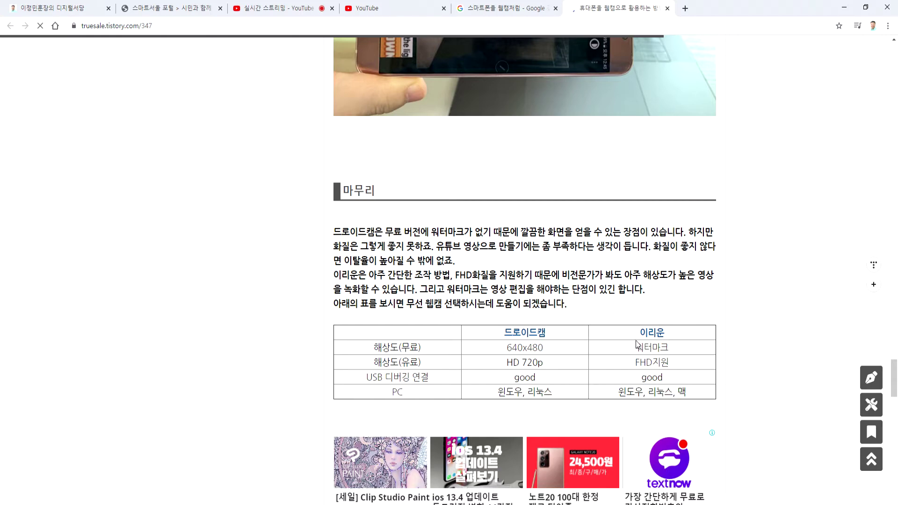
Review the article's DroidCam and Iriun comparison table, close the article, and return to the beginning of the Google search results.
scroll(603, 362, down, 5)
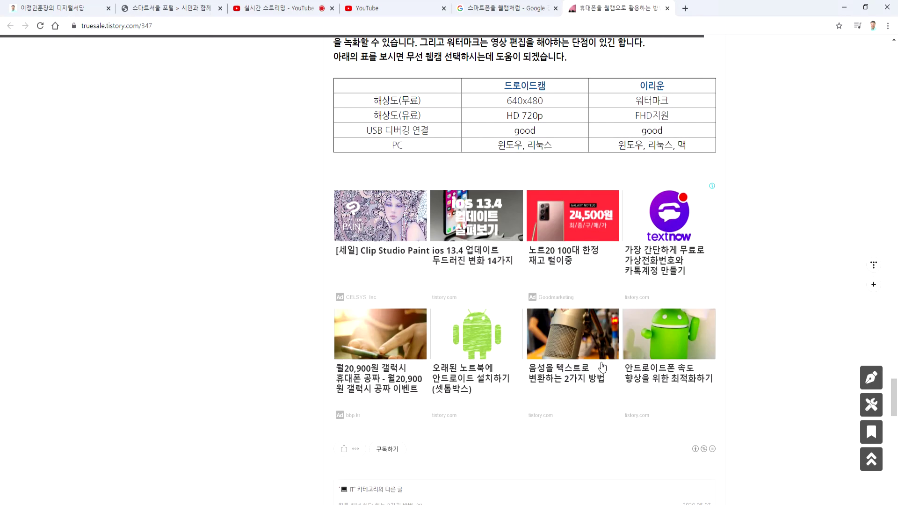
scroll(602, 367, up, 9)
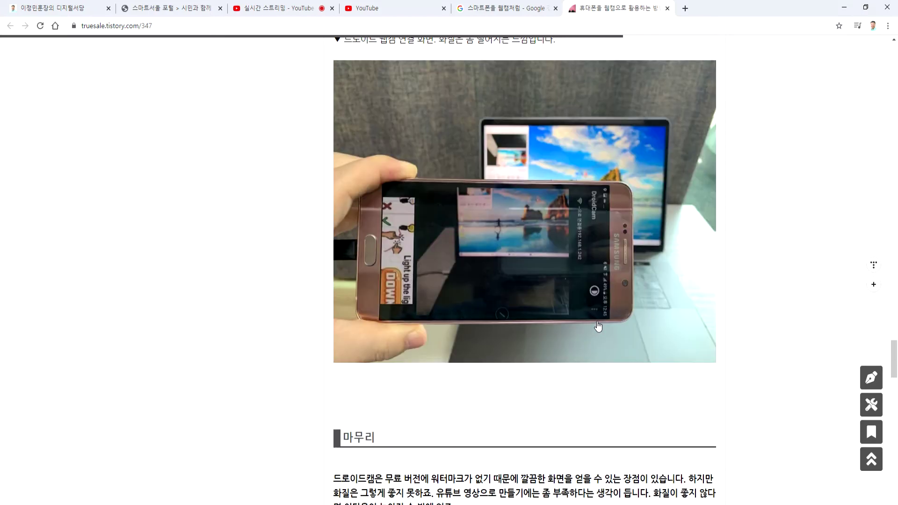
click(667, 8)
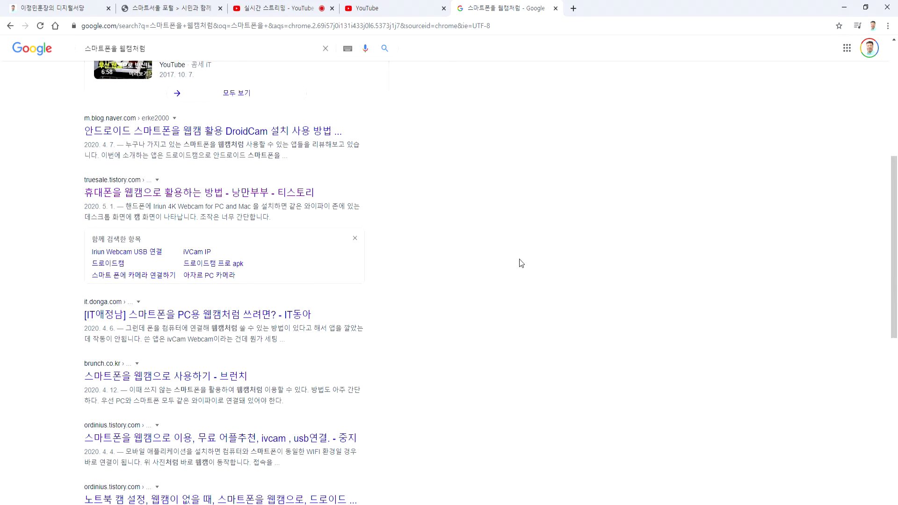
scroll(518, 262, up, 3)
scroll(518, 266, up, 3)
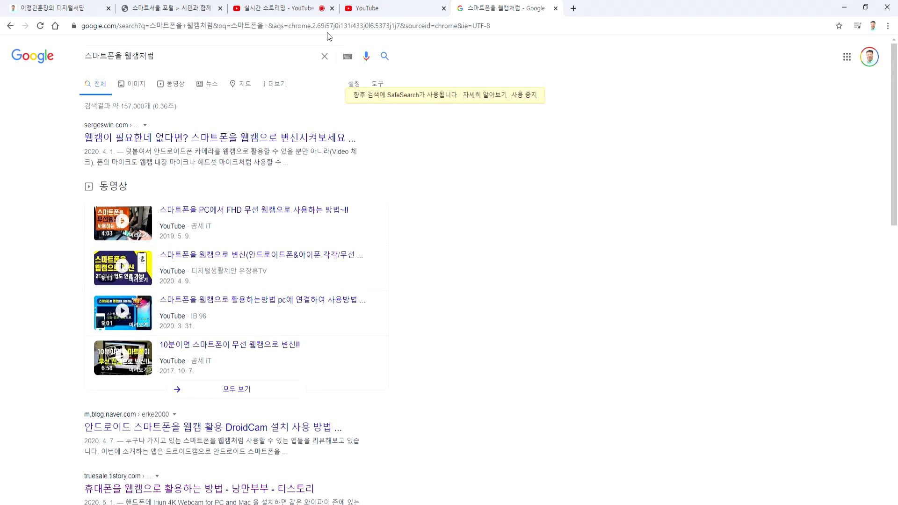
Return to the YouTube Studio live streaming page and switch from webcam streaming to the encoder stream setup.
click(374, 9)
click(285, 9)
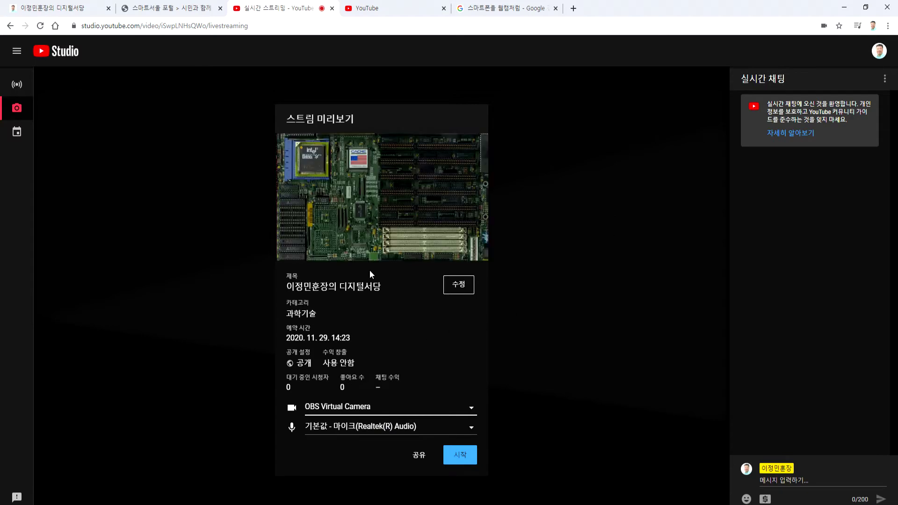
click(17, 93)
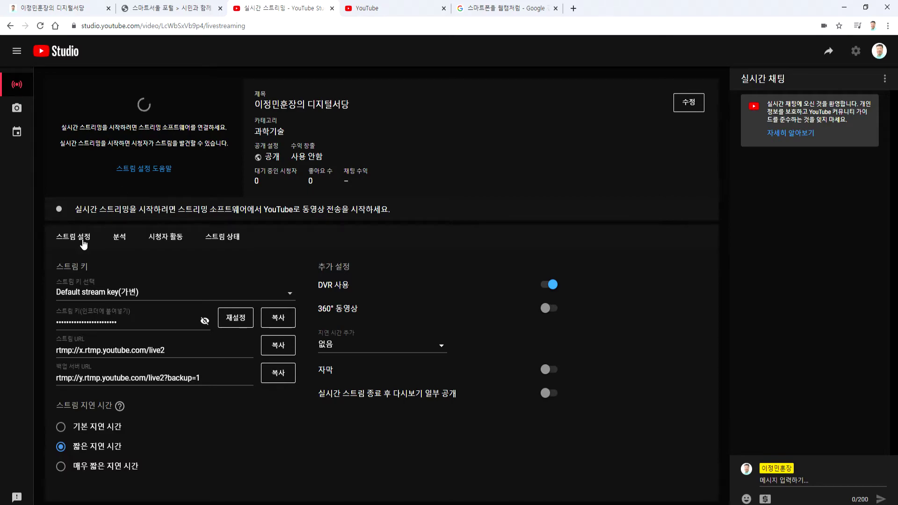
Switch to File Explorer and browse the 강의자료 folder on drive Z: and its 영상촬영 subfolder.
key(alt+Tab)
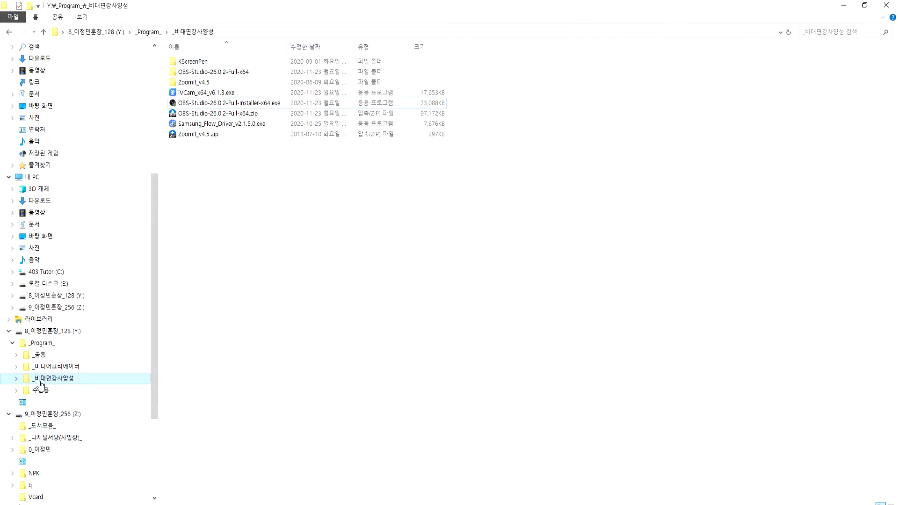
click(9, 333)
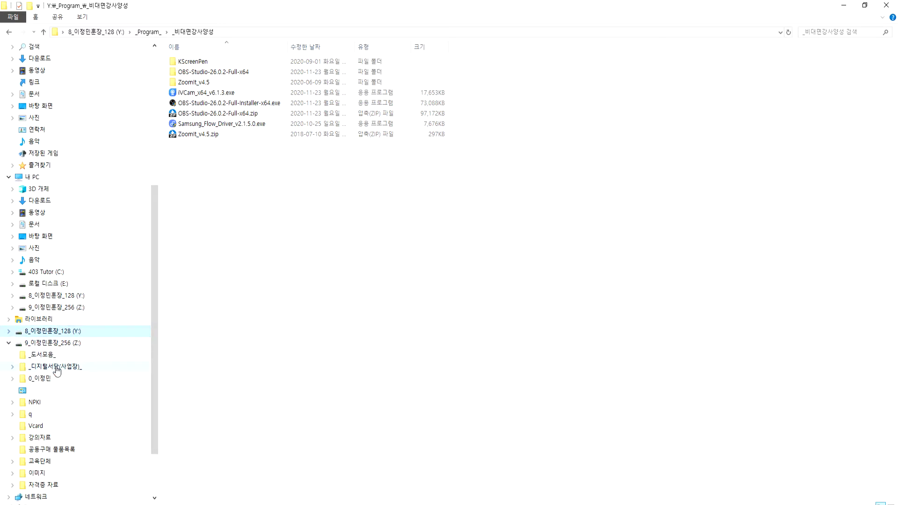
scroll(45, 431, down, 1)
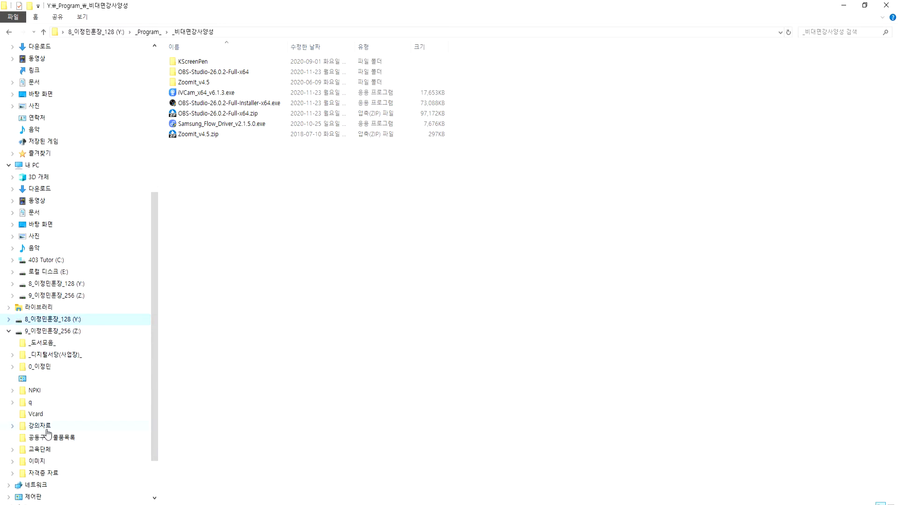
click(39, 414)
double_click(190, 268)
key(BackSpace)
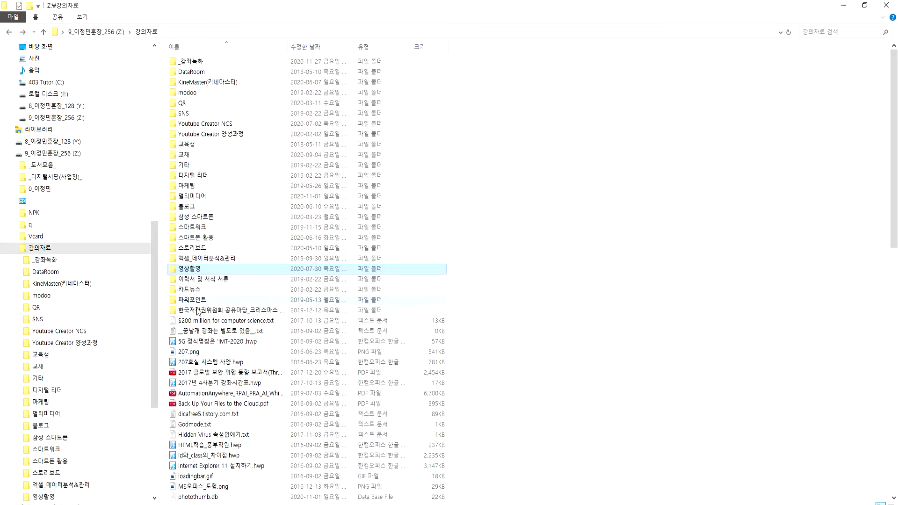
double_click(189, 269)
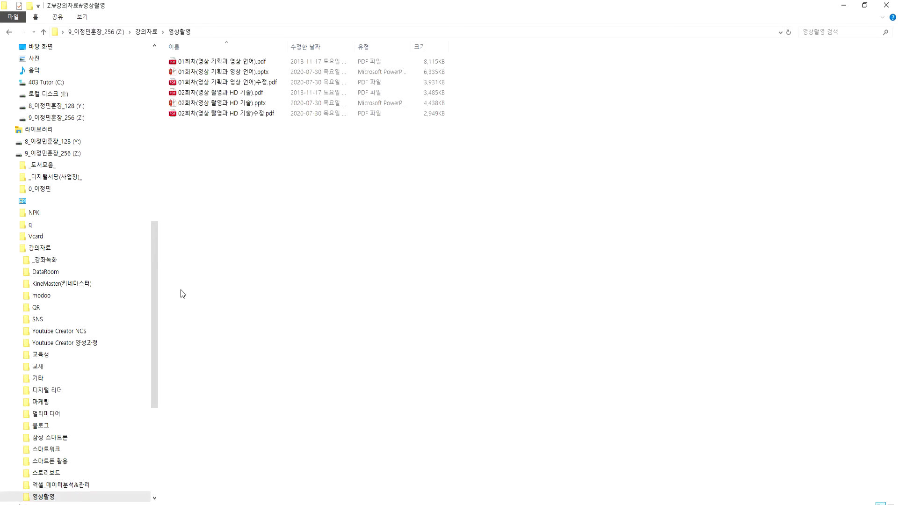
Look through the files in the 강의자료 folder with the name column widened to fit, then minimize File Explorer.
key(BackSpace)
scroll(229, 379, down, 3)
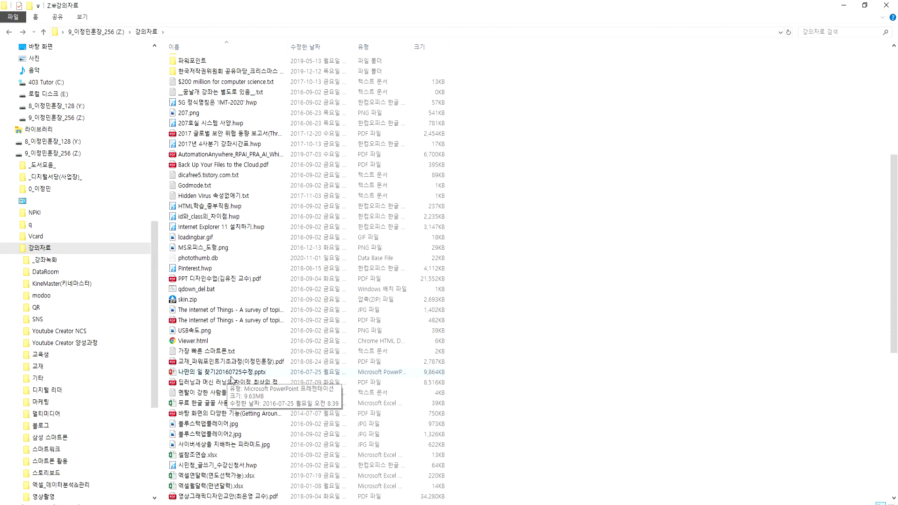
scroll(229, 379, down, 5)
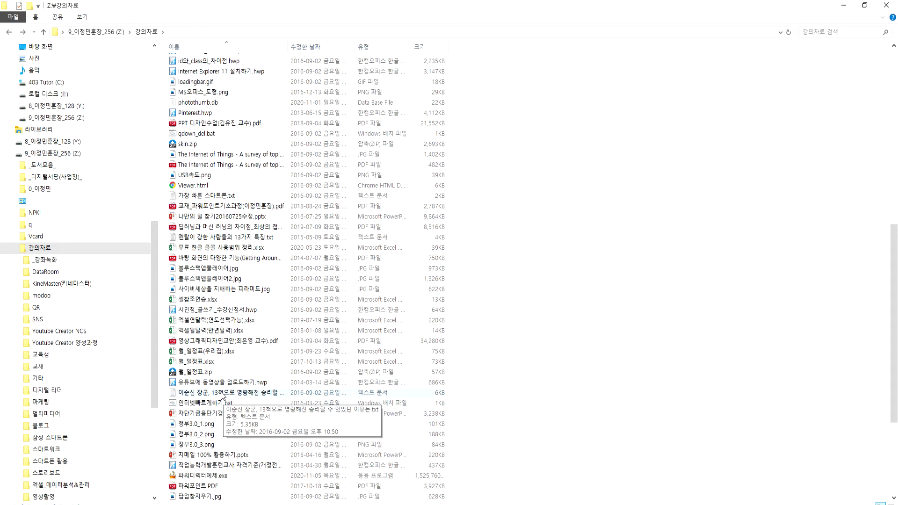
scroll(223, 390, up, 13)
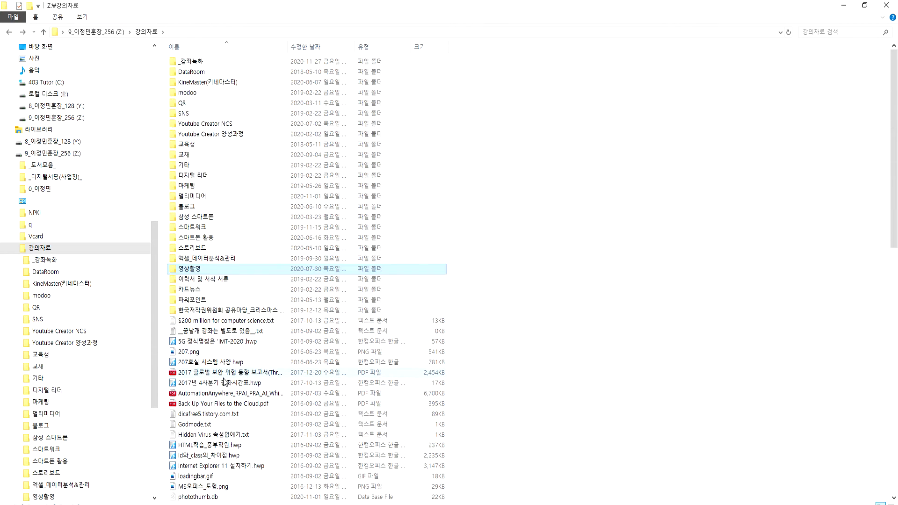
double_click(291, 46)
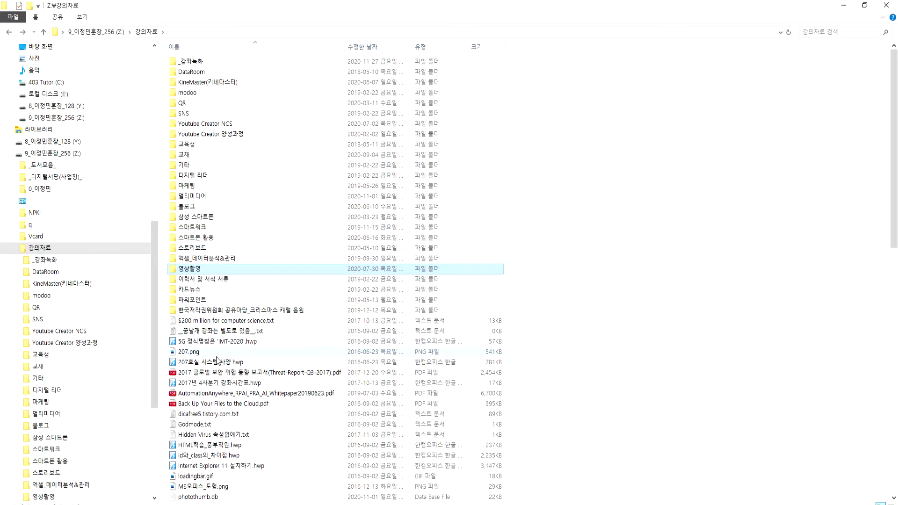
scroll(231, 346, down, 4)
scroll(214, 355, up, 4)
click(843, 6)
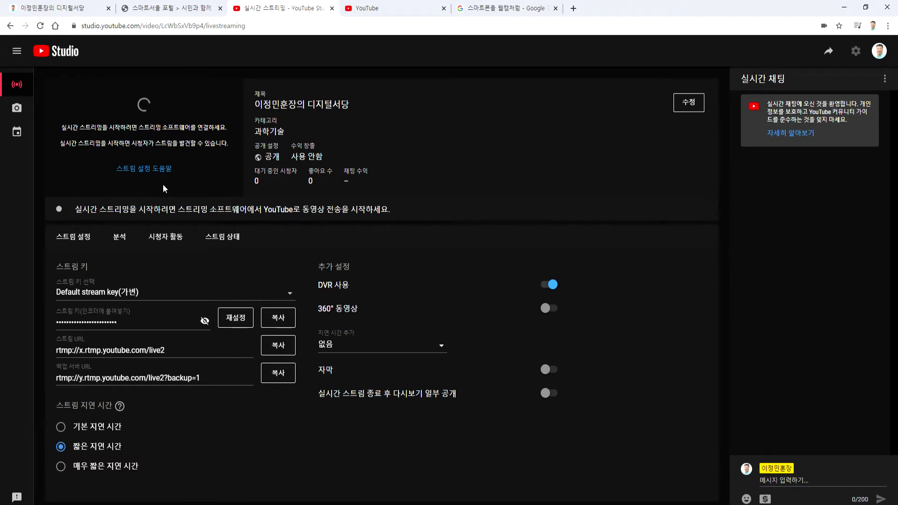
Minimize the browser, move the OBS Studio shortcut to an empty area of the desktop, and launch OBS Studio.
click(844, 7)
click(844, 7)
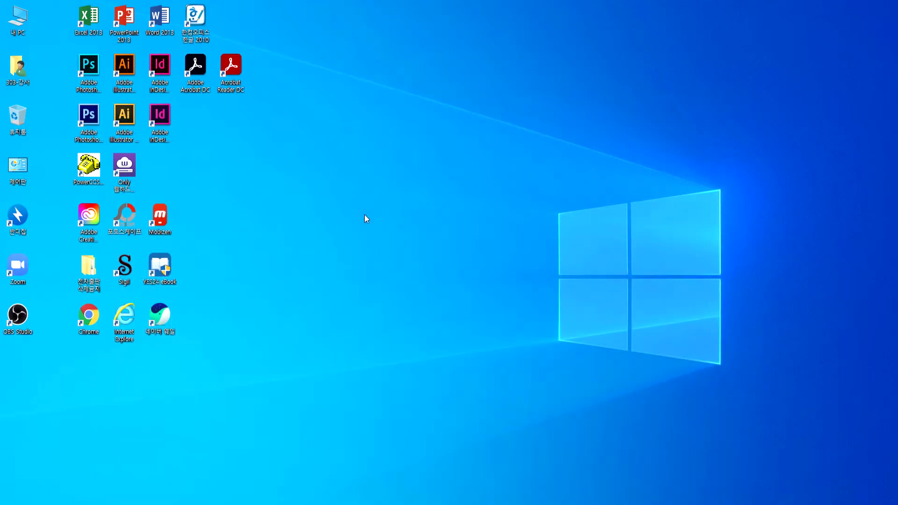
drag(18, 316, 349, 174)
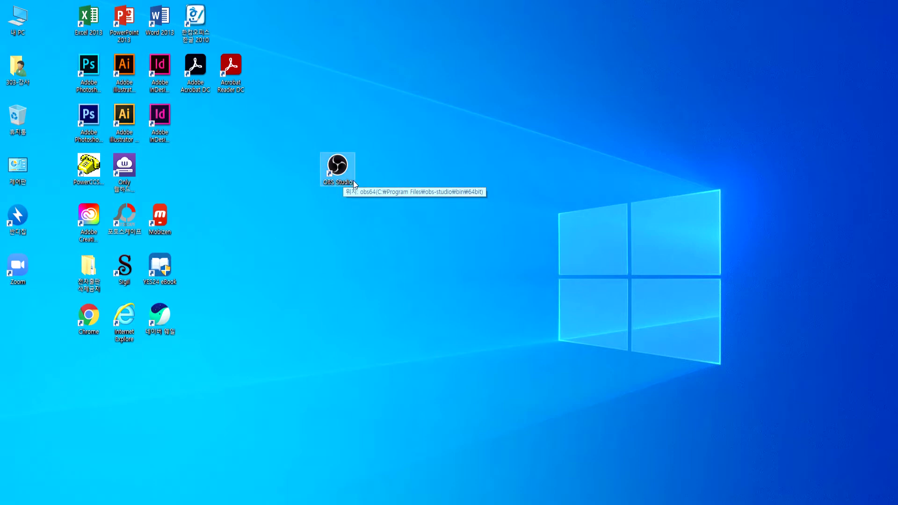
double_click(338, 167)
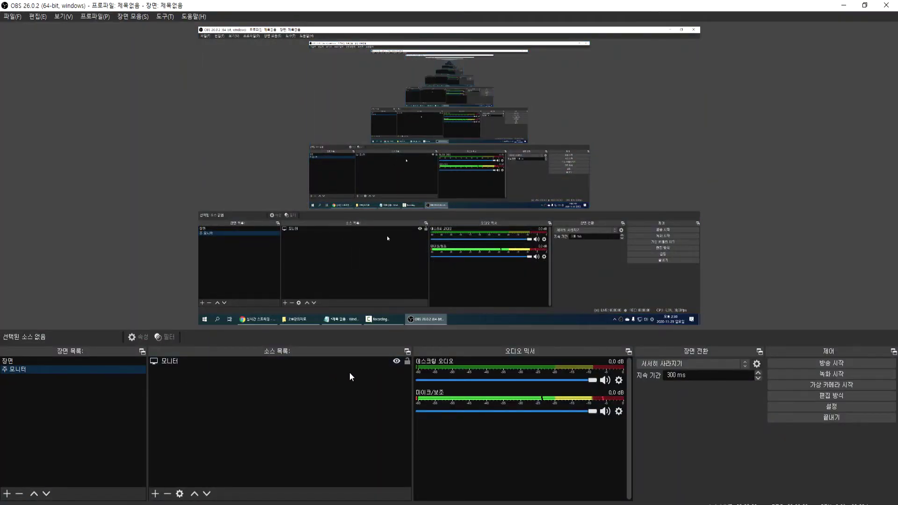
Open the OBS broadcast settings and choose YouTube - RTMP as the streaming service.
click(837, 405)
click(240, 124)
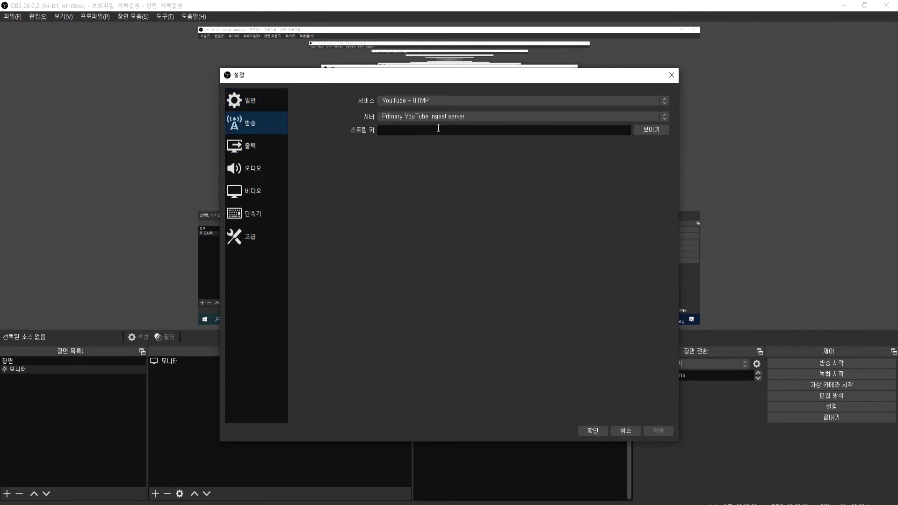
click(445, 104)
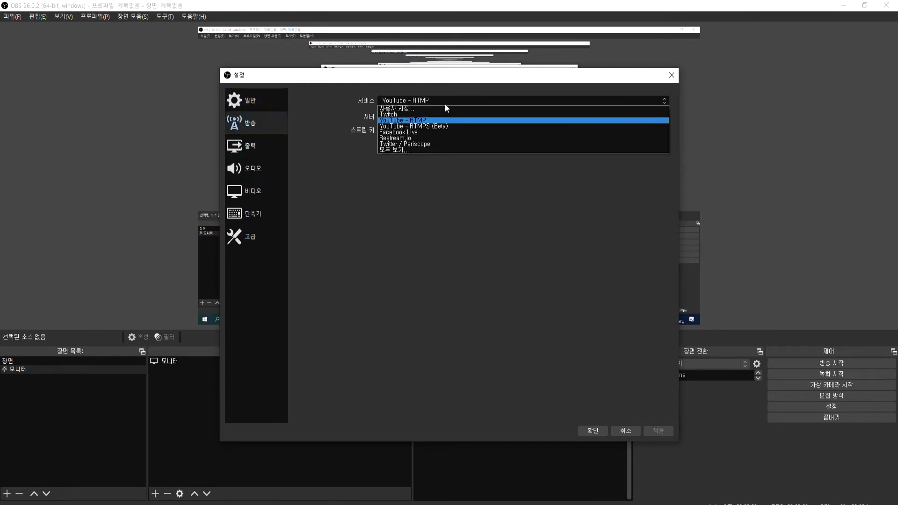
click(420, 120)
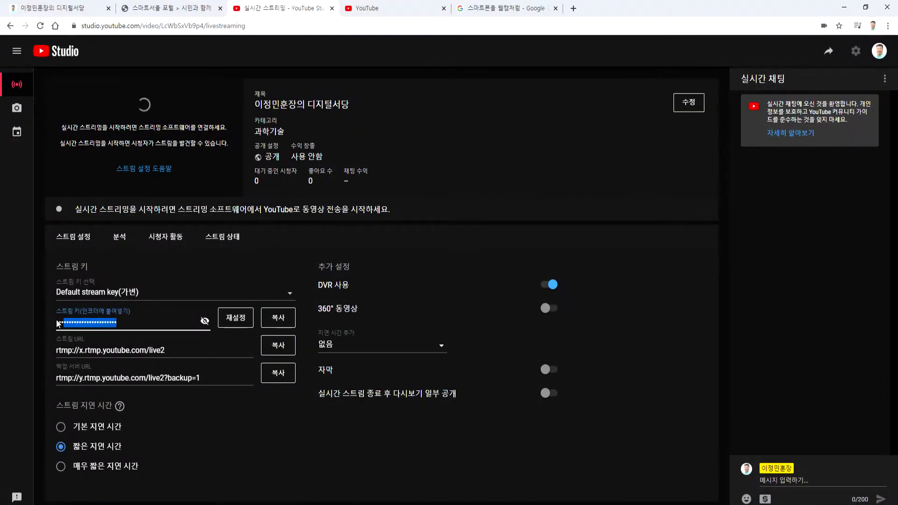
Switch to YouTube Studio in the browser and copy the default stream key.
drag(117, 323, 89, 323)
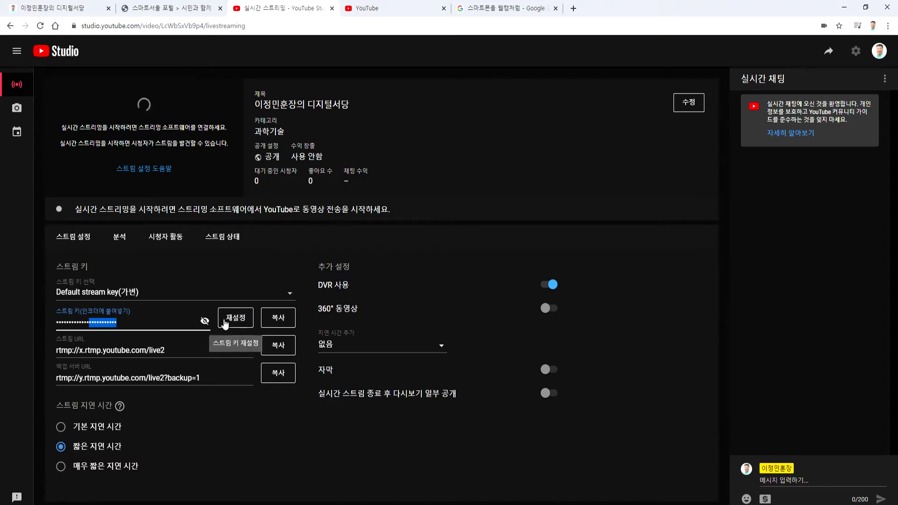
click(205, 321)
click(205, 322)
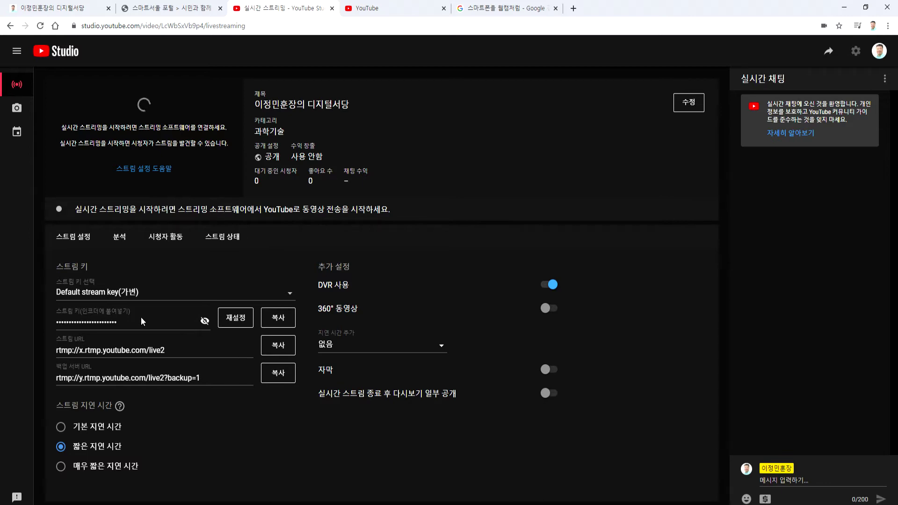
click(279, 319)
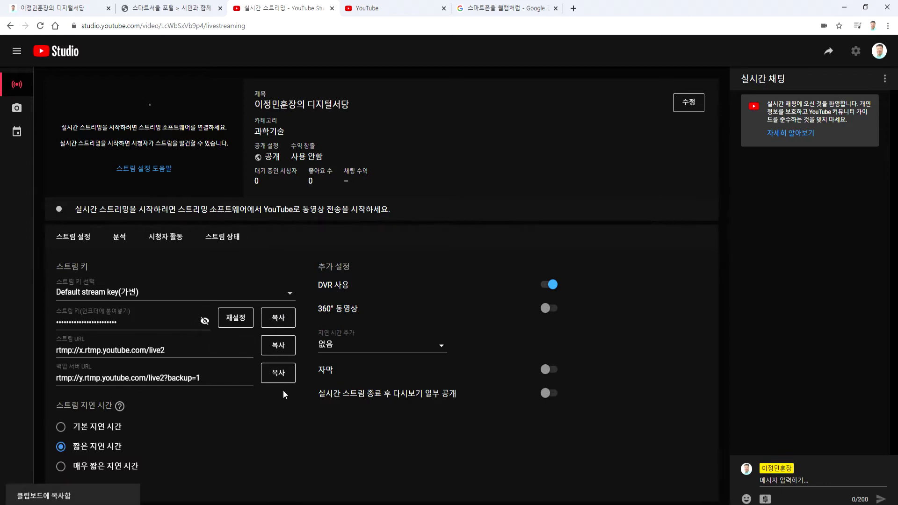
Switch back to OBS Studio, paste the stream key into the broadcast settings, and save them.
key(alt+Tab)
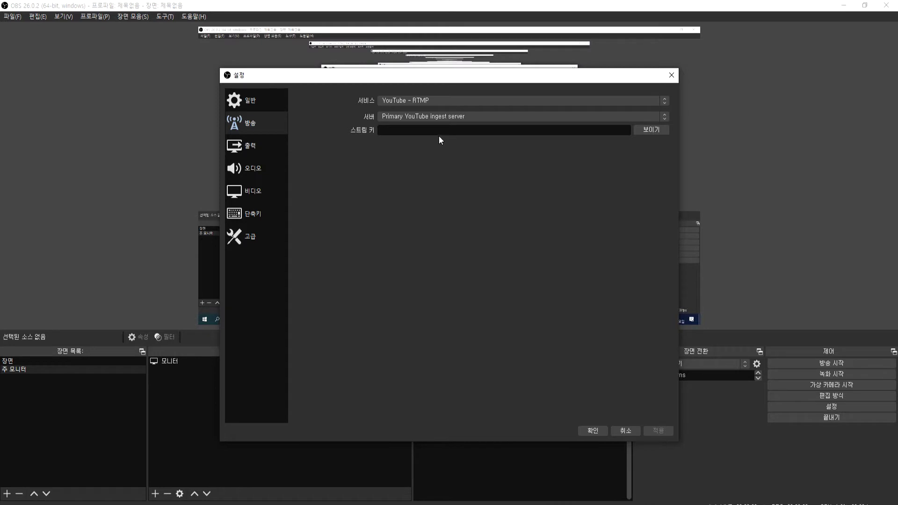
right_click(419, 132)
click(436, 187)
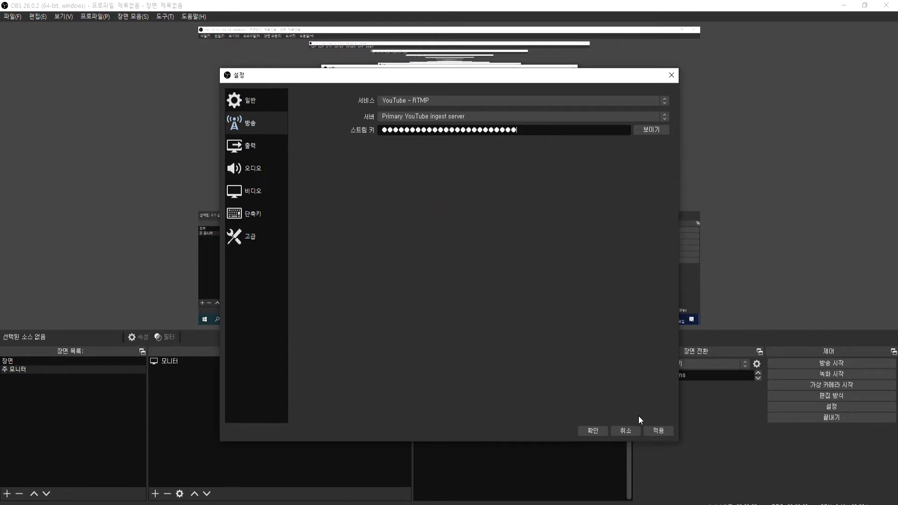
click(596, 430)
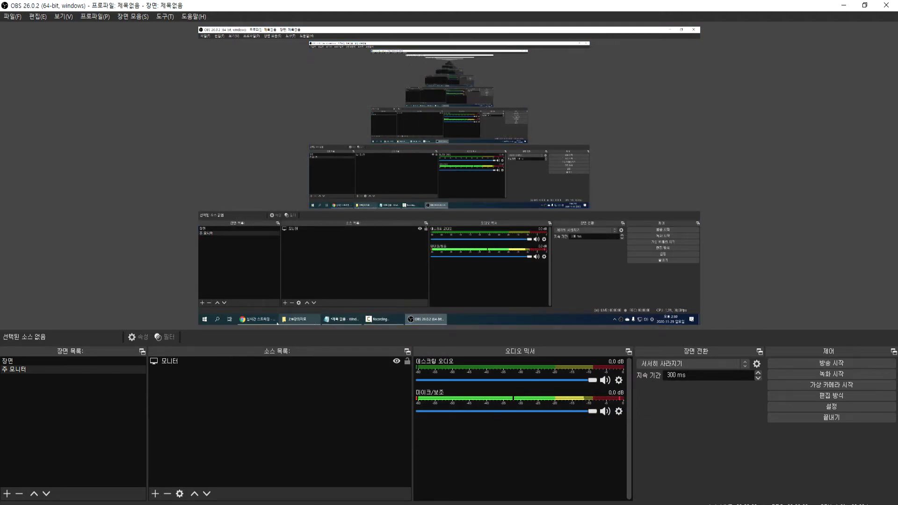
Start the broadcast in OBS Studio and check the live stream's connection status in YouTube Studio.
click(94, 496)
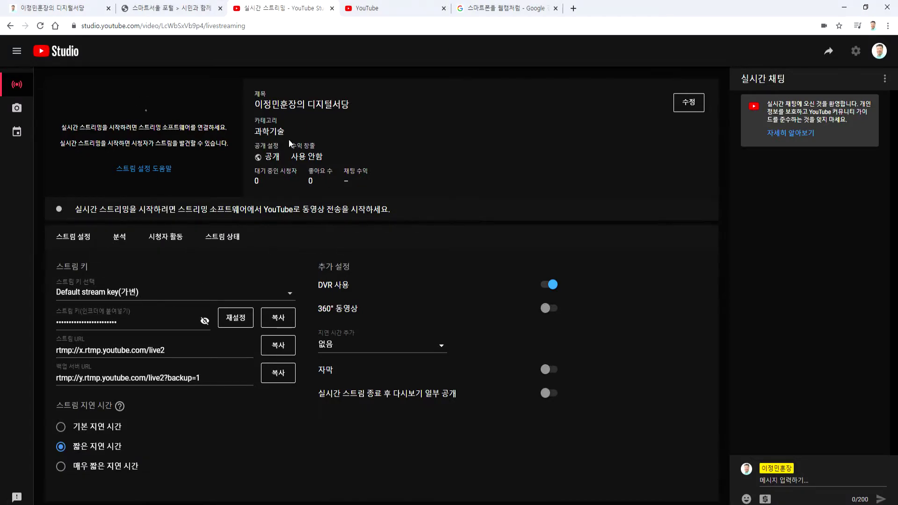
click(406, 498)
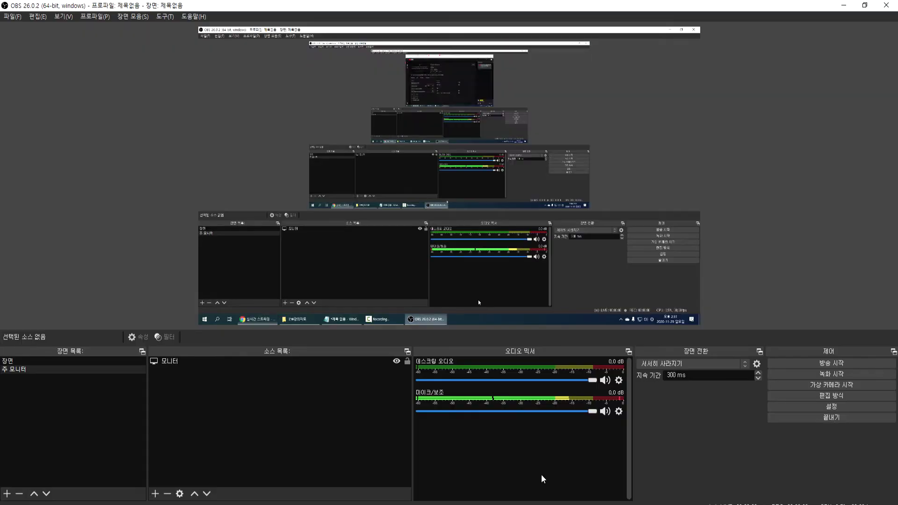
click(810, 366)
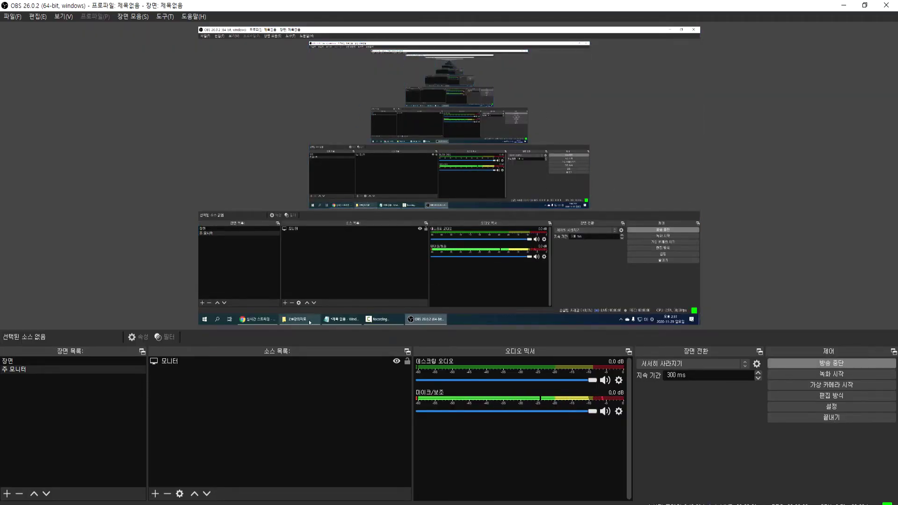
key(alt+Tab)
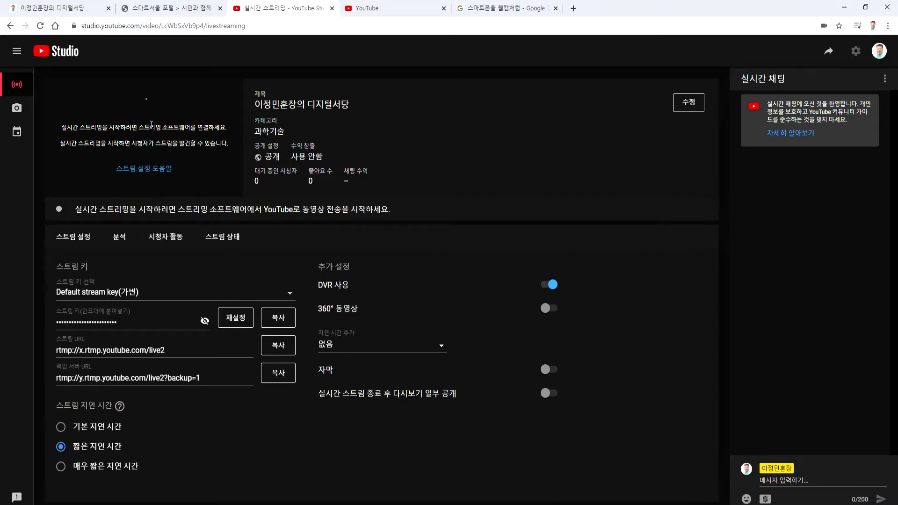
key(alt+Tab)
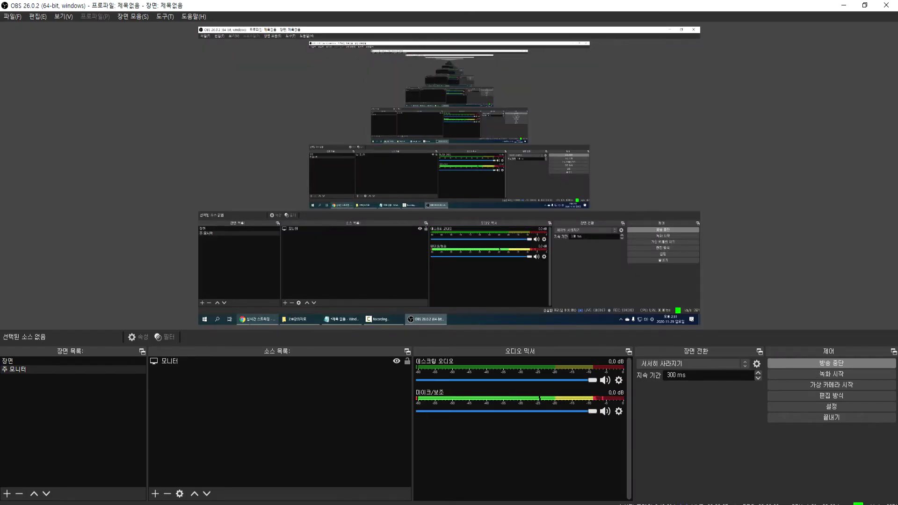
key(alt+Tab)
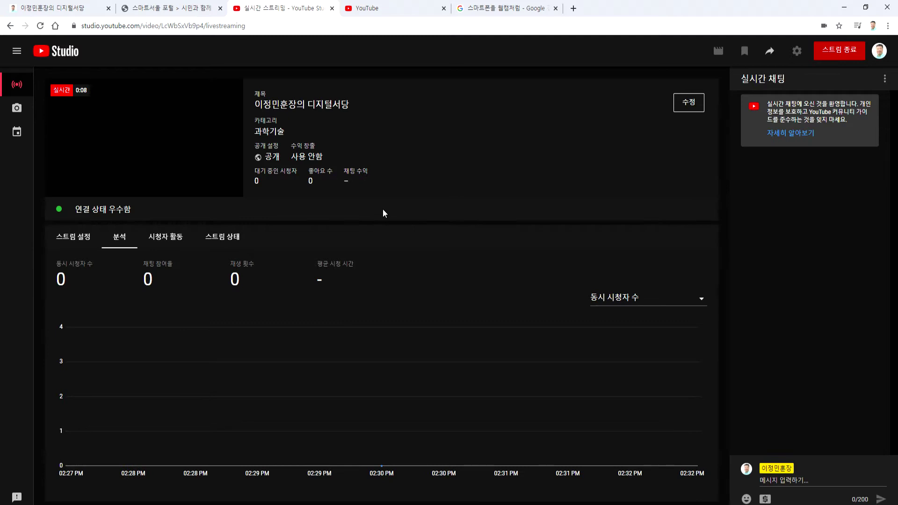
Open your own channel page on YouTube and check its home page for the live broadcast.
click(350, 13)
scroll(868, 53, up, 3)
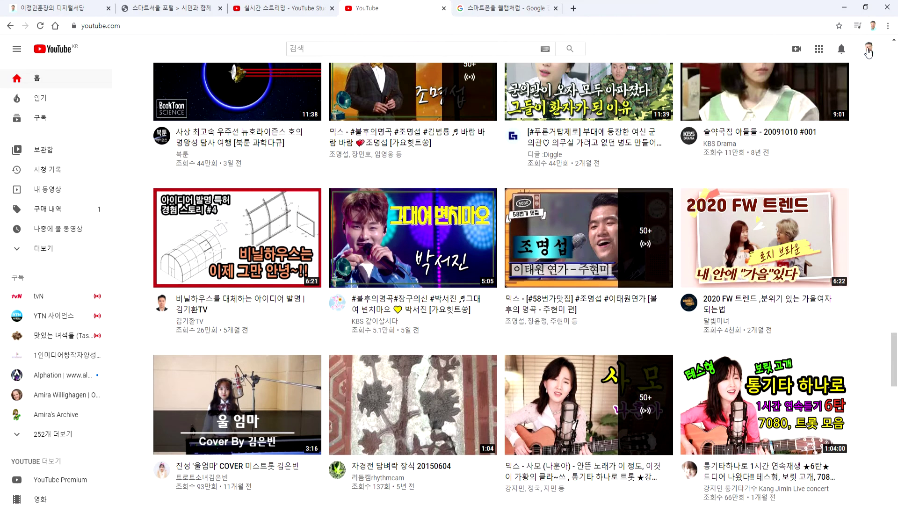
click(867, 53)
click(784, 125)
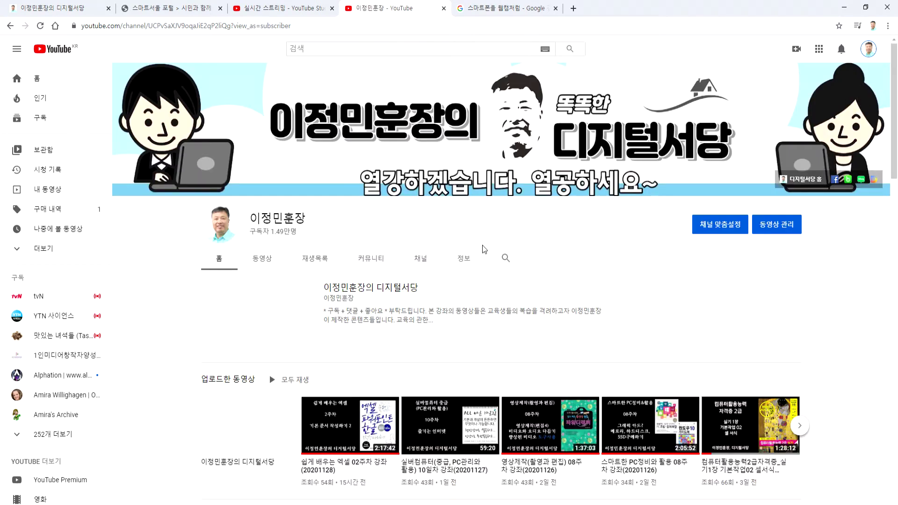
scroll(477, 253, down, 3)
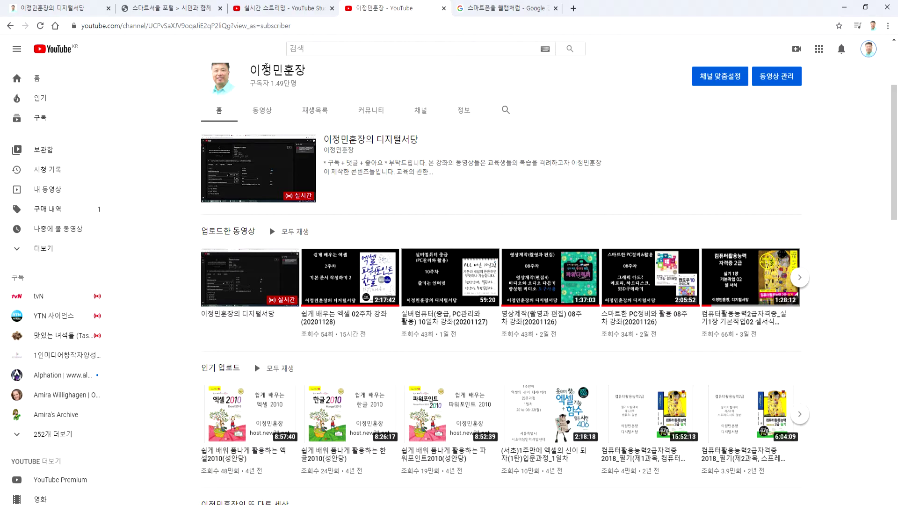
Return to YouTube Studio and check that the live preview follows the screen while switching between File Explorer, OBS Studio and the browser.
key(ctrl+shift+Tab)
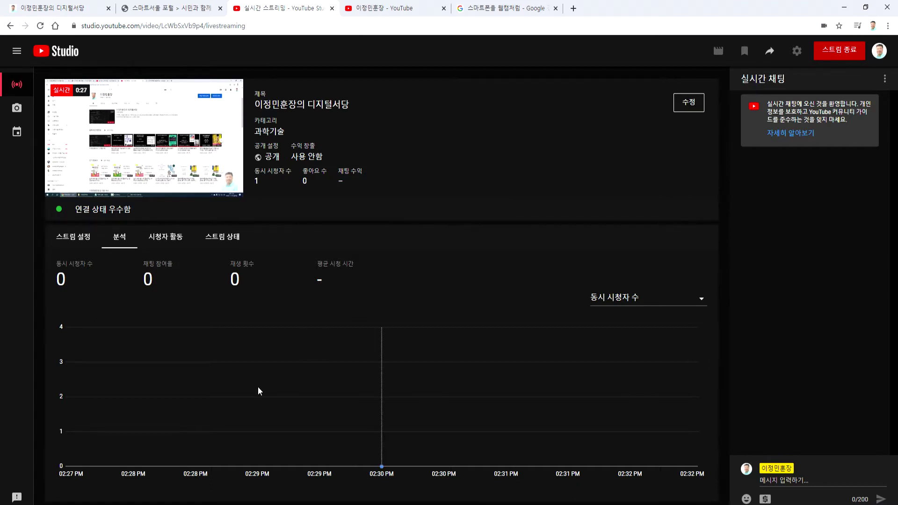
key(alt+Tab)
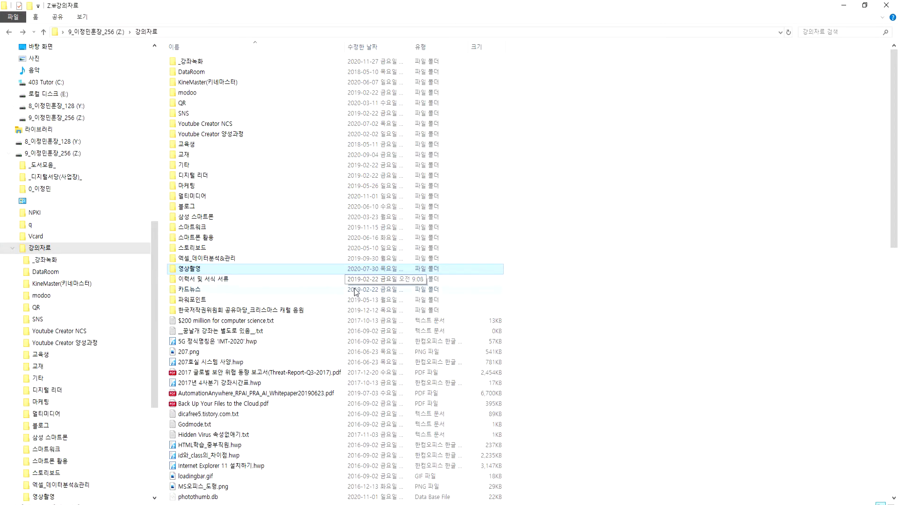
key(alt+Tab)
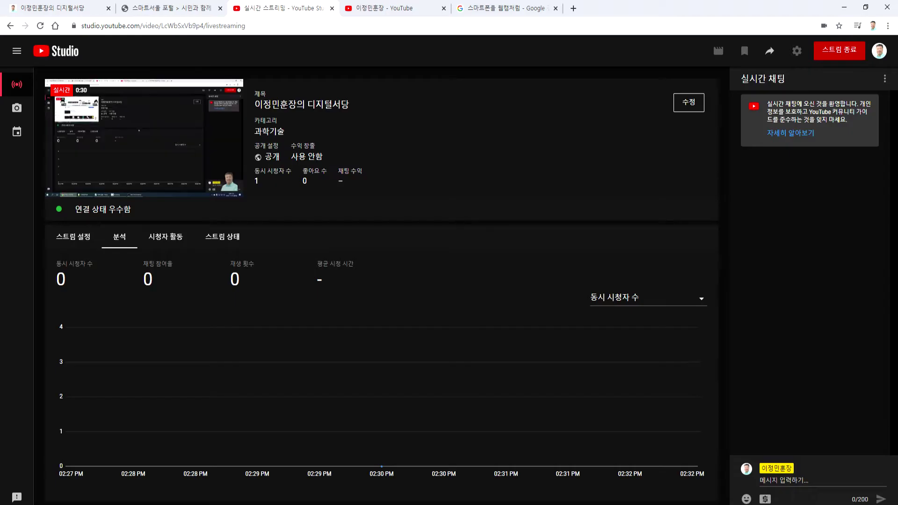
key(alt+Tab)
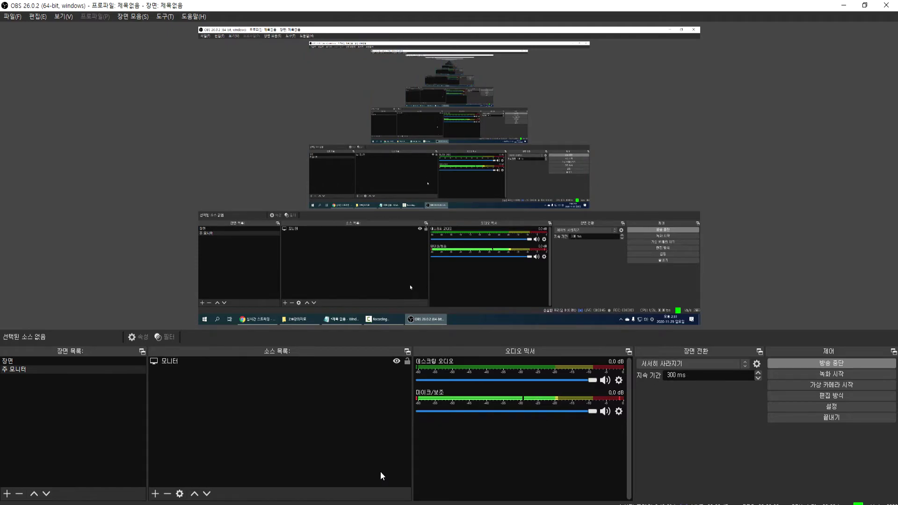
key(alt+Tab)
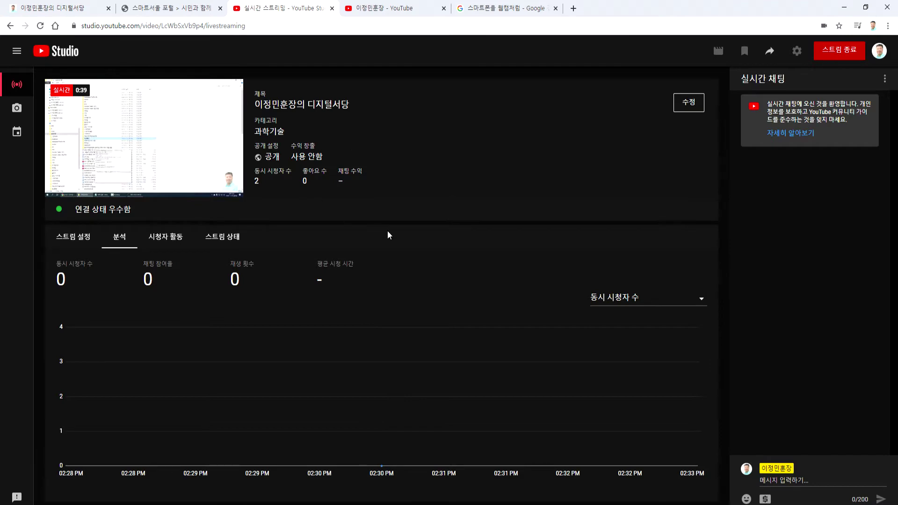
Open the live broadcast from the YouTube channel page and watch it as a viewer sees it.
click(412, 9)
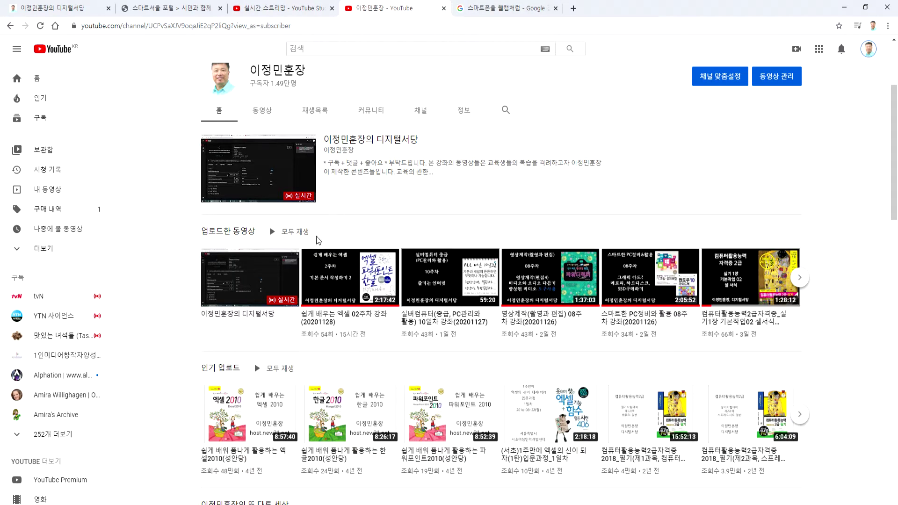
click(272, 196)
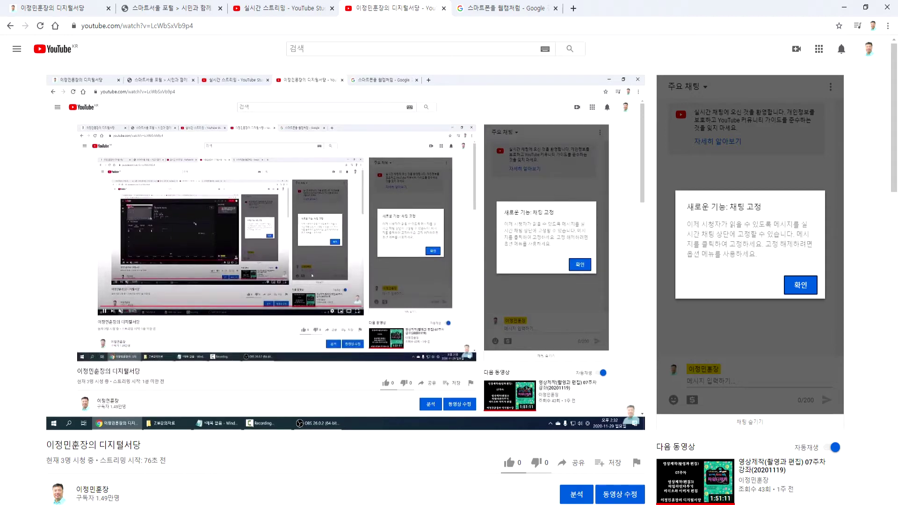
mouse_move(481, 332)
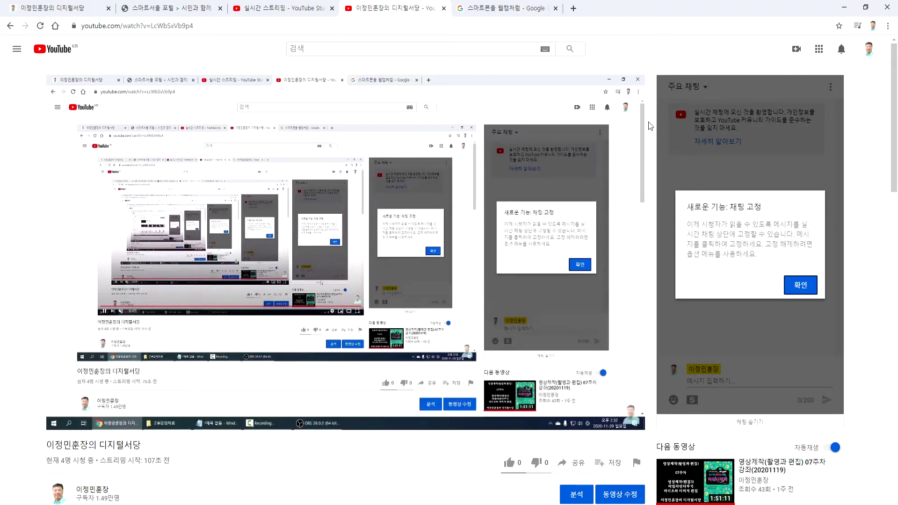
Check the stream in YouTube Studio, switch to OBS Studio, and stop the broadcast.
click(294, 10)
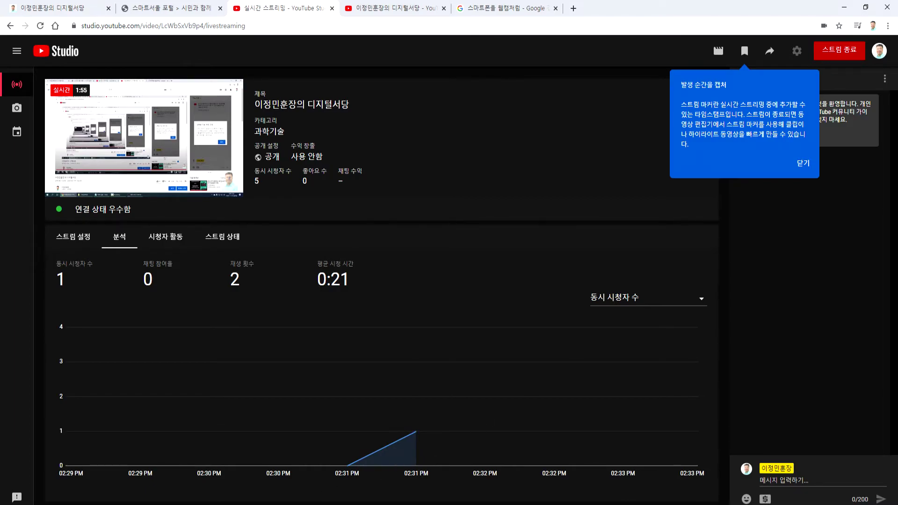
key(alt+Tab)
click(827, 363)
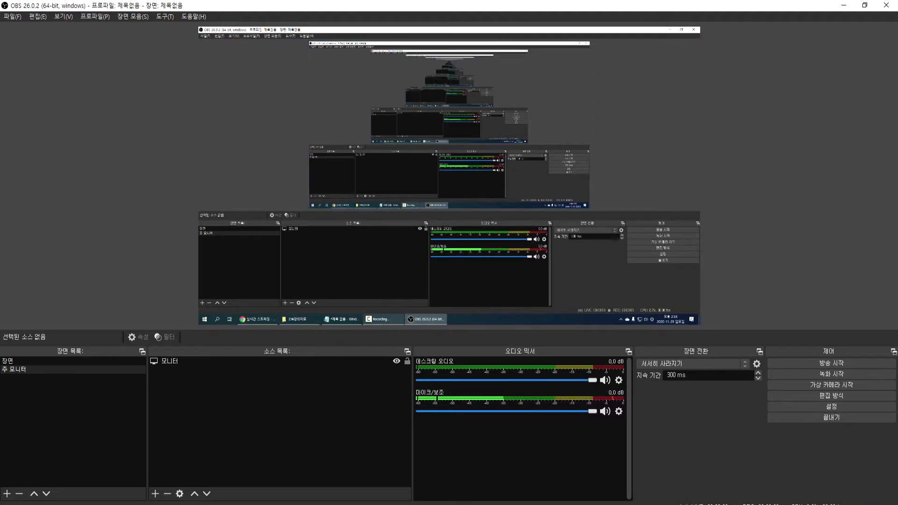
Switch back to YouTube Studio, end the live stream, and dismiss the stream completion summary.
click(155, 497)
click(832, 139)
click(841, 50)
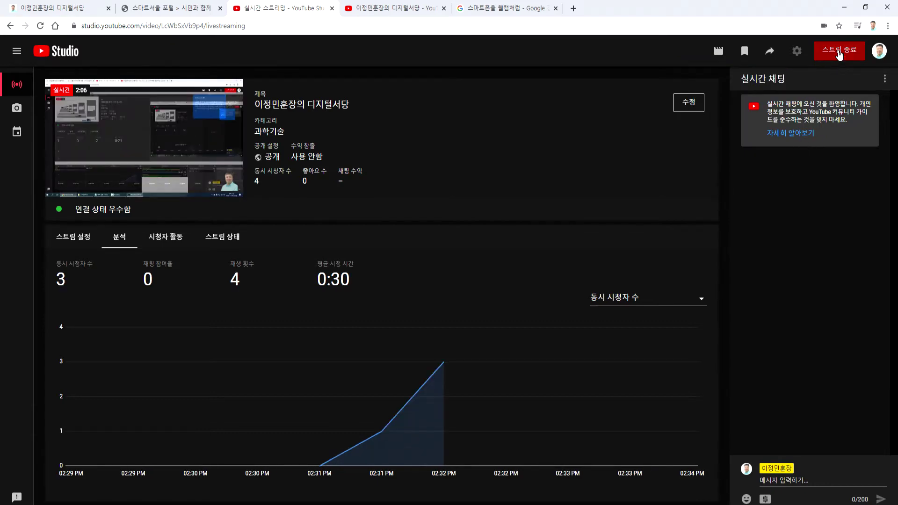
click(531, 291)
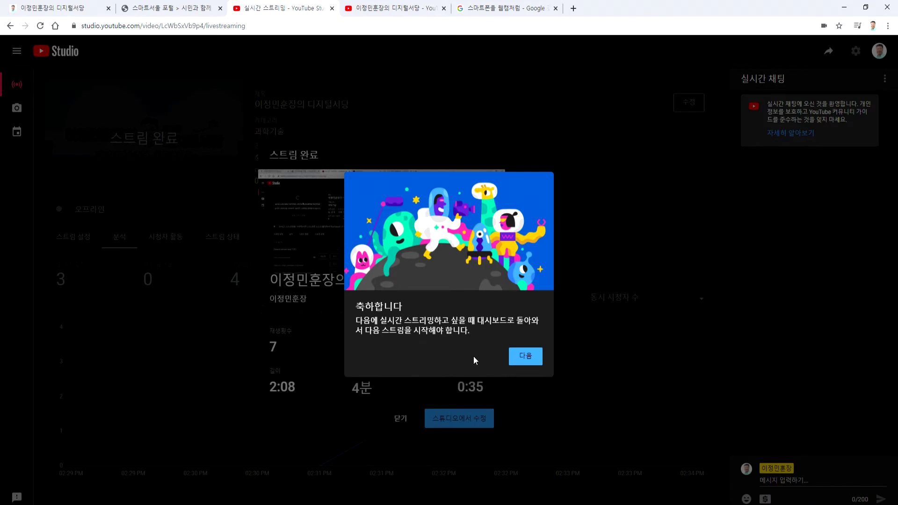
click(524, 355)
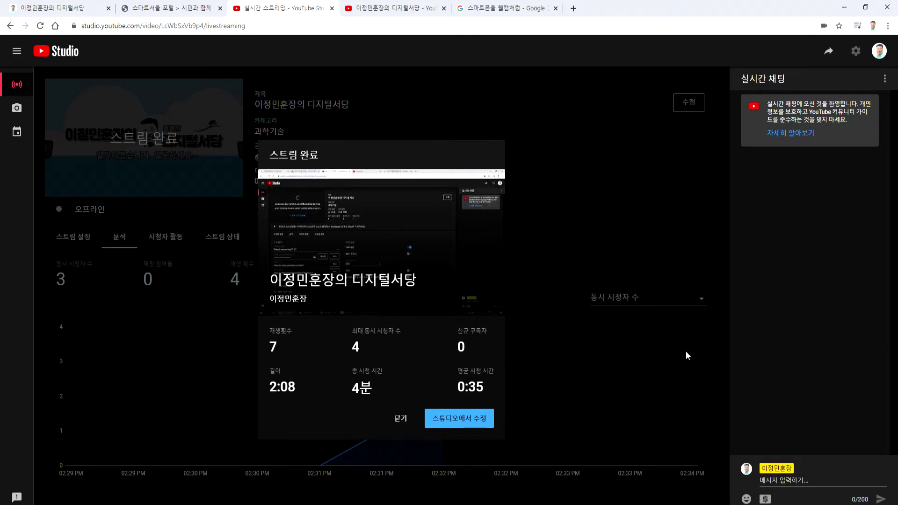
click(401, 418)
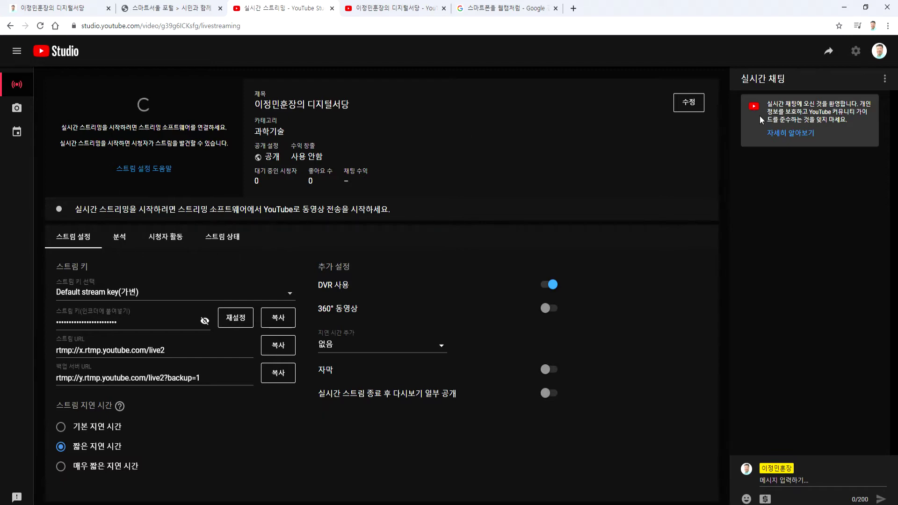
Close the live control room page and show the live streams in the channel's video management.
click(332, 9)
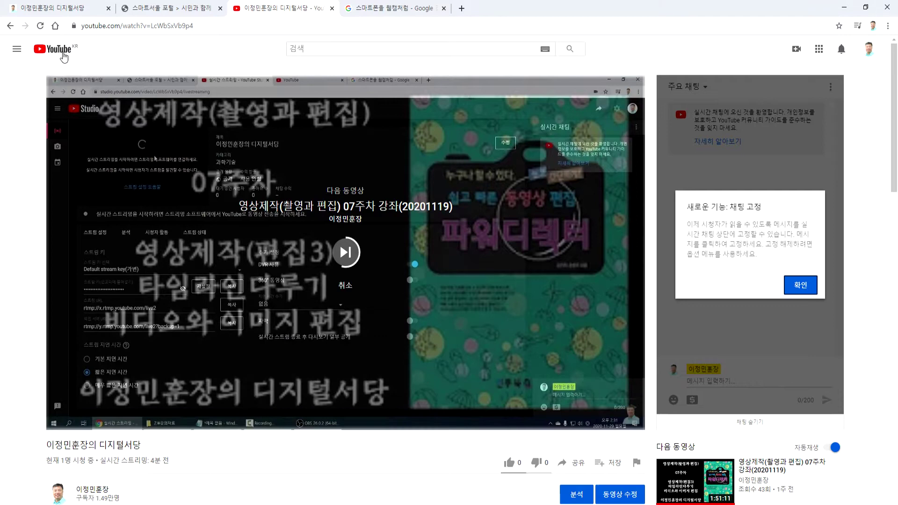
click(868, 49)
click(779, 123)
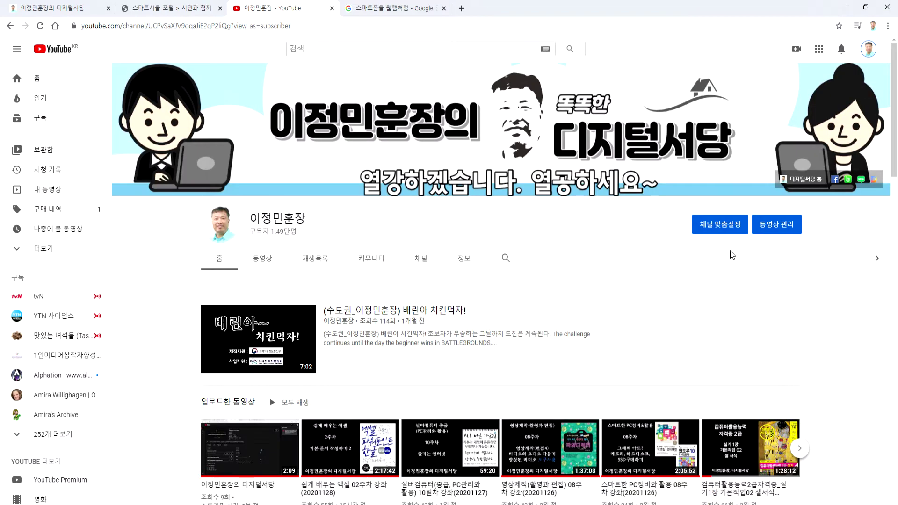
click(767, 225)
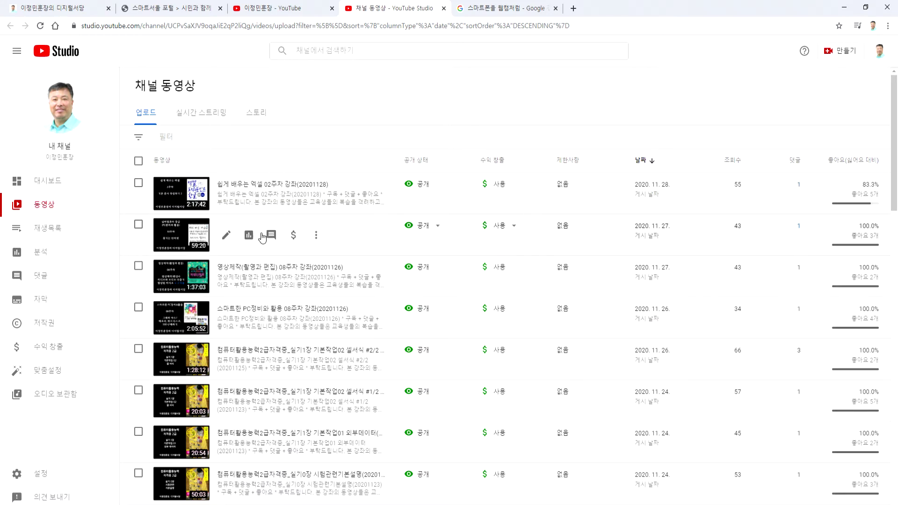
click(210, 126)
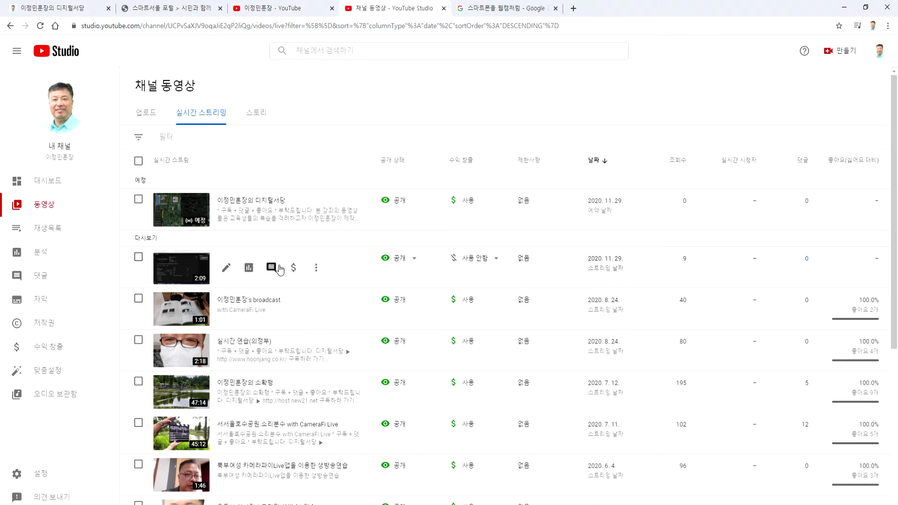
Permanently delete the 2:09 replay of the ended live stream.
click(316, 269)
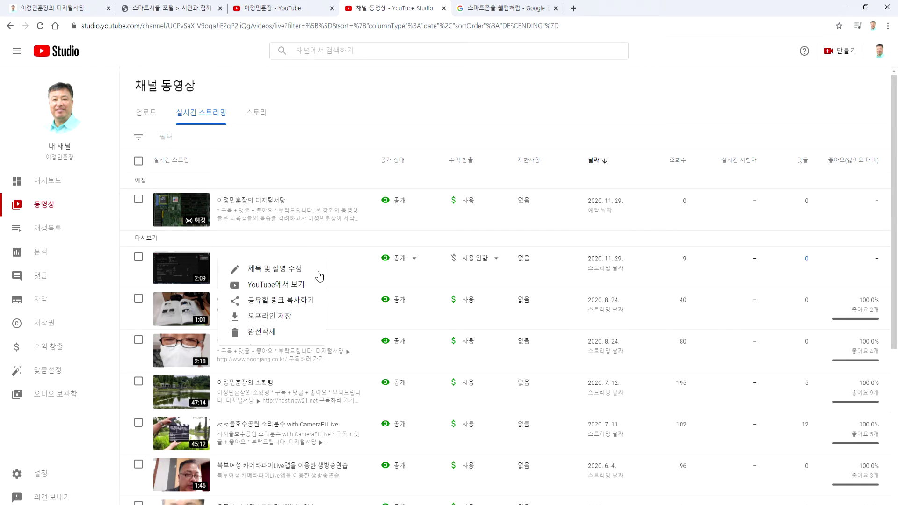
click(270, 333)
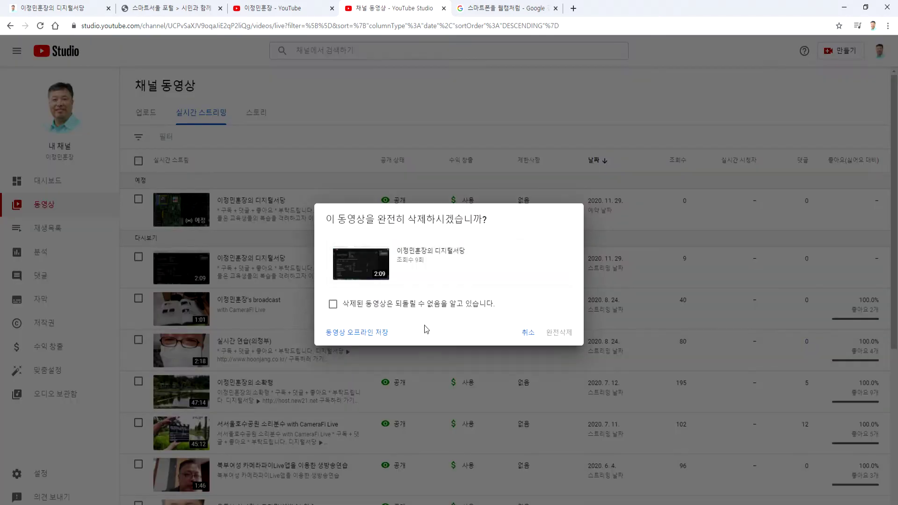
click(386, 307)
click(560, 333)
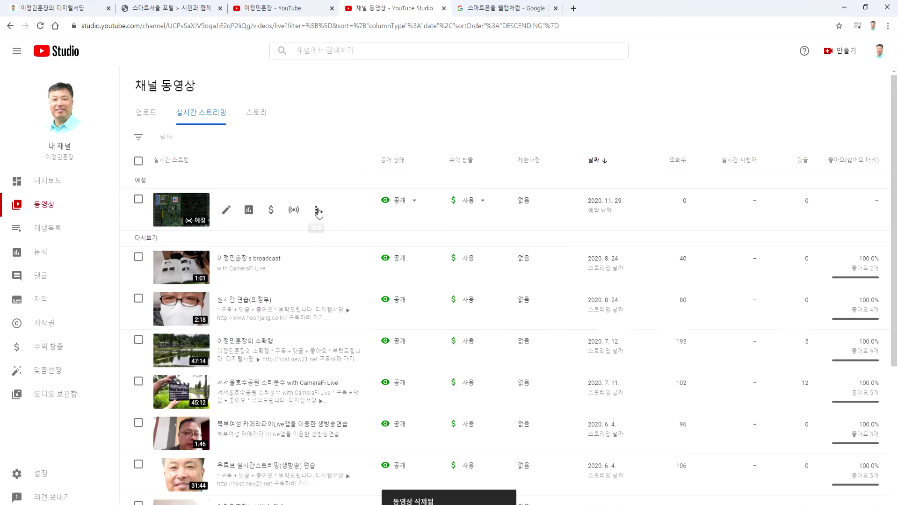
Permanently delete the upcoming live stream dated 2020. 11. 29.
click(316, 210)
click(291, 265)
click(372, 306)
click(559, 332)
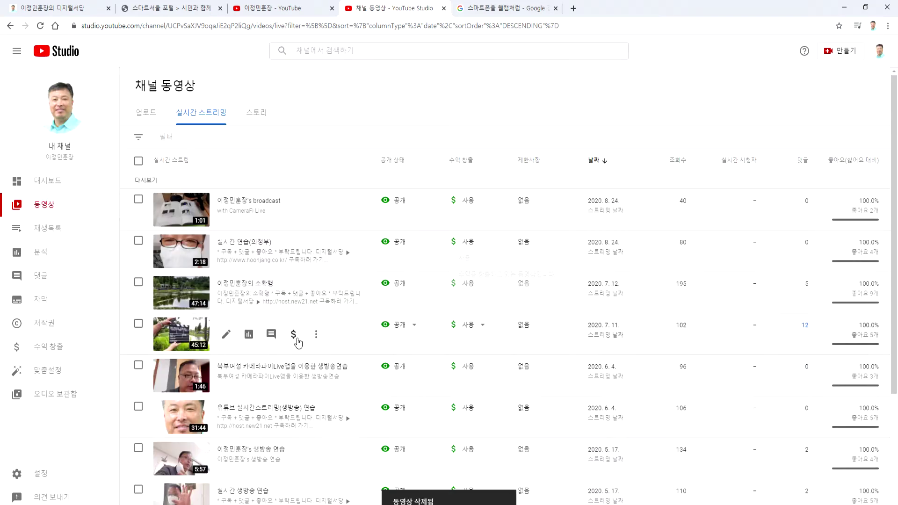
Look through the remaining live stream replays, and switch the channel video list to the uploads.
scroll(233, 281, down, 2)
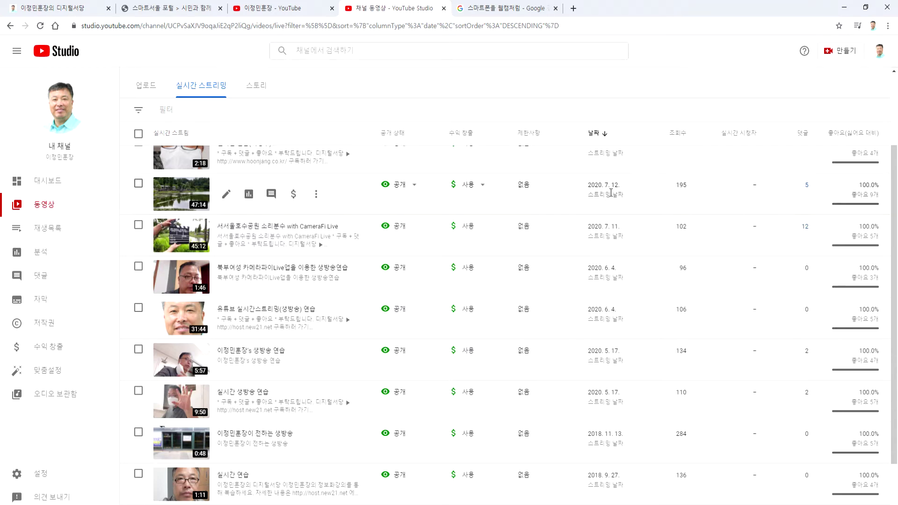
scroll(294, 304, down, 1)
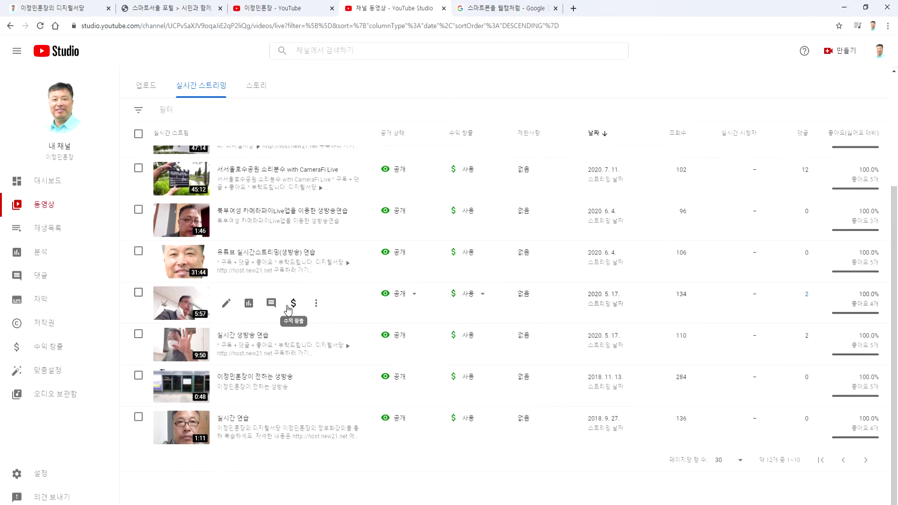
scroll(287, 308, up, 3)
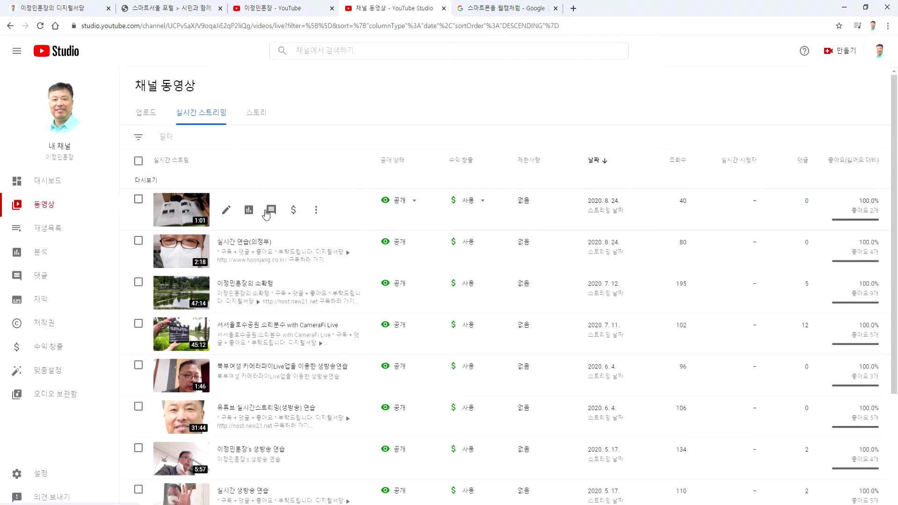
scroll(277, 392, down, 3)
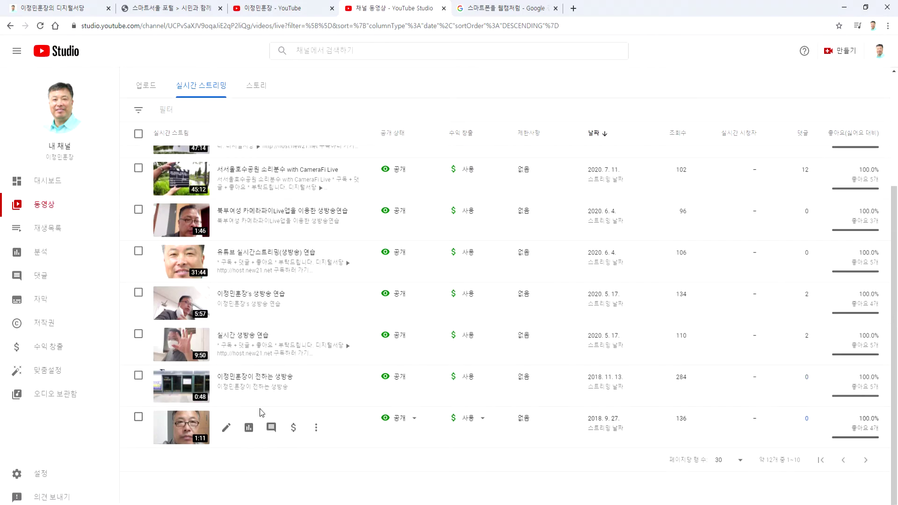
scroll(238, 300, up, 1)
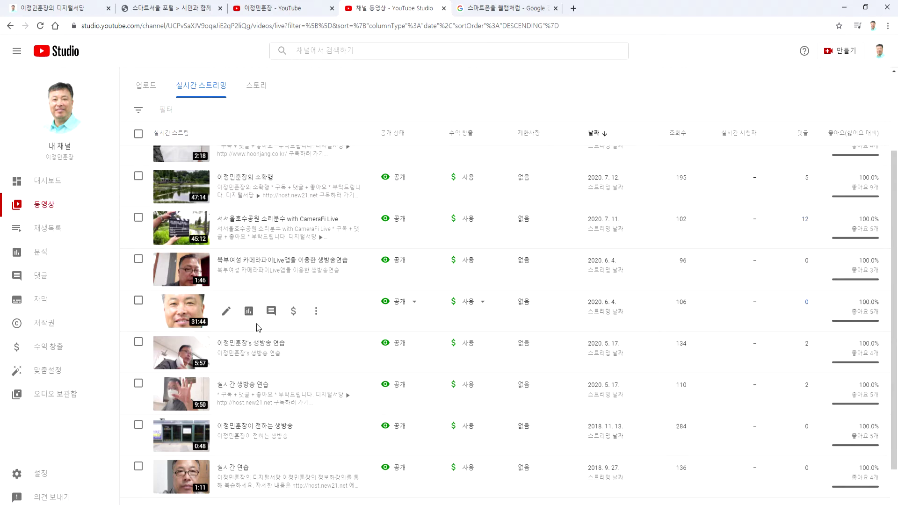
scroll(257, 327, up, 1)
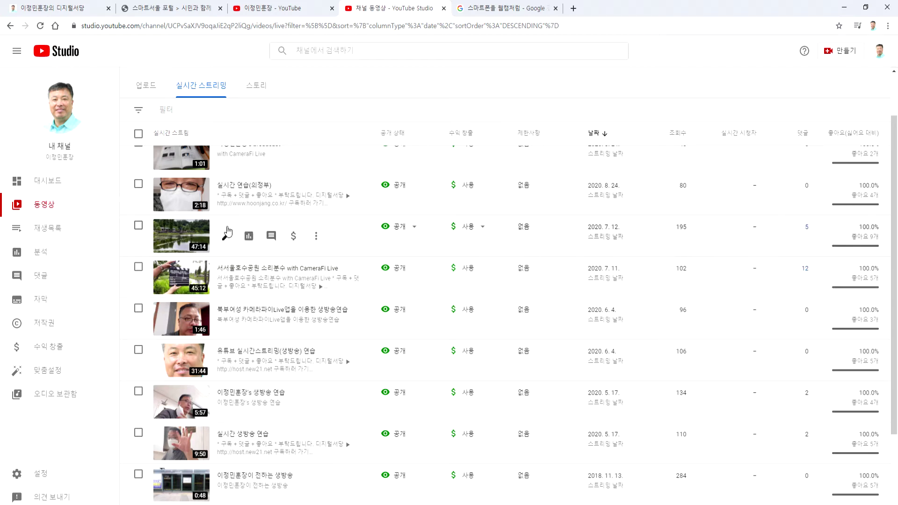
click(145, 86)
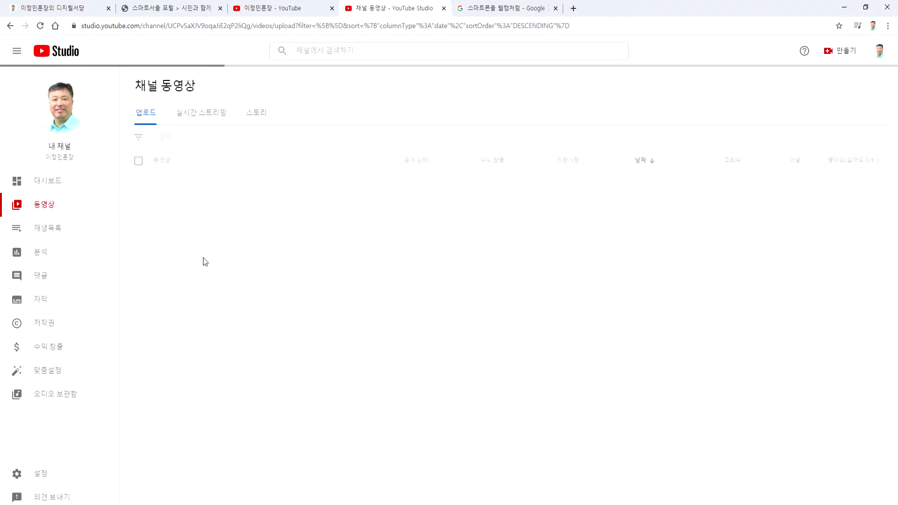
Close the Google search page about using a smartphone as a webcam, and minimize the browser and OBS Studio windows.
click(501, 9)
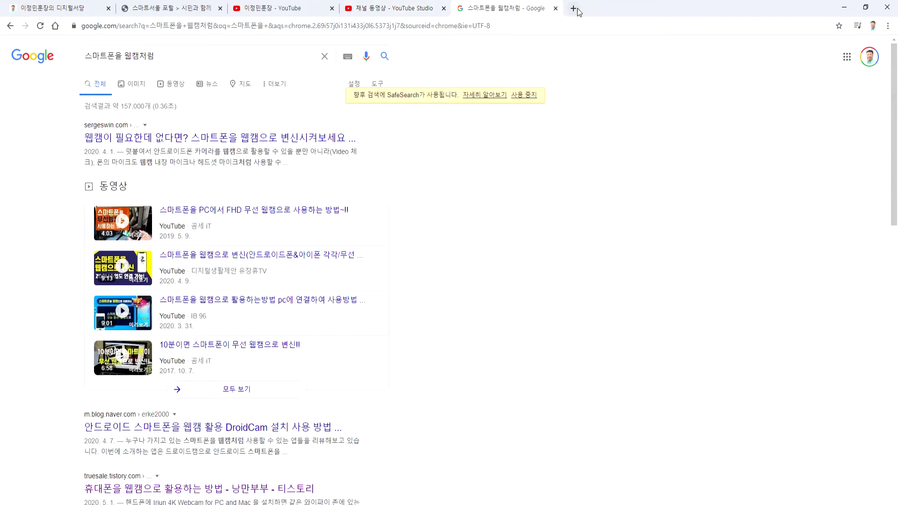
click(555, 8)
click(847, 8)
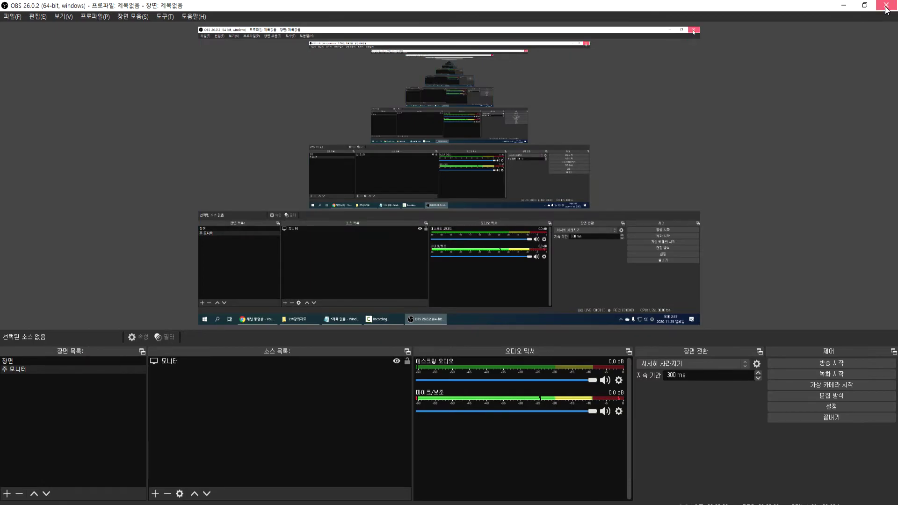
click(843, 6)
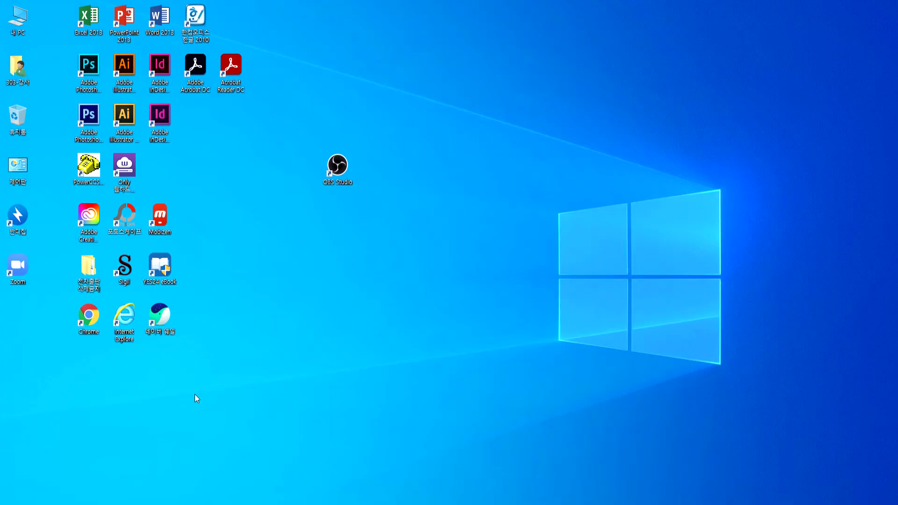
Mirror the phone's screen on the PC with Samsung Flow's Smart View, and move its window toward the middle of the desktop.
key(super)
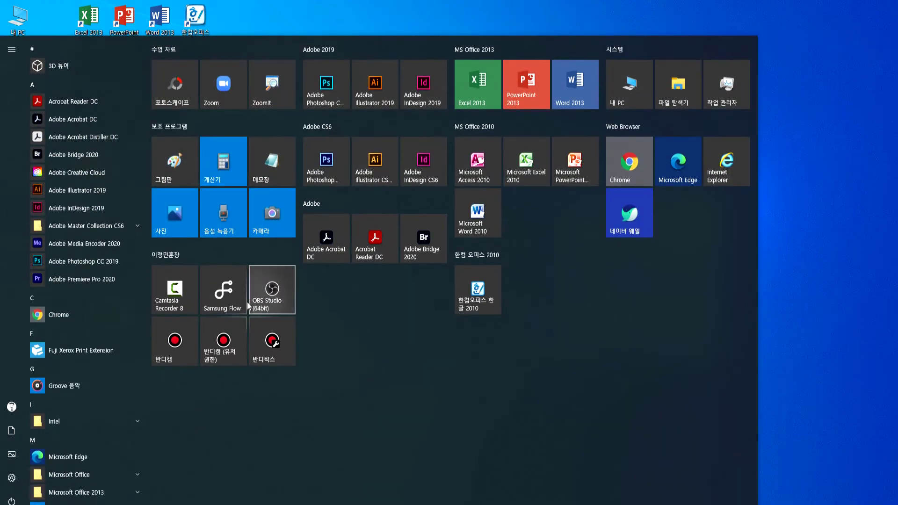
click(226, 289)
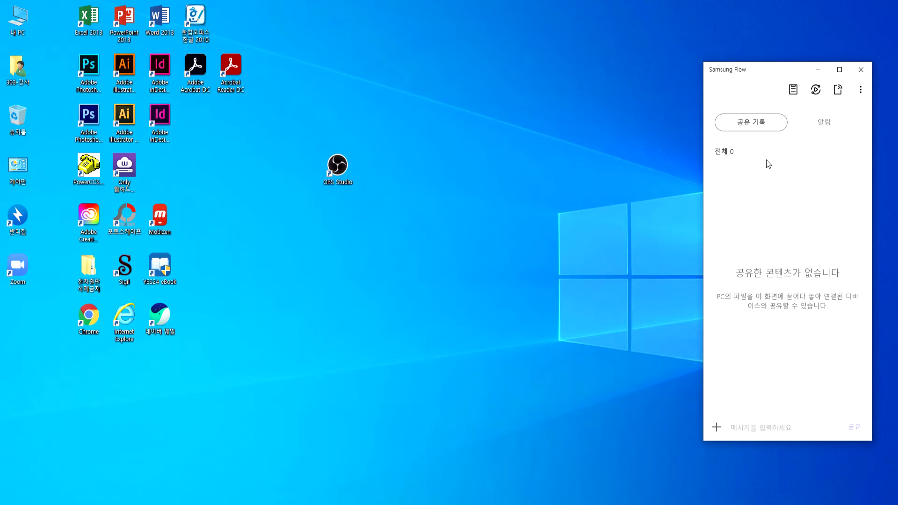
click(815, 92)
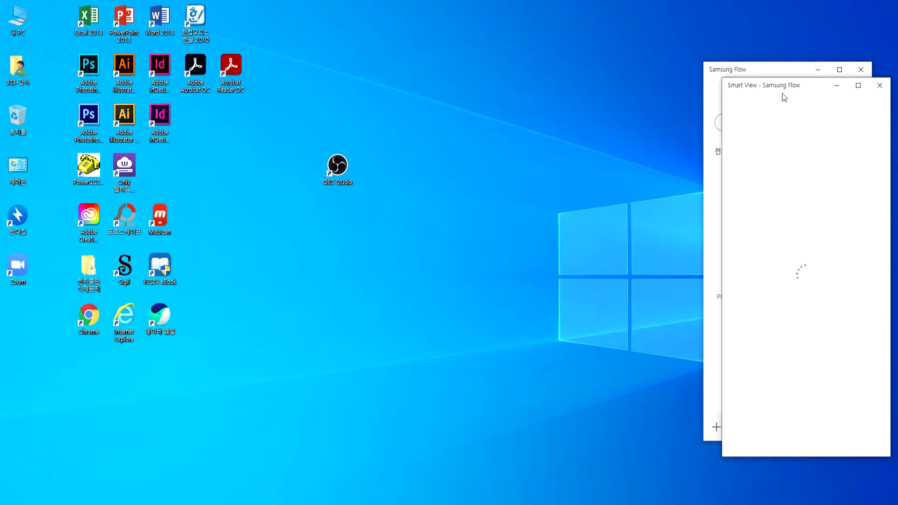
click(821, 72)
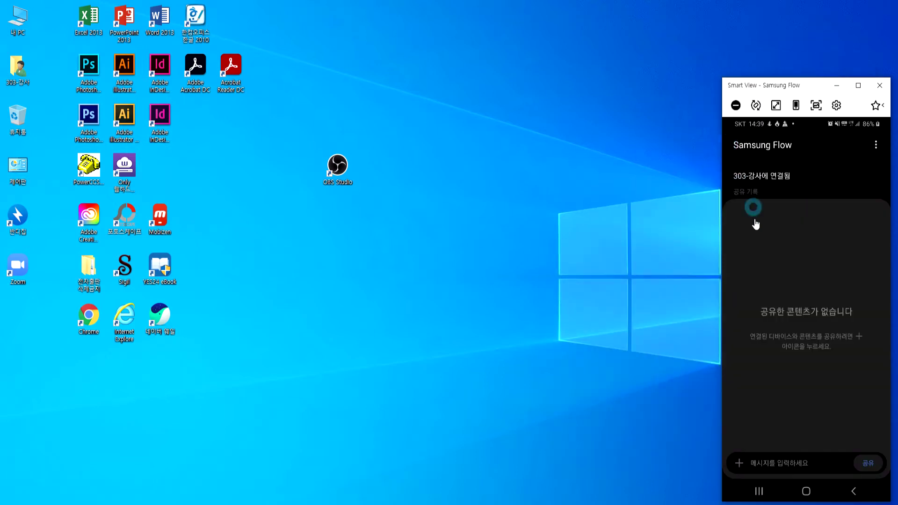
right_click(762, 290)
drag(807, 87, 535, 23)
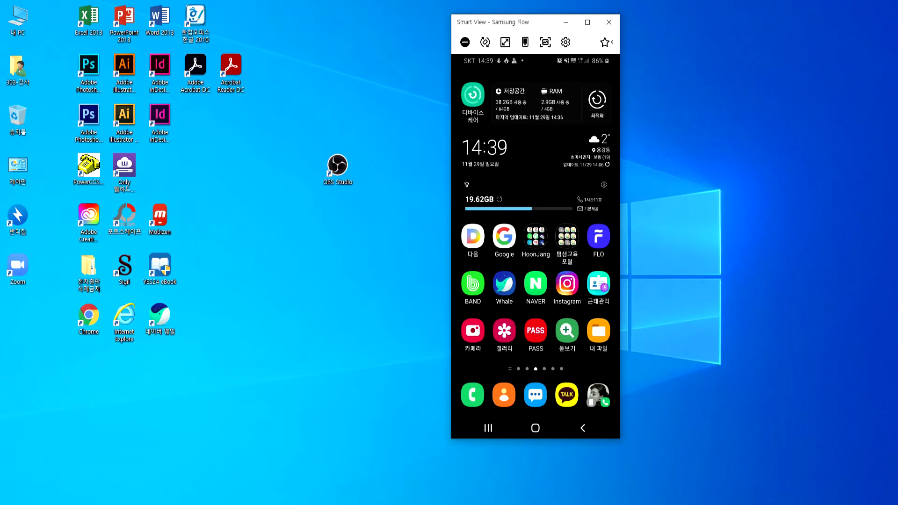
Switch to Chrome and search Google for 스마트폰을 웹캠처럼 in a new tab.
key(alt+Tab)
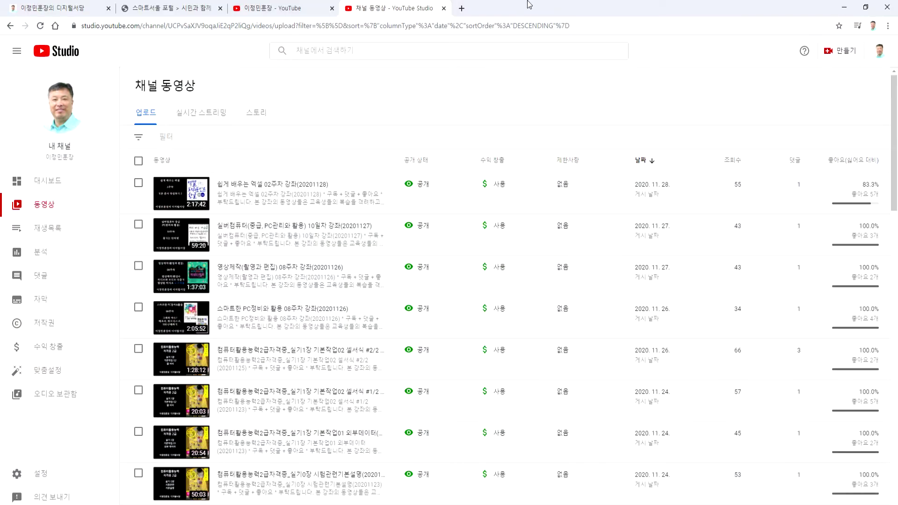
click(463, 8)
text(스마트폰)
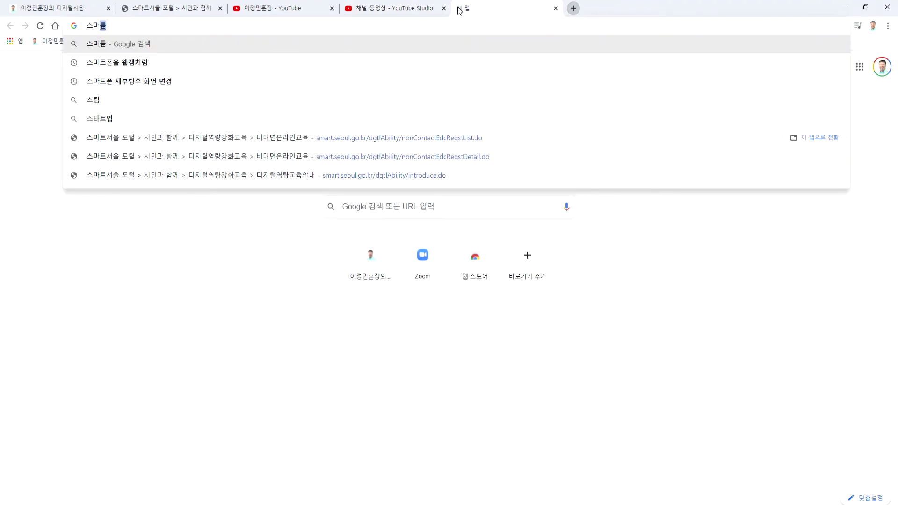
text(을)
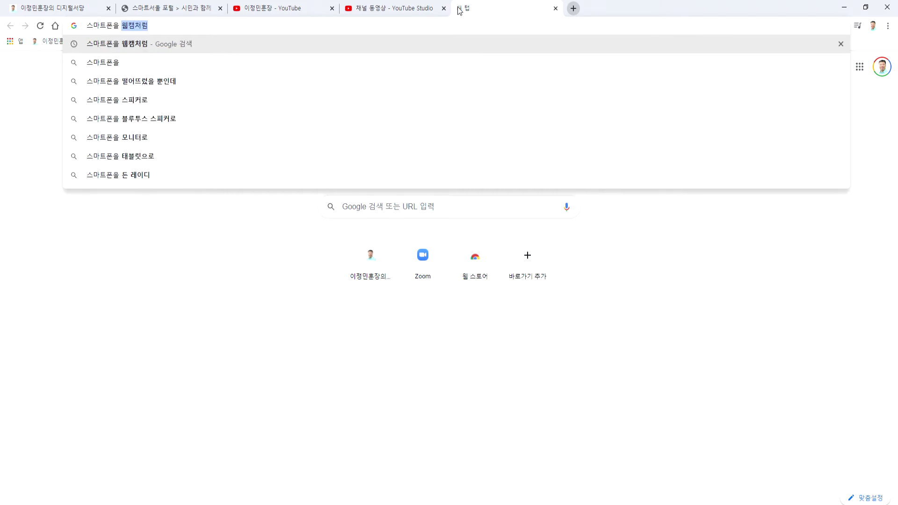
text( 웹)
key(Down)
key(Return)
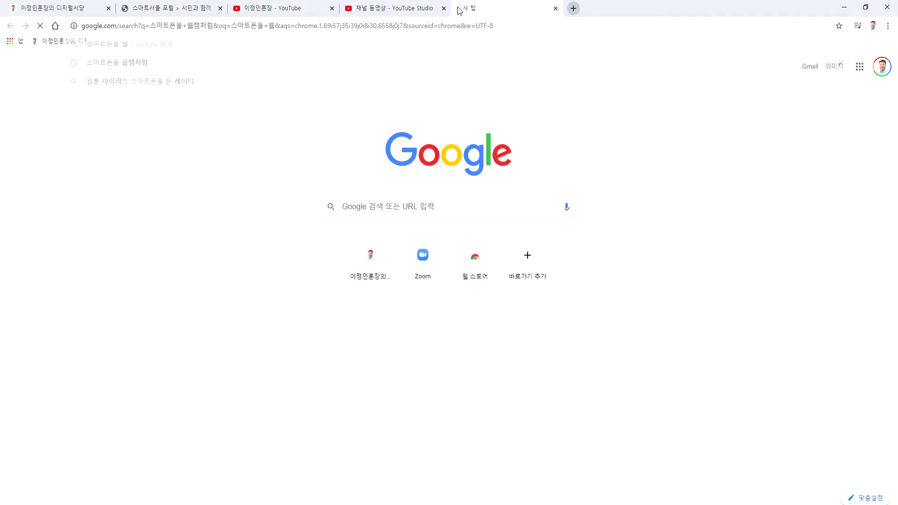
Look through the search results and open the IT동아 article on using a smartphone as a PC webcam.
scroll(439, 318, down, 5)
scroll(420, 304, down, 3)
scroll(386, 288, up, 2)
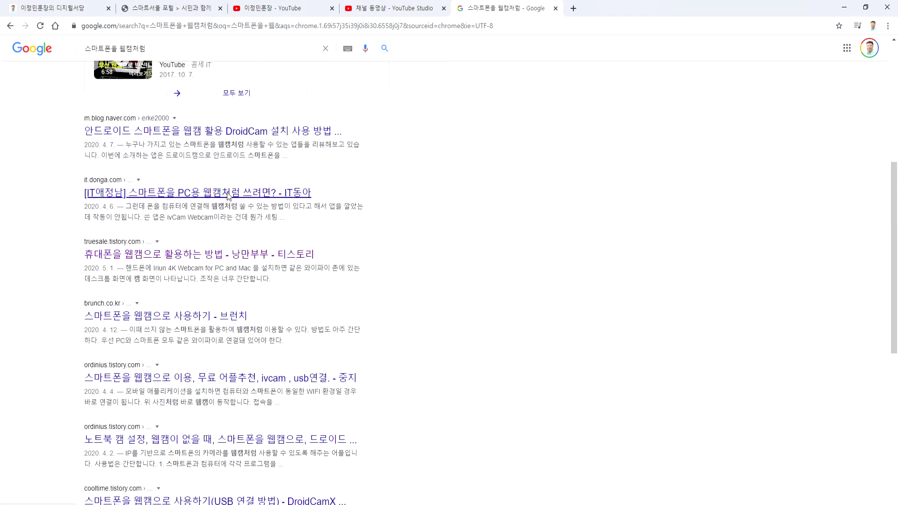
click(229, 195)
Read the article's iVCam section, covering the required phone app and PC software and the manual IP address connection.
scroll(374, 282, down, 5)
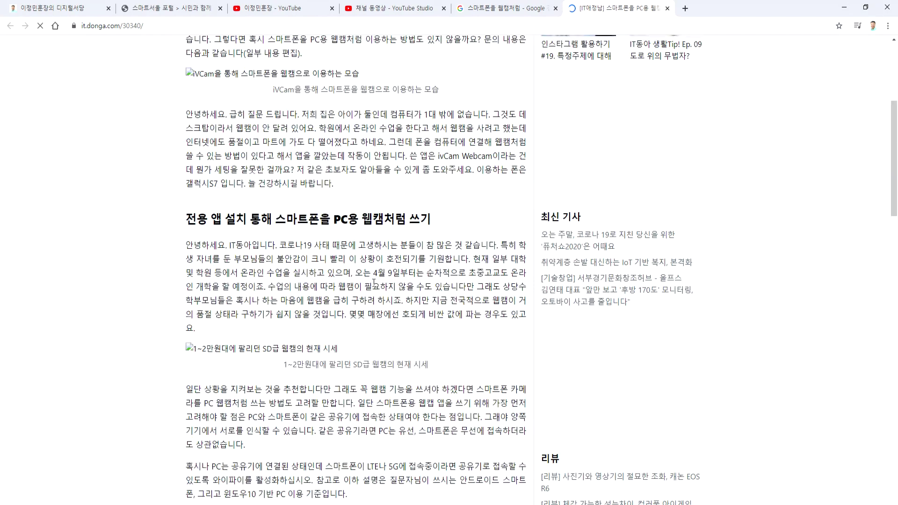
scroll(313, 252, down, 2)
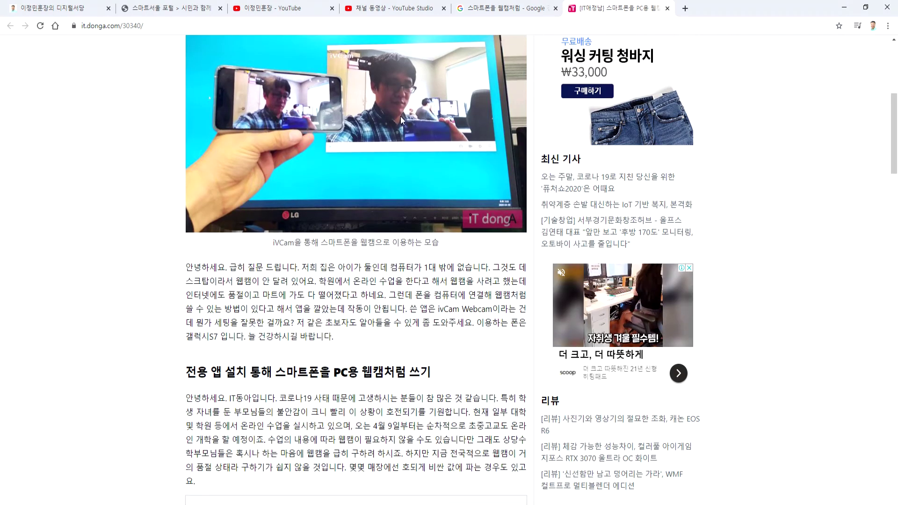
scroll(330, 308, down, 10)
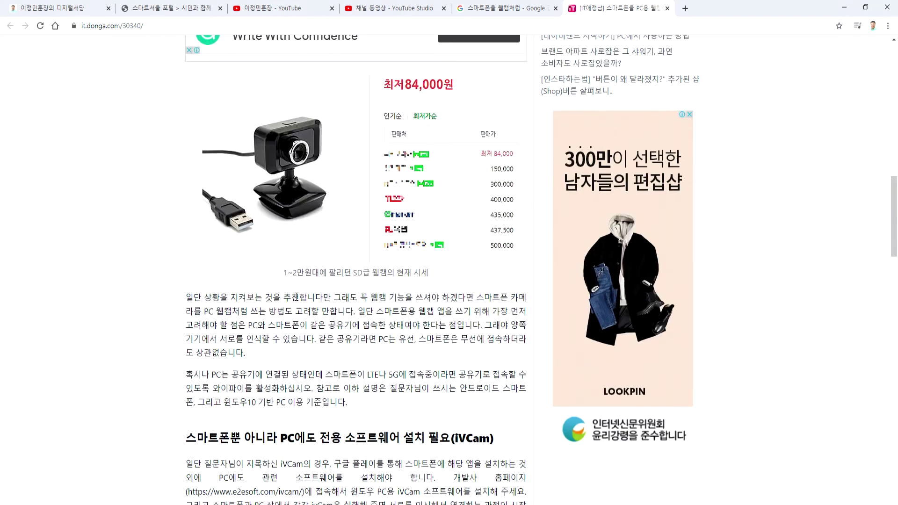
scroll(296, 297, down, 4)
scroll(262, 187, up, 4)
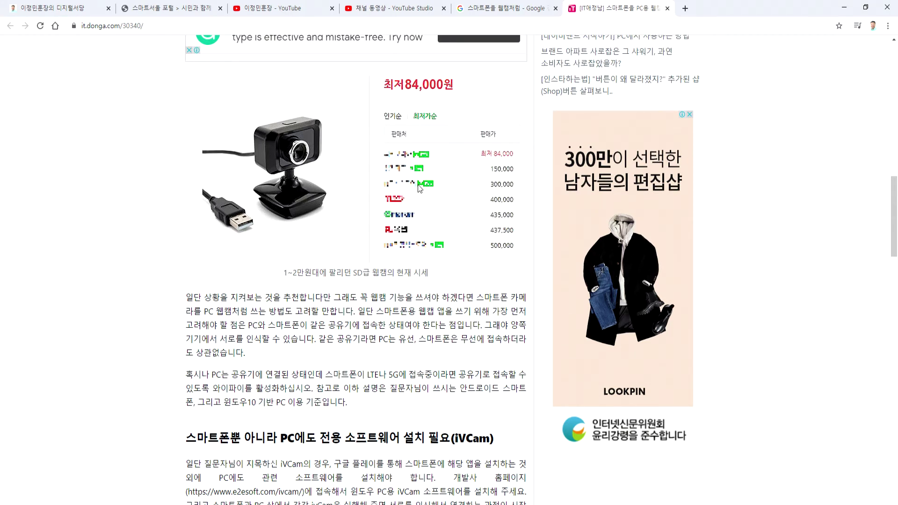
scroll(274, 313, down, 3)
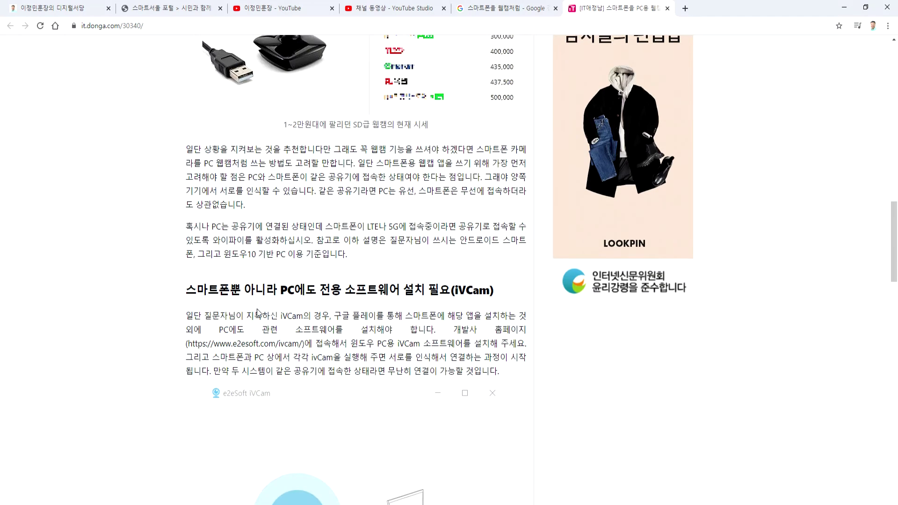
scroll(263, 308, down, 2)
drag(452, 191, 494, 190)
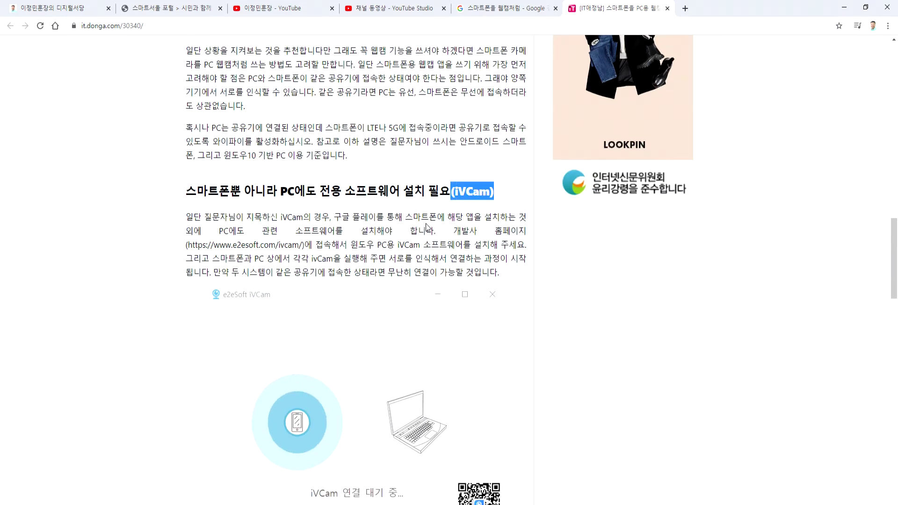
scroll(427, 227, down, 2)
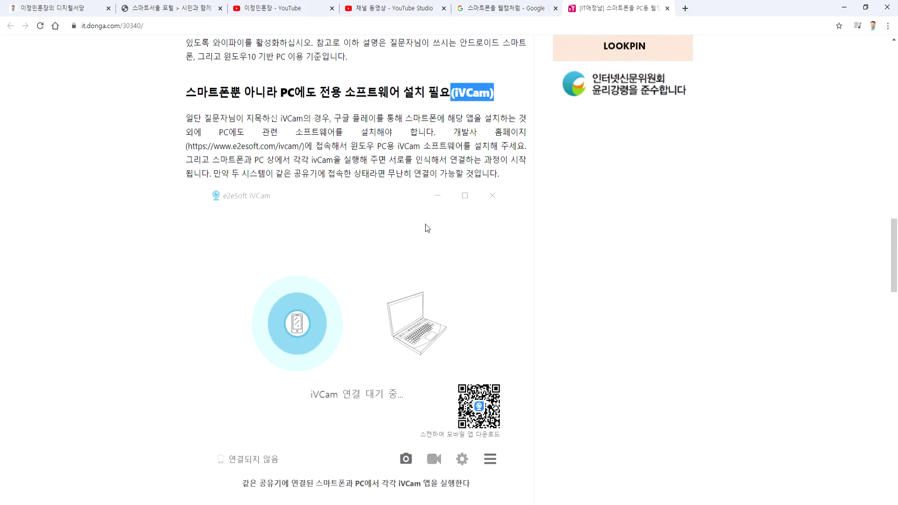
click(453, 105)
drag(456, 92, 490, 93)
scroll(366, 254, down, 8)
scroll(356, 264, down, 2)
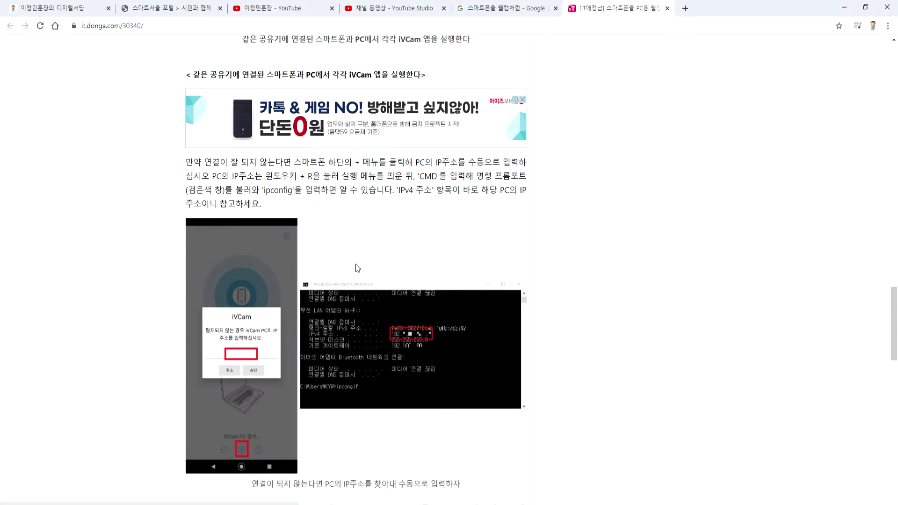
scroll(355, 264, up, 4)
Open E2ESOFT's iVCam page through a Google search for ivcam in a new tab, and close the search results.
click(683, 10)
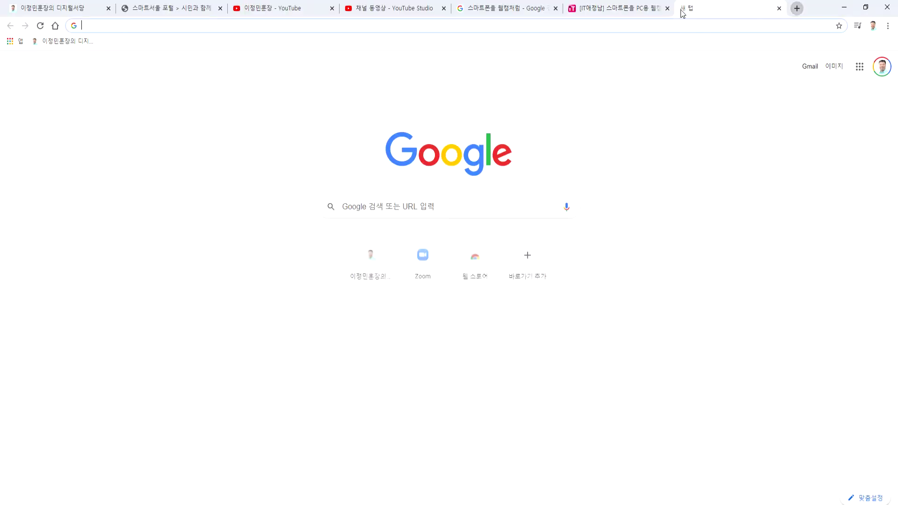
text(ㅑㅍㅊ므)
key(Return)
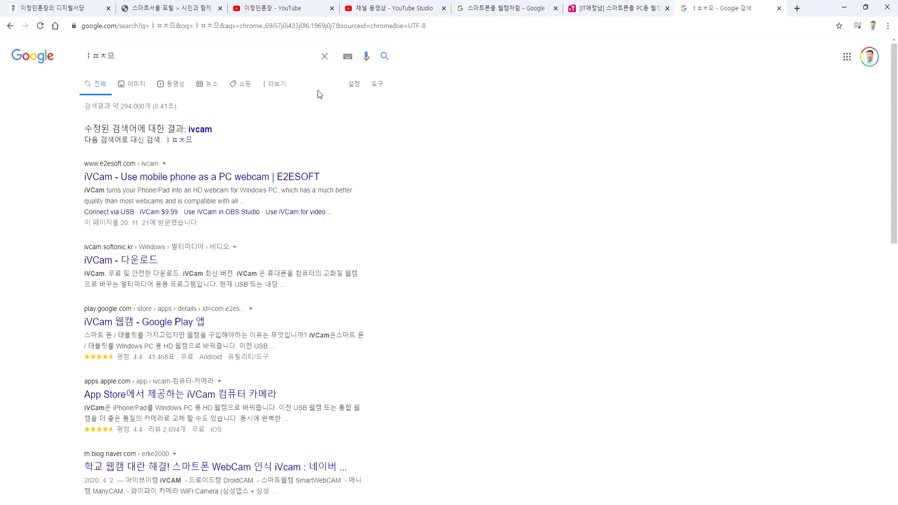
click(200, 131)
click(211, 138)
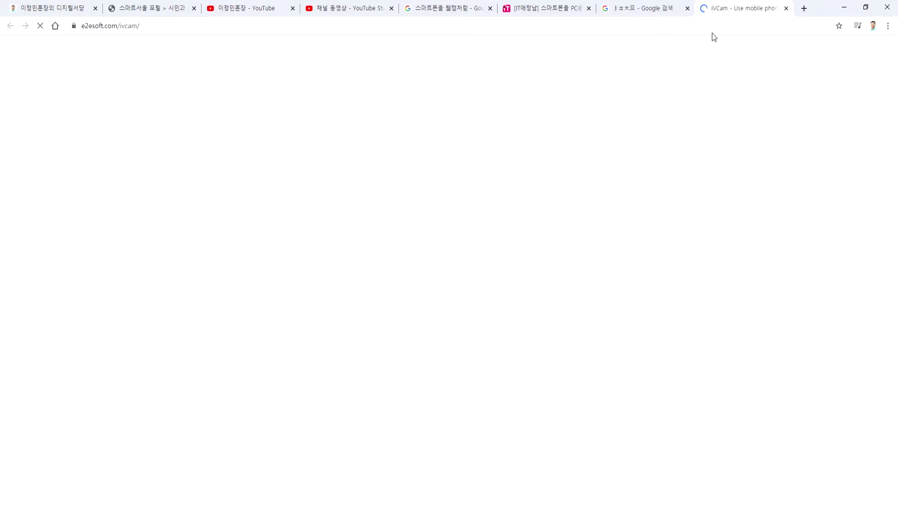
click(687, 8)
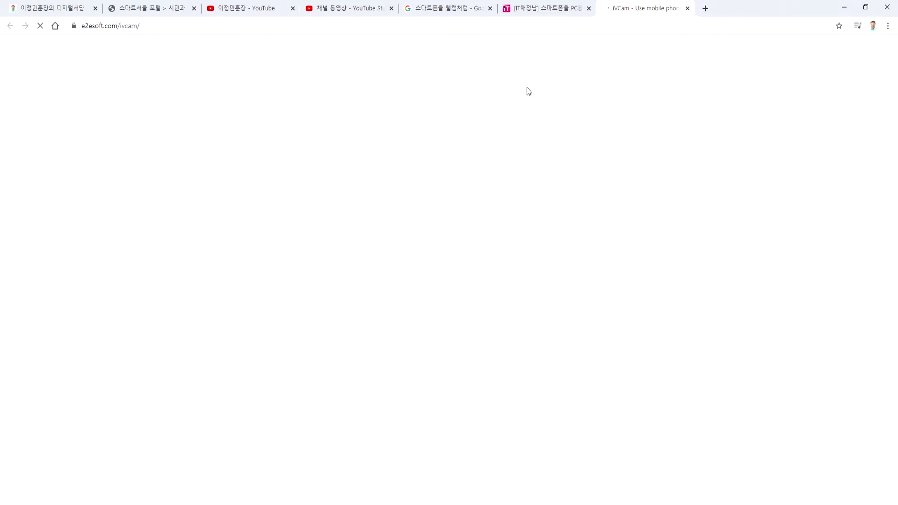
Download the iVCam client for Windows, iVCam_x64_v6.1.4.exe, from the iVCam page.
scroll(728, 246, down, 2)
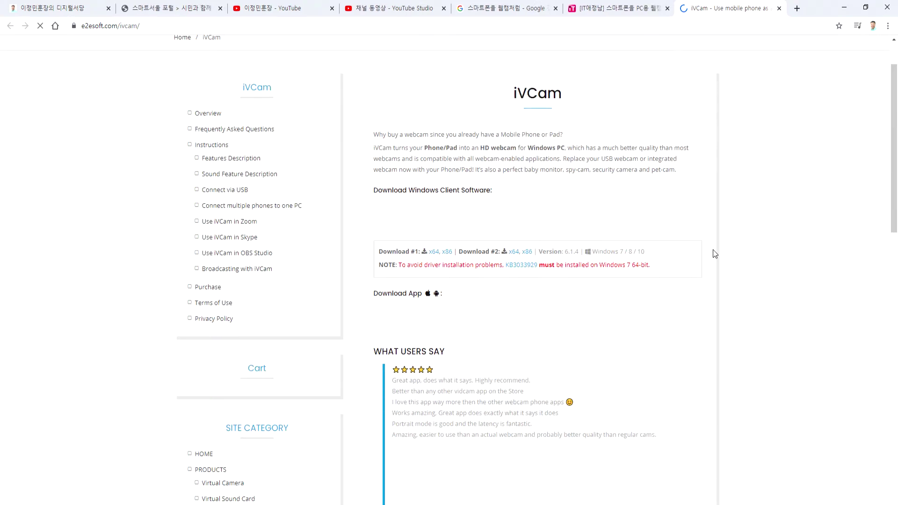
scroll(411, 218, down, 1)
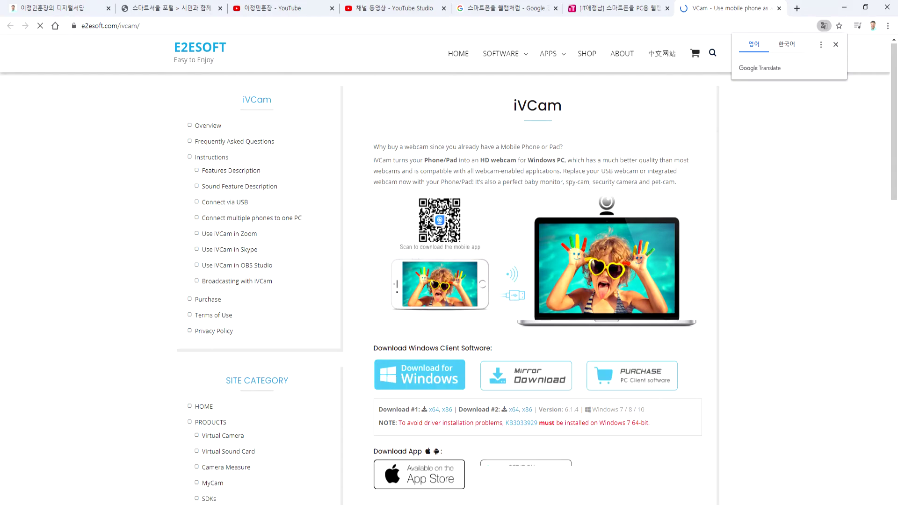
scroll(451, 243, down, 3)
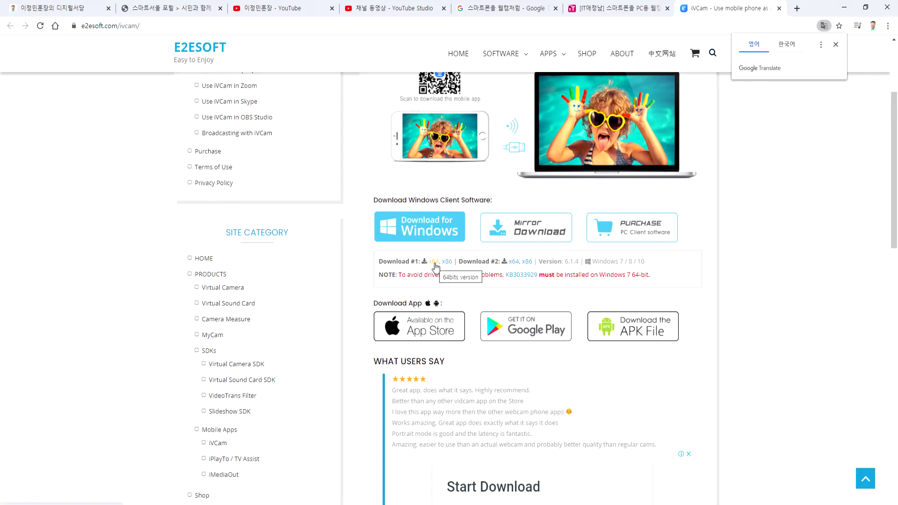
click(417, 235)
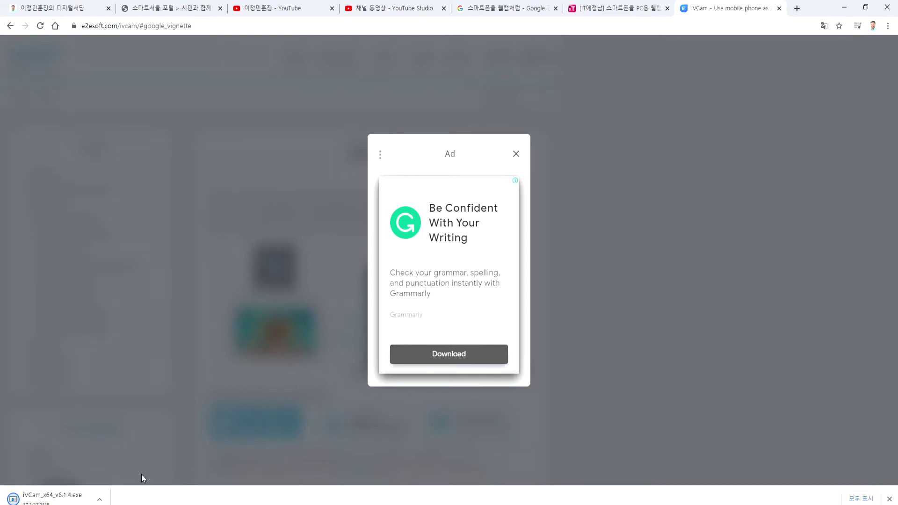
click(449, 358)
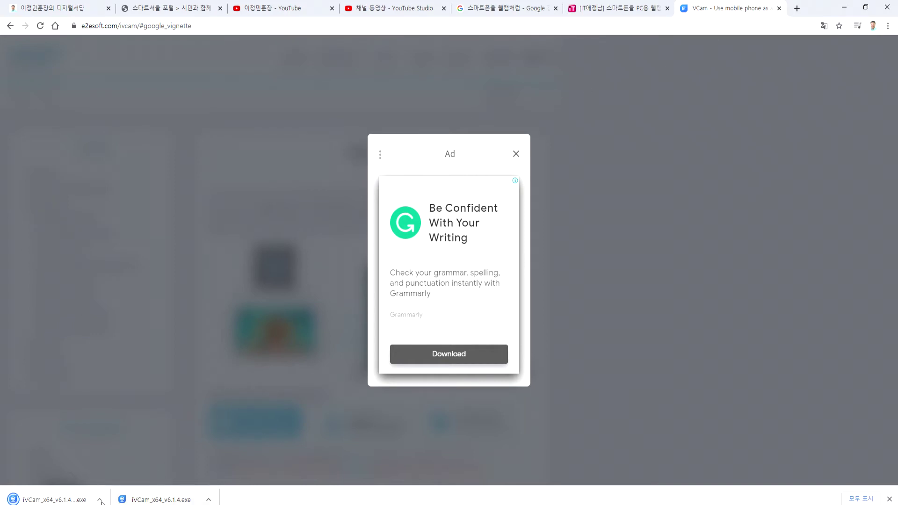
Run the downloaded iVCam installer in Korean with the default installation folder, and close the iVCam web page.
click(79, 501)
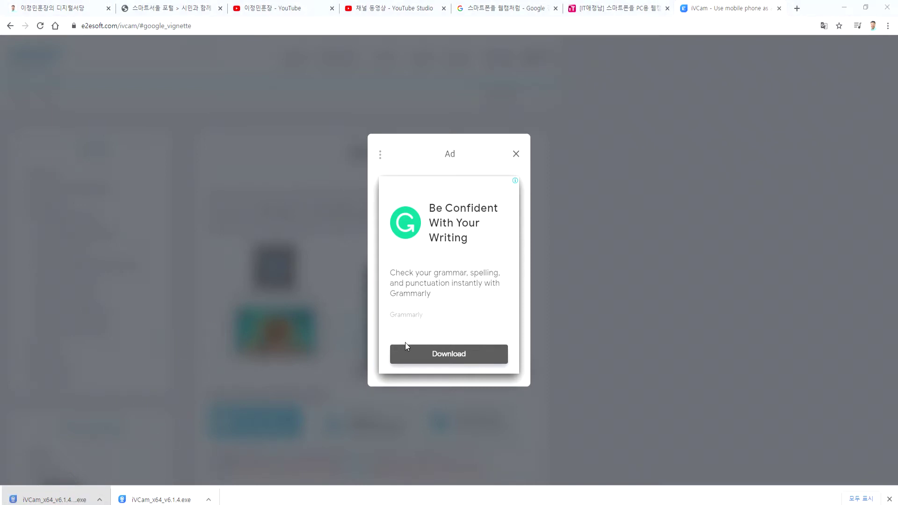
click(778, 8)
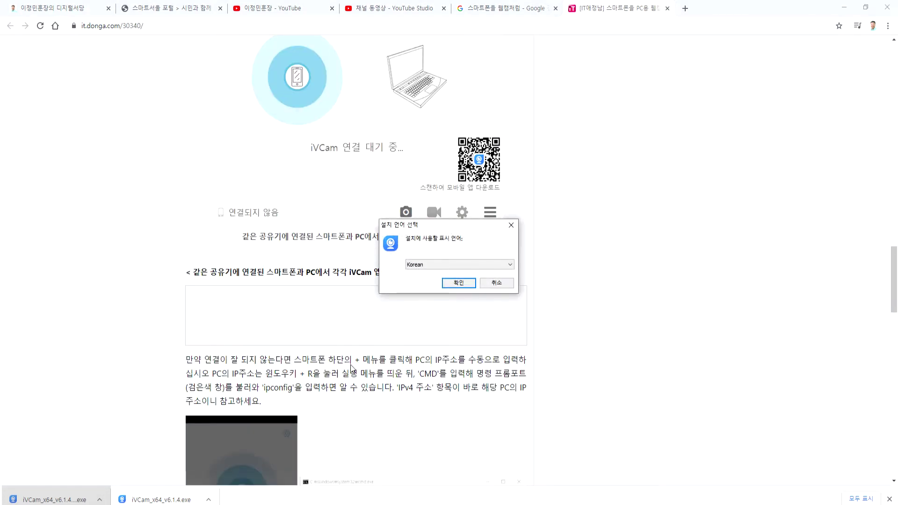
click(461, 283)
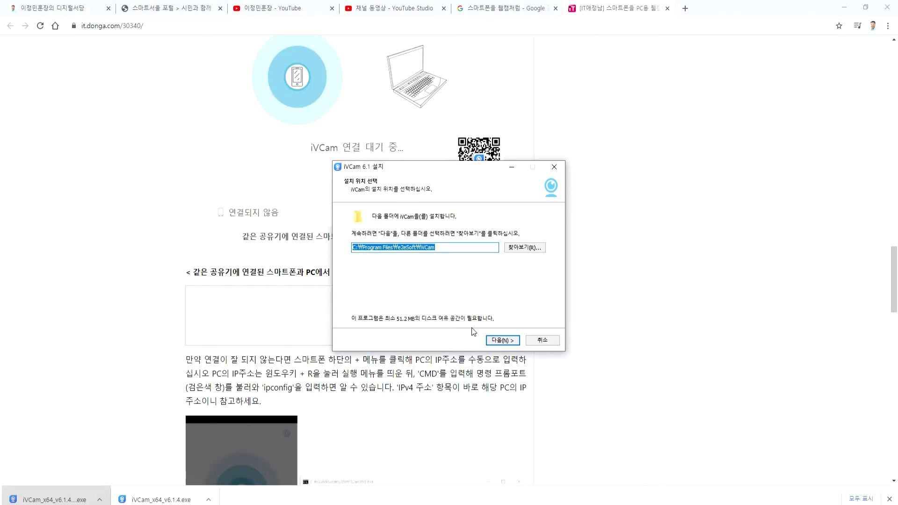
click(498, 338)
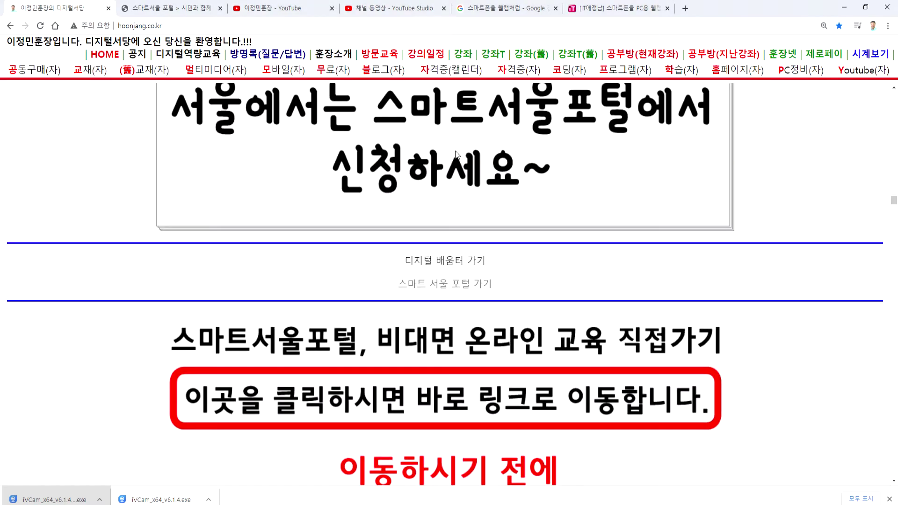
Look through the hoonjang.co.kr home page down to its directory of links, including the video conferencing and remote class entries.
scroll(653, 296, down, 10)
scroll(653, 295, down, 10)
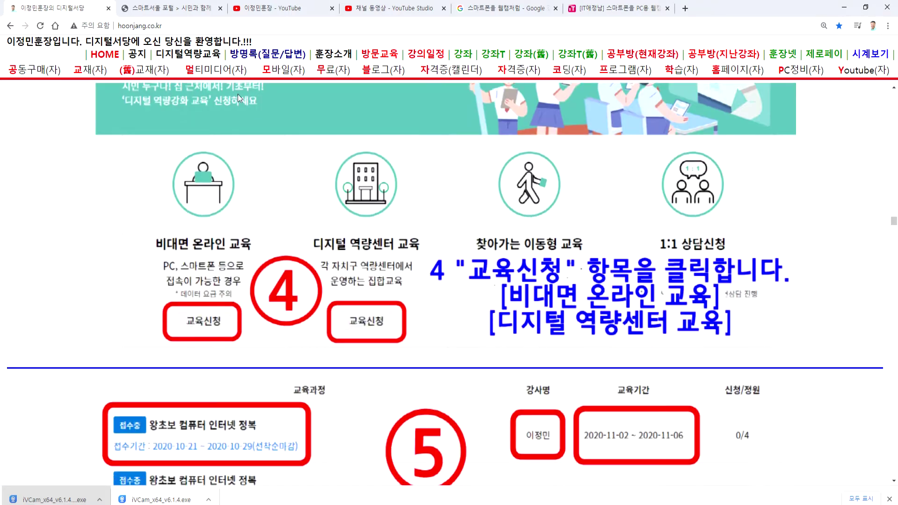
click(582, 280)
scroll(582, 280, down, 20)
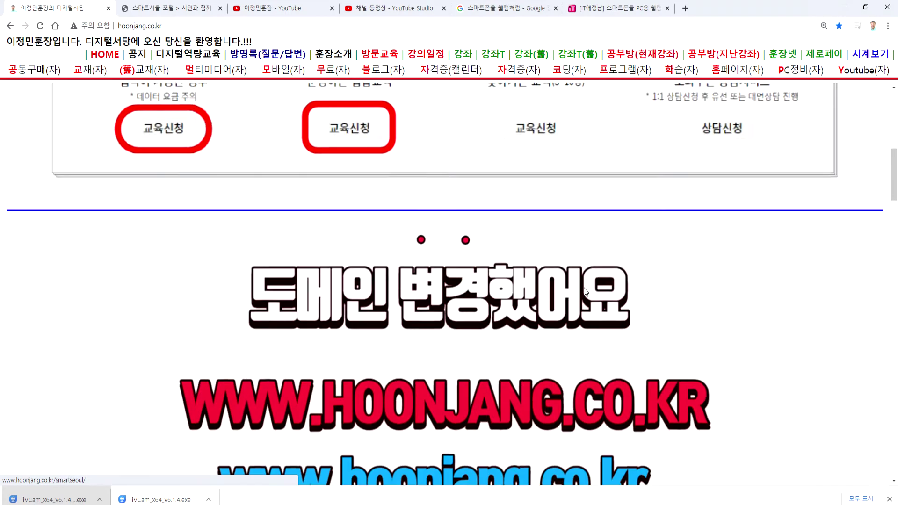
scroll(587, 298, down, 5)
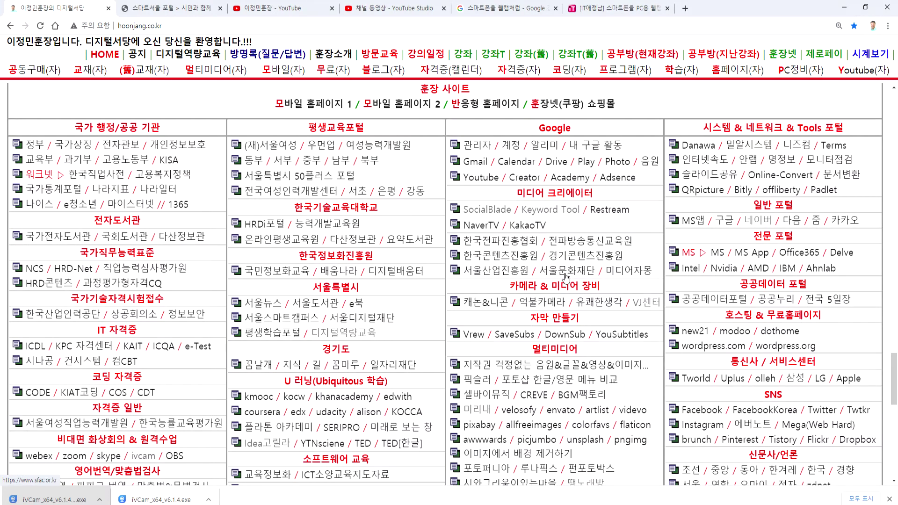
scroll(528, 295, down, 2)
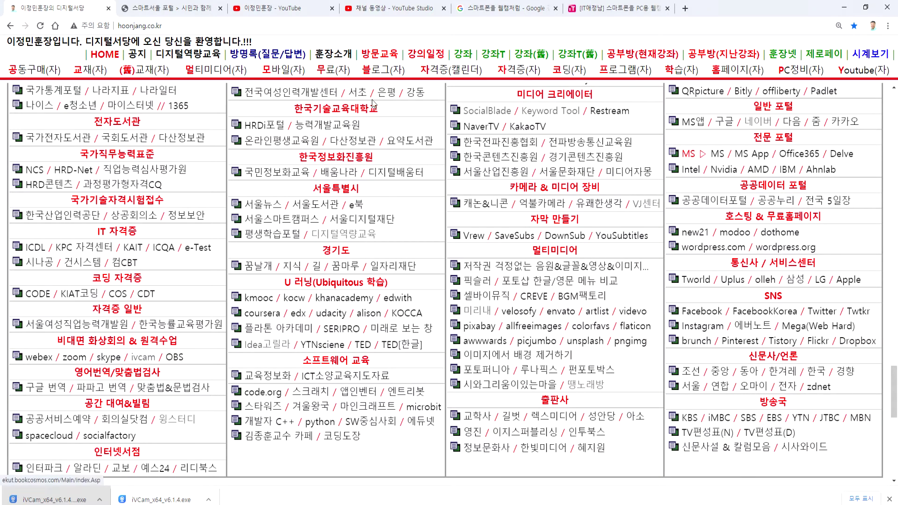
Finish installing iVCam with the default shortcut, microphone and startup options, launch it and allow its public network access through the firewall.
click(844, 7)
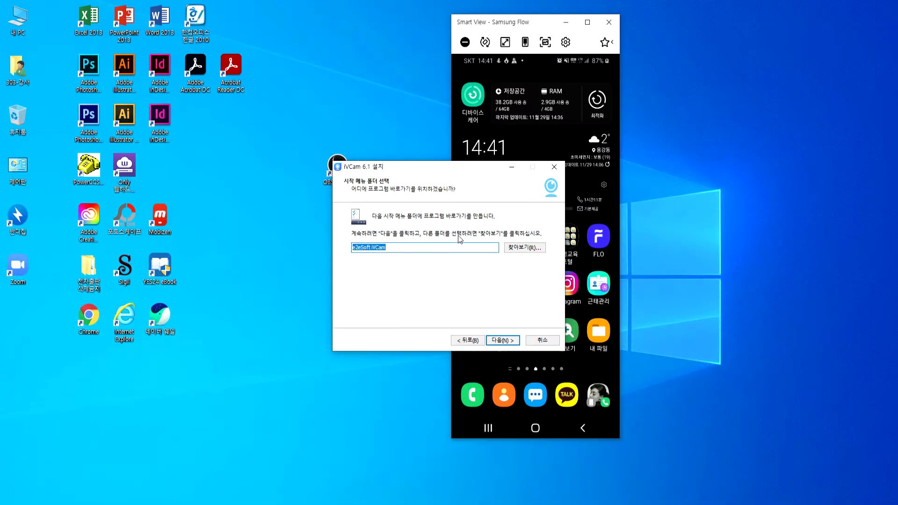
click(499, 341)
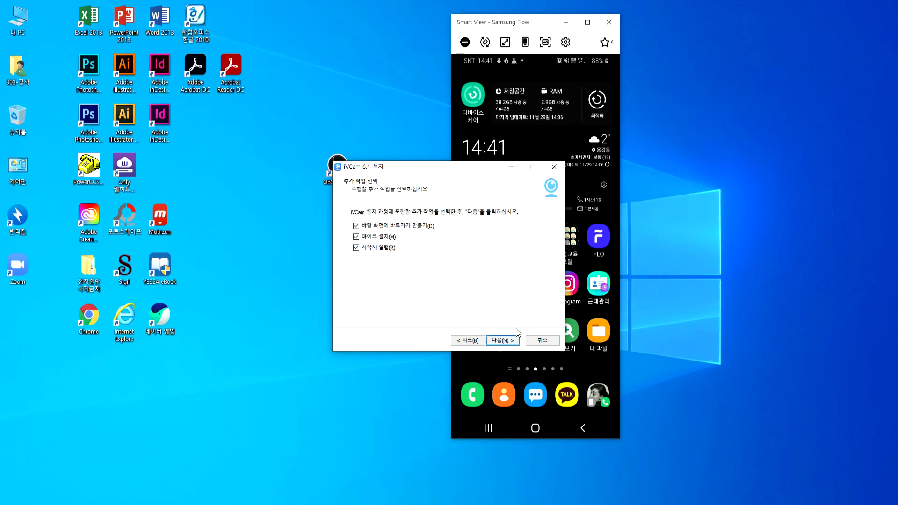
click(501, 342)
click(500, 342)
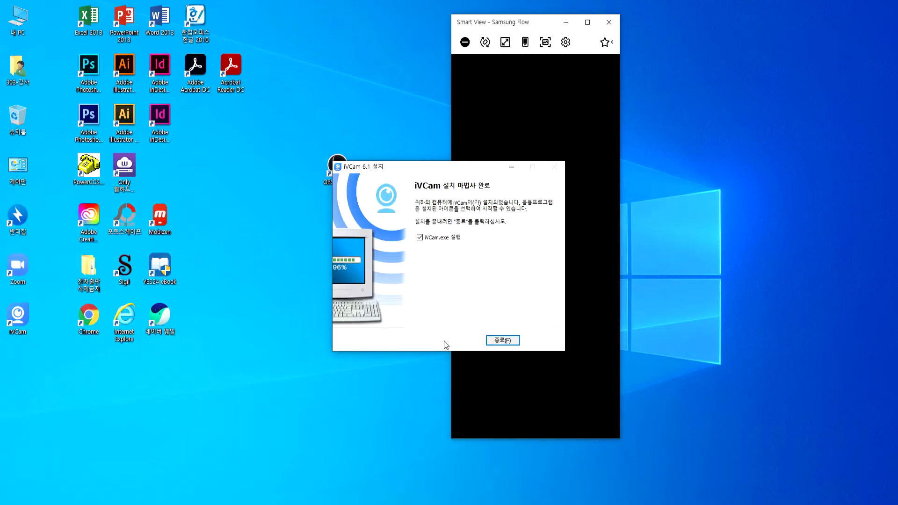
click(492, 337)
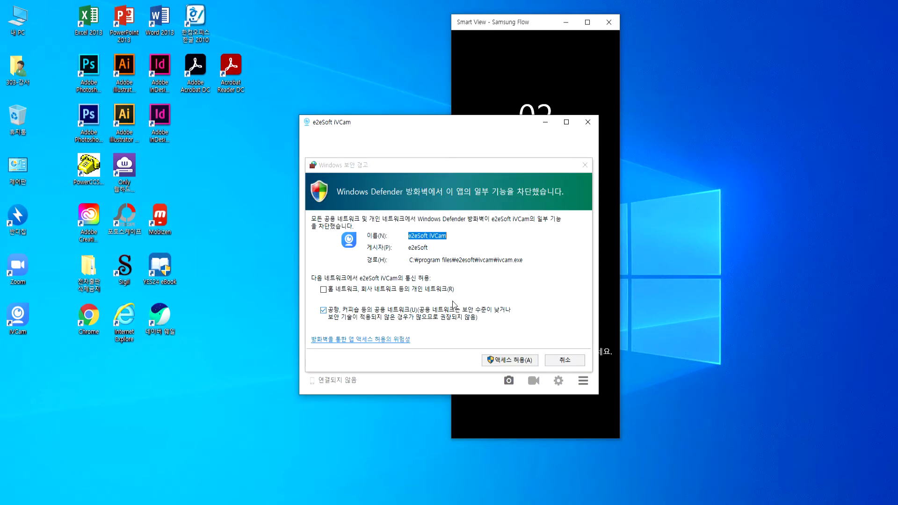
click(500, 361)
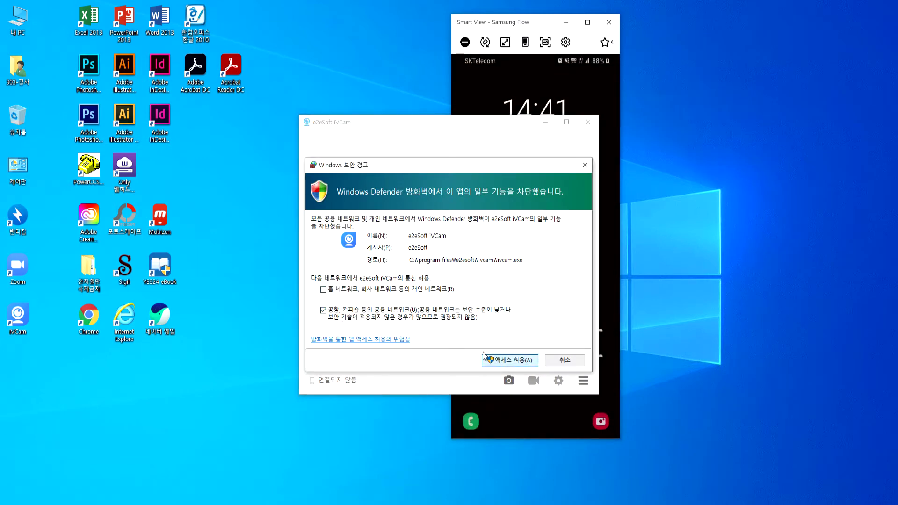
Move the iVCam window beside the mirrored phone and open the phone's app list.
drag(500, 122, 336, 112)
drag(533, 307, 518, 149)
drag(548, 367, 539, 219)
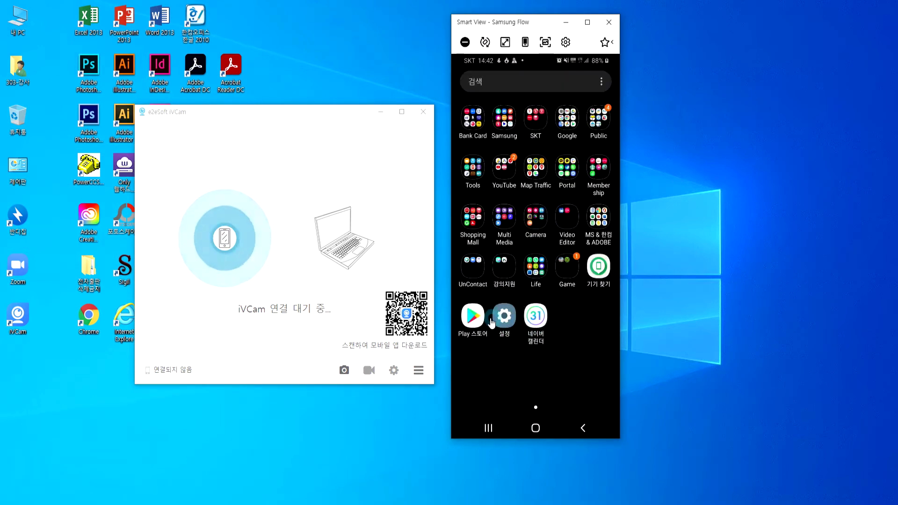
drag(535, 315, 535, 315)
click(557, 279)
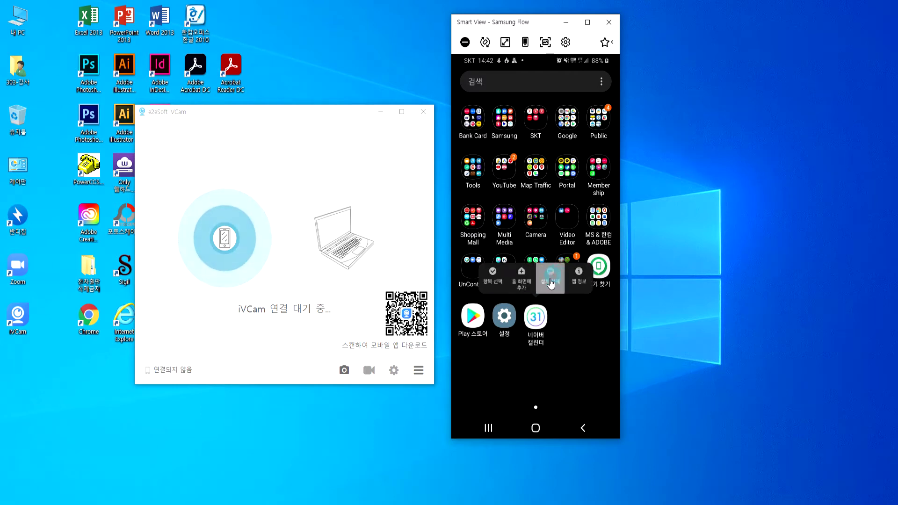
click(503, 319)
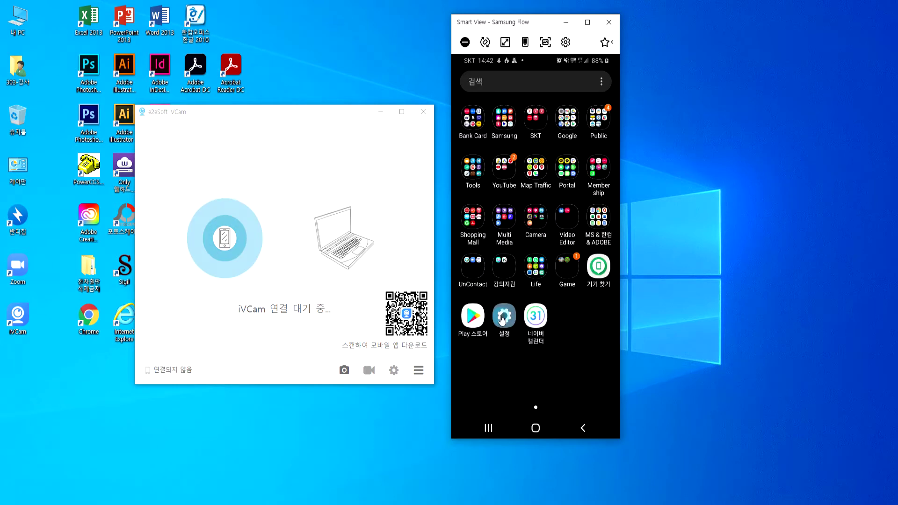
Search the phone's Play Store for ivcam and install the iVCam 웹캠 app.
click(475, 324)
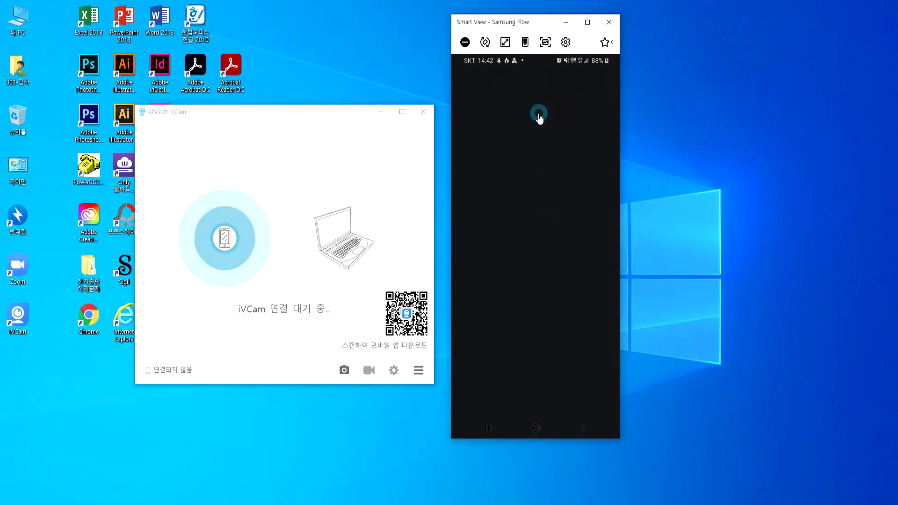
click(544, 82)
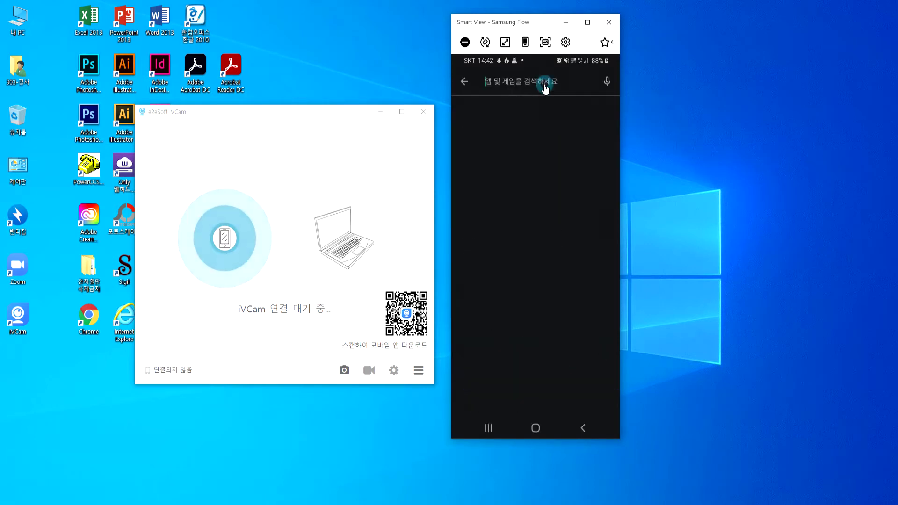
text(ivcam)
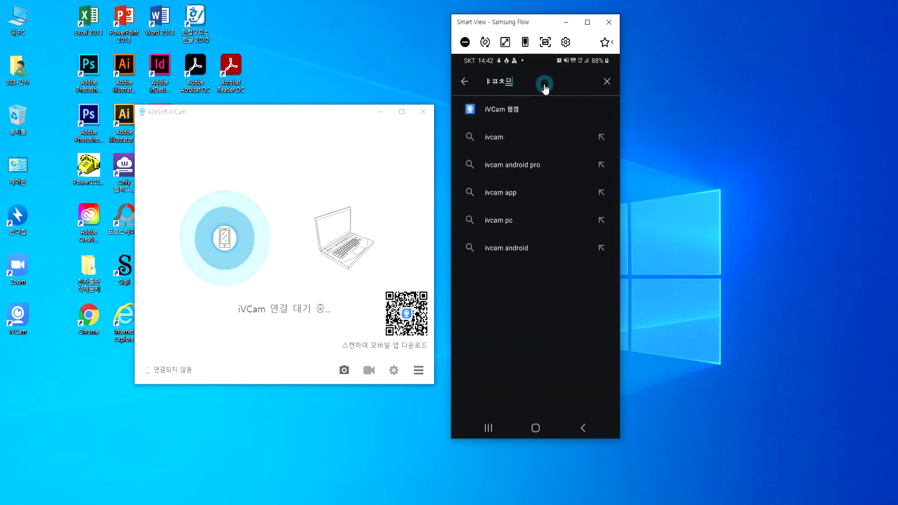
click(509, 112)
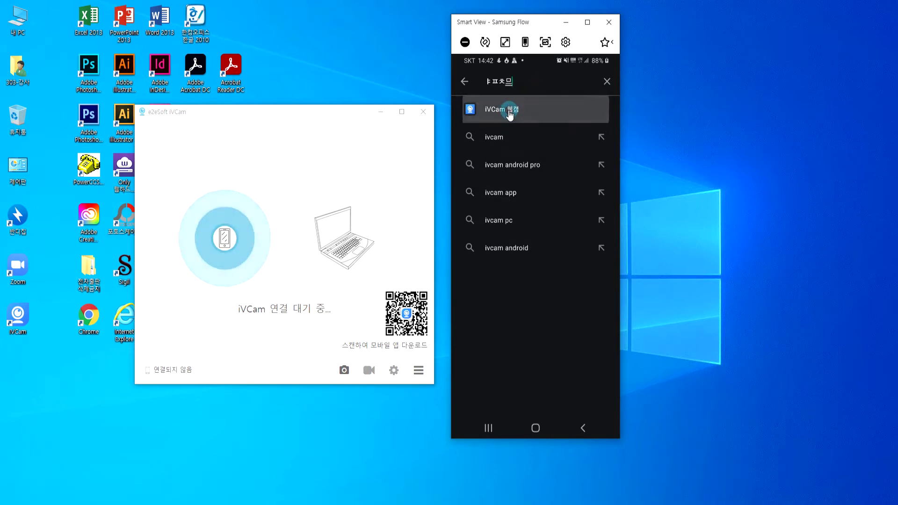
click(535, 194)
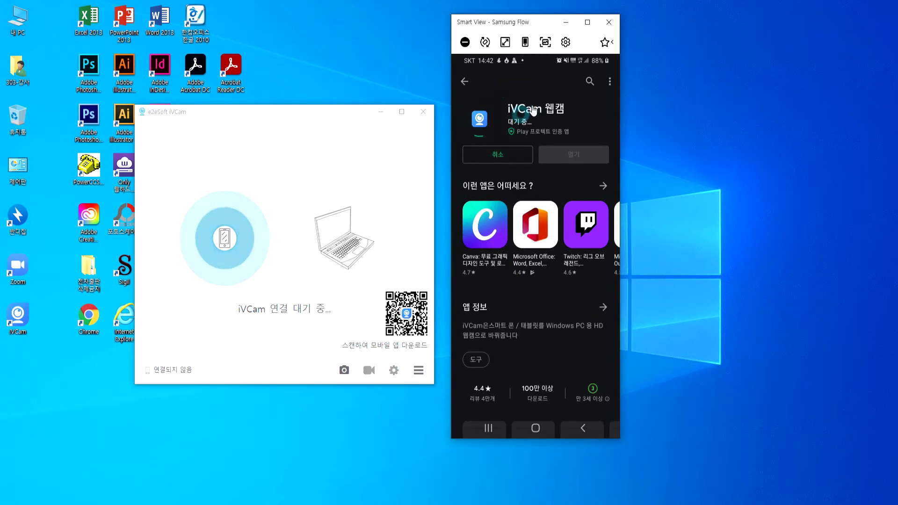
Move the mirrored phone window away from the iVCam window and open the iVCam app from its Play Store page.
drag(537, 24, 753, 27)
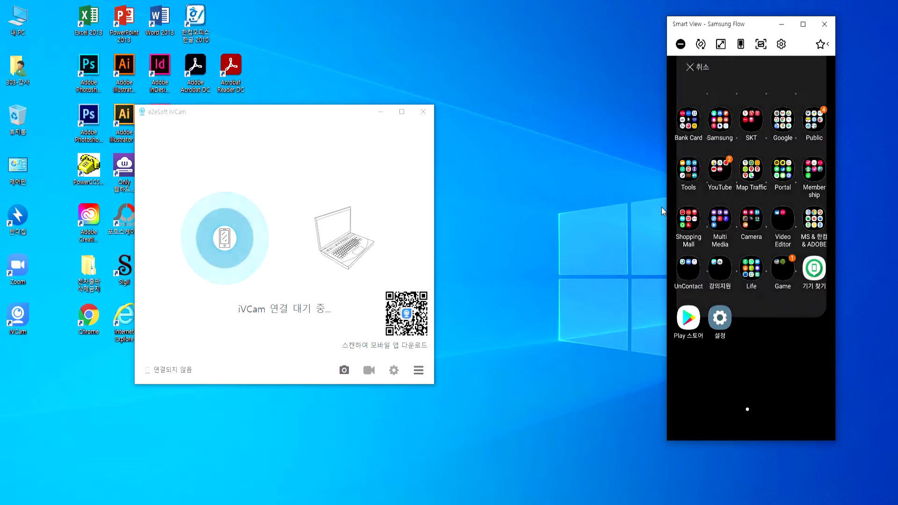
drag(685, 255, 683, 222)
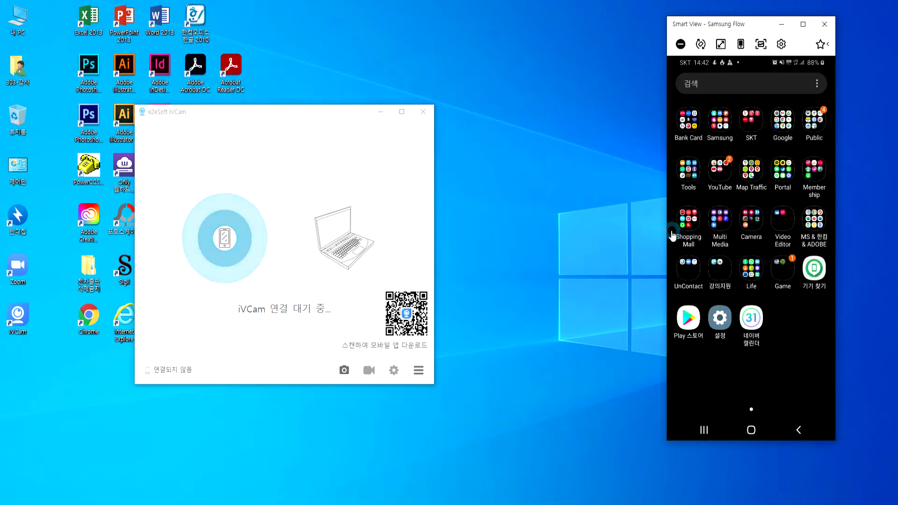
click(796, 430)
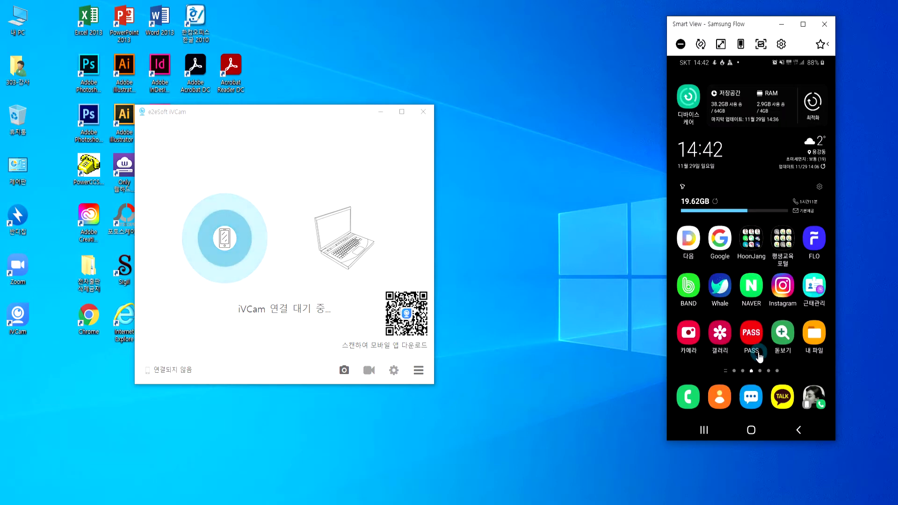
drag(759, 357, 761, 352)
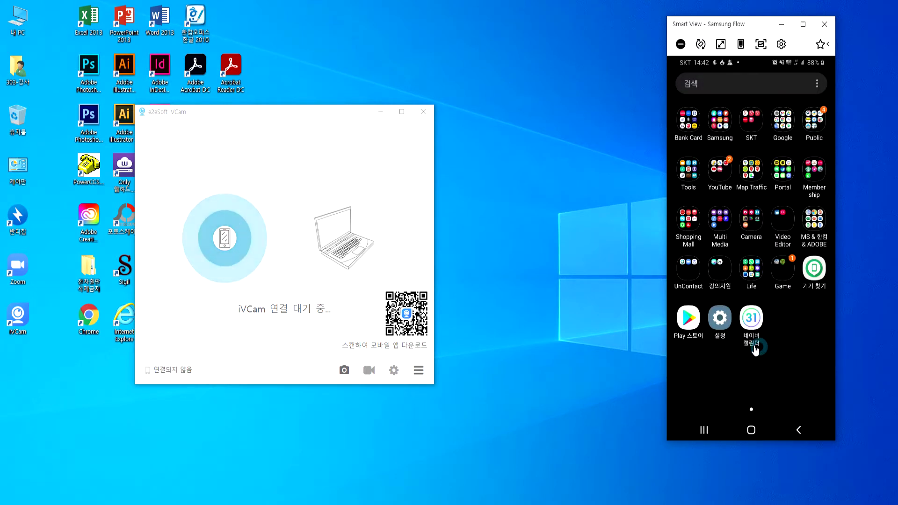
click(688, 320)
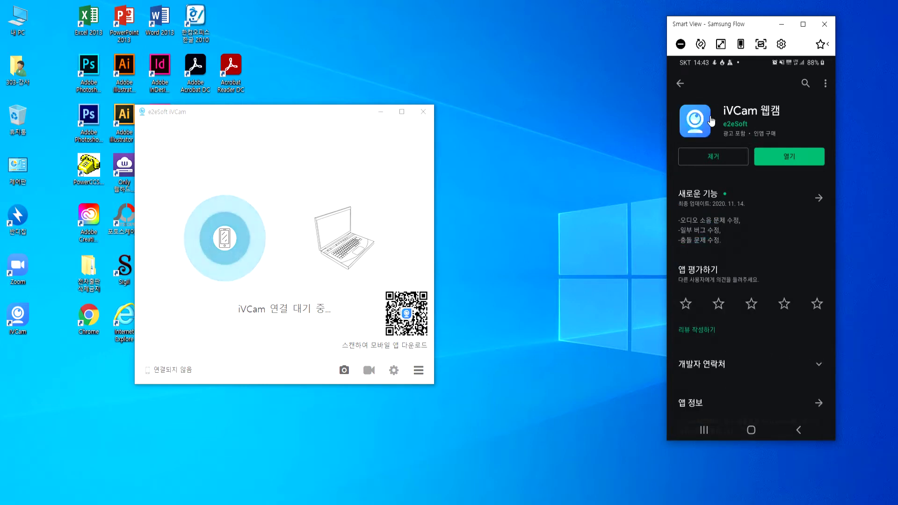
click(789, 156)
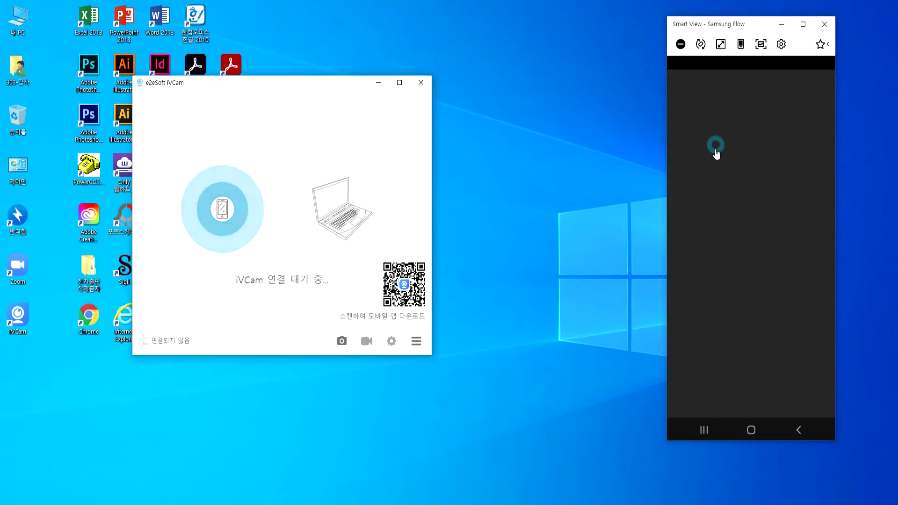
Grant iVCam's permission requests on the phone, including audio recording, and refresh its search for the PC.
click(754, 370)
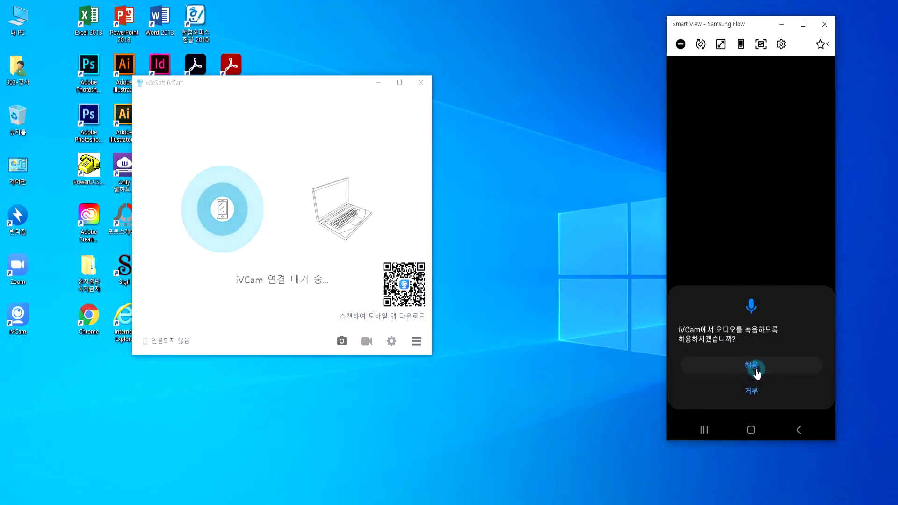
click(753, 369)
click(696, 352)
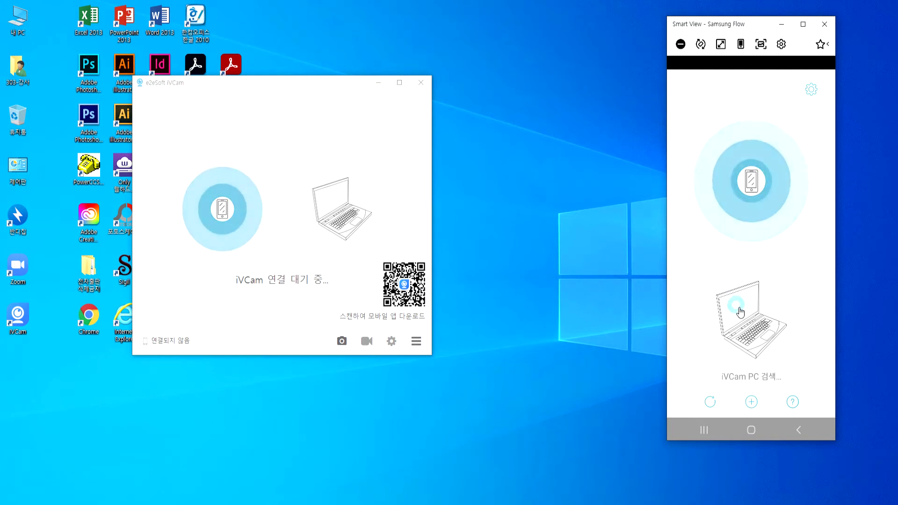
click(725, 316)
click(712, 405)
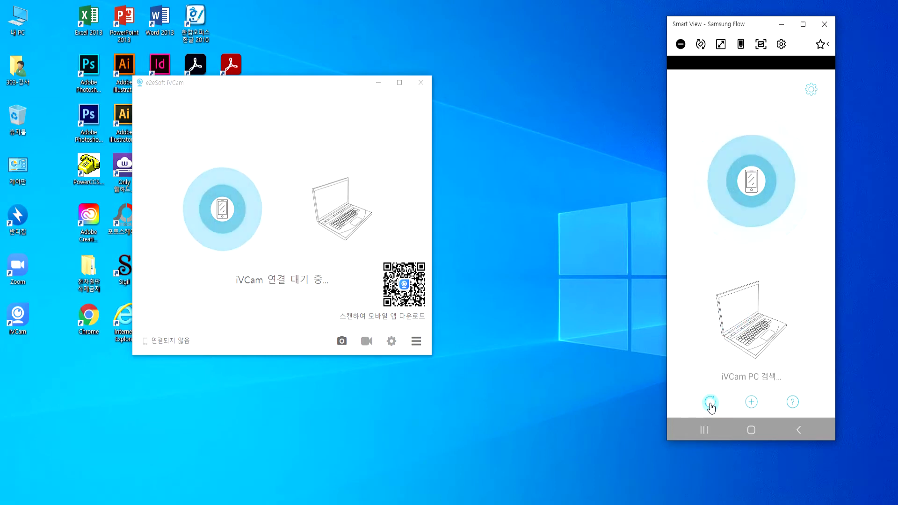
click(706, 404)
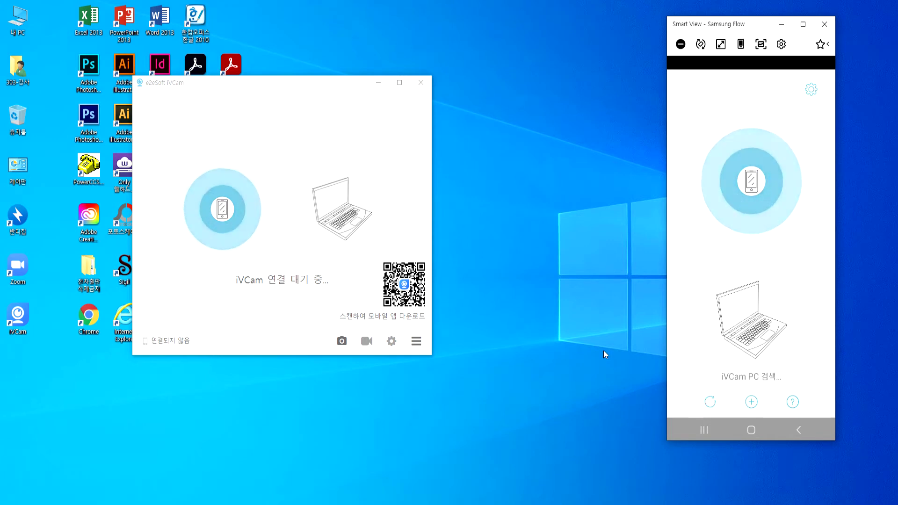
click(417, 341)
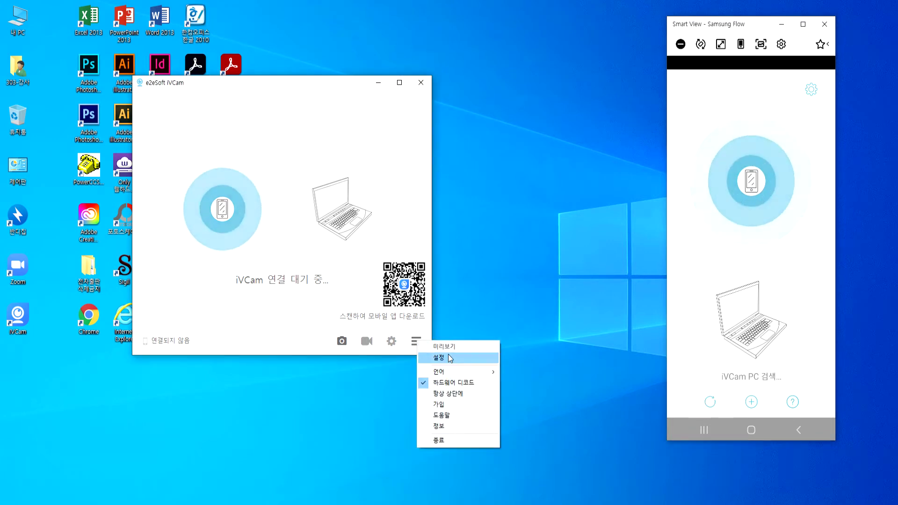
mouse_move(441, 373)
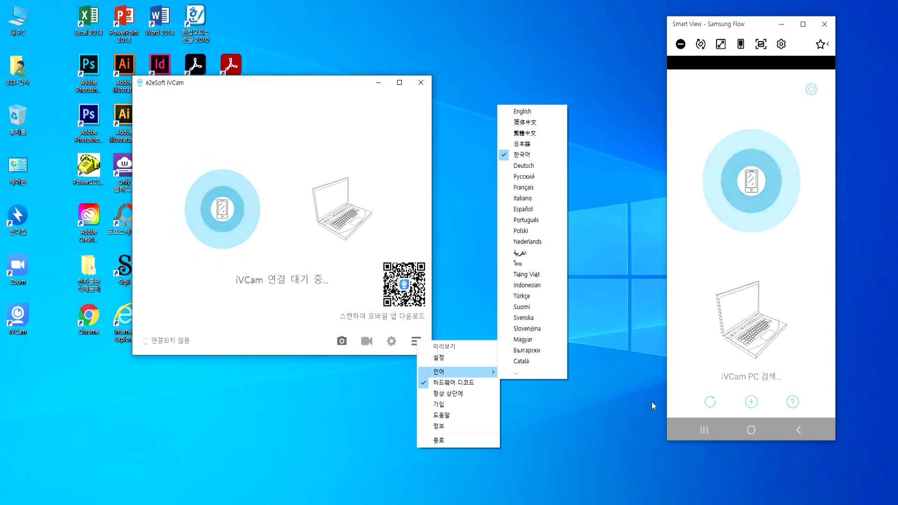
click(750, 405)
click(687, 401)
click(726, 302)
mouse_move(726, 301)
mouse_down()
mouse_move(712, 277)
mouse_move(746, 264)
mouse_move(695, 262)
mouse_move(739, 275)
mouse_up()
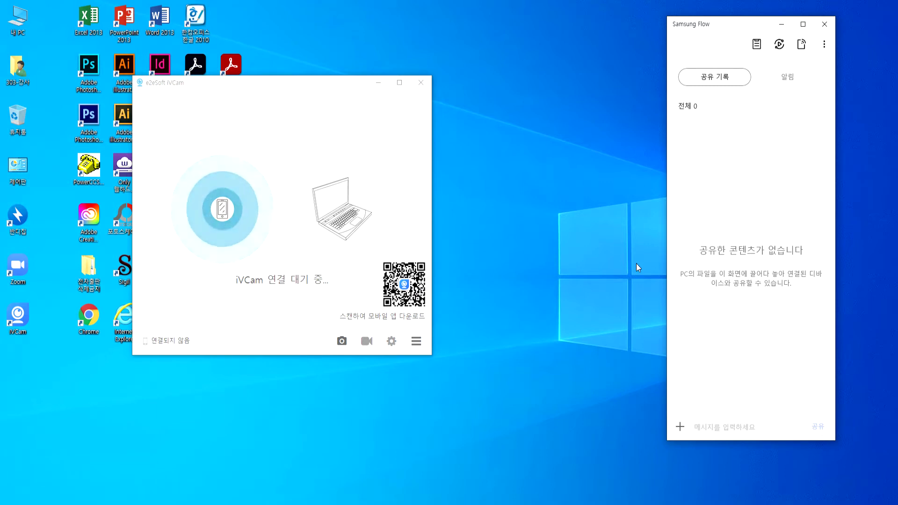
Restart the Smart View phone mirroring from Samsung Flow and relaunch the iVCam client on the PC.
click(779, 44)
click(783, 27)
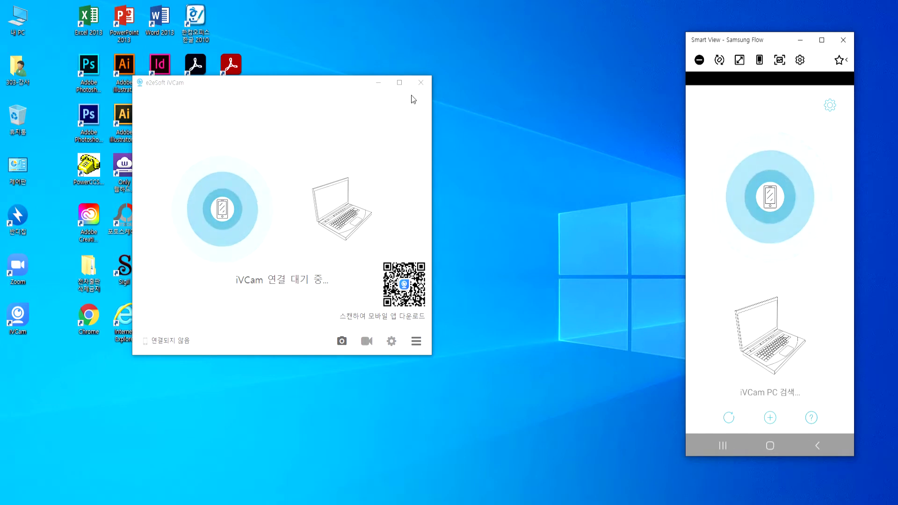
click(420, 82)
double_click(21, 317)
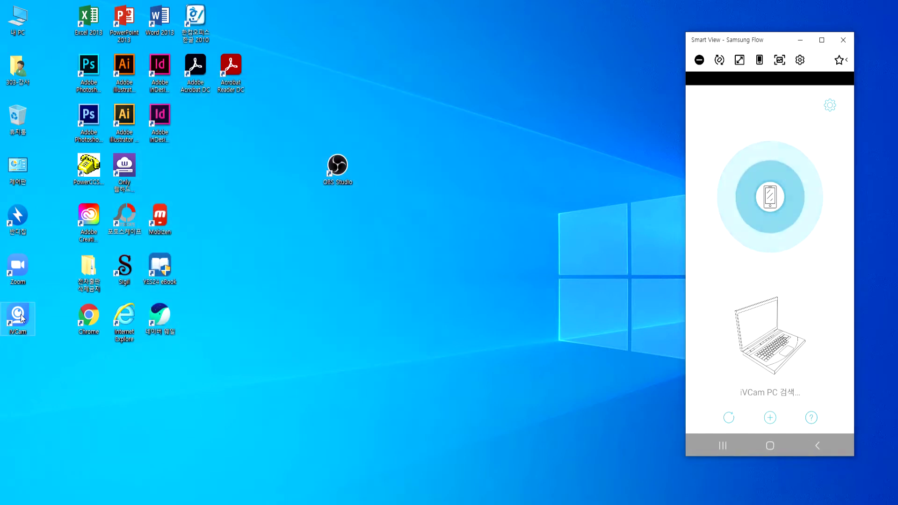
drag(464, 127, 353, 90)
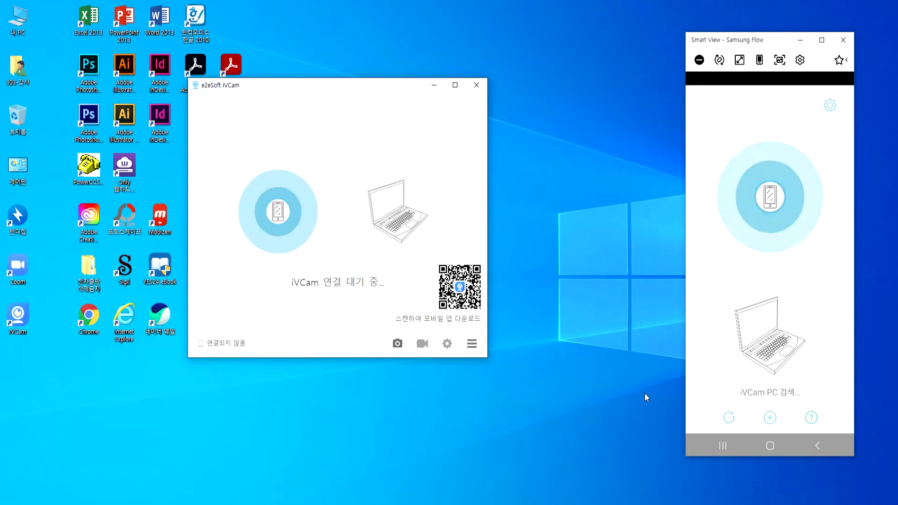
click(747, 419)
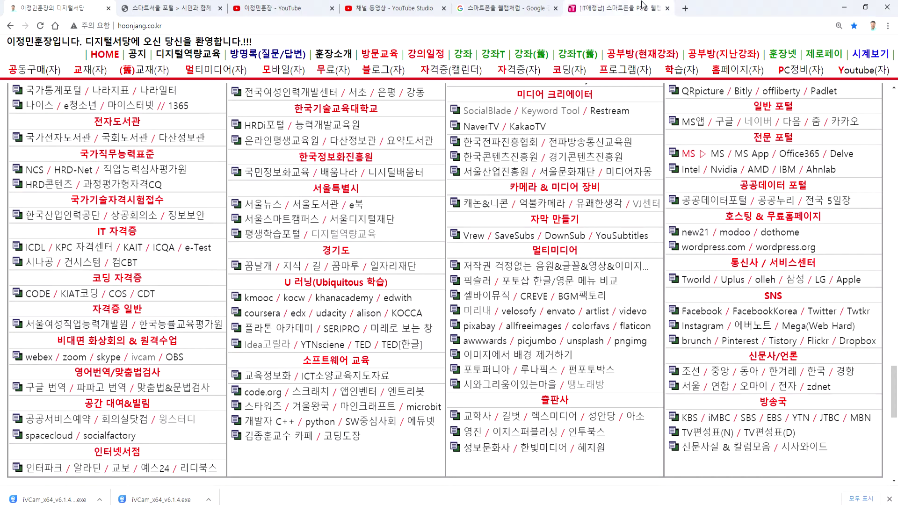
Read the it.donga.com article's manual IP connection instructions and open the Ethernet adapter's IPv4 properties to look up the PC's address.
click(619, 8)
scroll(312, 232, down, 9)
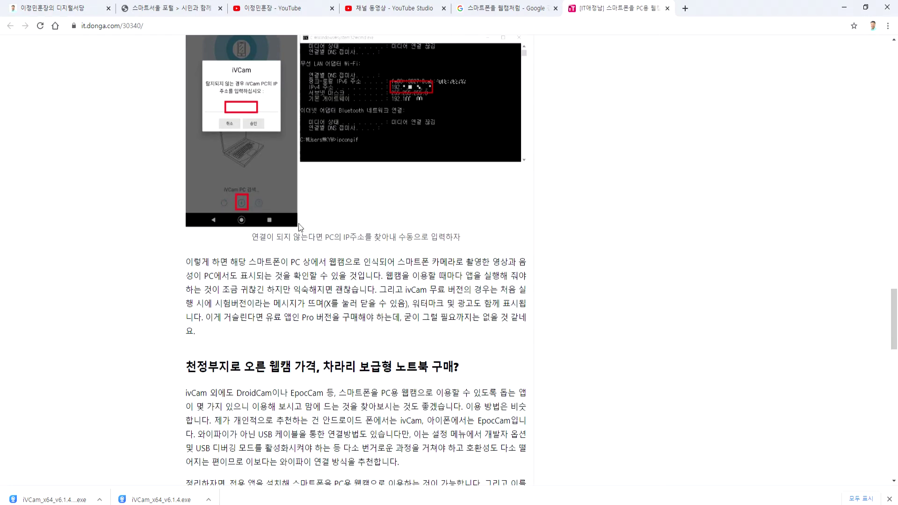
scroll(300, 227, up, 3)
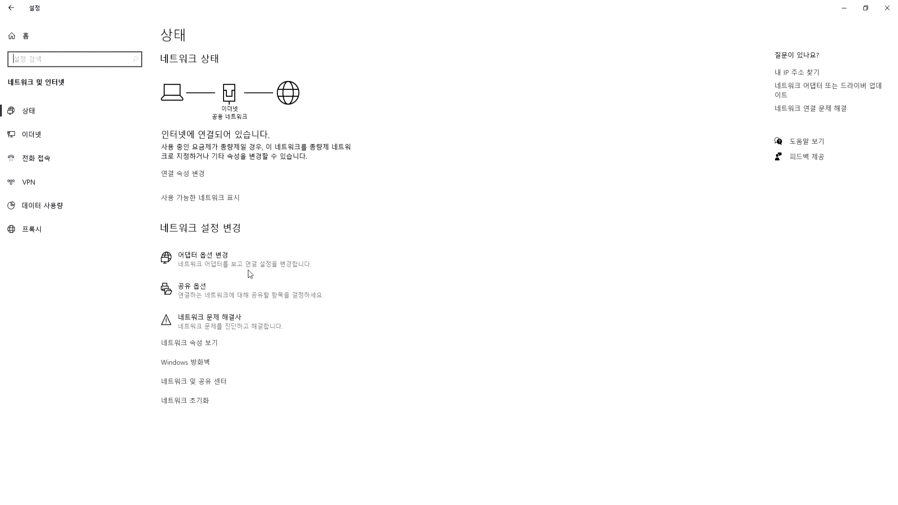
click(184, 261)
double_click(50, 66)
click(404, 354)
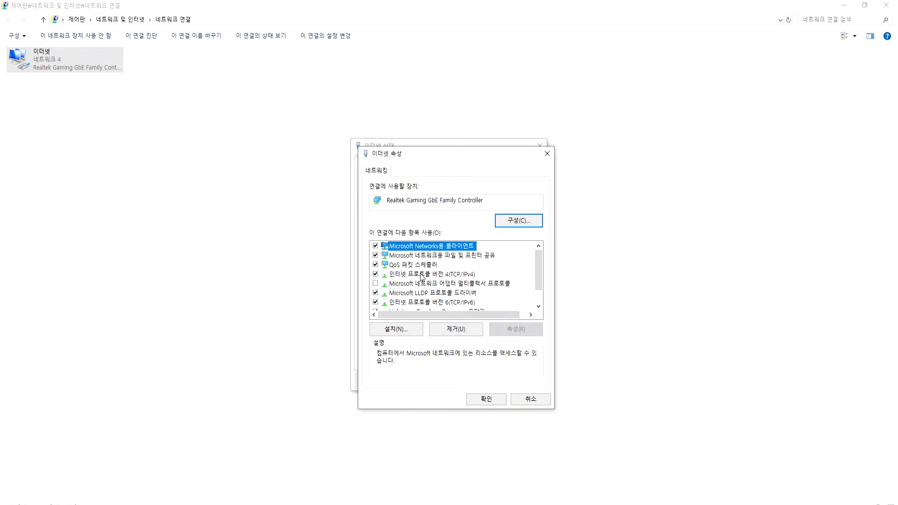
click(423, 275)
click(515, 329)
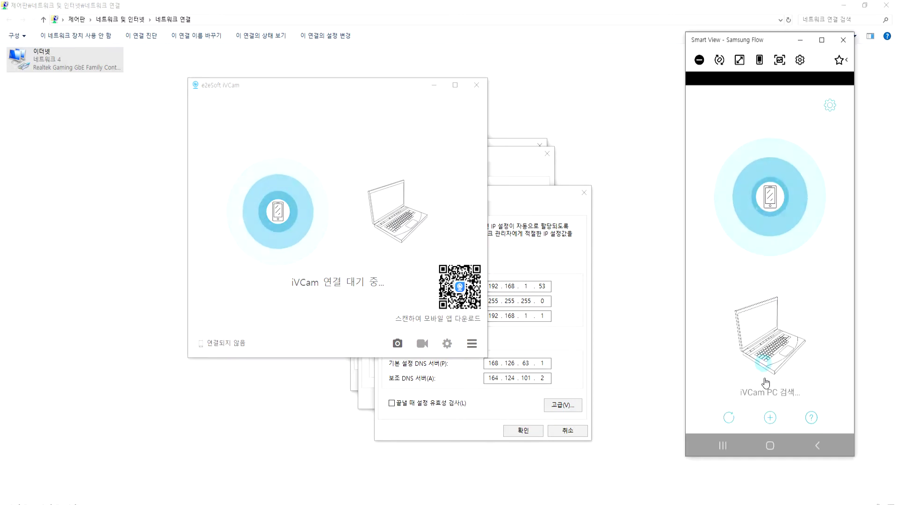
Manually add the PC's IP address 192.168.1.53 in the phone's iVCam app and confirm the connection attempt.
click(770, 417)
click(766, 292)
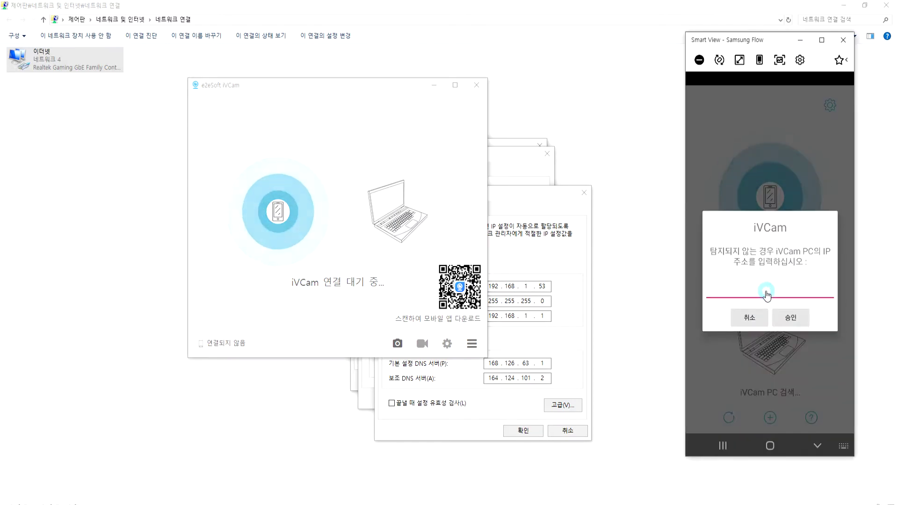
text(192.168.1.53)
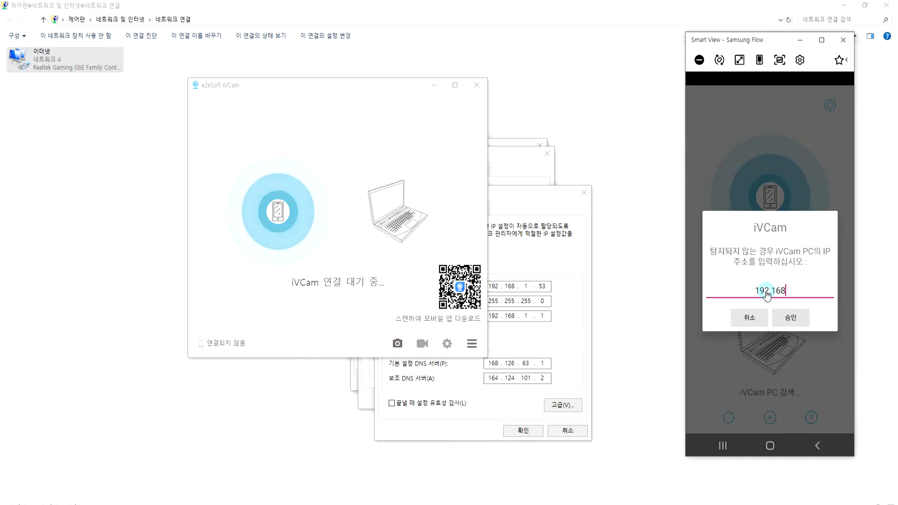
click(790, 317)
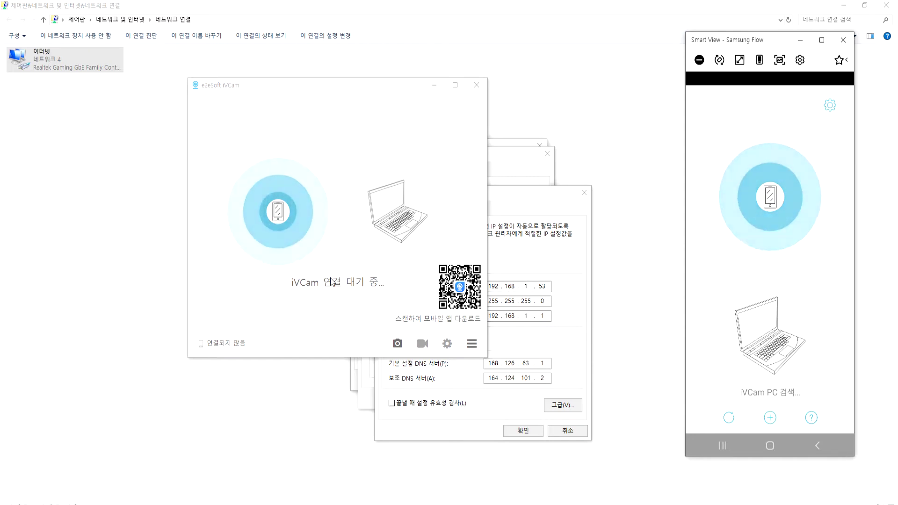
Move the iVCam window aside and close the IPv4 properties, Ethernet properties and Ethernet status dialogs without changing anything.
drag(357, 86, 231, 82)
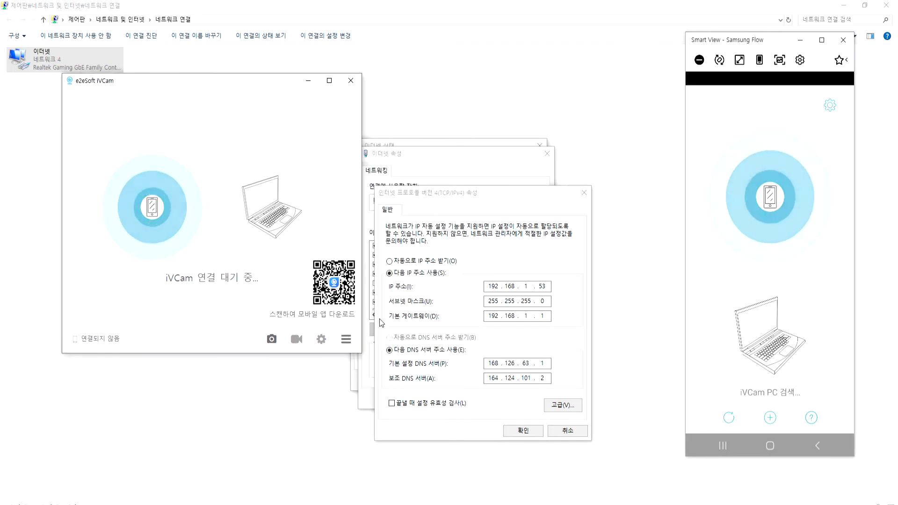
click(568, 431)
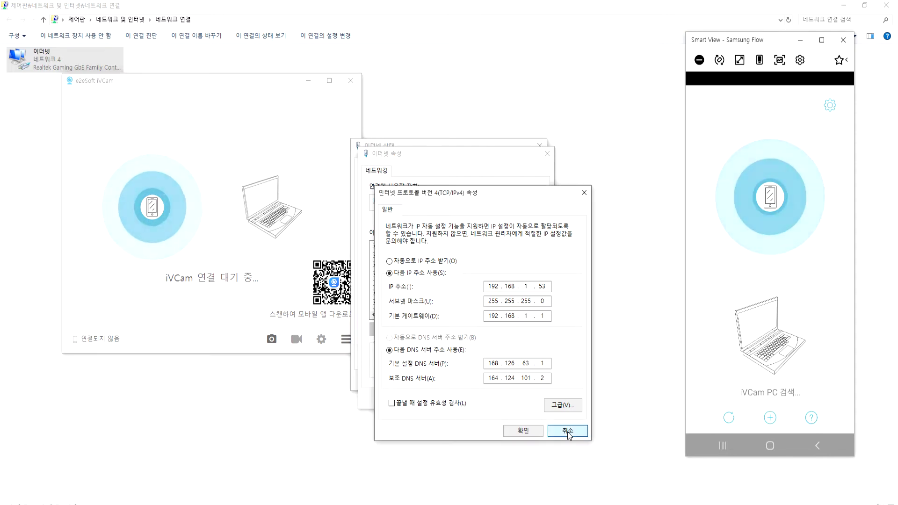
click(567, 431)
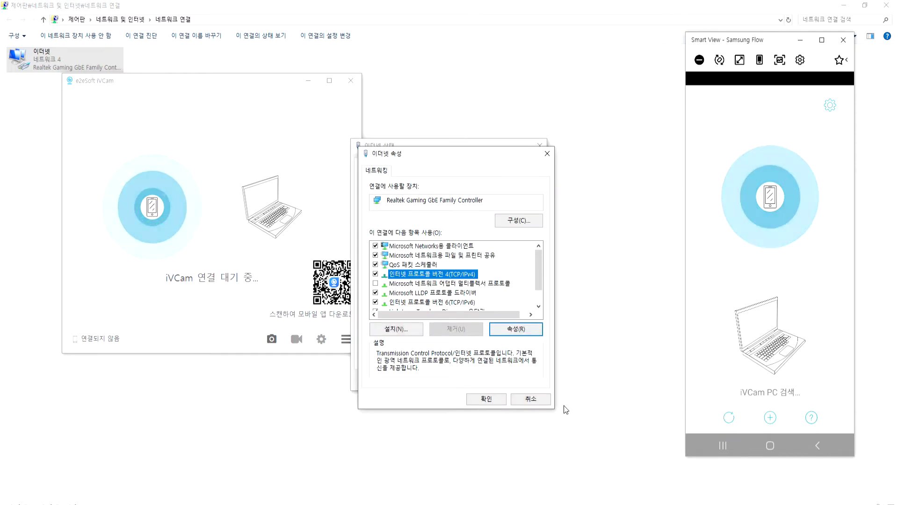
click(525, 402)
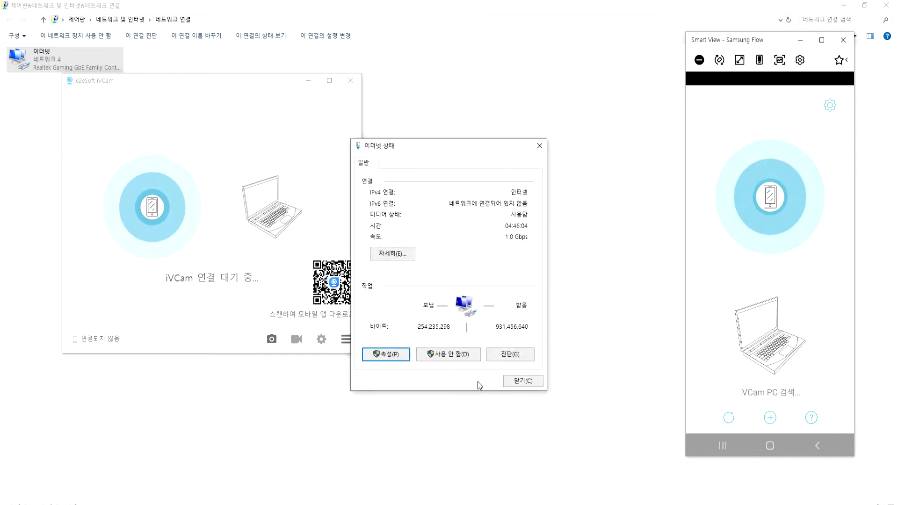
click(517, 381)
Review the iVCam options on the PC and the app's settings on the phone, and refresh its search for the PC.
click(346, 339)
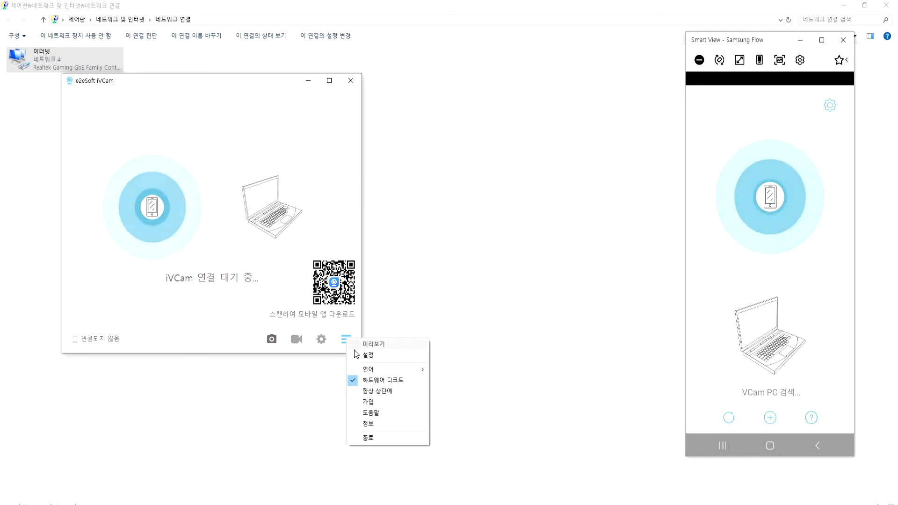
mouse_move(374, 373)
click(828, 109)
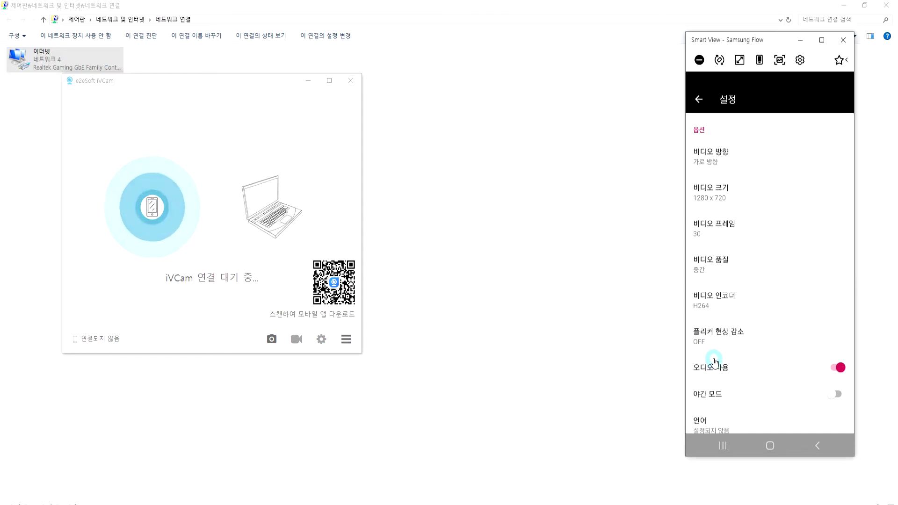
click(819, 447)
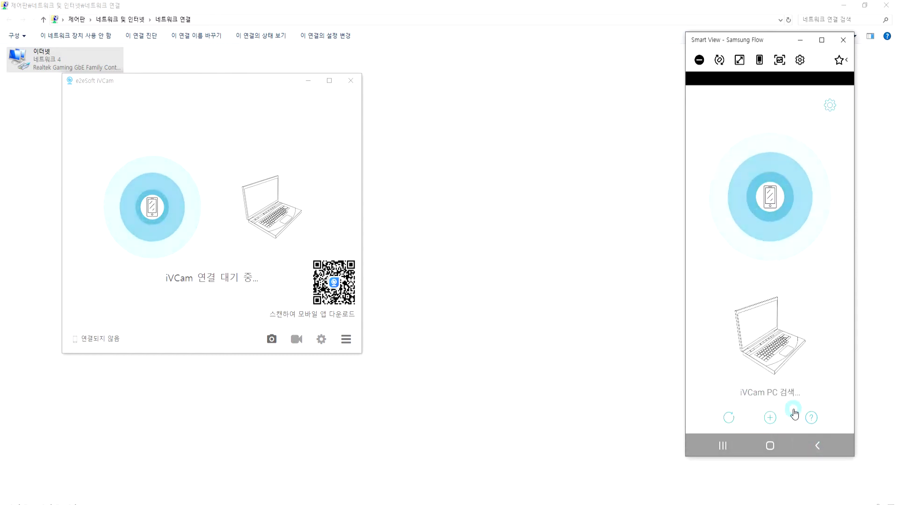
click(727, 419)
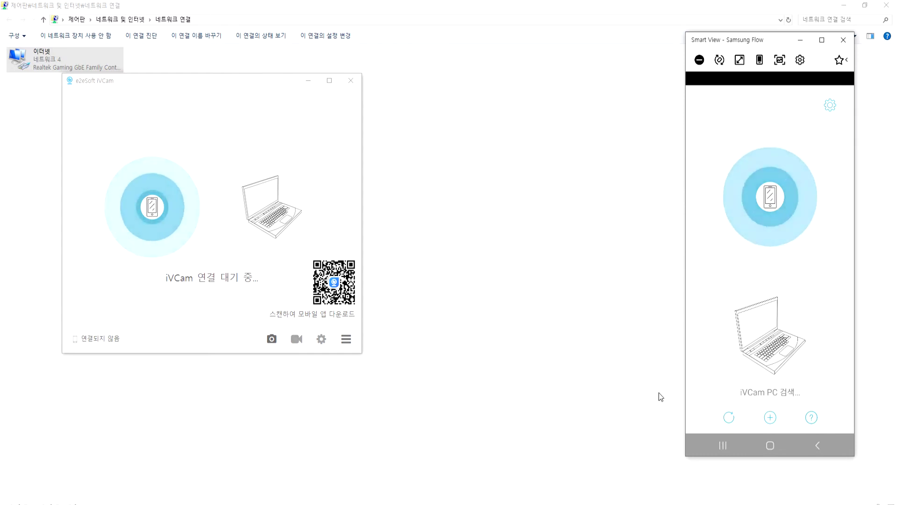
Move the Smart View mirroring window, close it and close Samsung Flow.
click(769, 148)
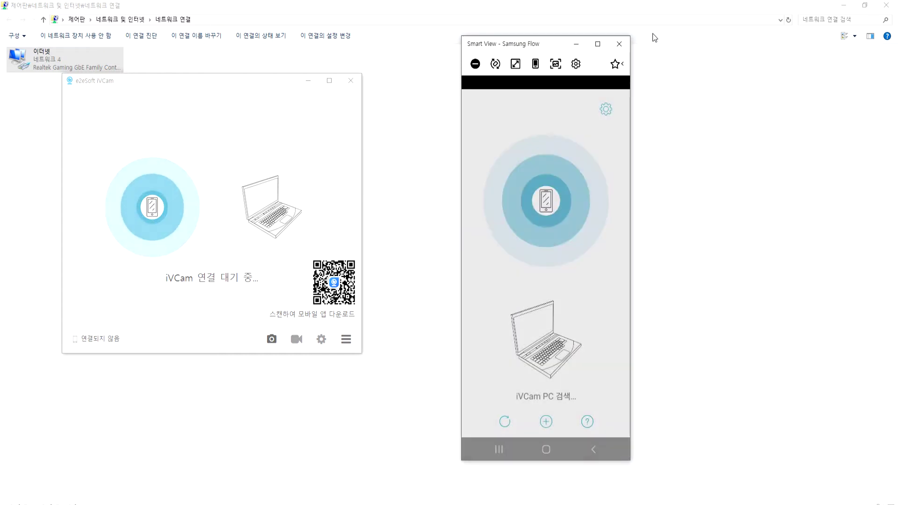
click(619, 43)
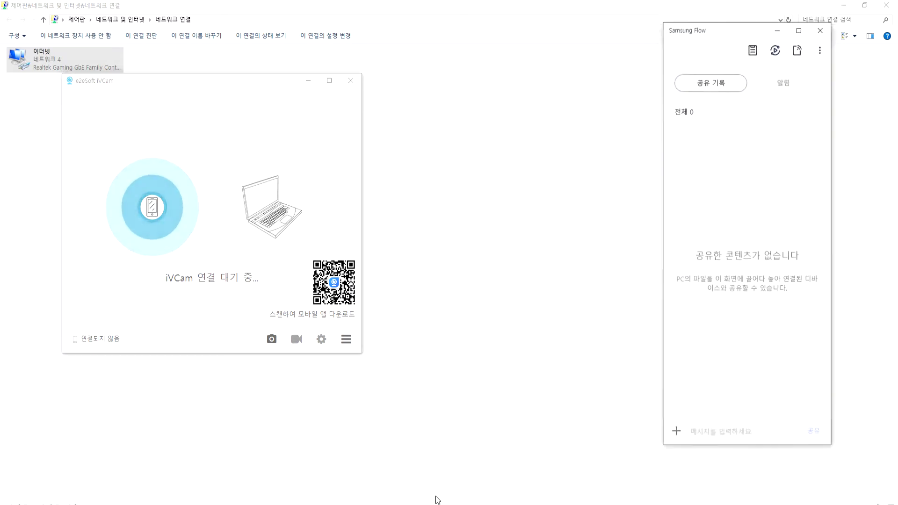
click(823, 24)
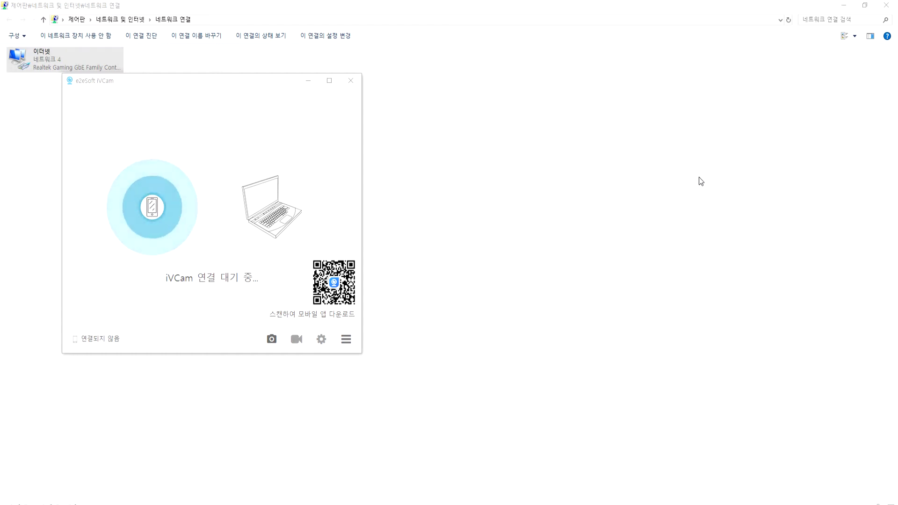
Clear the desktop by closing the Network Connections window and the iVCam client and minimizing the browser.
click(886, 5)
click(886, 7)
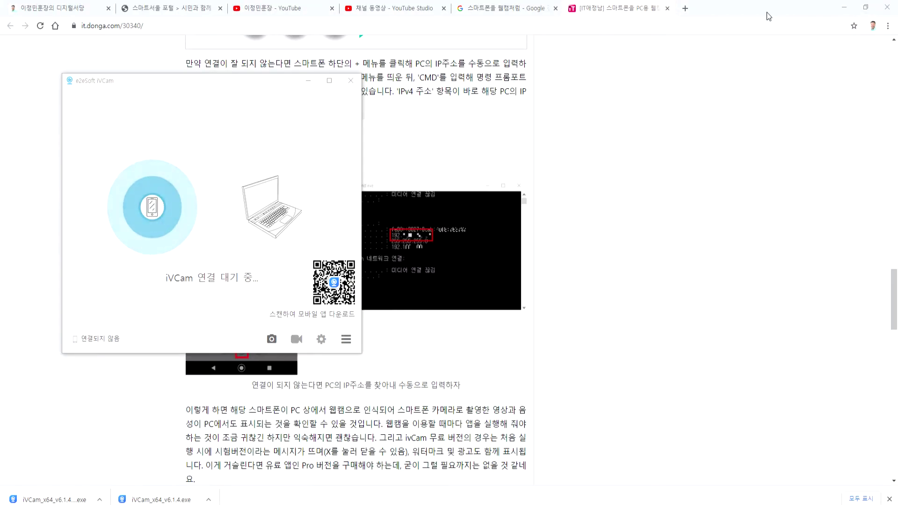
click(844, 8)
drag(260, 88, 562, 49)
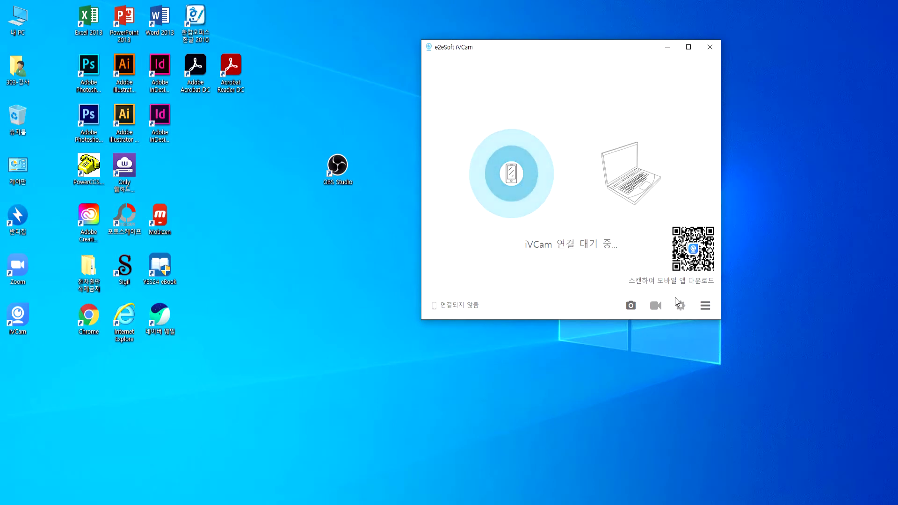
click(710, 47)
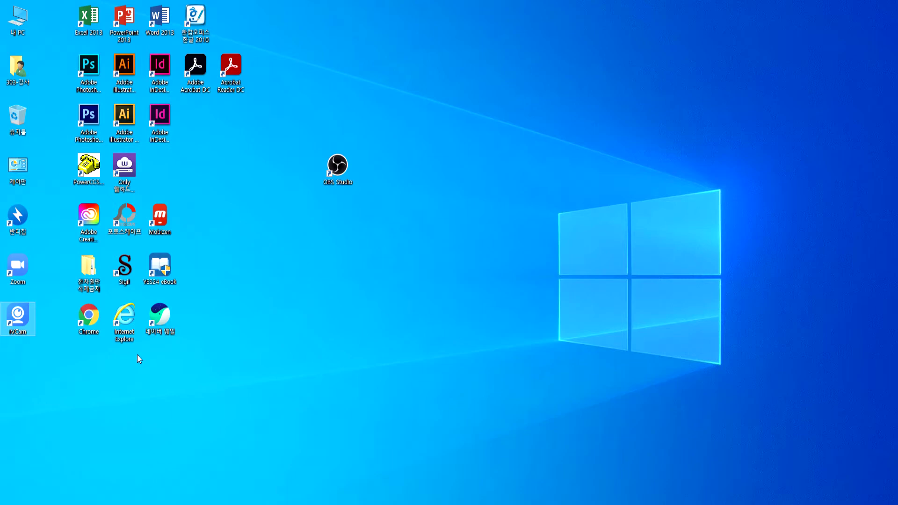
Reopen Samsung Flow on the PC and start Smart View mirroring of the phone.
click(9, 502)
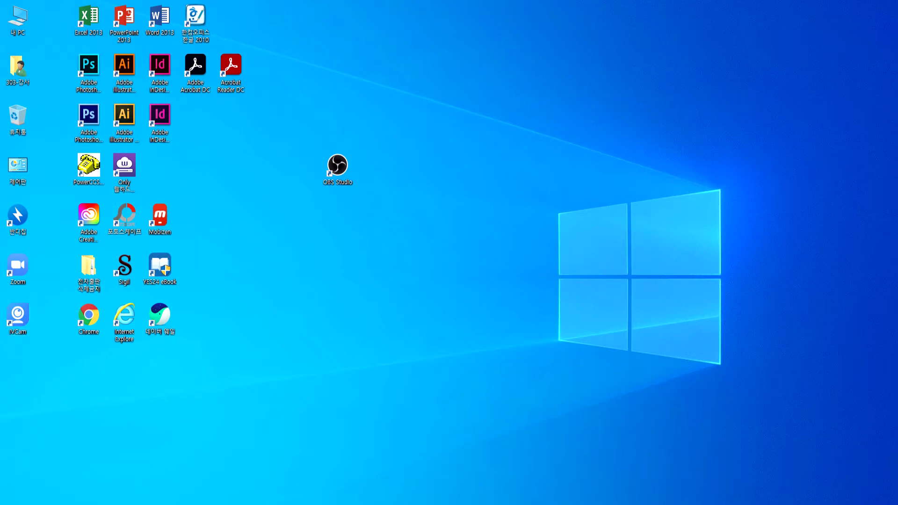
click(223, 292)
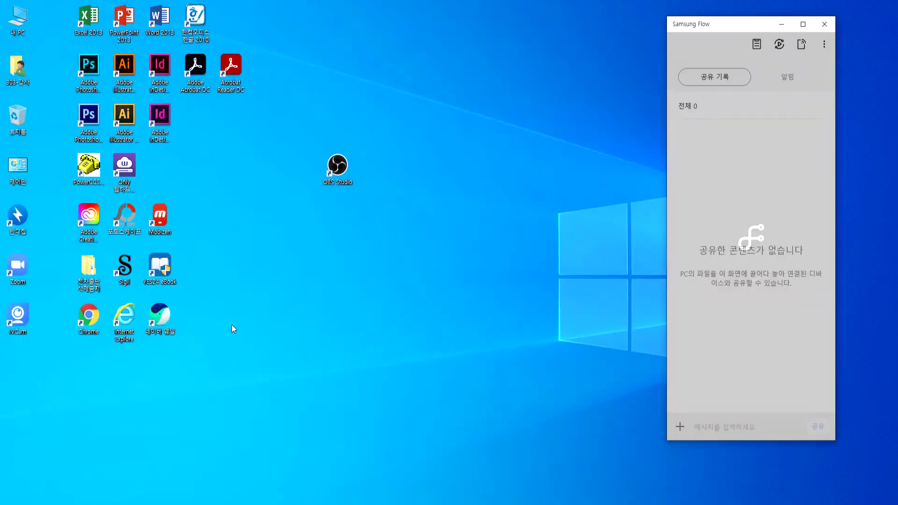
click(779, 44)
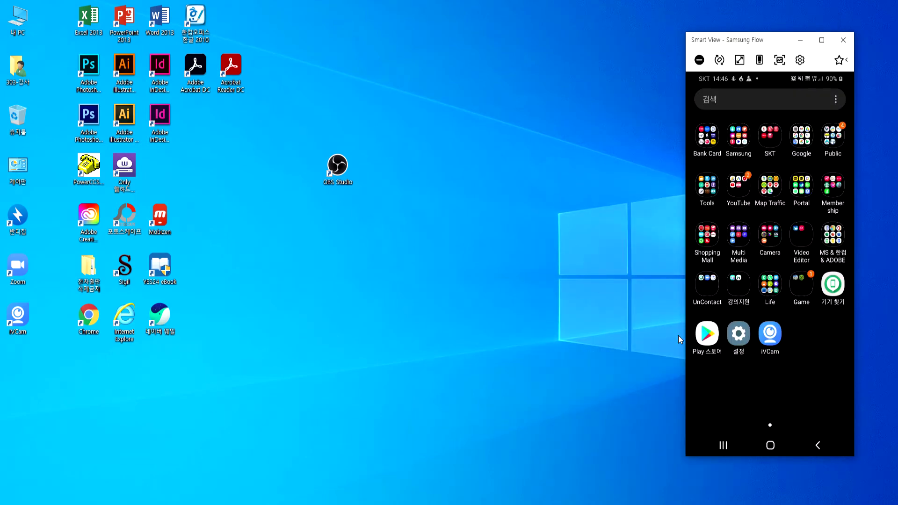
Open the YouTube app from the phone's home screen and enlarge the mirrored phone view to full screen.
click(817, 444)
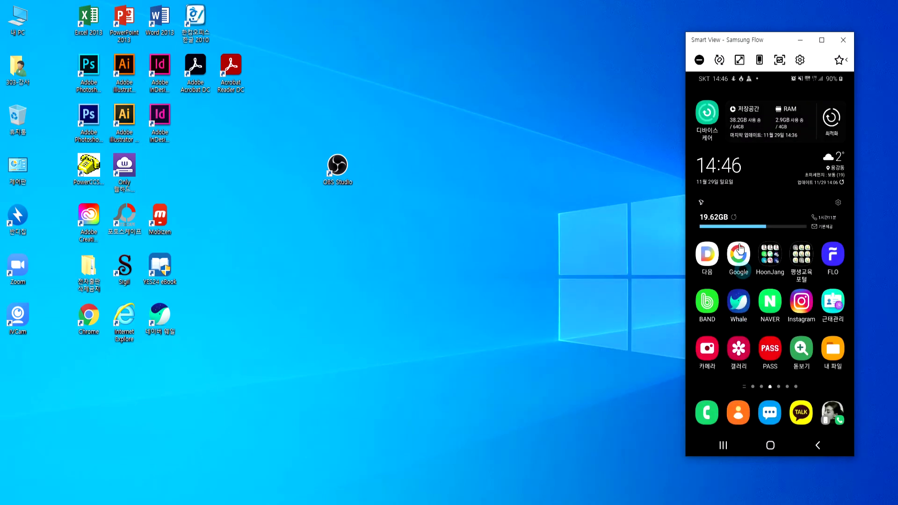
drag(740, 248, 702, 252)
click(803, 115)
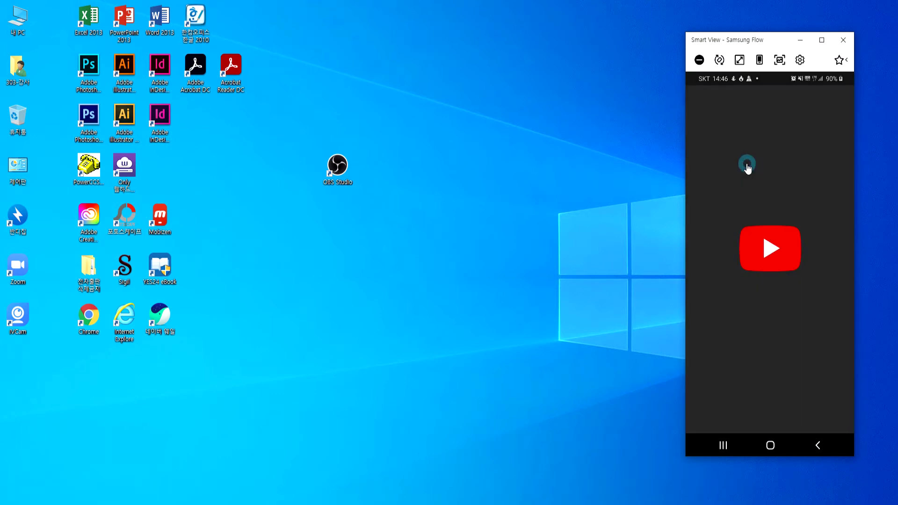
drag(722, 41, 570, 30)
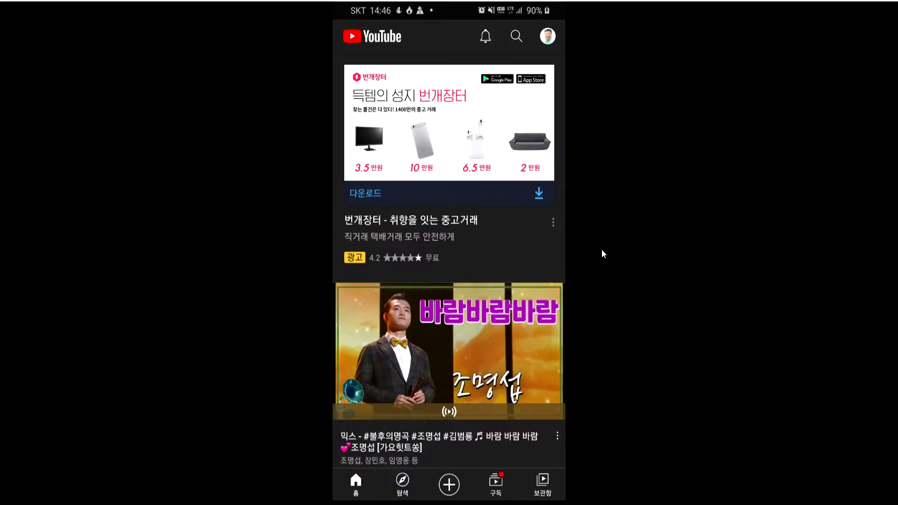
click(587, 49)
Open the live streaming setup in the YouTube app, review its title, visibility and audience options, and leave it.
click(449, 486)
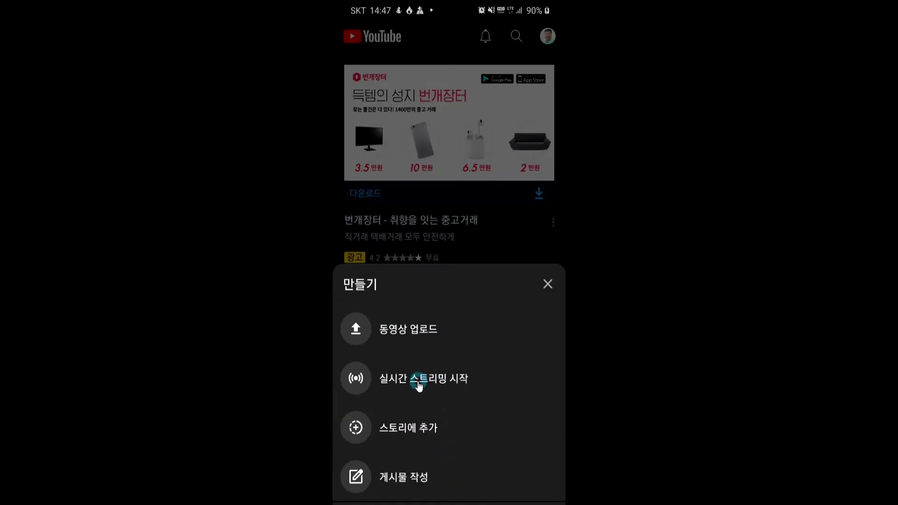
click(417, 381)
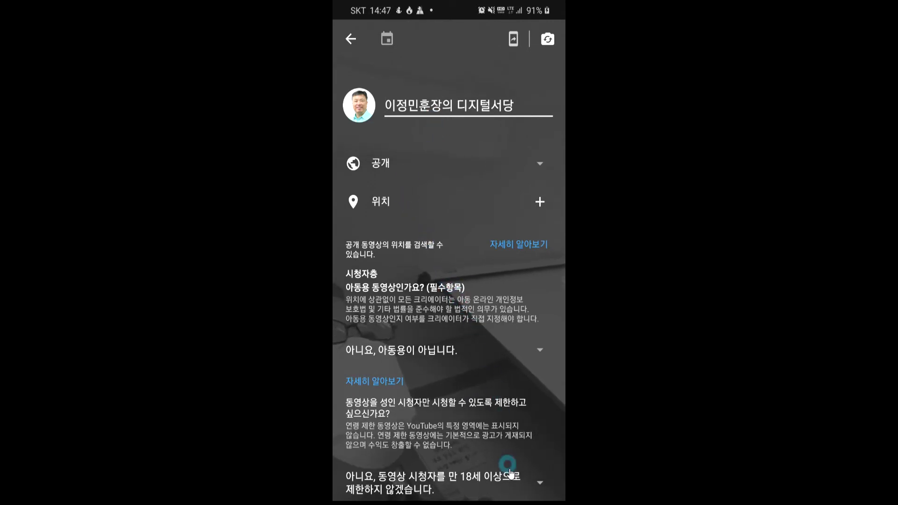
click(515, 503)
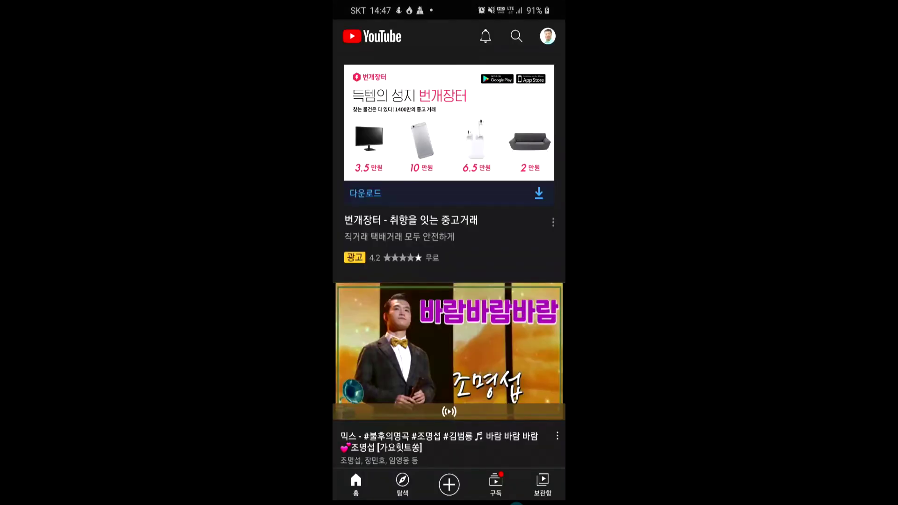
Return to the phone's home screen, open the CameraFi Live app and dismiss its promotional popup.
drag(495, 503, 492, 468)
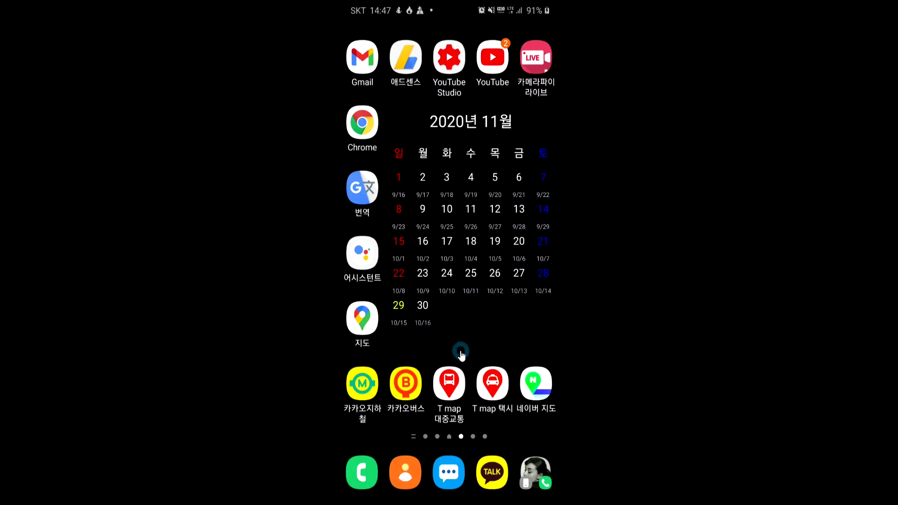
click(542, 75)
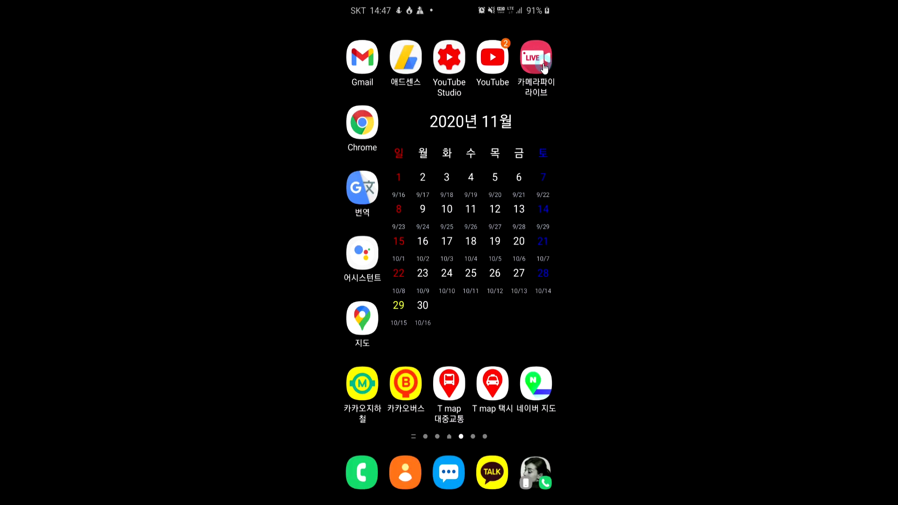
click(543, 85)
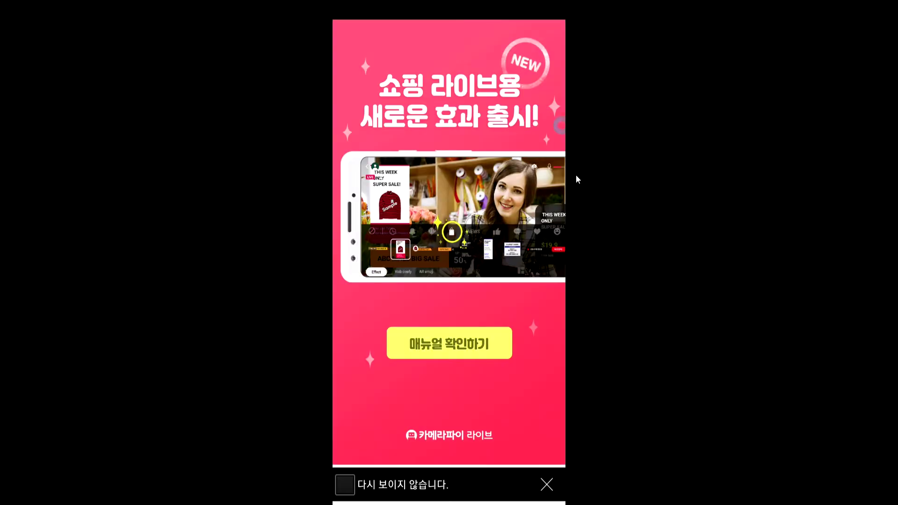
click(544, 484)
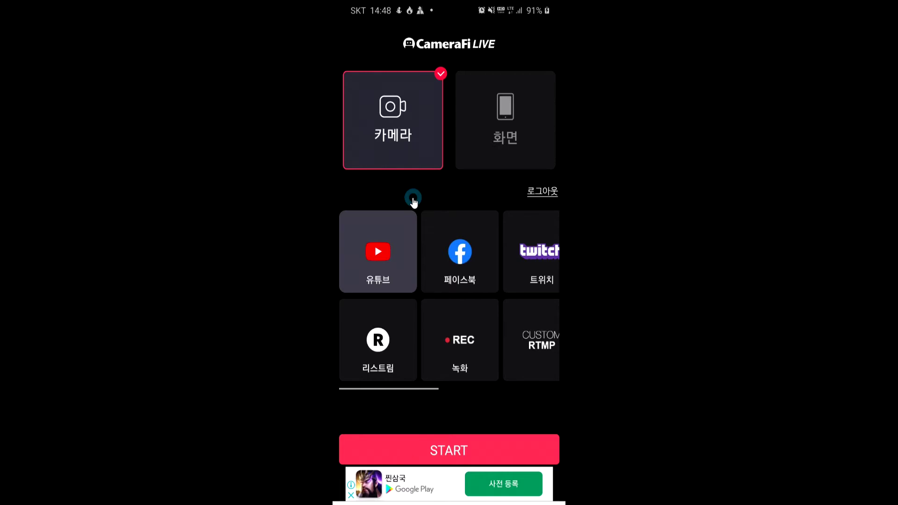
Compare the camera and screen sources in CameraFi Live, leaving the camera selected with YouTube as the broadcast platform.
click(388, 251)
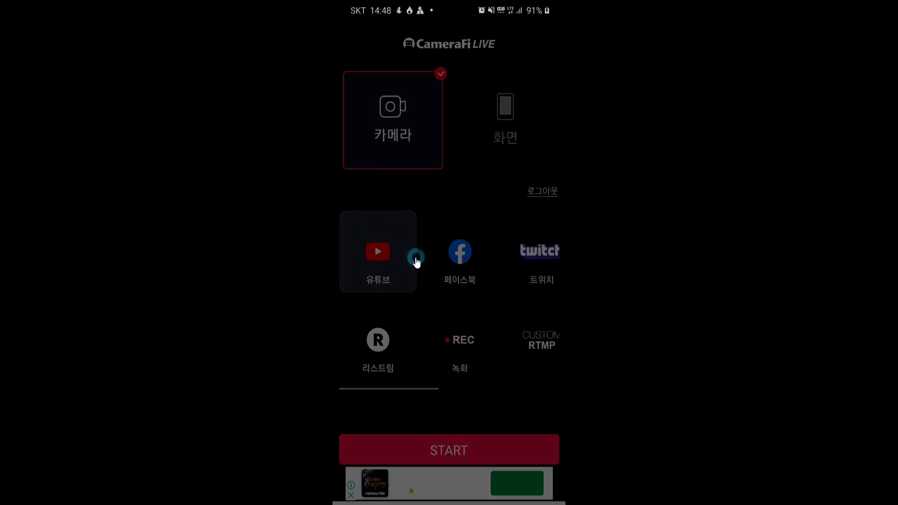
click(405, 247)
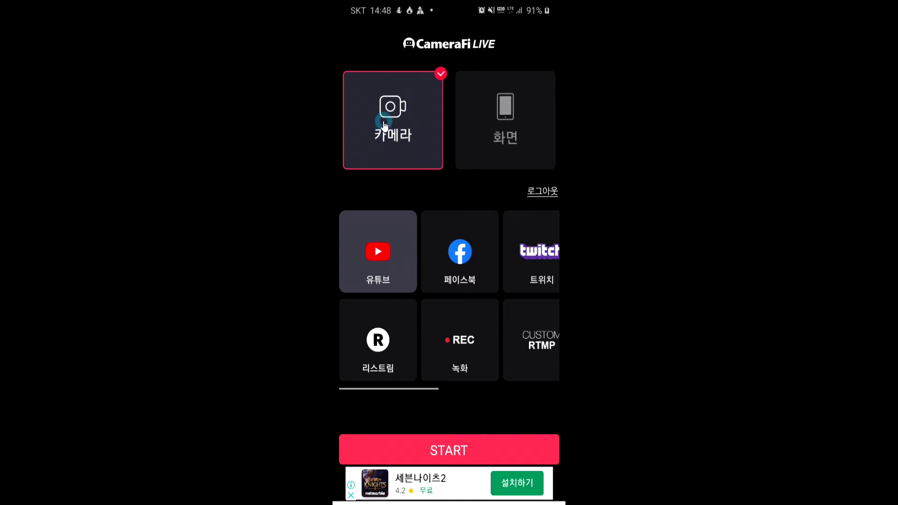
click(500, 137)
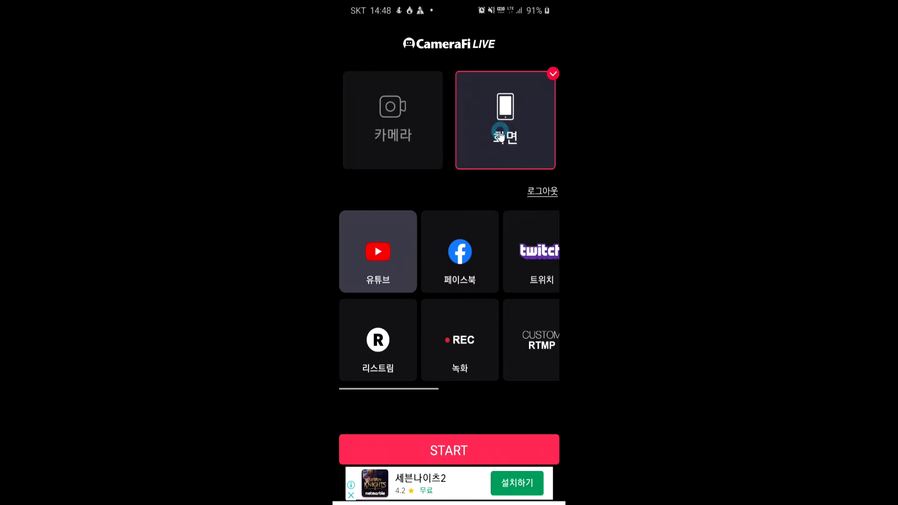
click(411, 132)
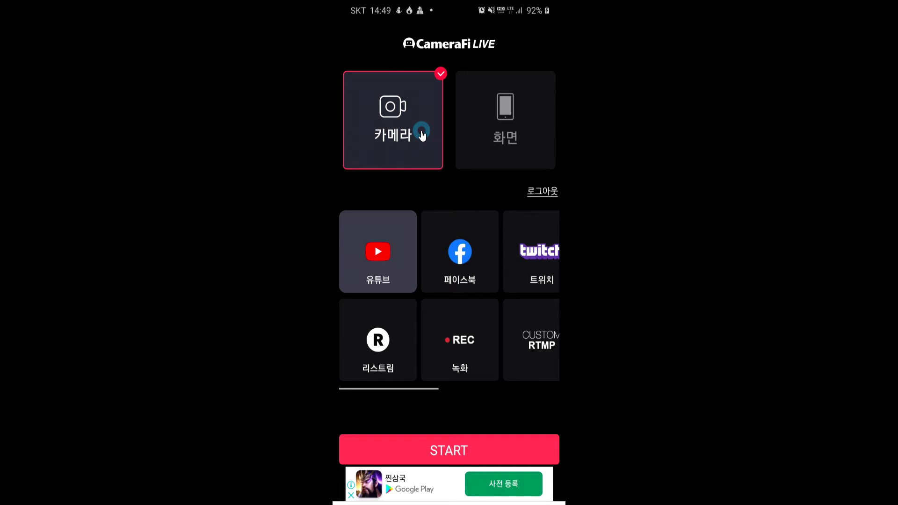
click(385, 263)
mouse_move(461, 337)
mouse_down()
mouse_move(367, 344)
mouse_move(470, 347)
mouse_up()
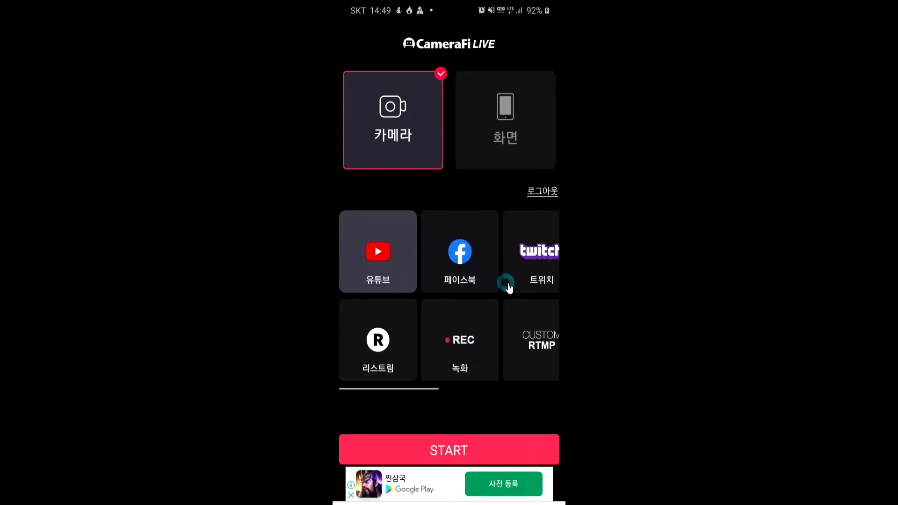
Look through the available broadcast platforms, keep YouTube with the camera source, and open the camera broadcast screen.
drag(509, 278, 363, 270)
drag(532, 281, 472, 291)
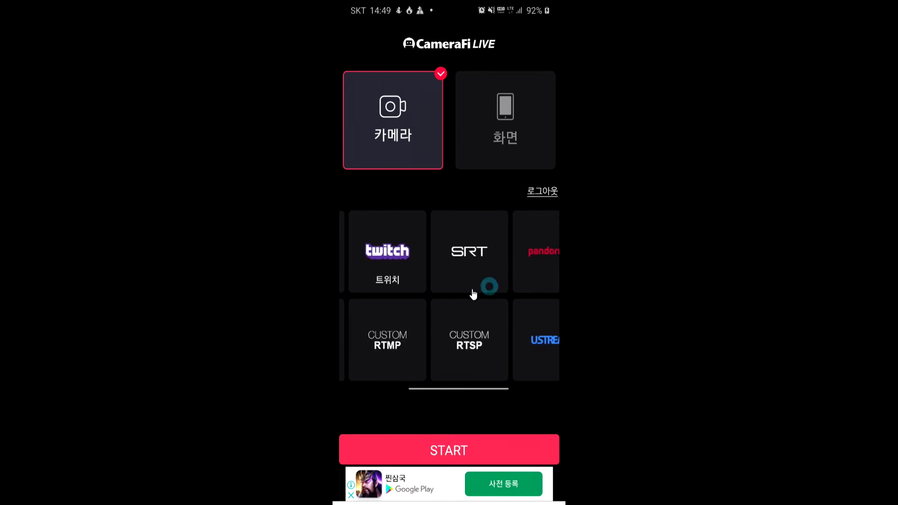
drag(397, 315, 437, 327)
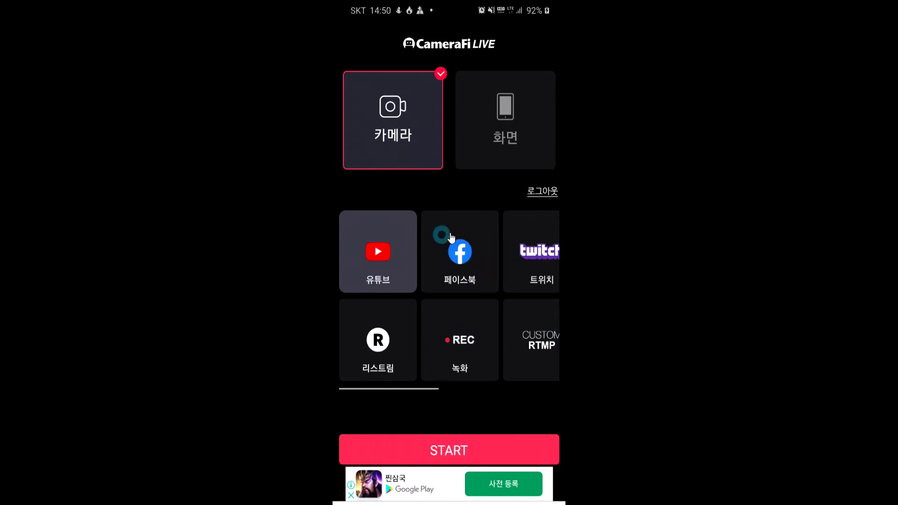
click(474, 274)
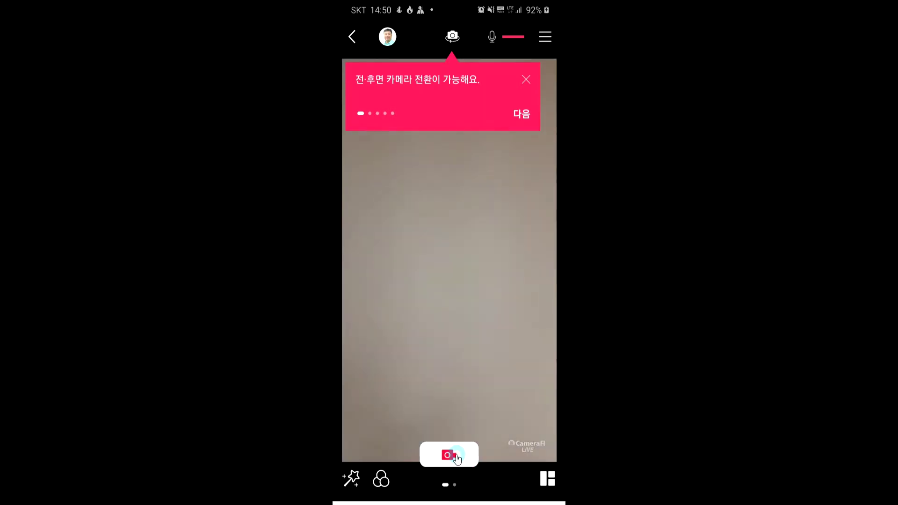
click(457, 459)
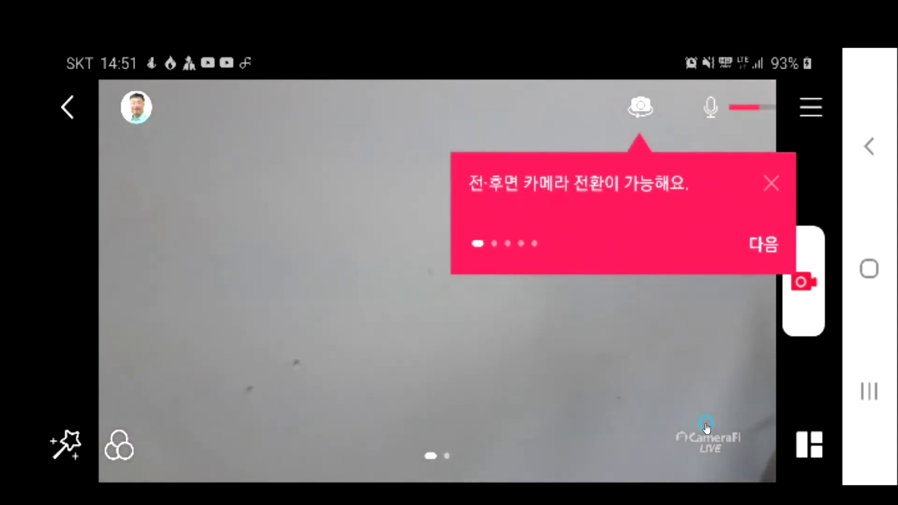
Go through all five introductory tips on the broadcast screen and finish the guide.
click(770, 245)
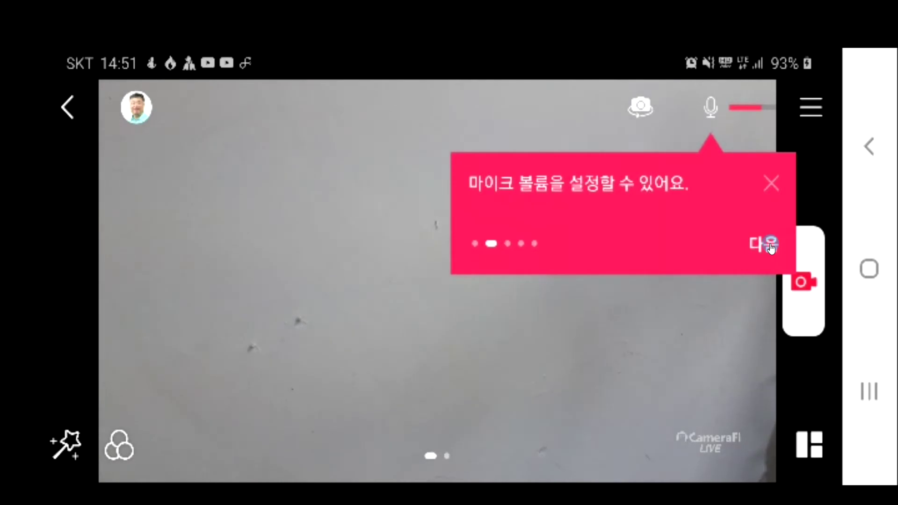
click(769, 245)
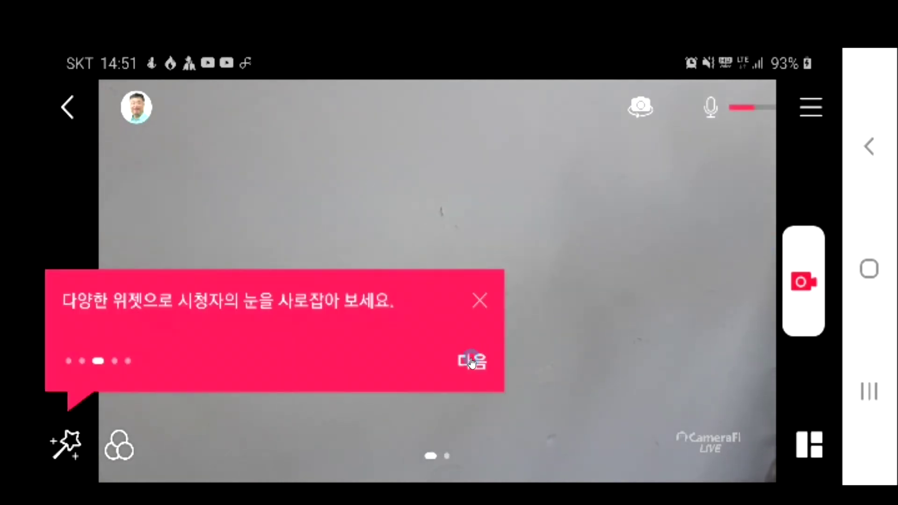
click(481, 377)
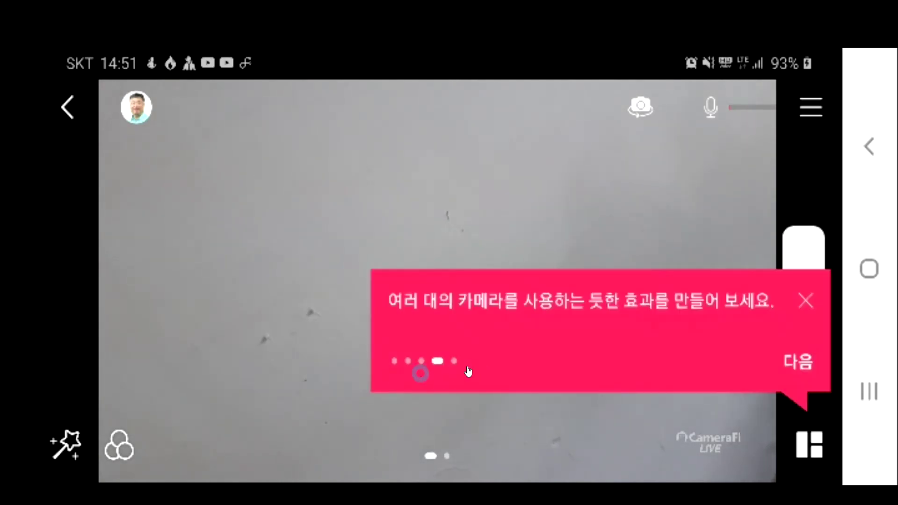
click(797, 371)
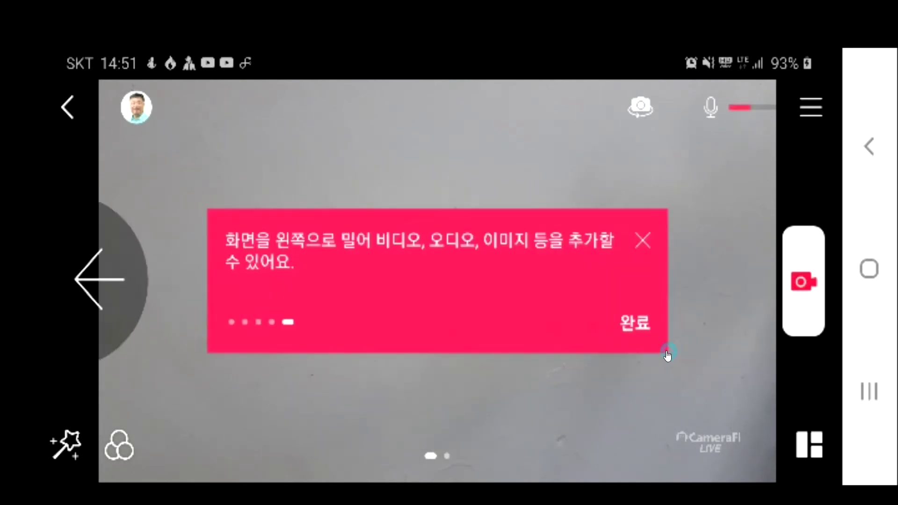
click(644, 333)
Turn on the guide grid (가이드) for the camera view and try to switch off the watermark (워터마크).
click(811, 111)
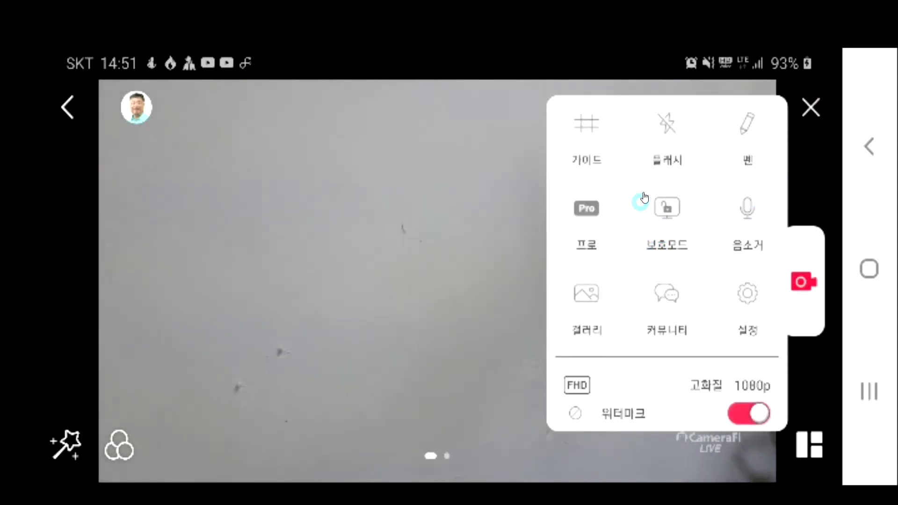
click(585, 144)
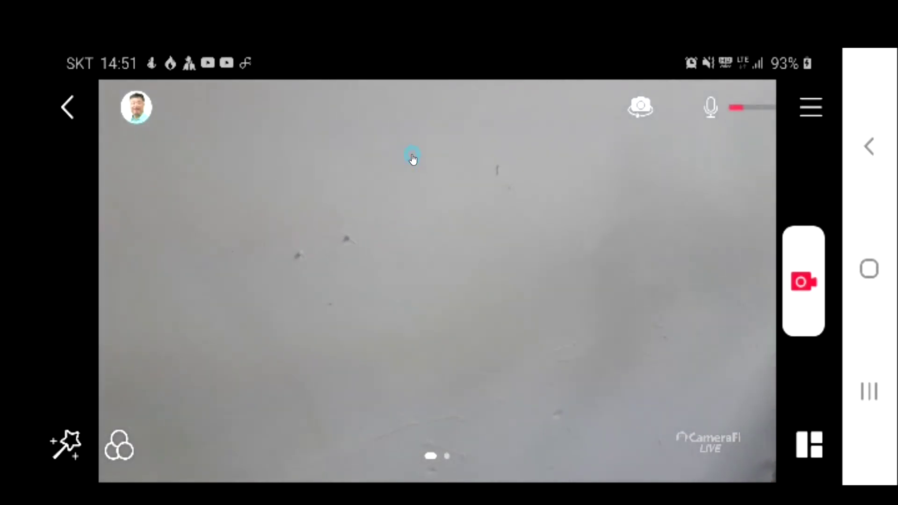
click(810, 107)
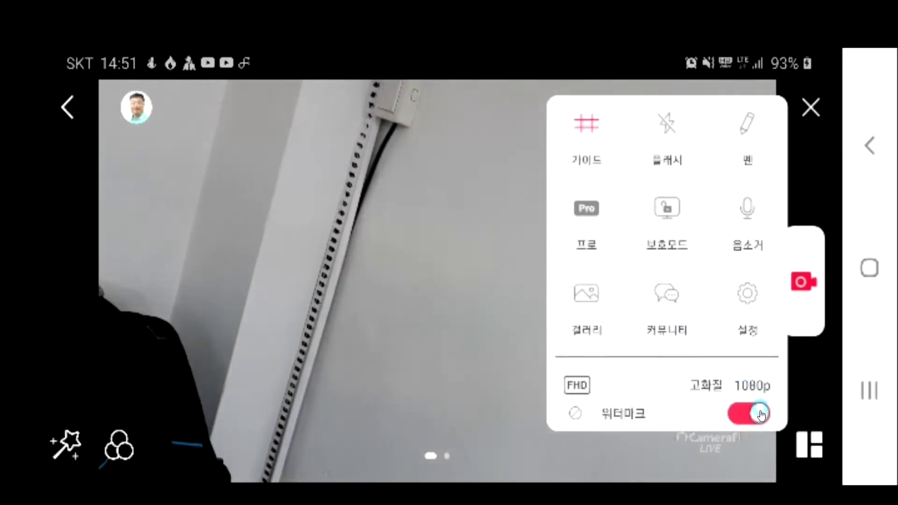
click(758, 413)
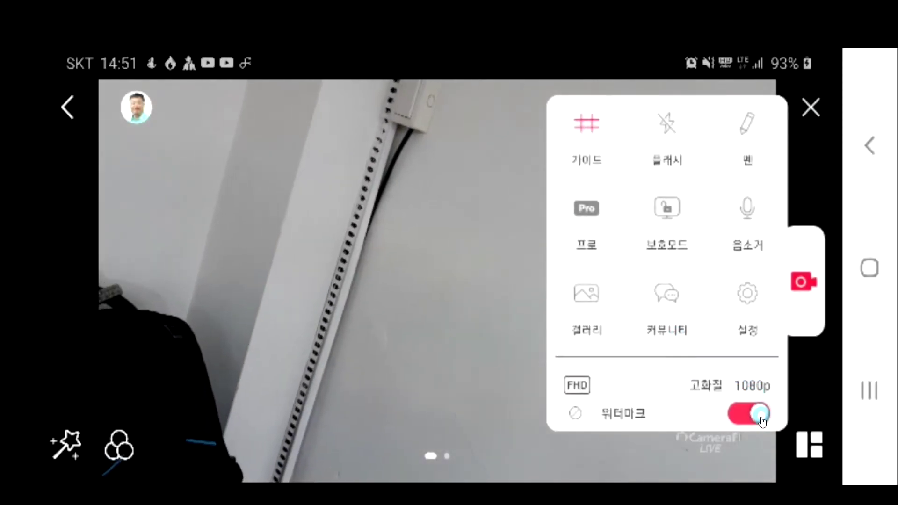
click(575, 415)
click(598, 413)
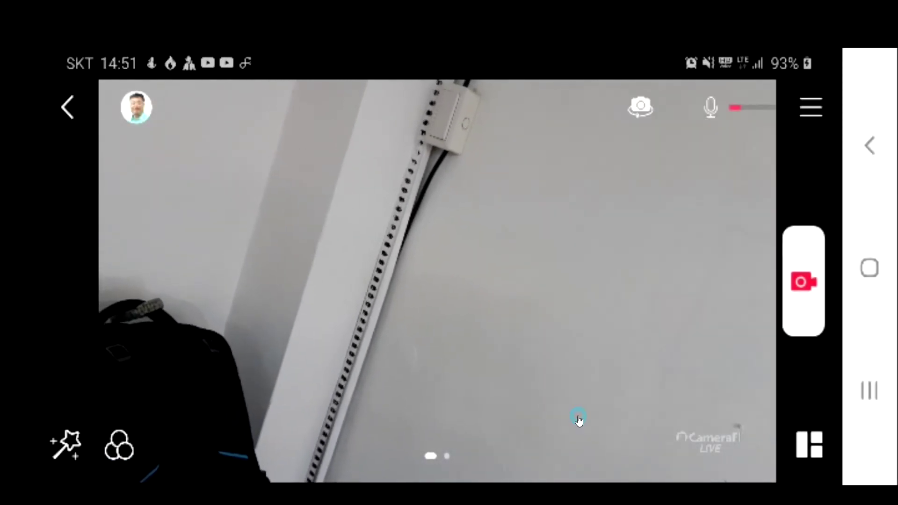
Open the CameraFi Live settings and review the server, stream, camera, audio, effect and overlay options.
click(811, 108)
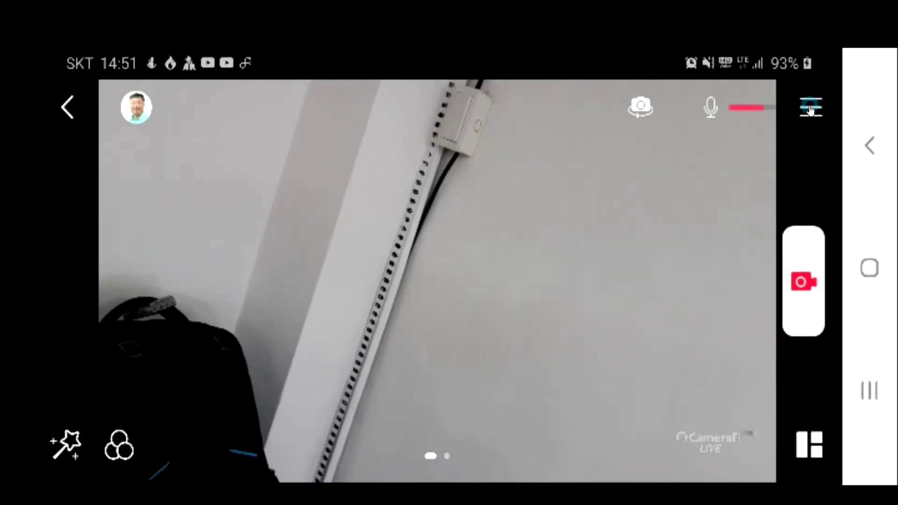
mouse_move(704, 346)
mouse_down()
mouse_move(655, 402)
mouse_move(627, 415)
mouse_move(748, 299)
mouse_up()
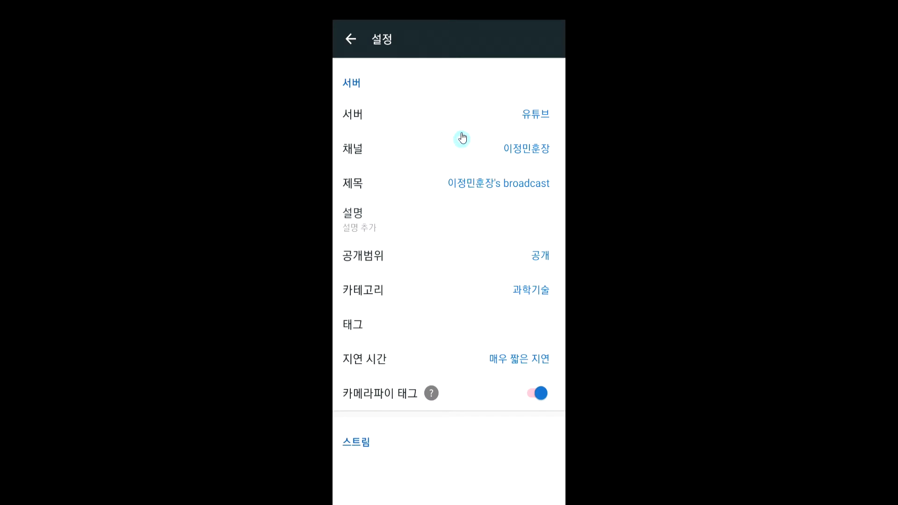
click(552, 119)
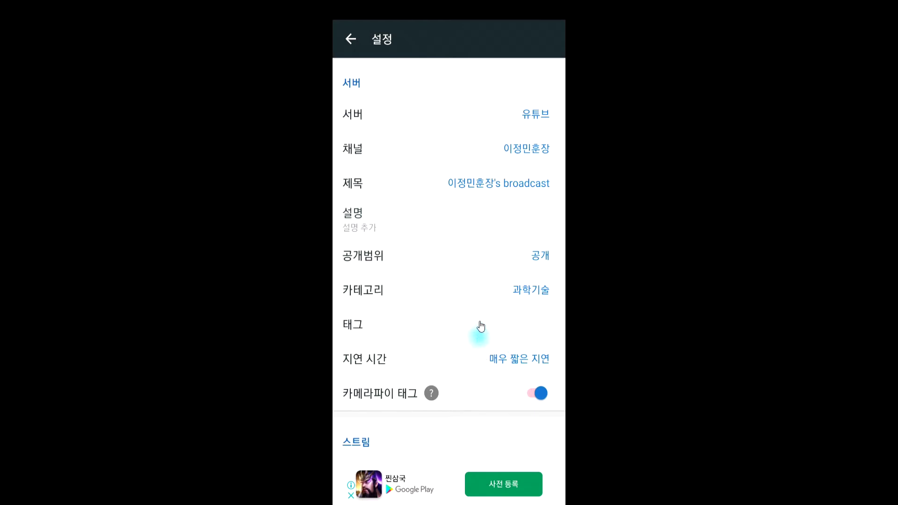
scroll(475, 281, down, 3)
scroll(458, 281, down, 2)
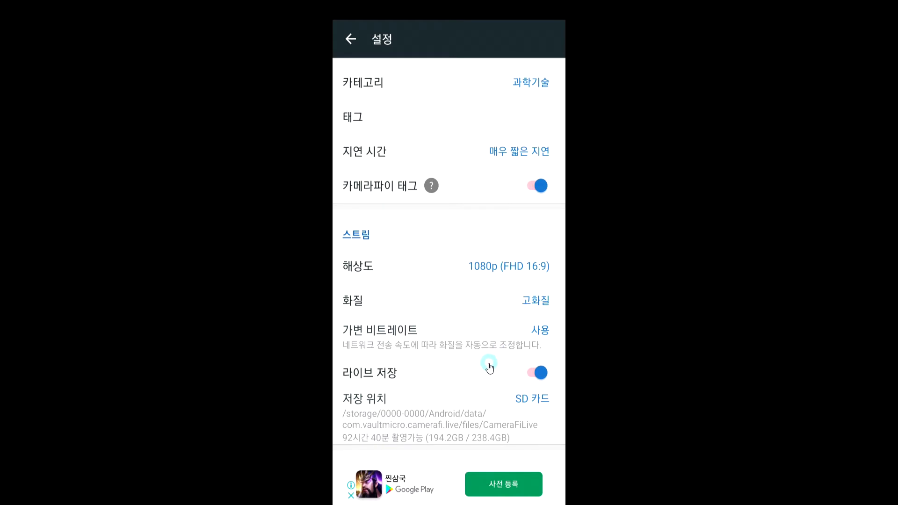
scroll(489, 279, down, 2)
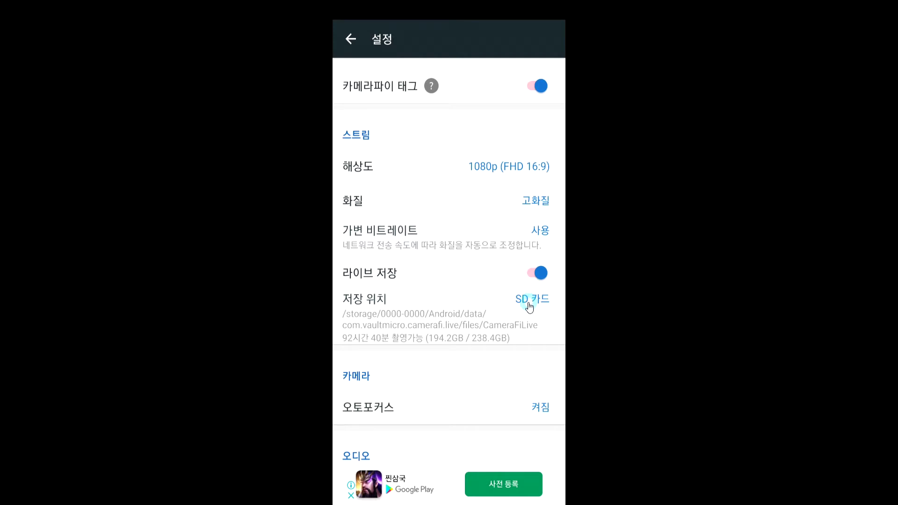
scroll(500, 300, down, 3)
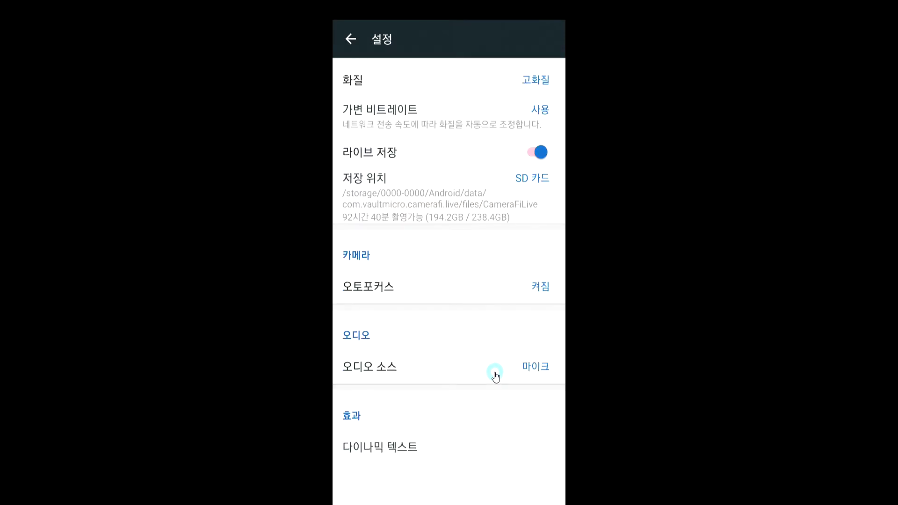
scroll(489, 237, down, 5)
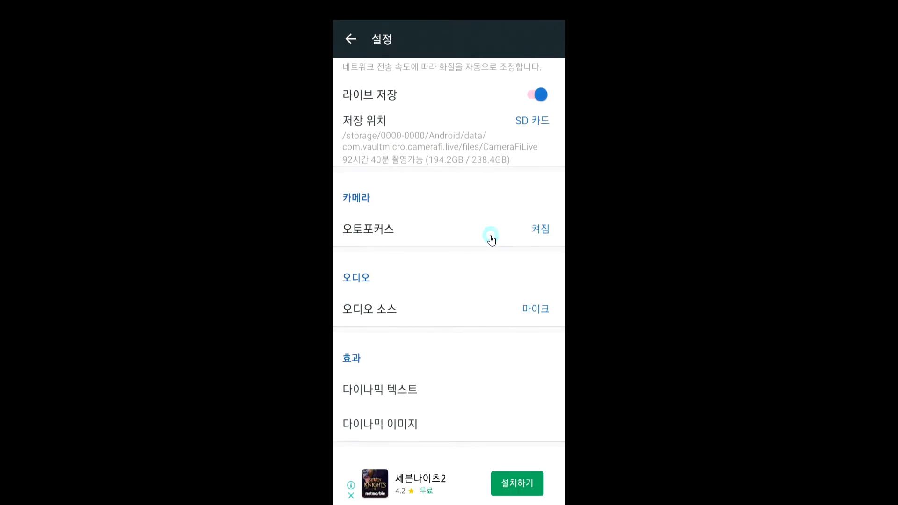
scroll(451, 337, down, 4)
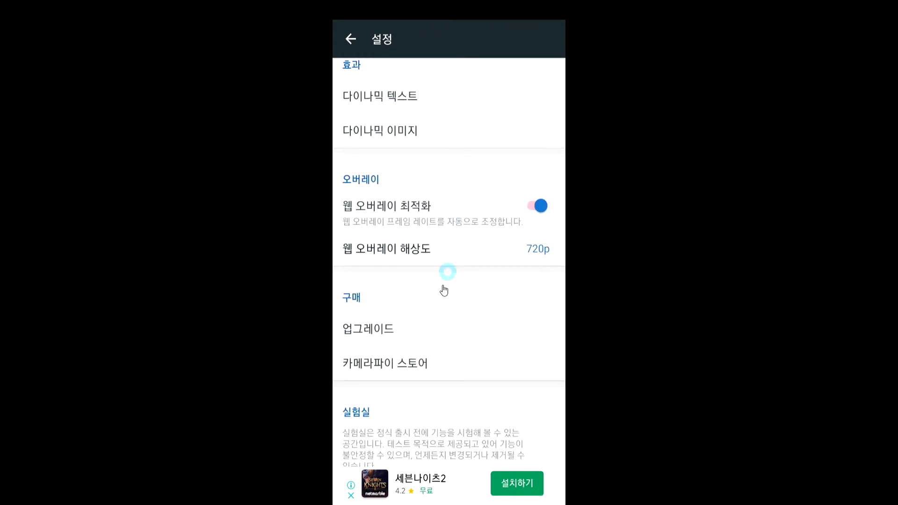
View the monthly and yearly plans on the upgrade page (업그레이드), and return to the camera screen.
click(370, 333)
click(487, 348)
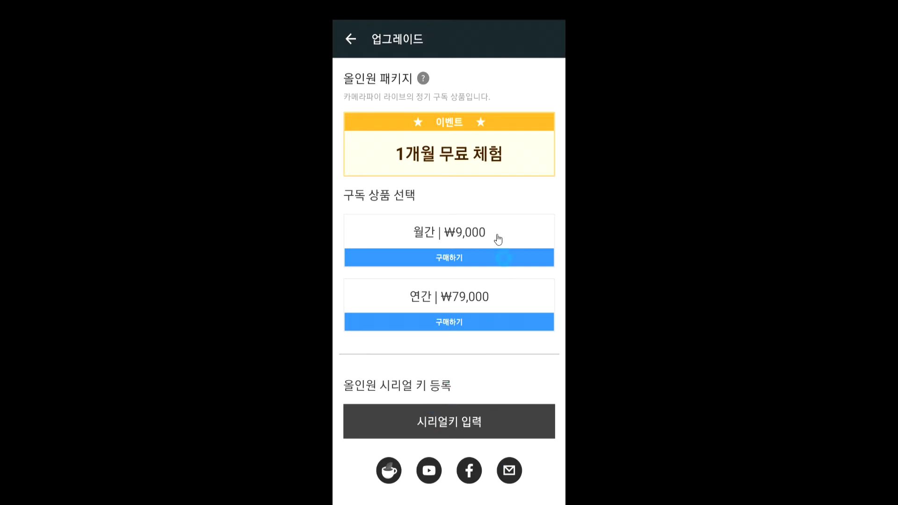
click(351, 41)
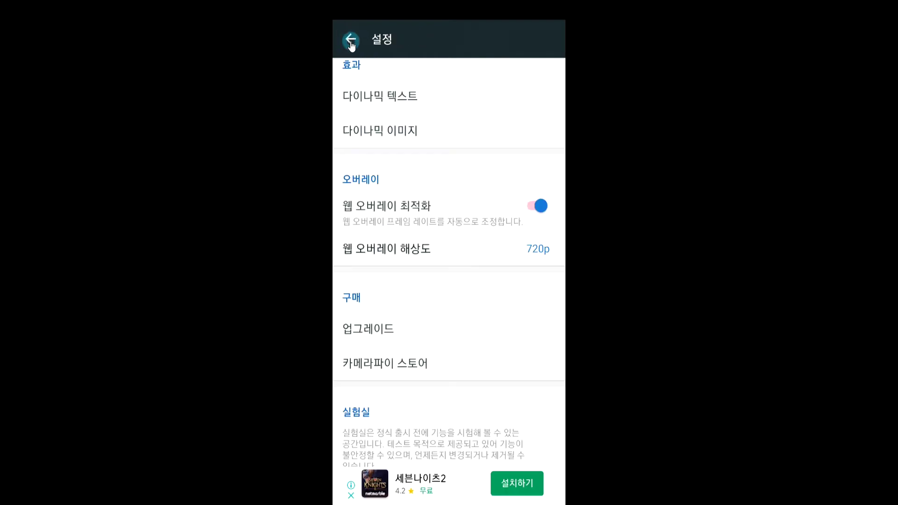
click(351, 41)
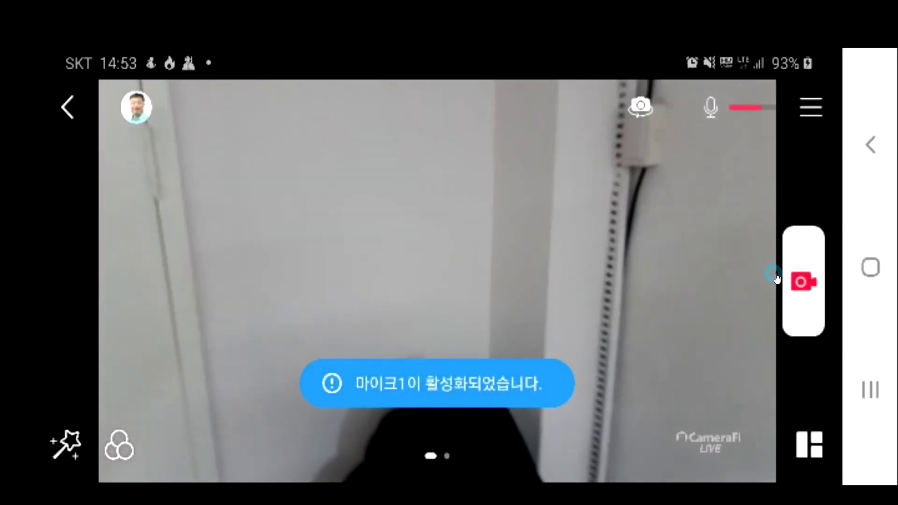
Create a YouTube broadcast with the prefilled title, public visibility (공개), event type (이벤트) and 1080p resolution.
click(803, 280)
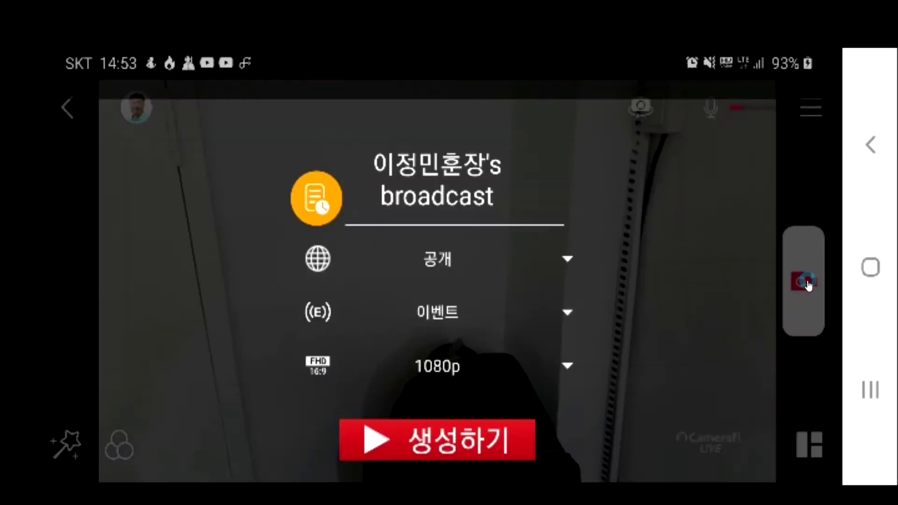
click(458, 442)
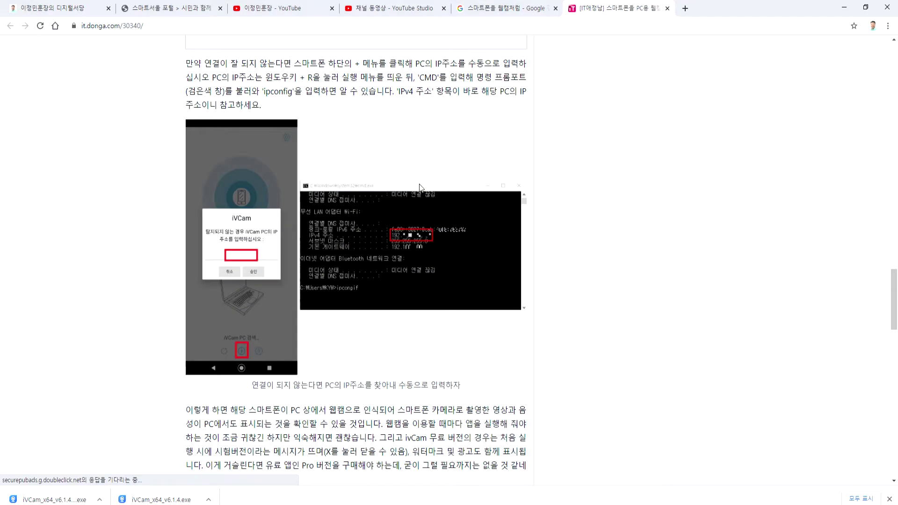
Switch to the browser, reload the YouTube channel page, look for the new broadcast among its videos, and minimize the browser.
click(310, 6)
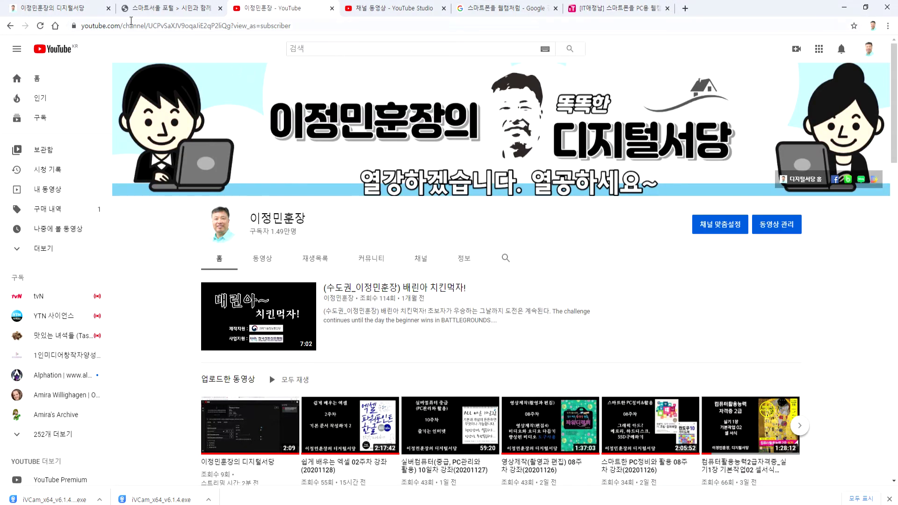
click(45, 28)
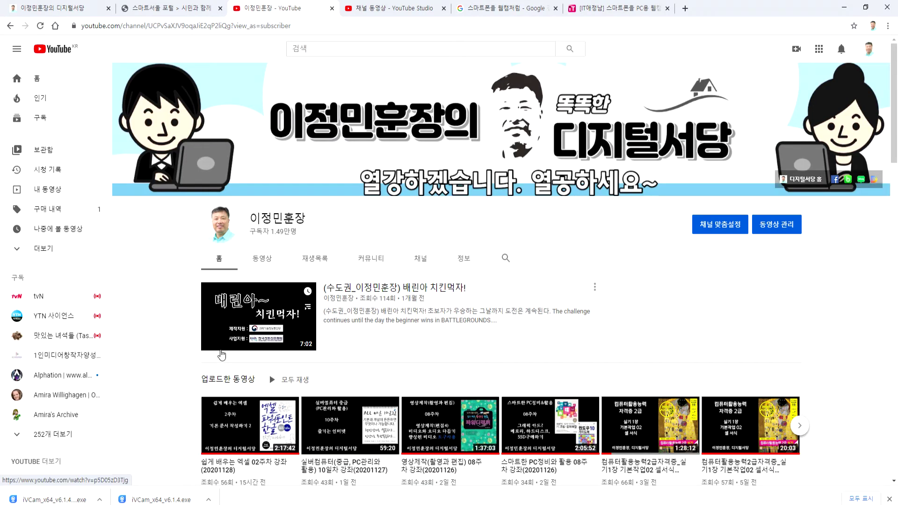
scroll(269, 361, down, 1)
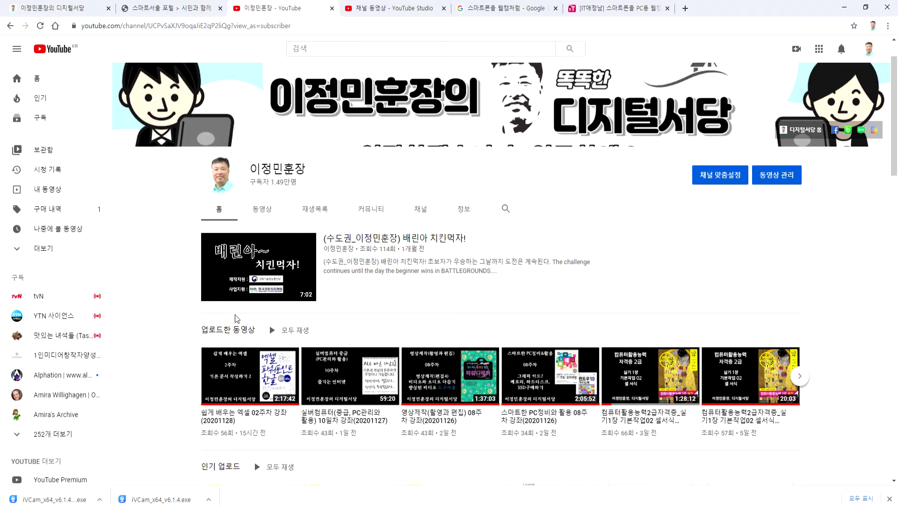
scroll(442, 299, down, 3)
scroll(441, 300, up, 3)
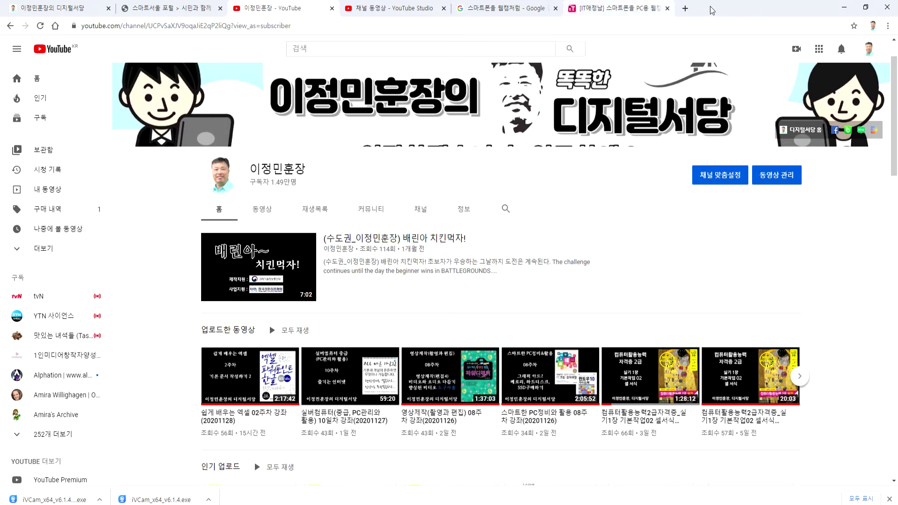
click(843, 7)
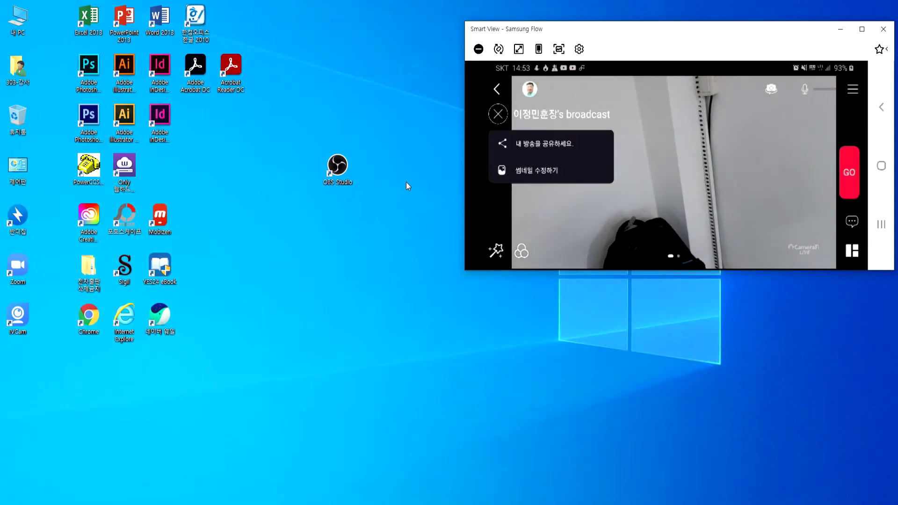
Start the created broadcast from the mirrored phone in landscape mode.
click(607, 147)
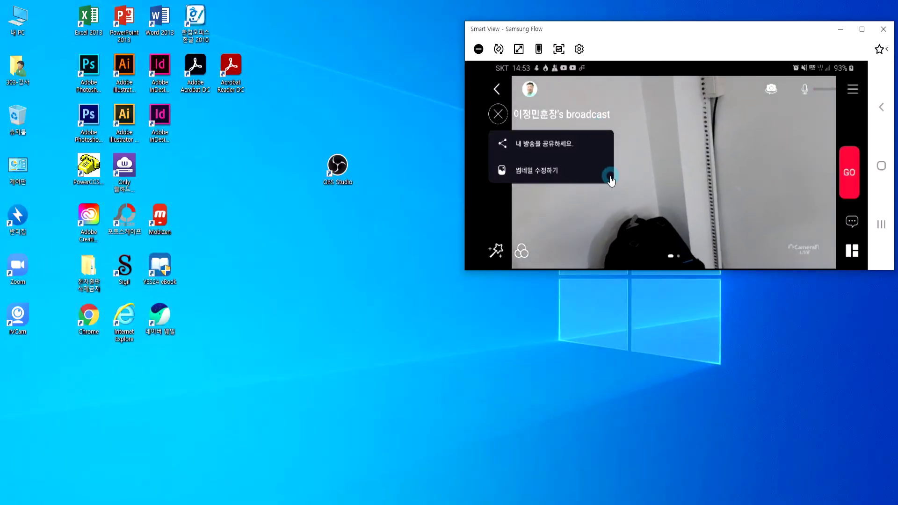
click(840, 143)
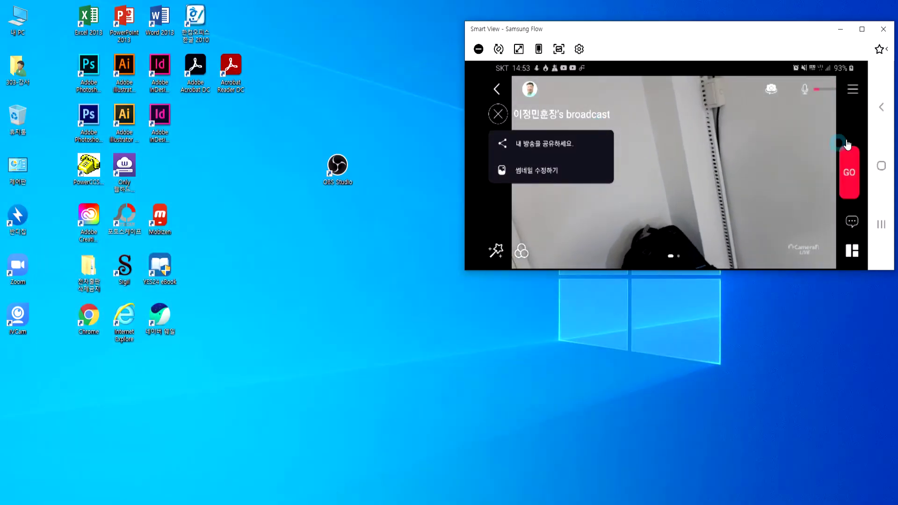
click(845, 176)
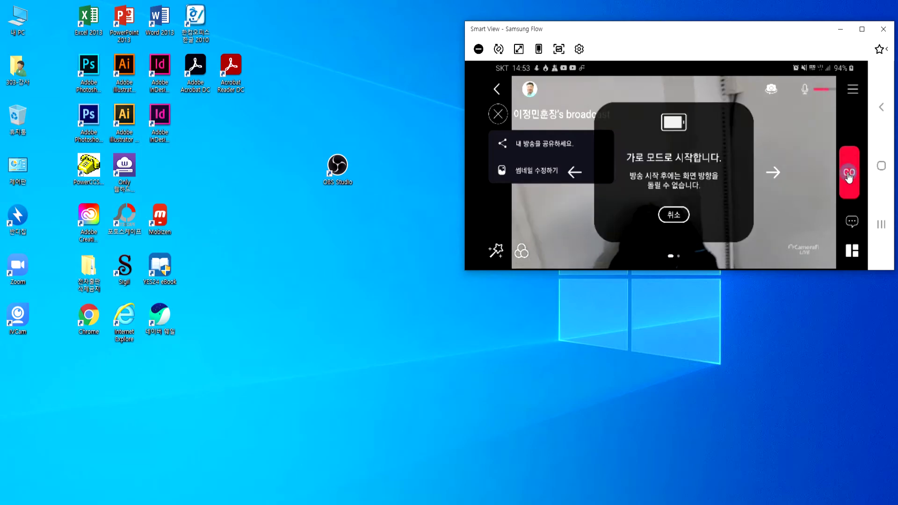
click(725, 192)
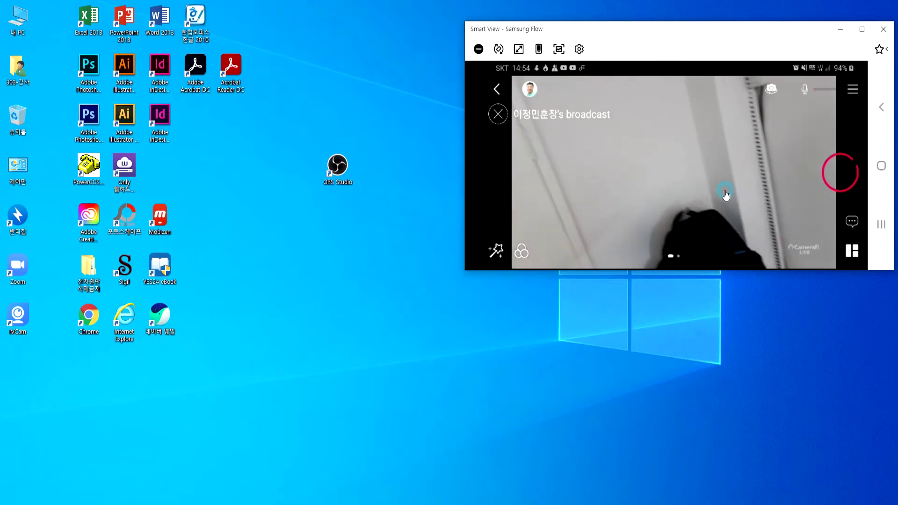
Switch to the browser, look for the live broadcast among the channel's videos and on its home page, and open it.
click(164, 489)
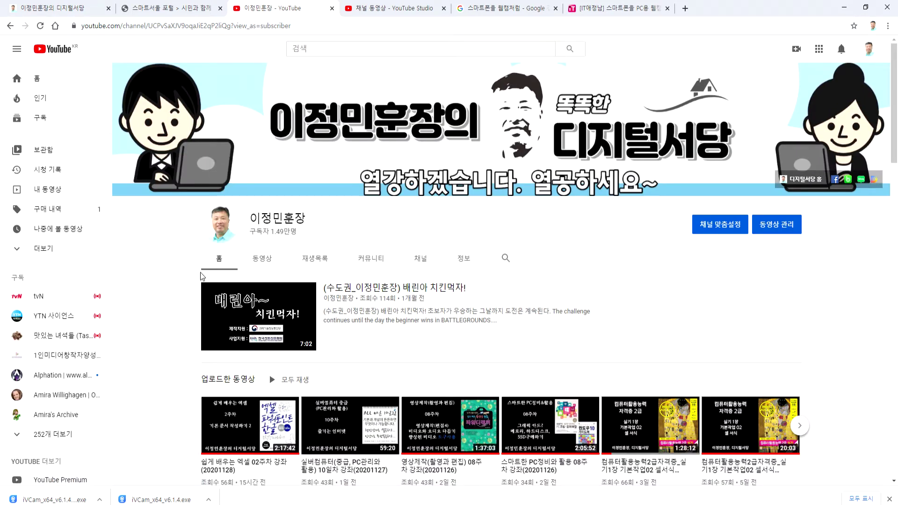
scroll(202, 275, down, 2)
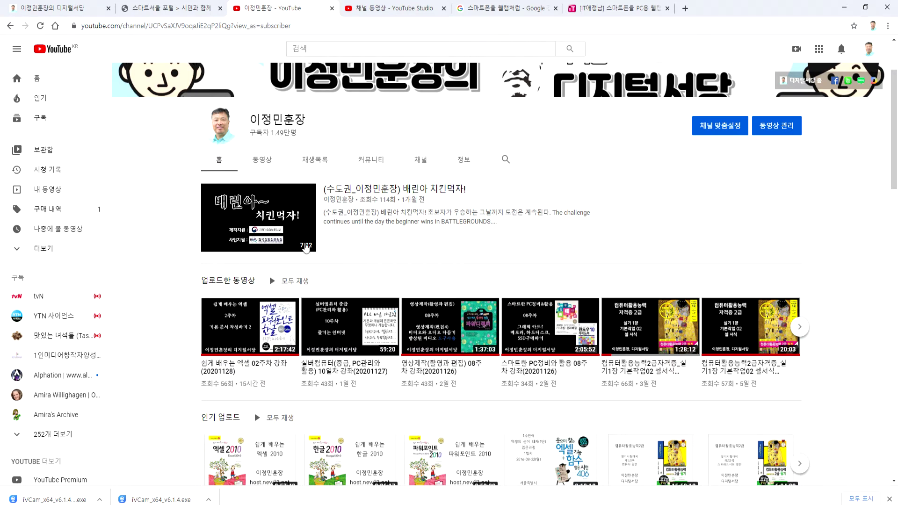
click(261, 162)
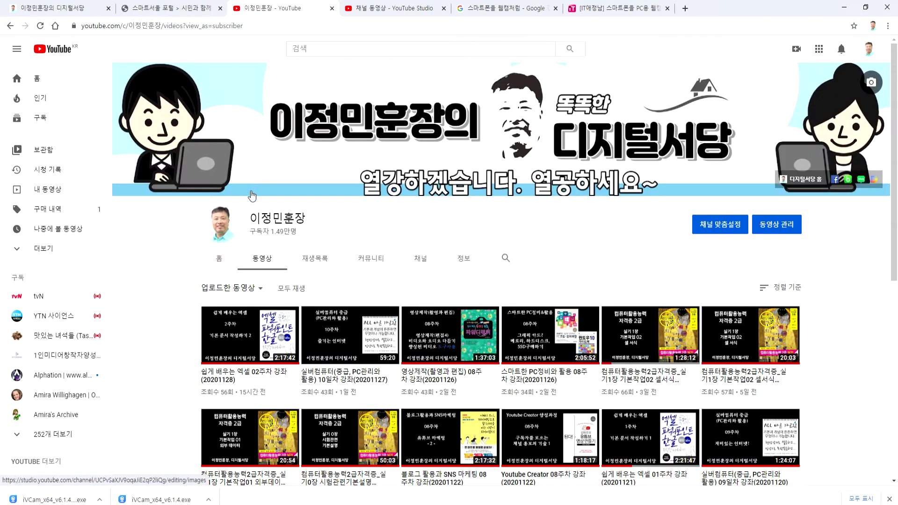
click(225, 219)
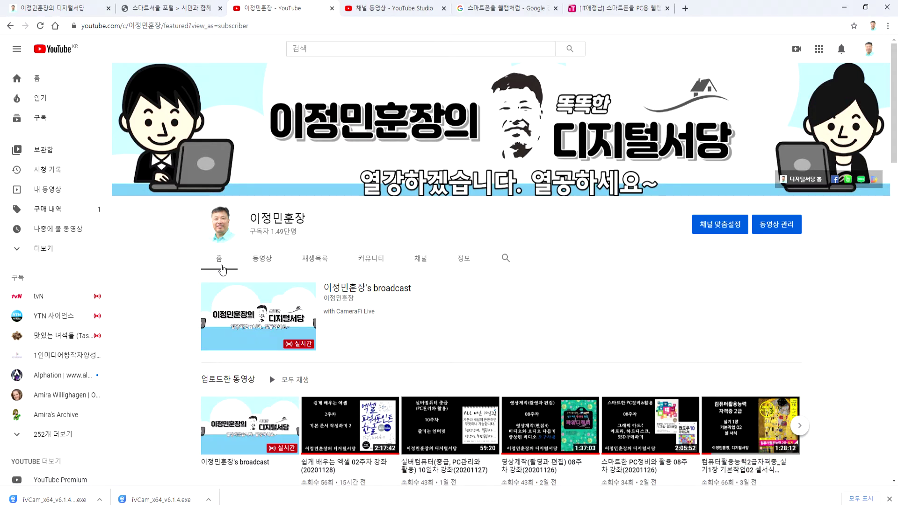
scroll(250, 329, down, 2)
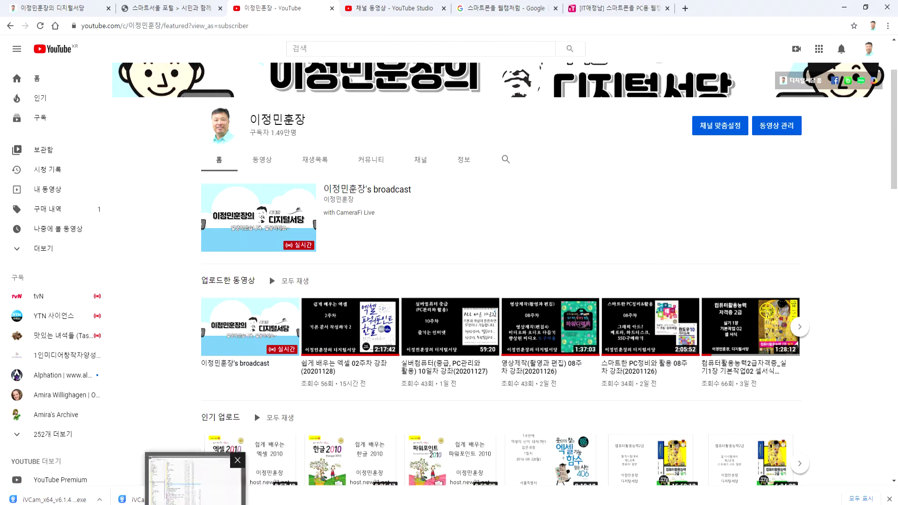
click(737, 231)
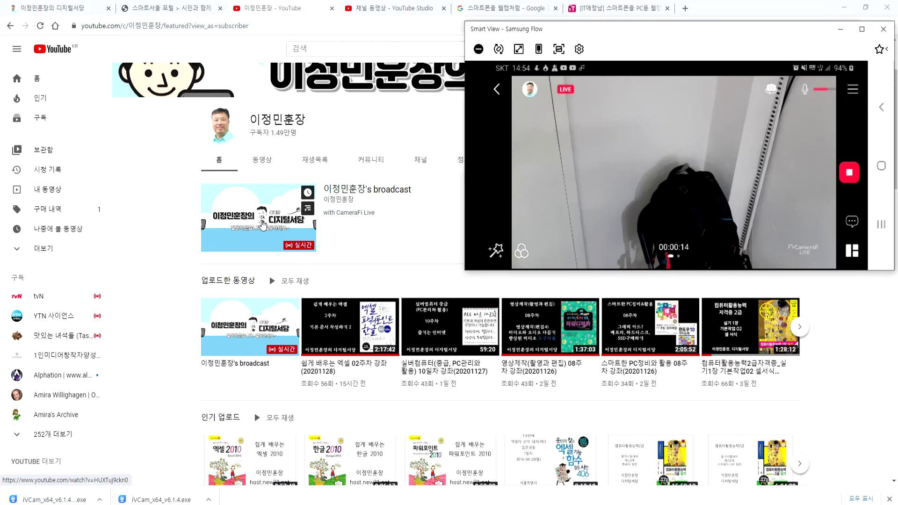
click(249, 208)
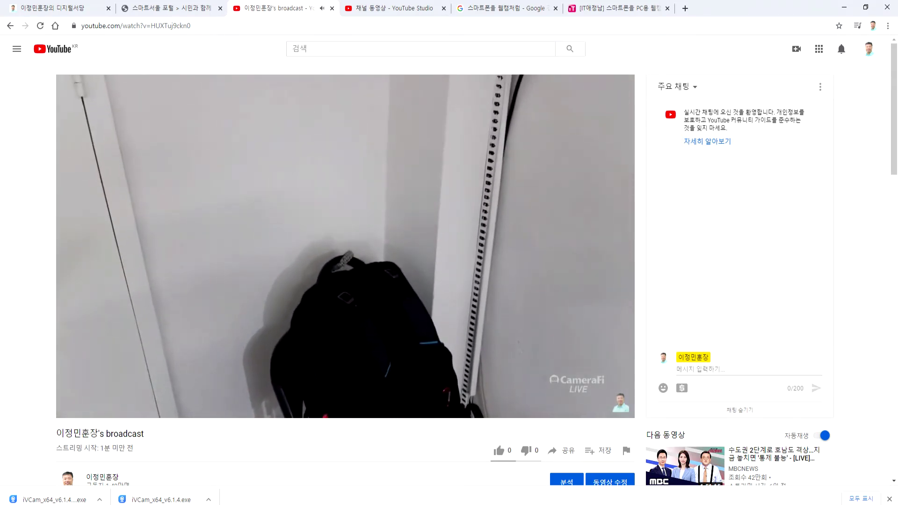
Pause and resume the broadcast's playback on the watch page, and mute its sound.
click(321, 260)
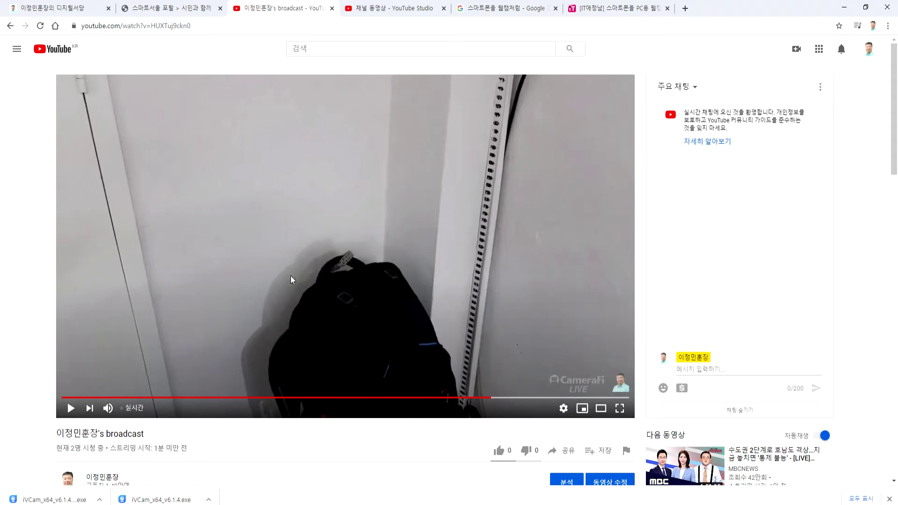
click(88, 391)
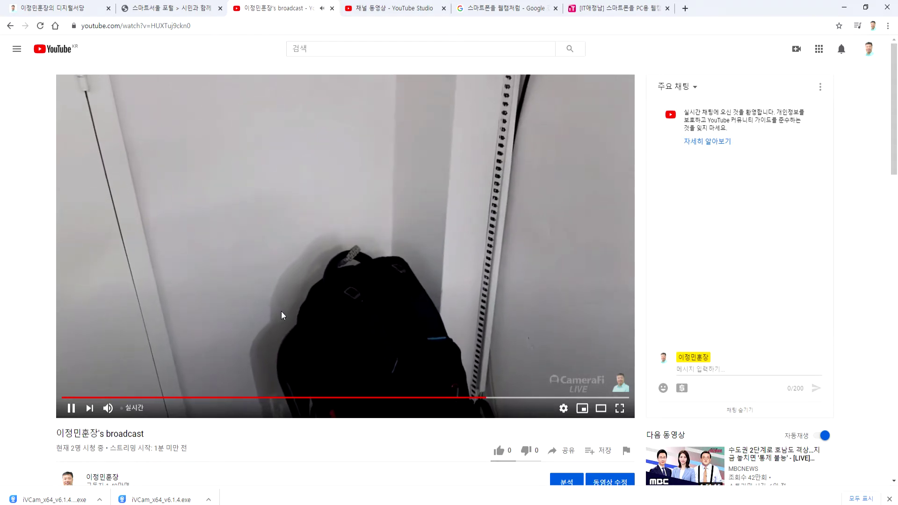
click(109, 409)
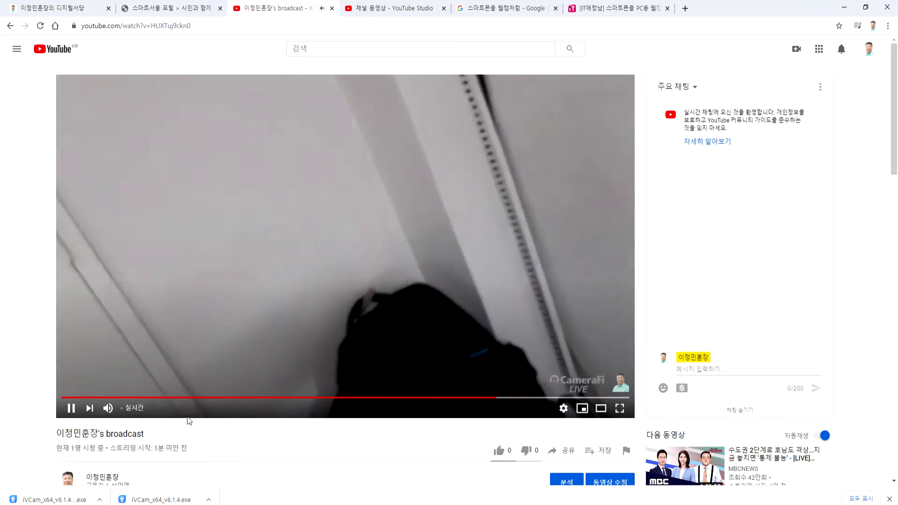
click(112, 411)
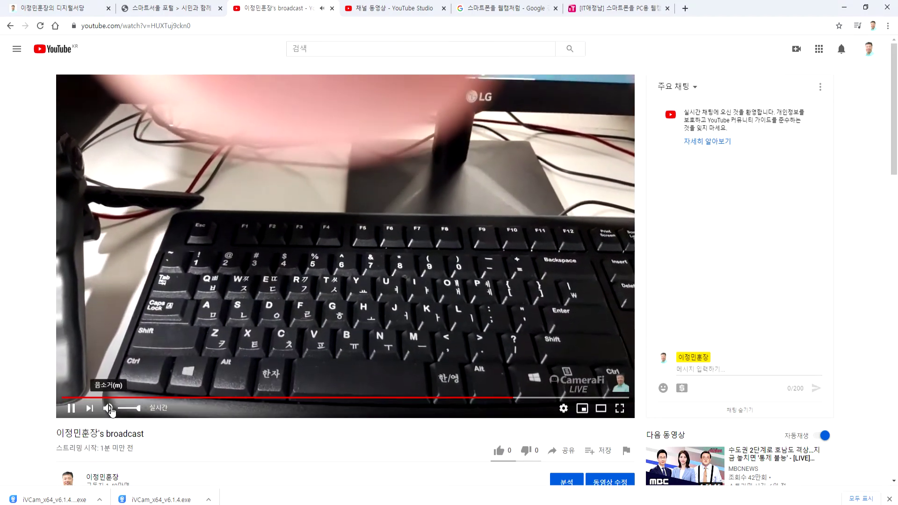
key(m)
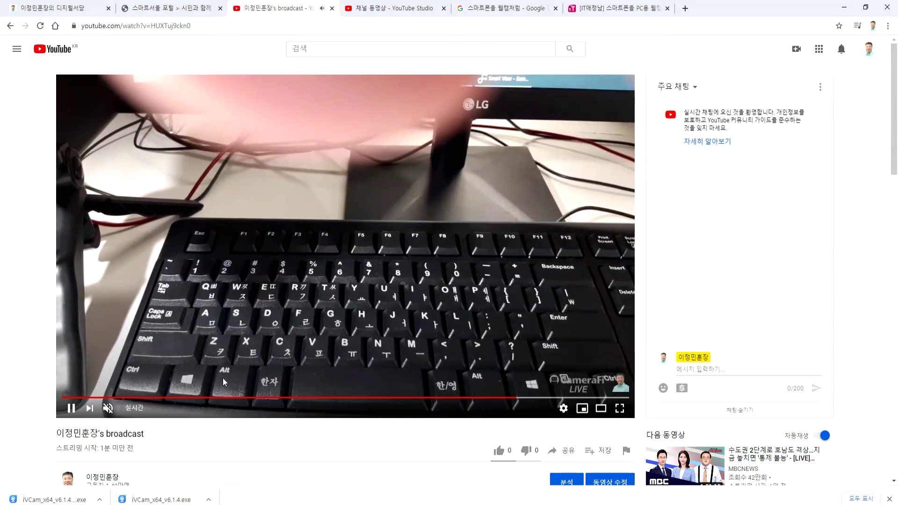
click(108, 409)
click(108, 408)
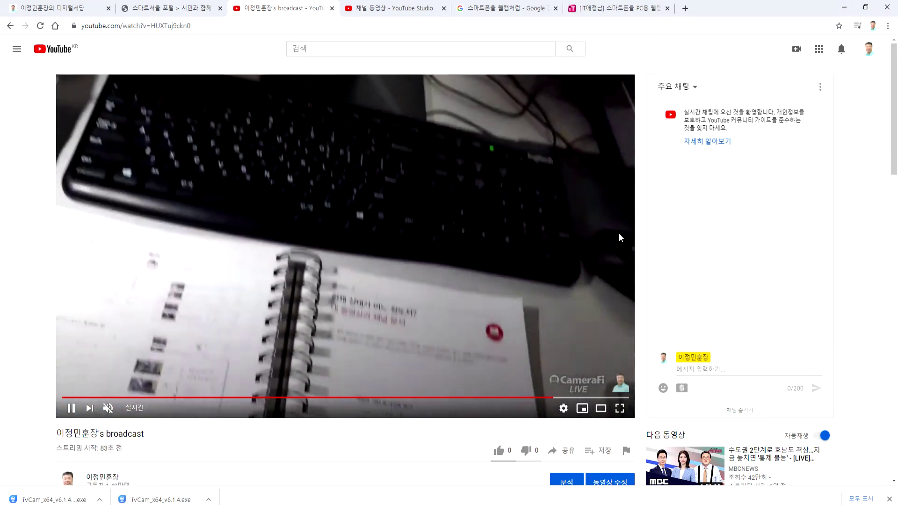
Switch to the mirrored phone and end the CameraFi Live broadcast.
key(alt+Tab)
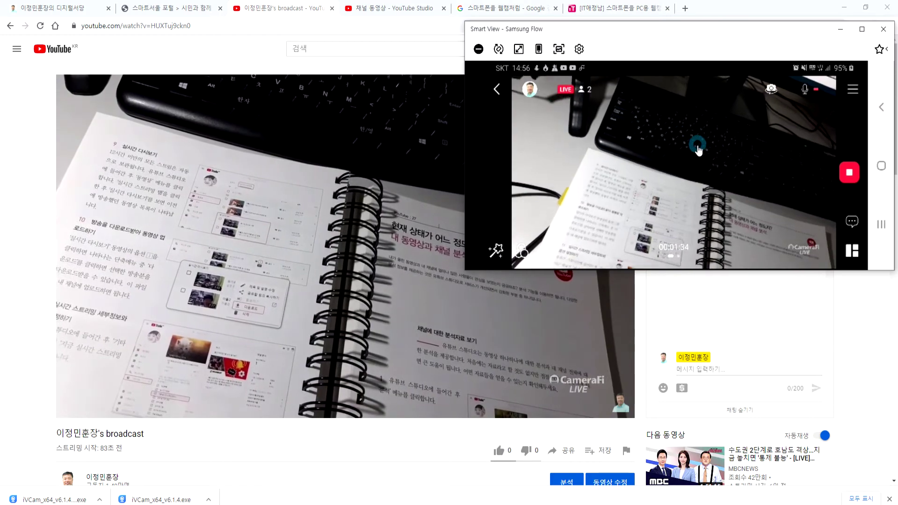
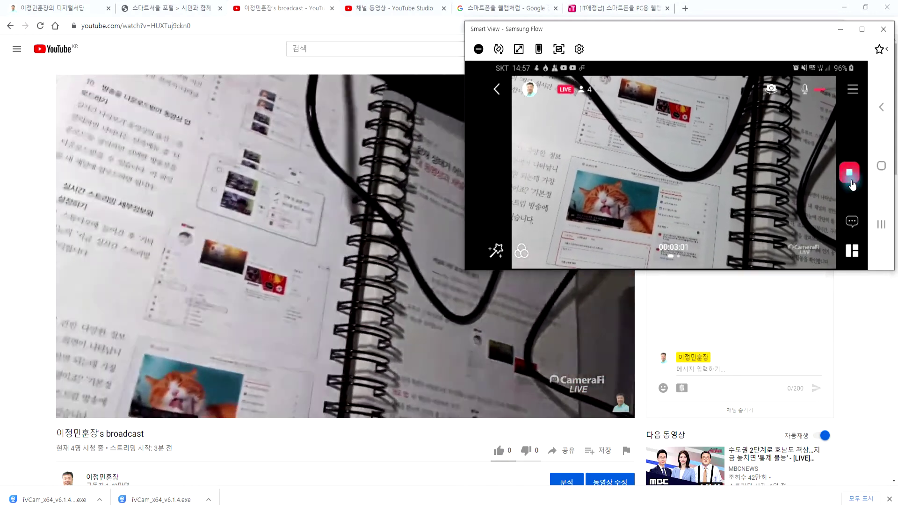
click(851, 185)
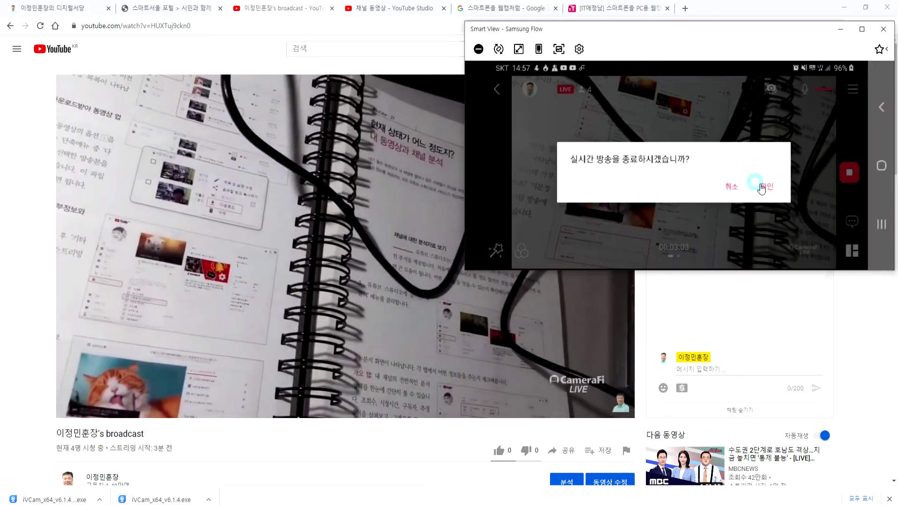
click(768, 190)
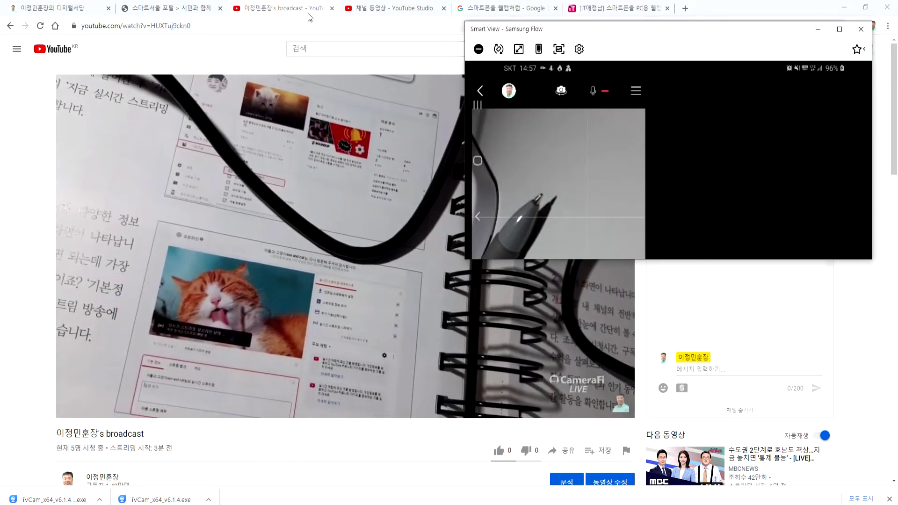
Check the broadcast's description on the watch page in the browser, return to the channel home page, and close the downloads bar.
click(308, 21)
scroll(347, 299, down, 3)
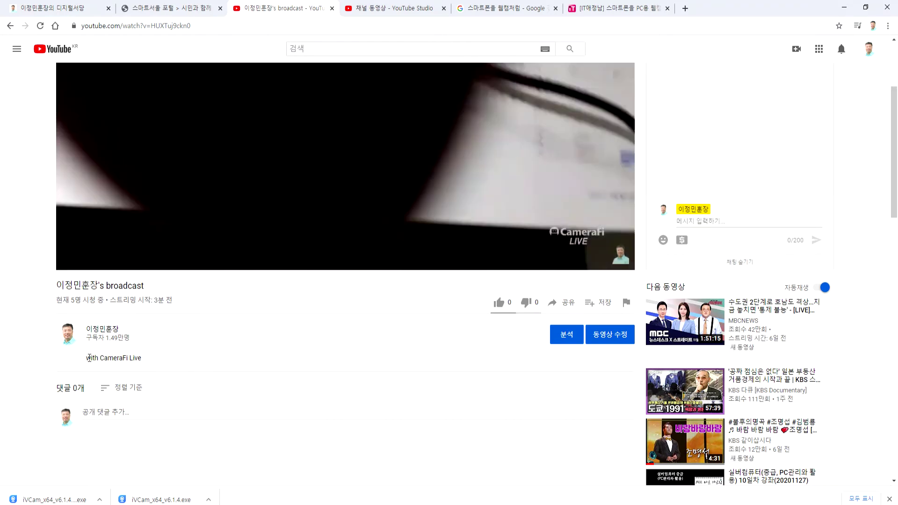
drag(86, 359, 144, 361)
click(164, 350)
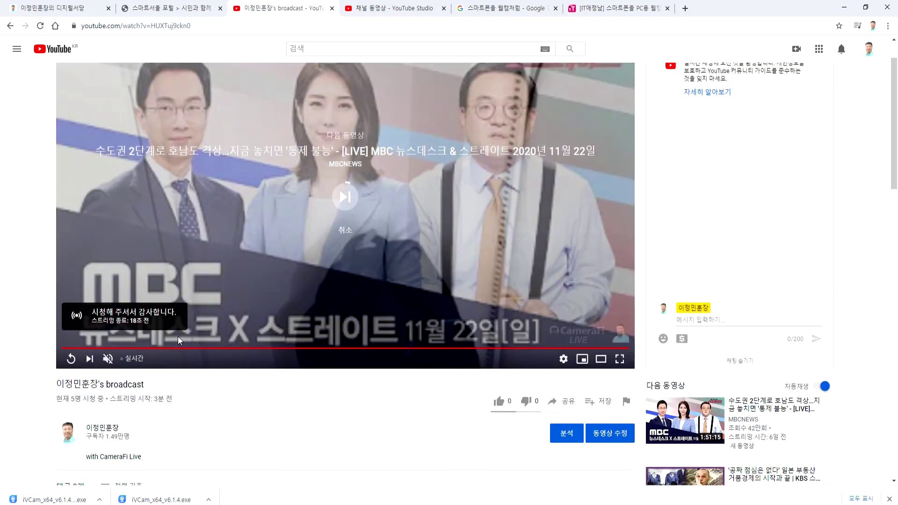
click(246, 313)
click(40, 26)
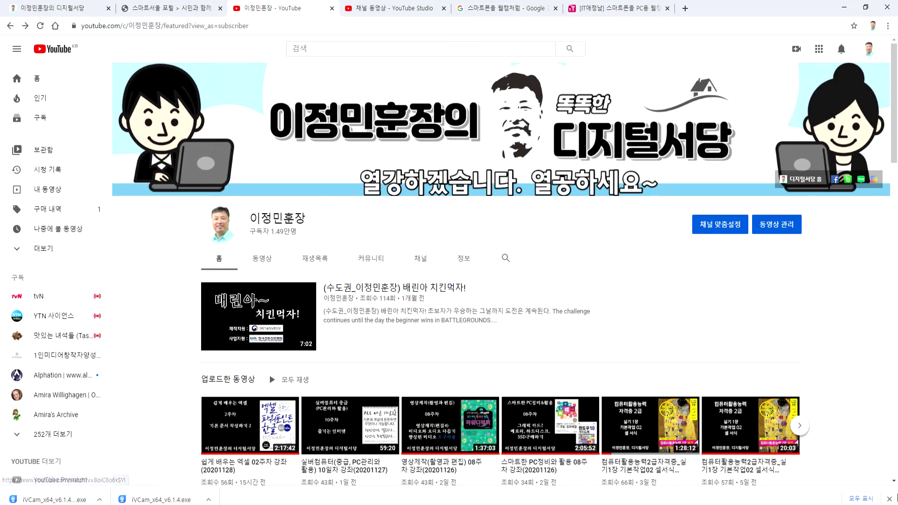
click(888, 499)
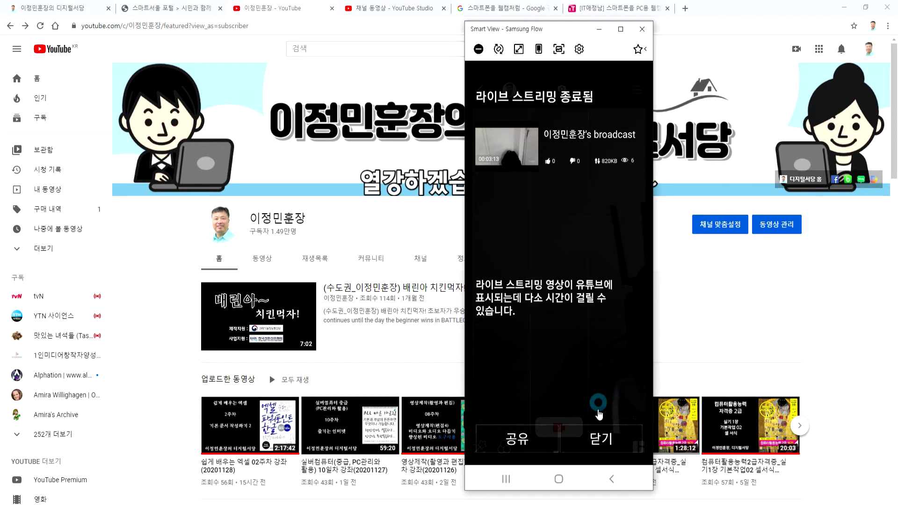
Dismiss the ended-stream summary and exit CameraFi Live on the mirrored phone.
click(601, 440)
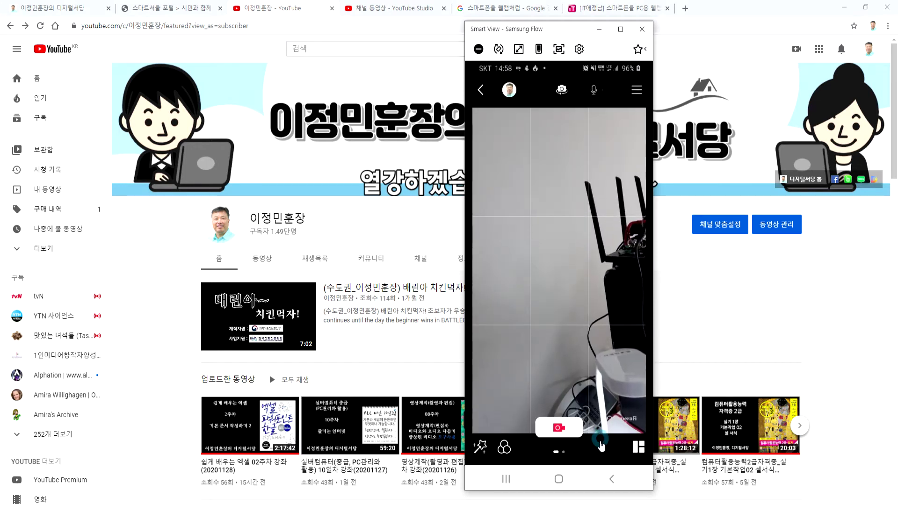
click(612, 479)
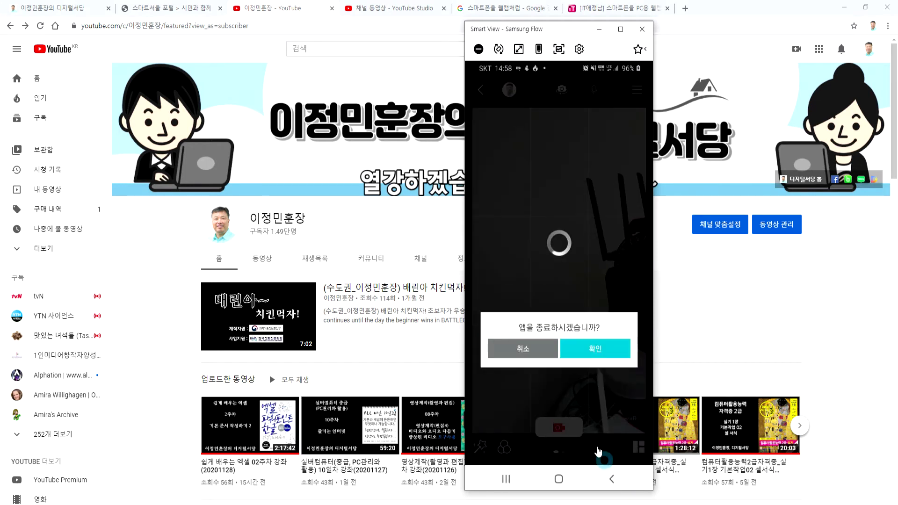
click(592, 350)
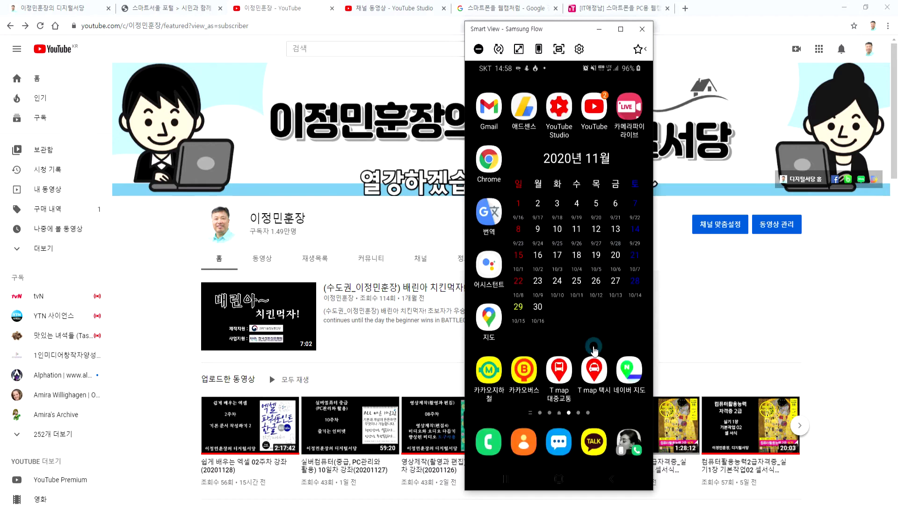
Open the YouTube app on the mirrored phone and look at its creation options.
click(590, 123)
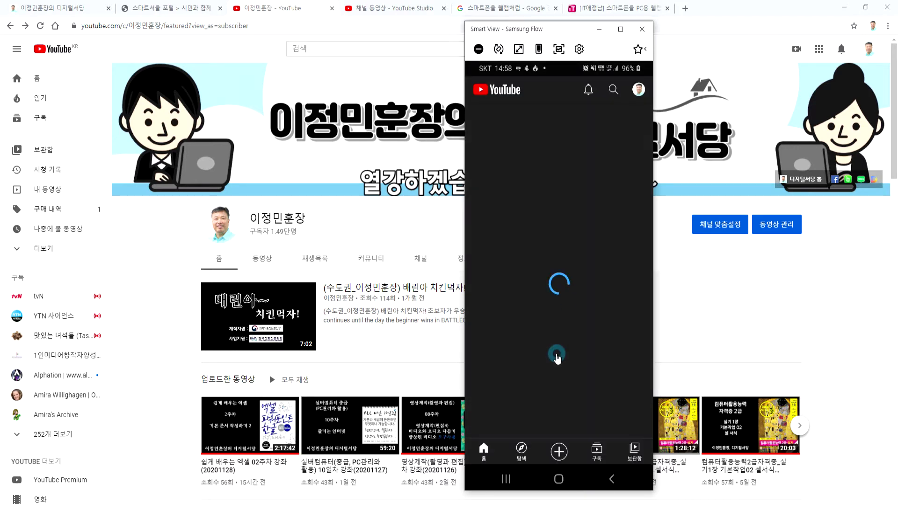
click(559, 451)
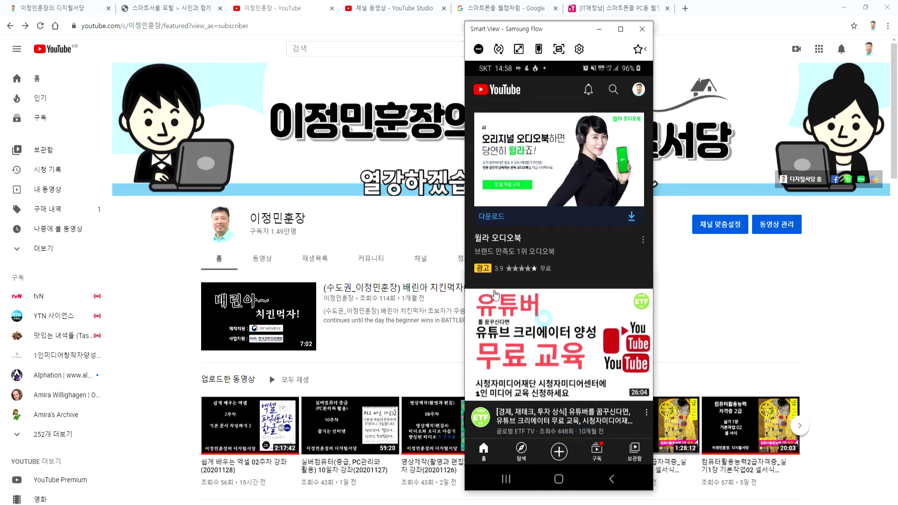
Start live streaming (실시간 스트리밍 시작) in the browser, view the webcam stream page, dismiss the iVCam notice, and return to the stream settings.
drag(204, 306, 660, 92)
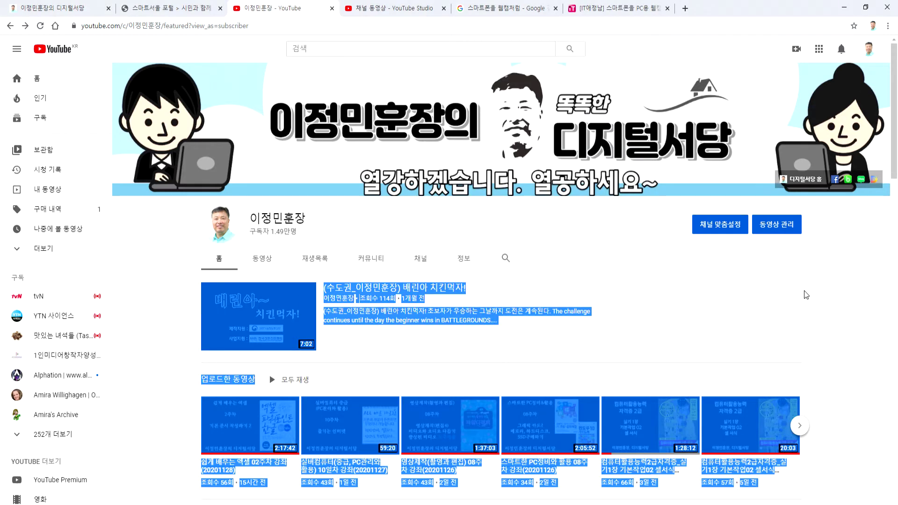
click(792, 51)
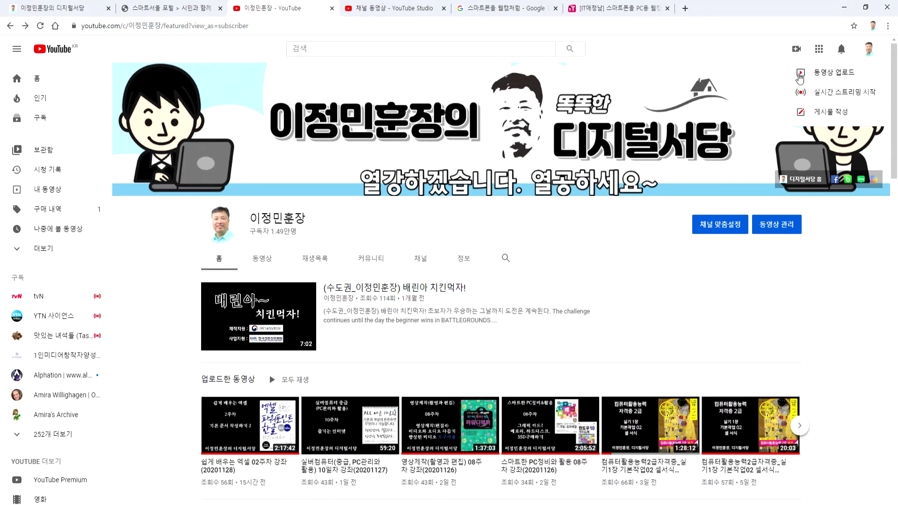
click(818, 93)
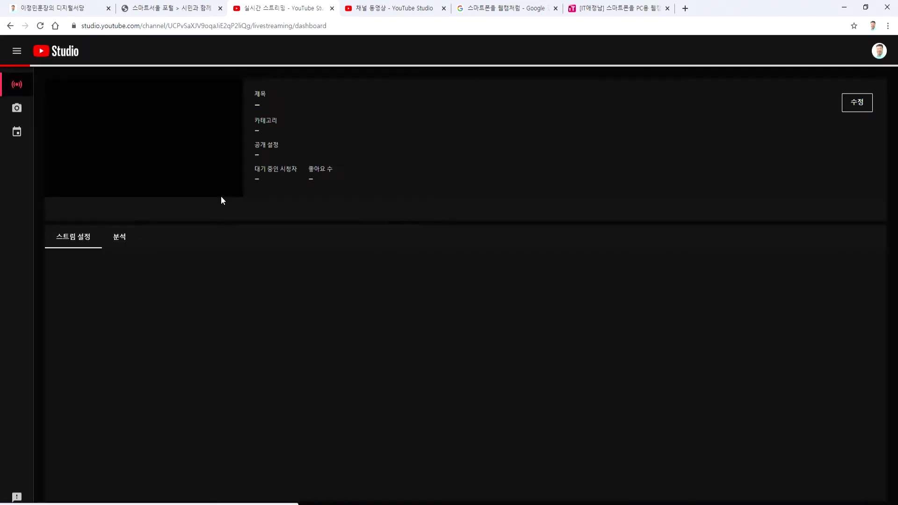
click(18, 111)
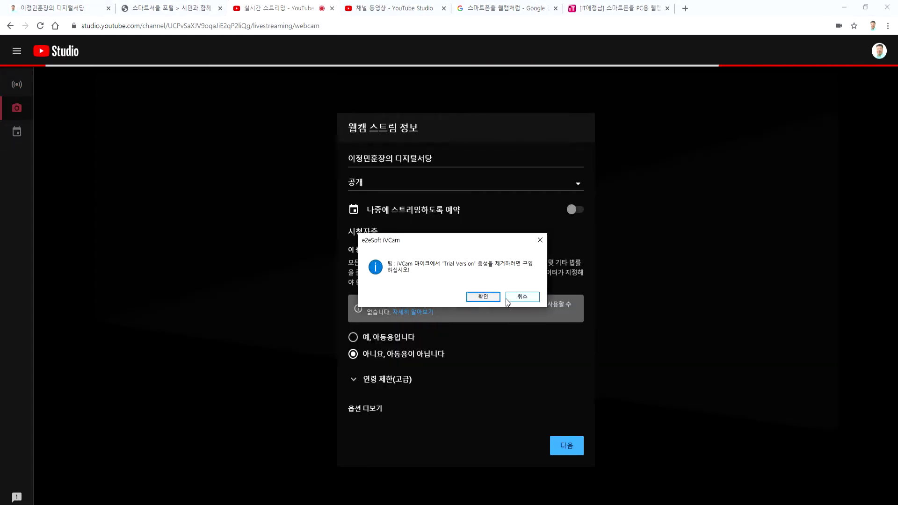
click(514, 297)
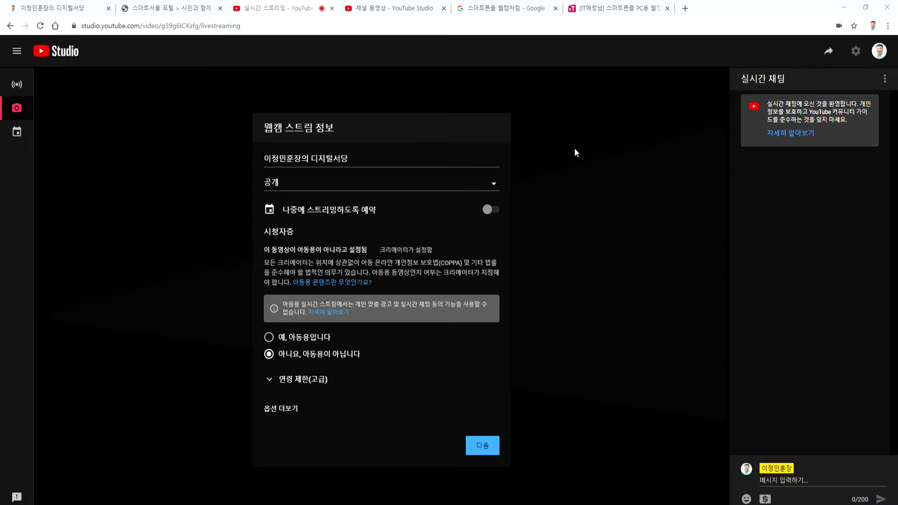
click(17, 84)
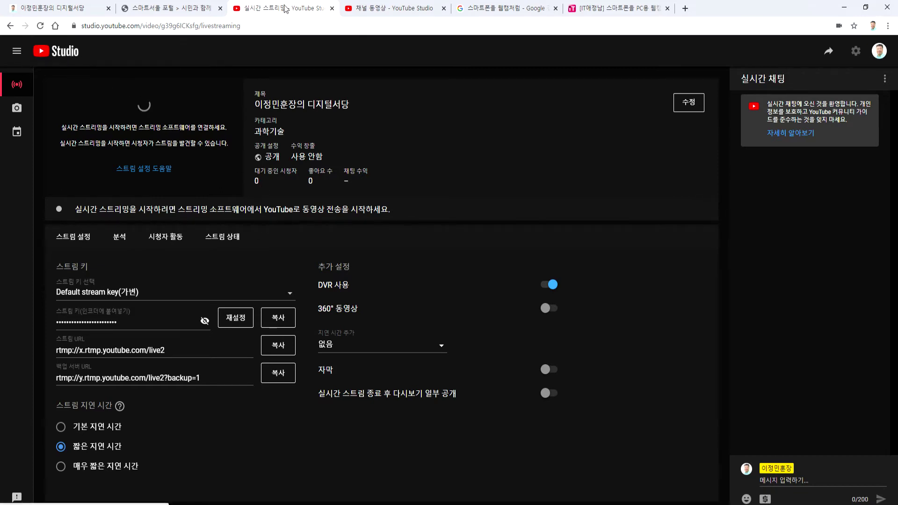
click(10, 27)
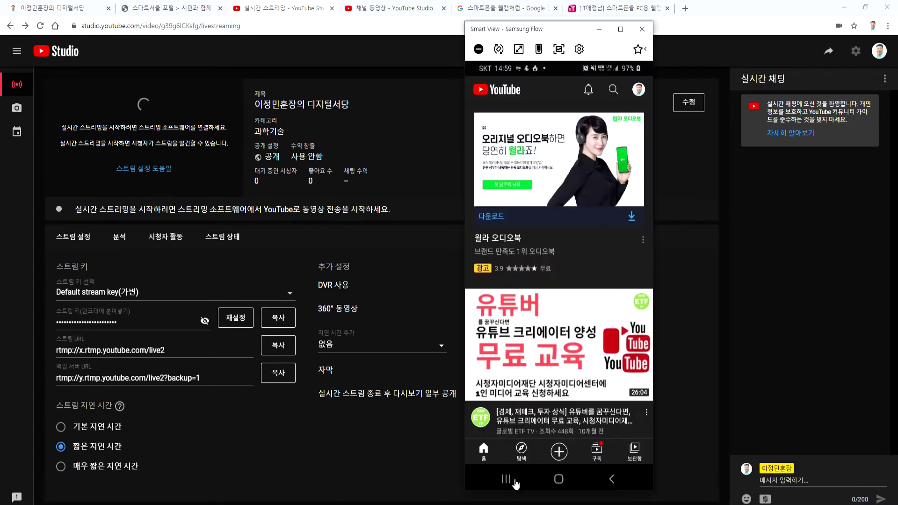
Leave the YouTube app on the mirrored phone and return to its home screen.
click(610, 478)
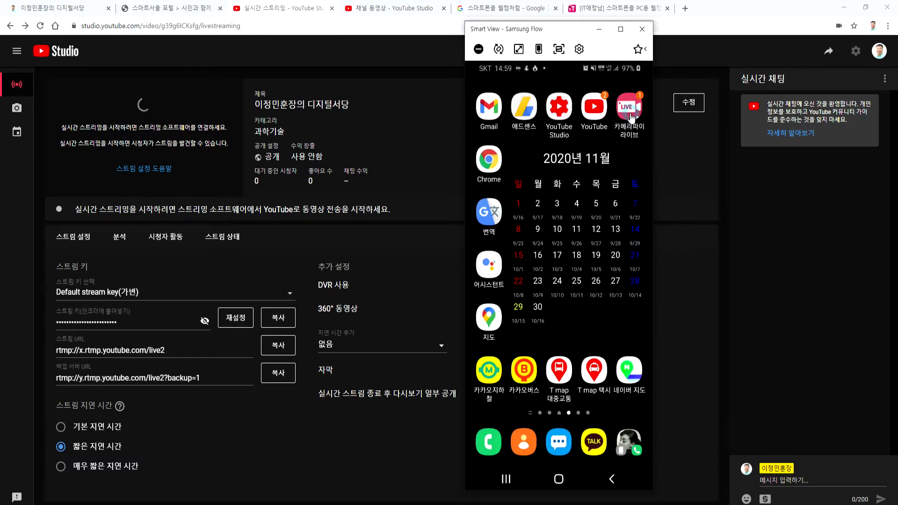
click(643, 110)
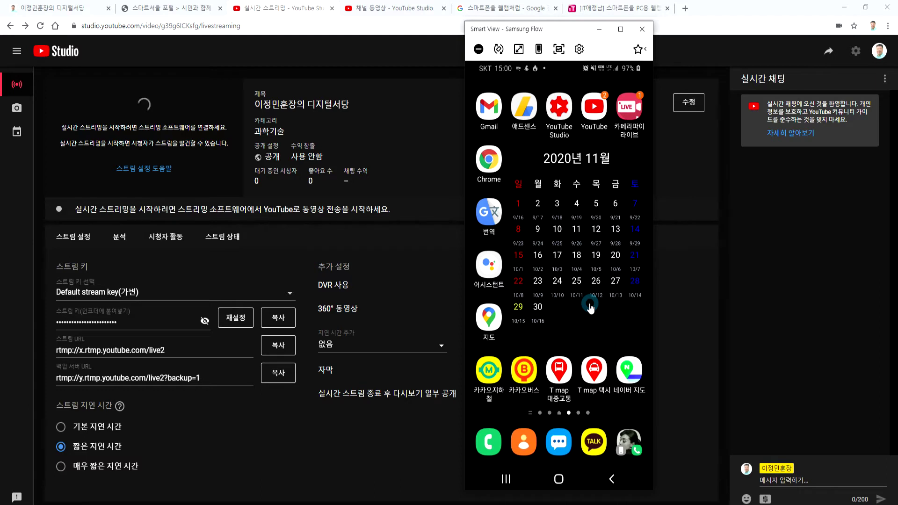
Close the browser tabs for the stream settings, the Google search and the smartphone webcam article, and minimise the browser to show the desktop.
click(360, 76)
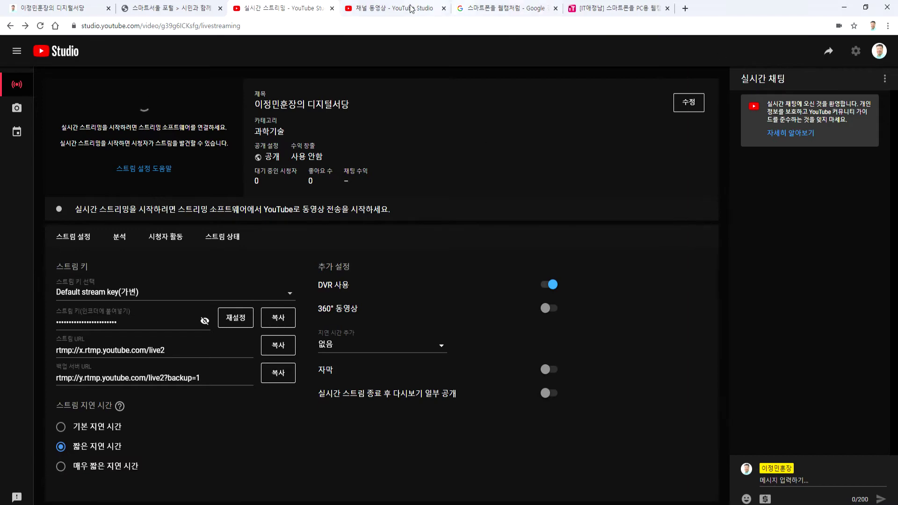
click(330, 8)
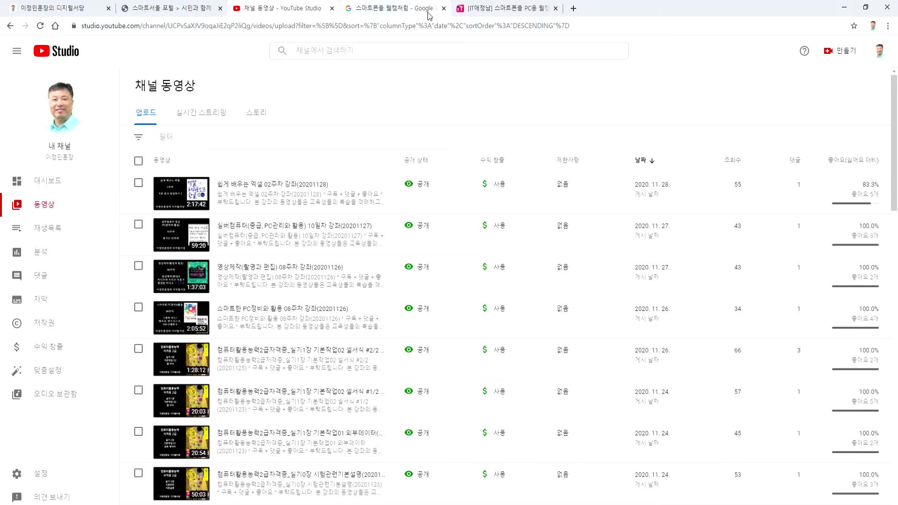
click(443, 8)
click(443, 9)
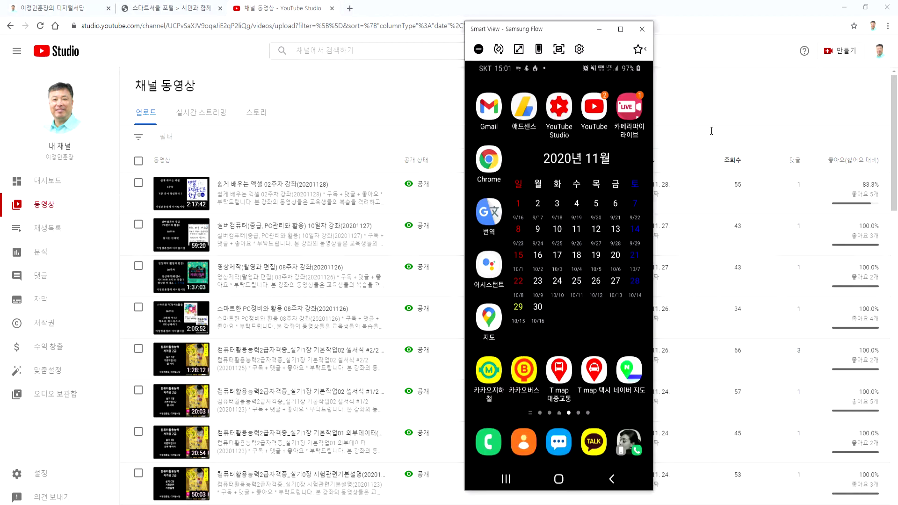
click(598, 29)
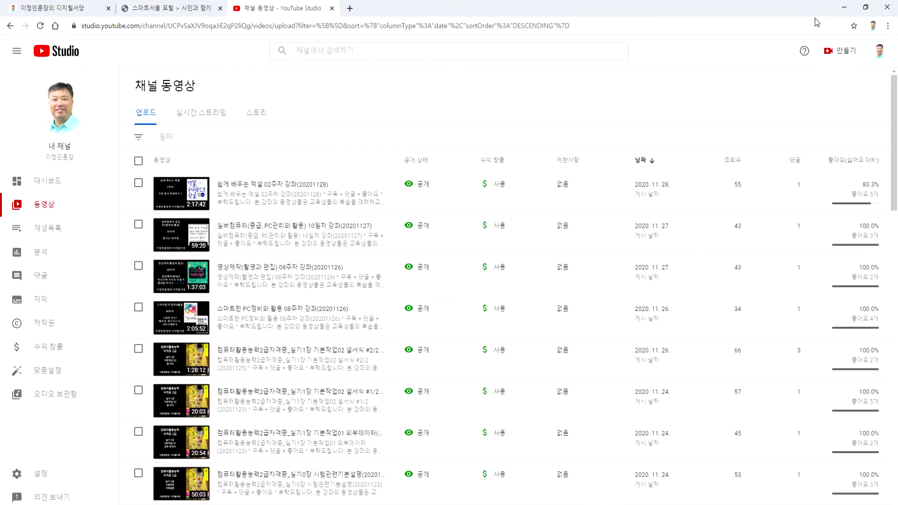
click(844, 7)
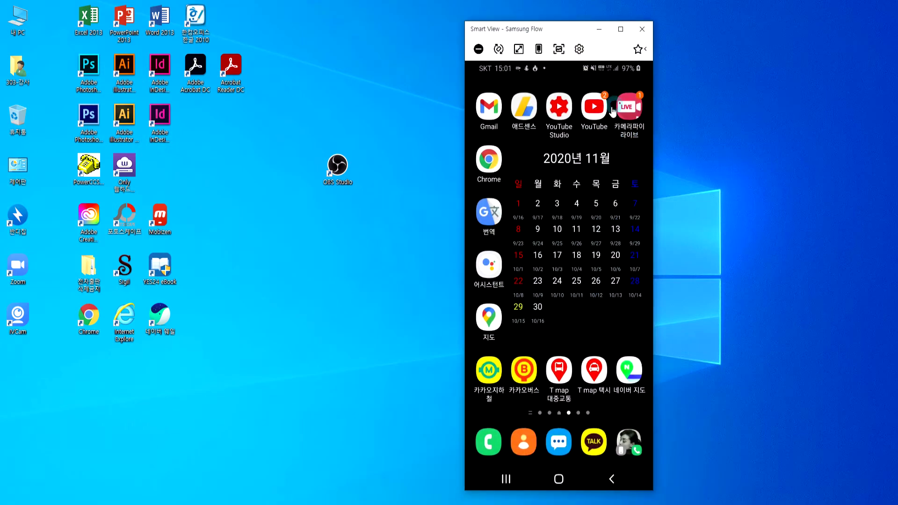
Open the YouTube Studio app on the mirrored phone, look at the channel dashboard, and return to the home screen.
click(566, 117)
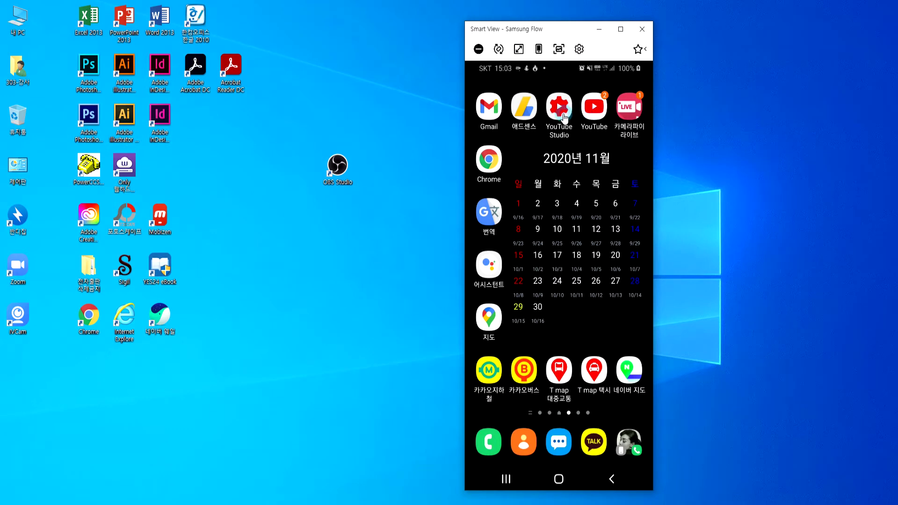
click(554, 120)
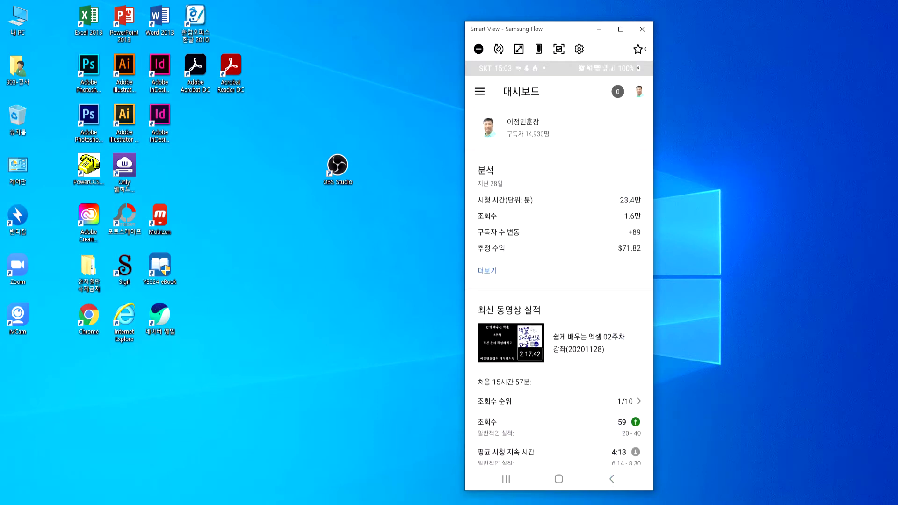
click(611, 480)
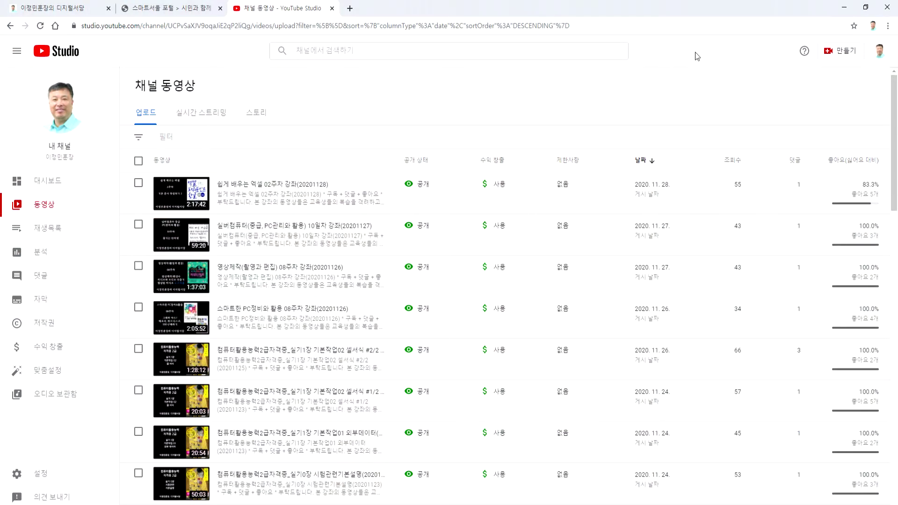
Open the account's own channel page (내 채널) in the browser and look at its uploaded videos.
click(879, 50)
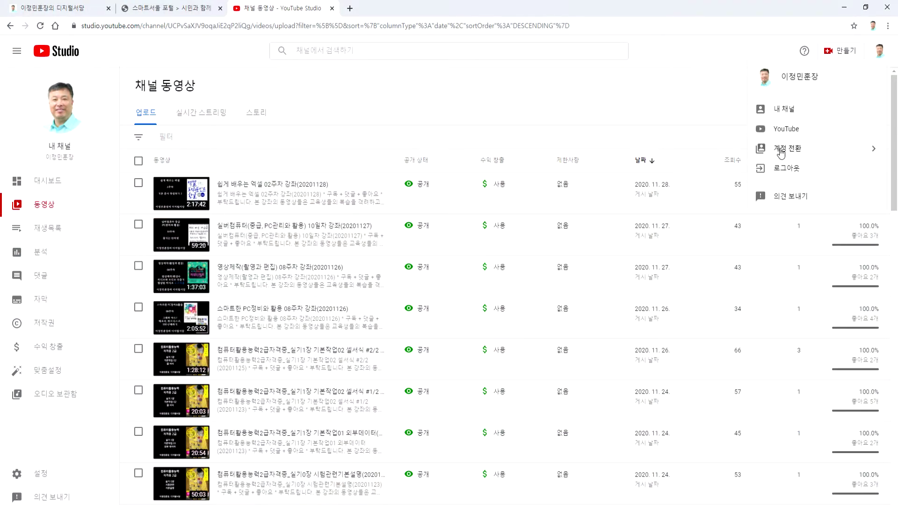
click(781, 111)
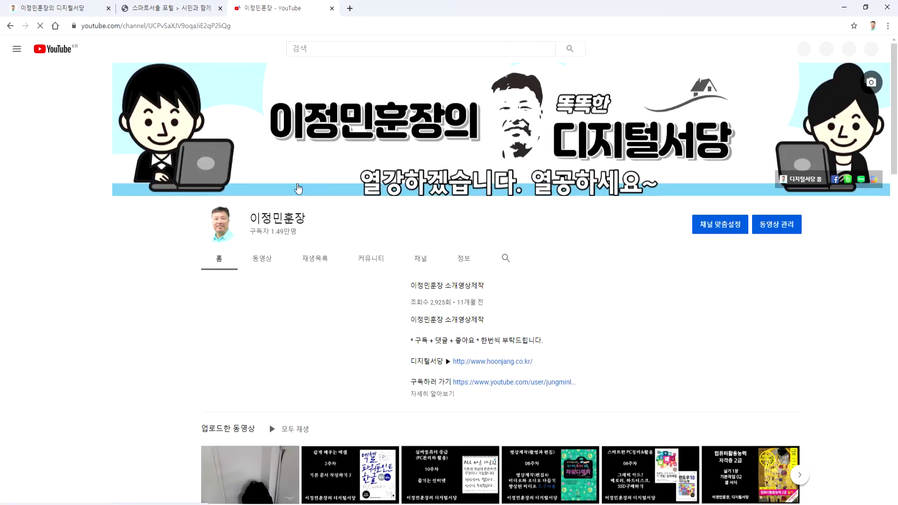
scroll(269, 423, down, 4)
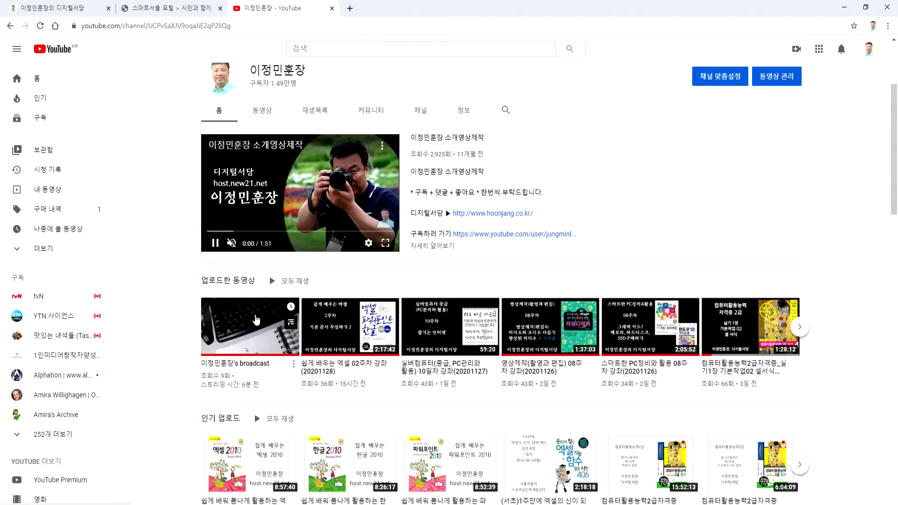
Open YouTube Studio in the browser, view the channel's video list (동영상), and minimise the browser.
click(868, 49)
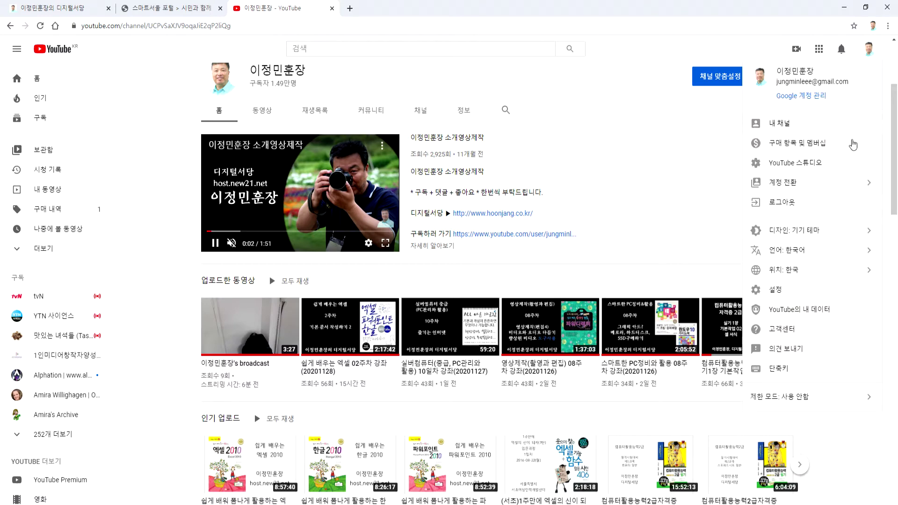
click(804, 168)
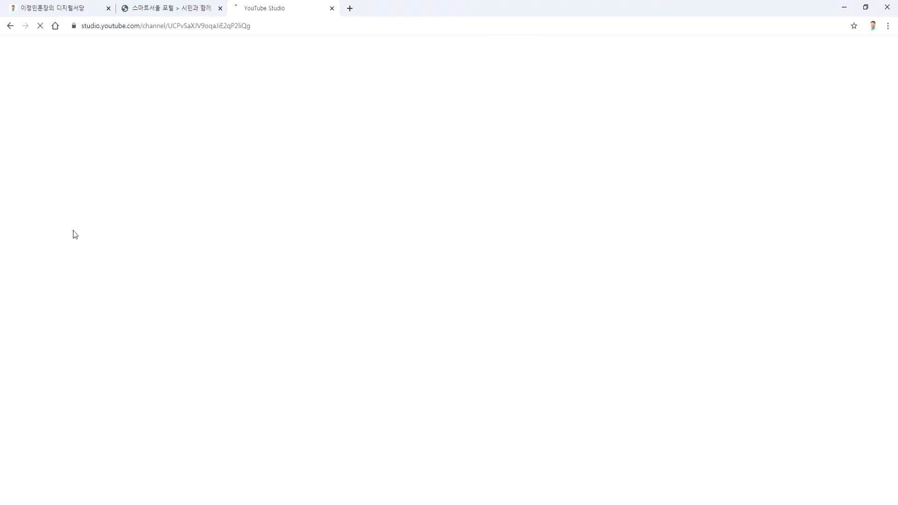
click(47, 206)
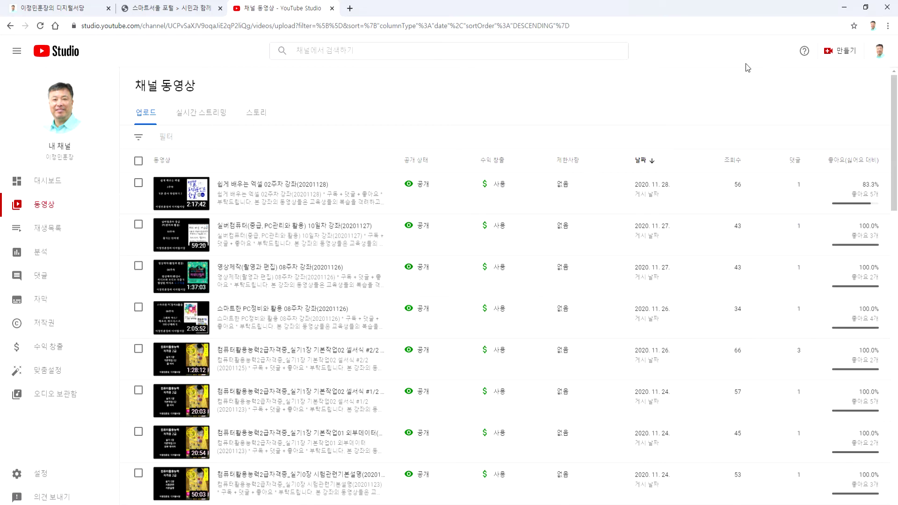
click(844, 7)
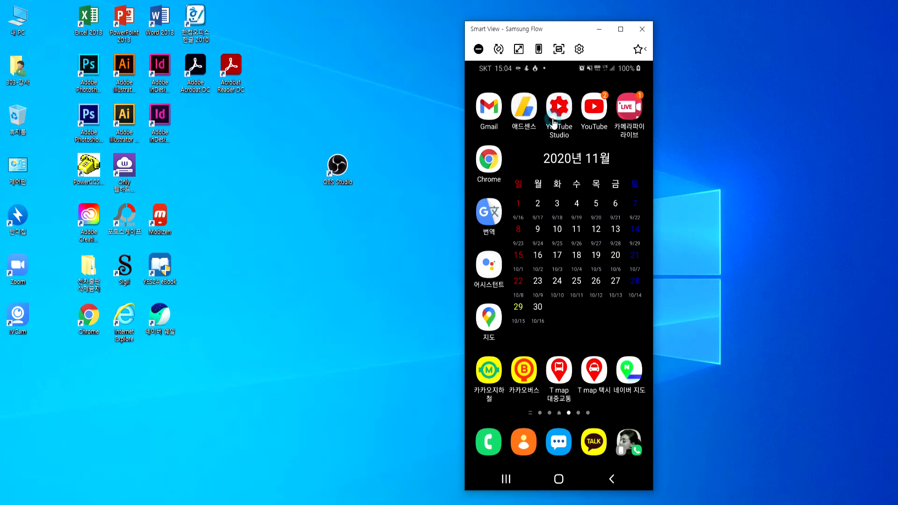
Switch back to the browser and close the extra YouTube Studio dashboard tab, keeping the channel's video page open.
click(591, 115)
click(560, 121)
key(alt+Tab)
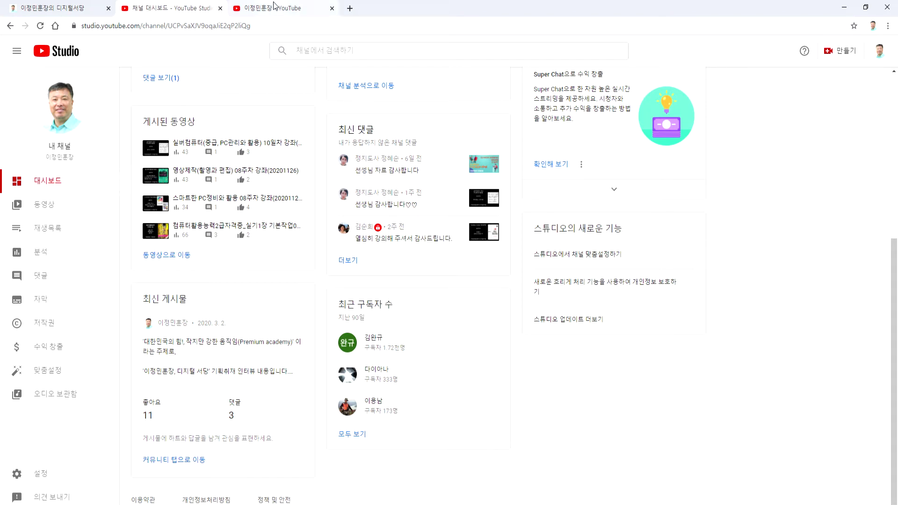
click(275, 8)
click(220, 8)
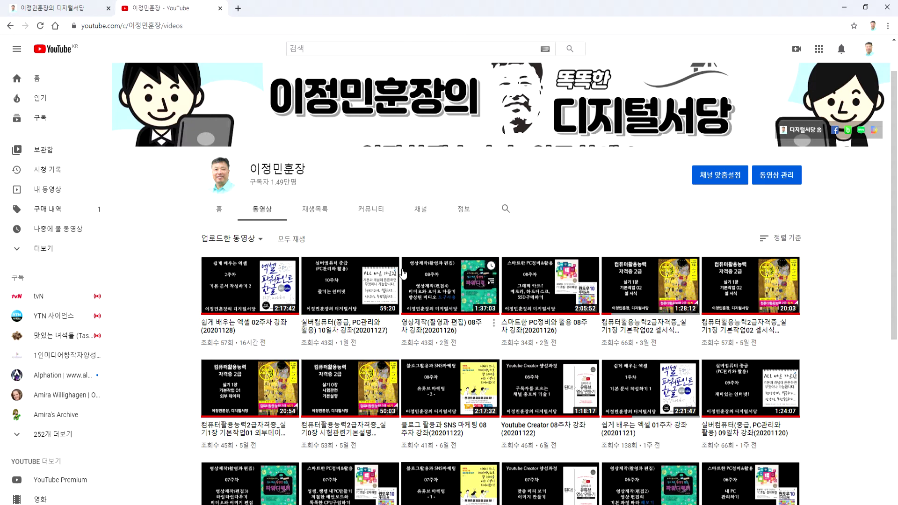
Open the channel customization branding page (브랜딩) from the banner, look at it, and close its tab.
click(367, 112)
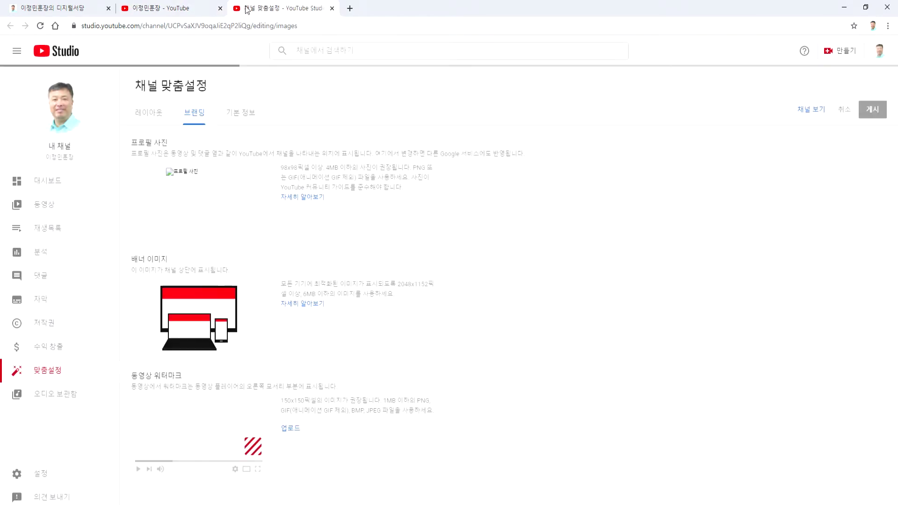
click(331, 8)
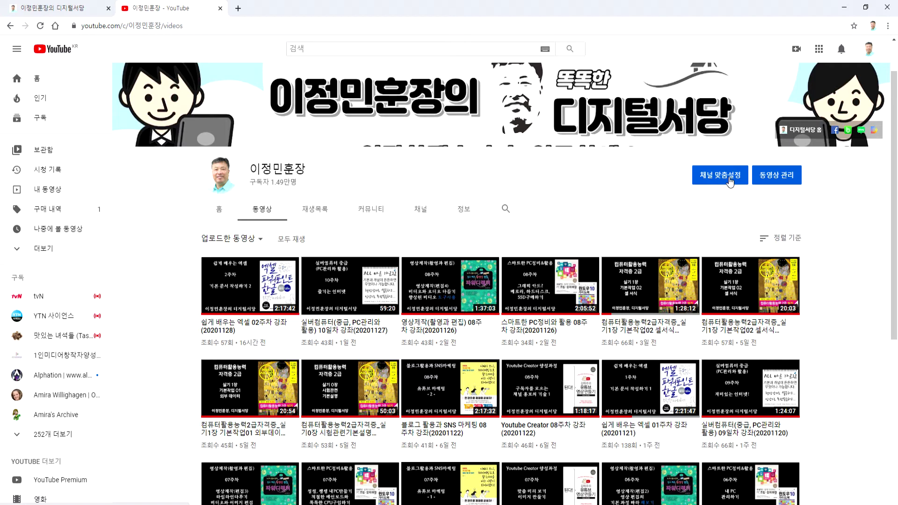
Go from the channel page to YouTube Studio and open the channel's video list (동영상).
click(869, 49)
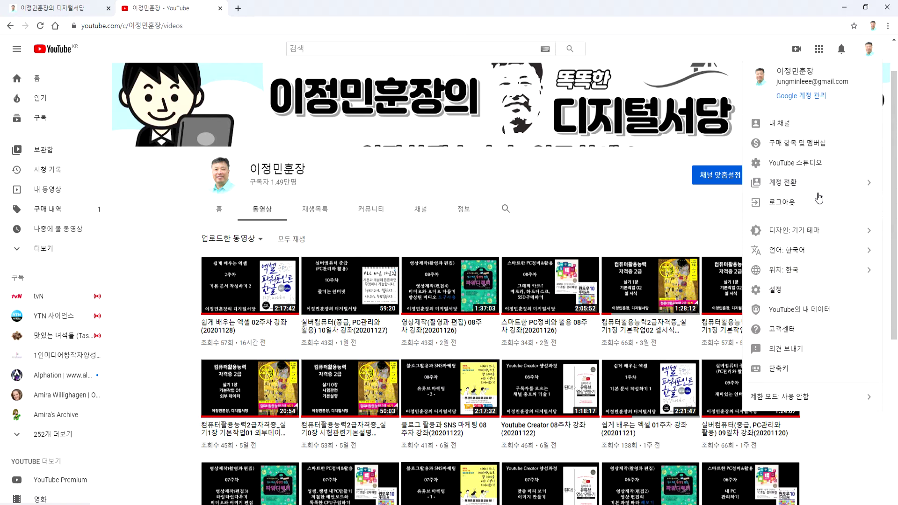
click(812, 168)
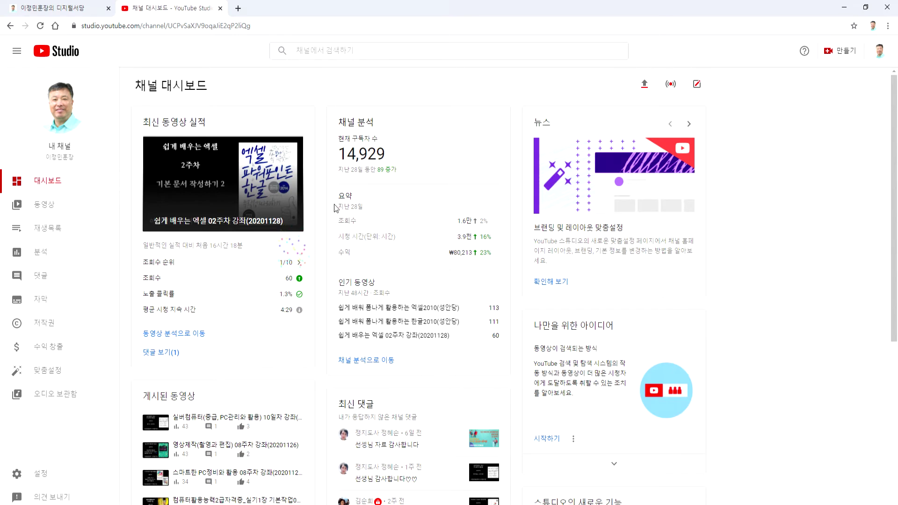
click(52, 208)
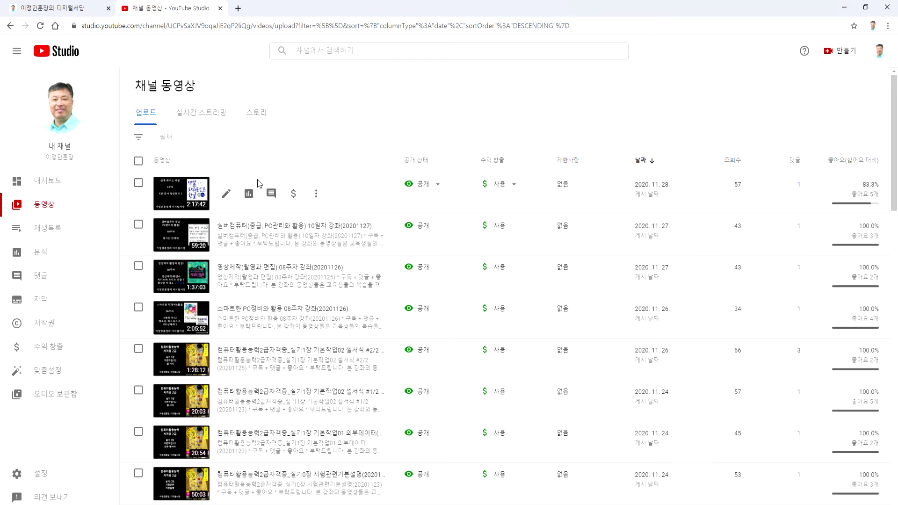
Return to the channel dashboard (대시보드) and examine the channel analytics, latest comments and recent subscribers.
click(44, 183)
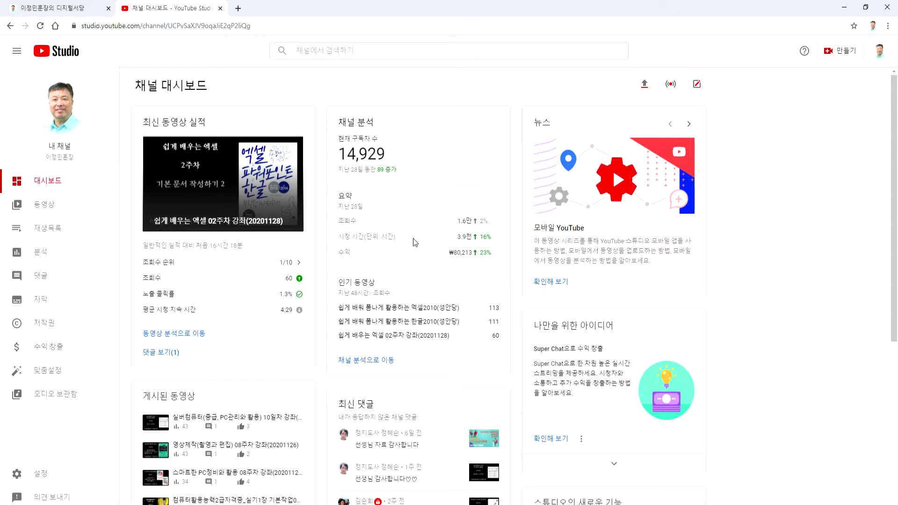
mouse_move(460, 251)
mouse_move(452, 217)
scroll(224, 285, down, 5)
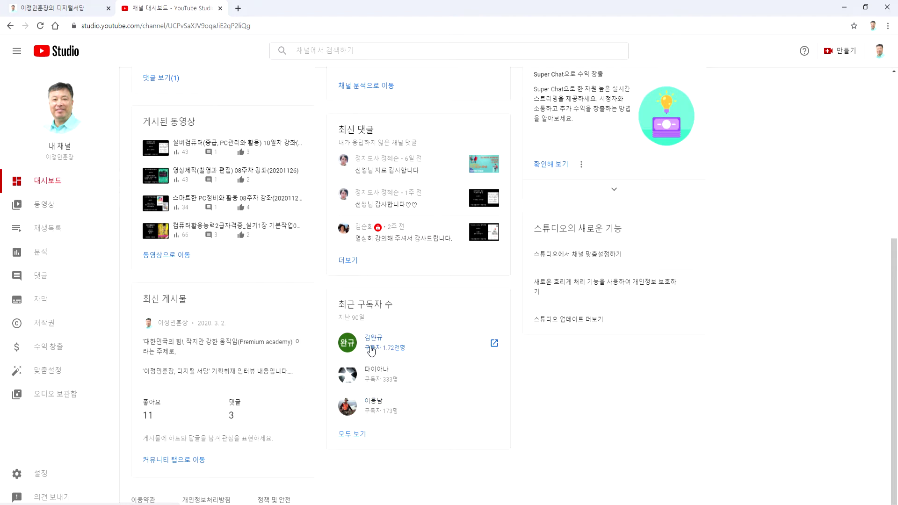
Examine the full list of recent subscribers, visit the third subscriber's channel, and close both the channel tab and the list.
click(359, 434)
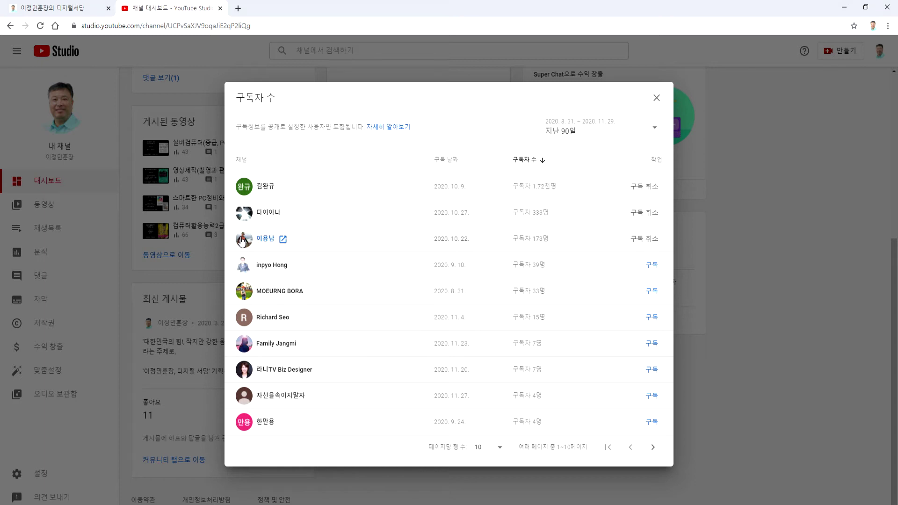
click(265, 239)
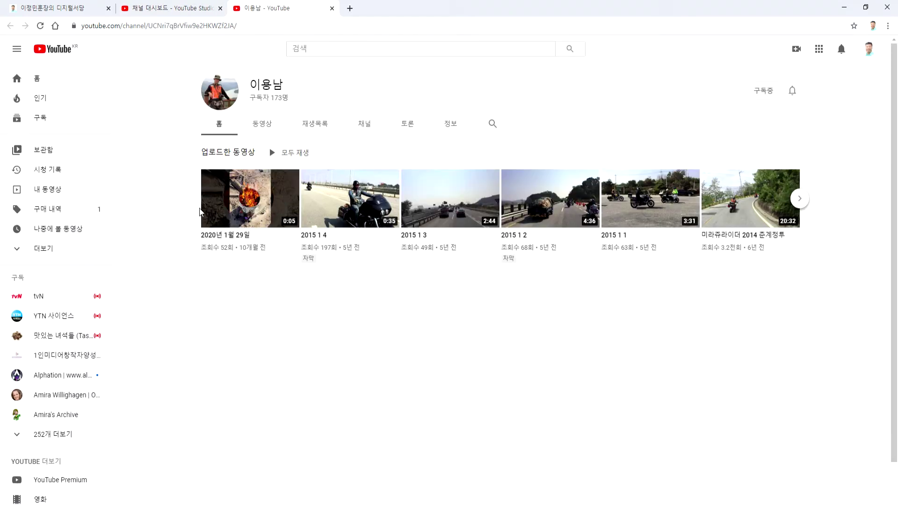
mouse_move(294, 201)
click(331, 8)
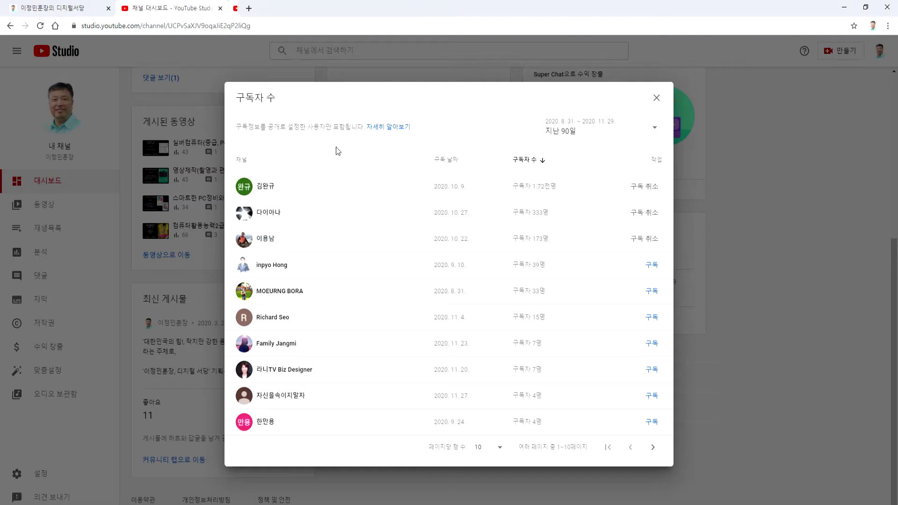
click(656, 97)
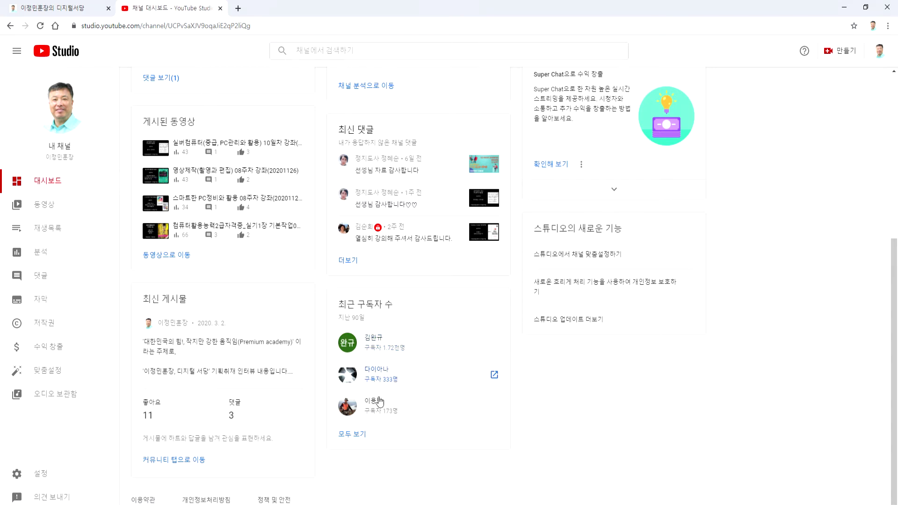
click(358, 434)
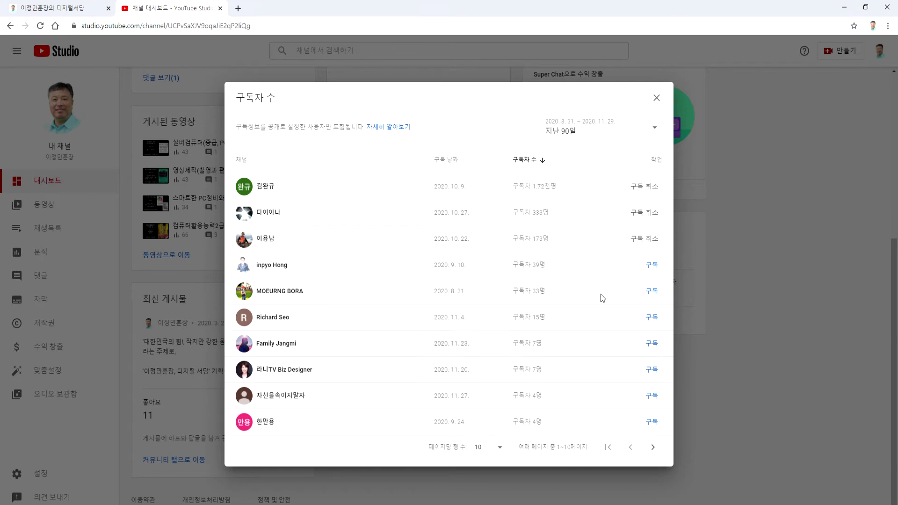
click(656, 98)
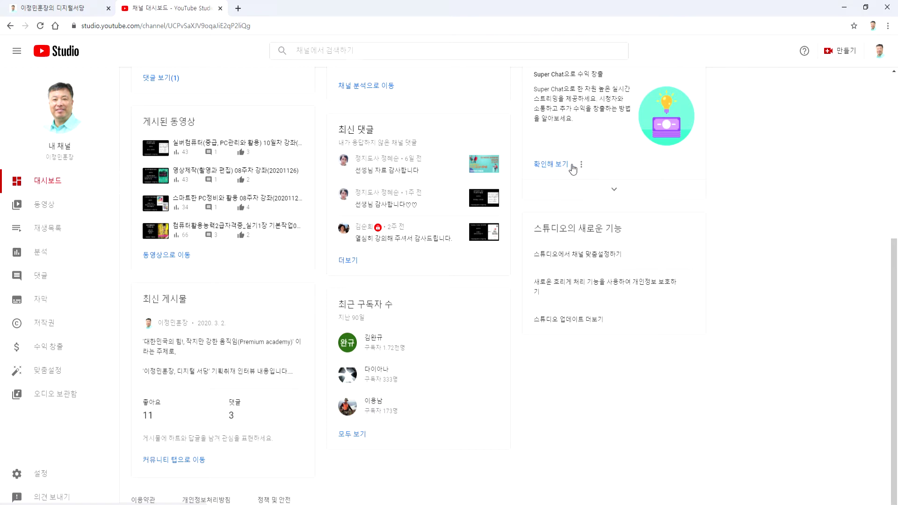
Open the channel's video list, look at the live streaming recordings (실시간 스트리밍), and return to the uploads (업로드).
scroll(622, 140, up, 3)
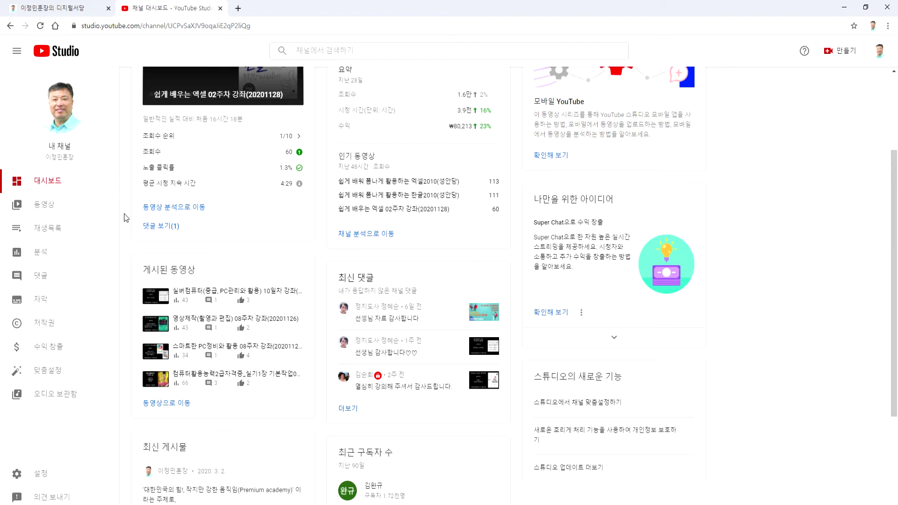
click(57, 204)
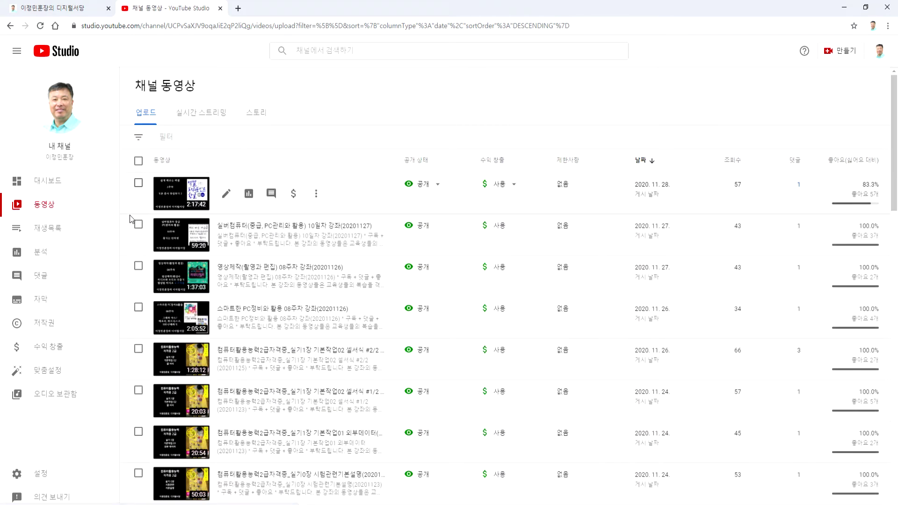
mouse_move(140, 208)
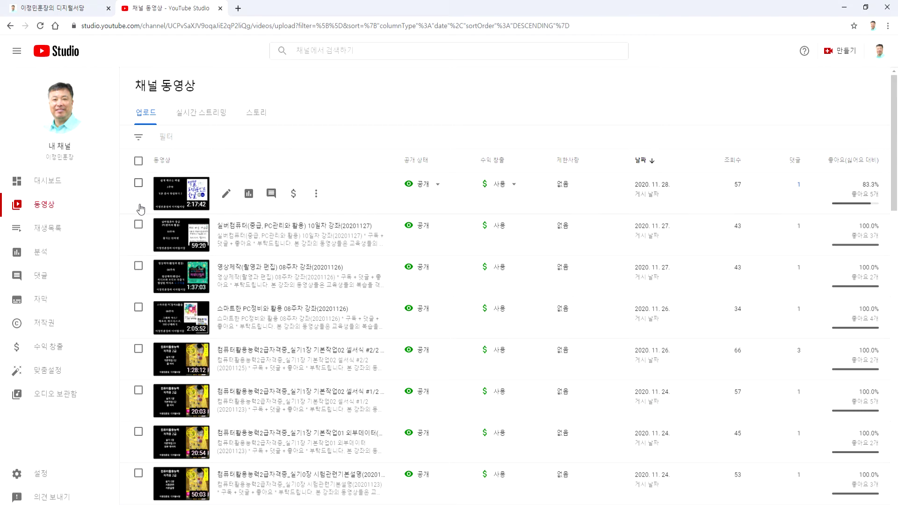
click(190, 116)
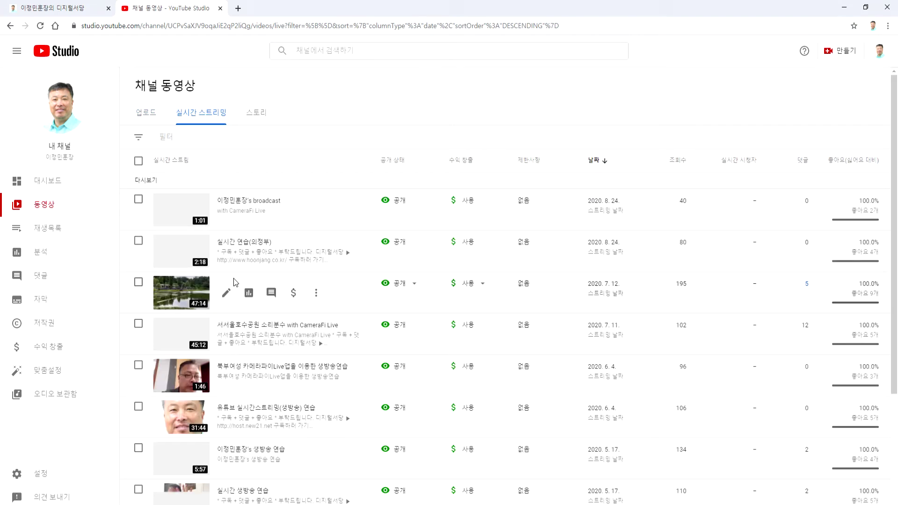
click(148, 116)
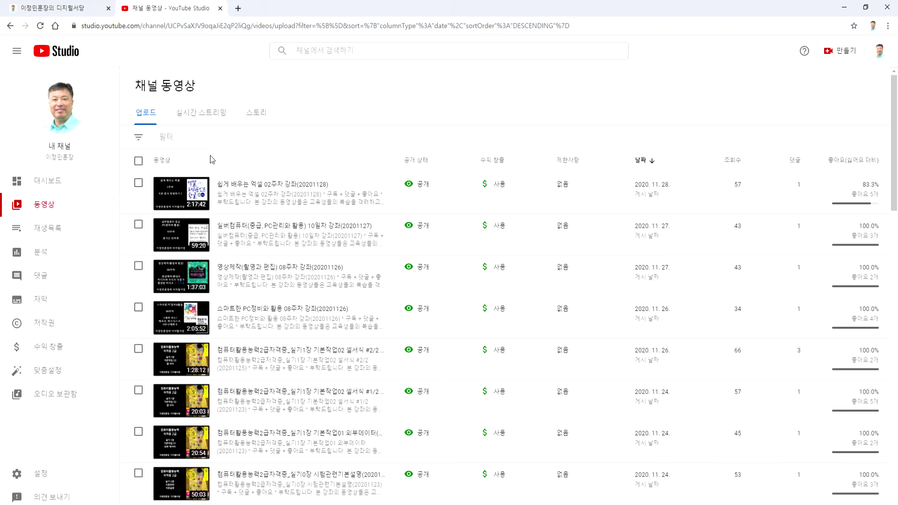
Open the channel analytics (분석) and examine the overview figures, the subscriber change details and the period's most popular videos.
click(49, 229)
click(37, 252)
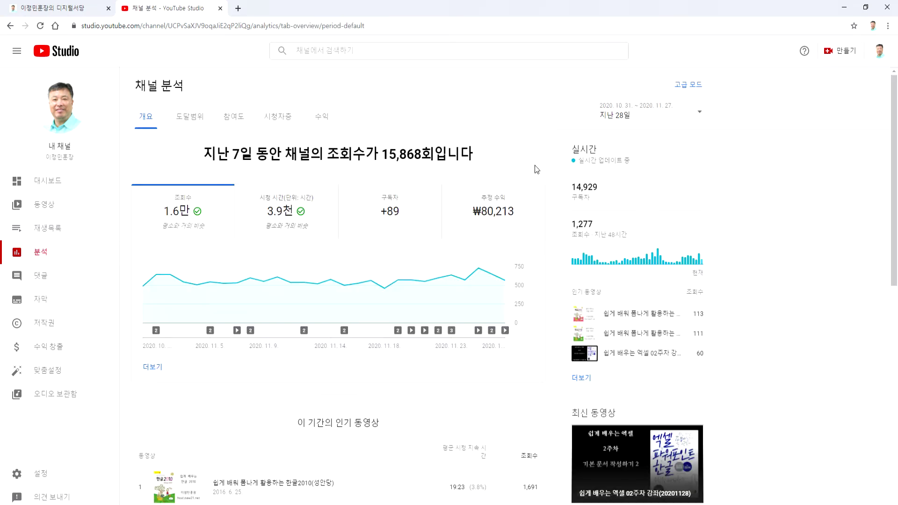
mouse_move(386, 219)
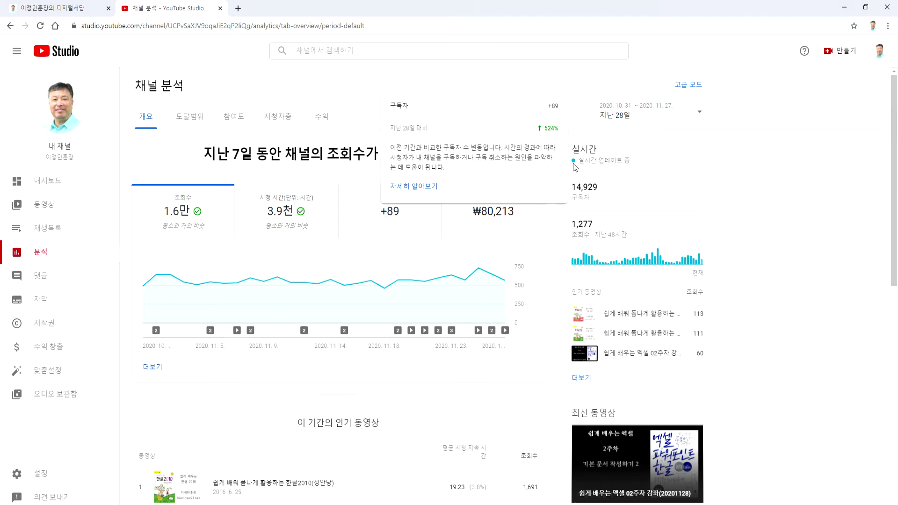
scroll(453, 255, down, 4)
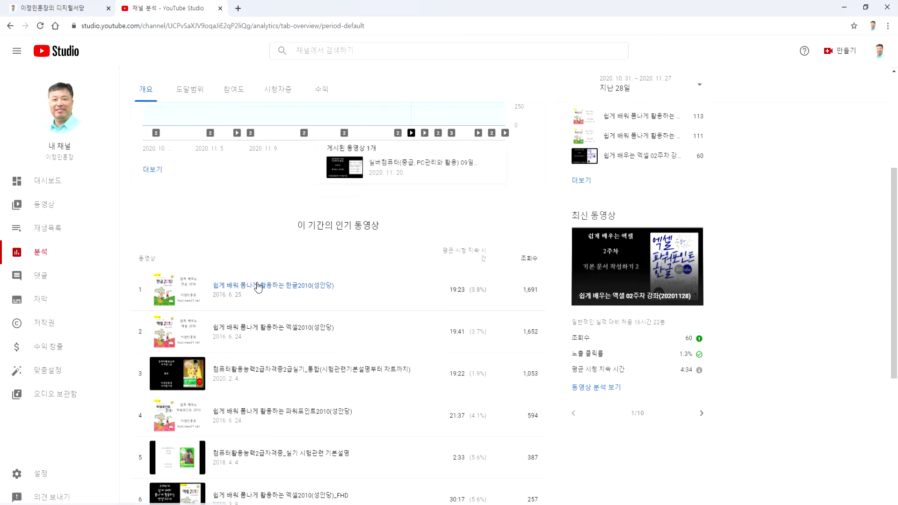
scroll(280, 275, down, 4)
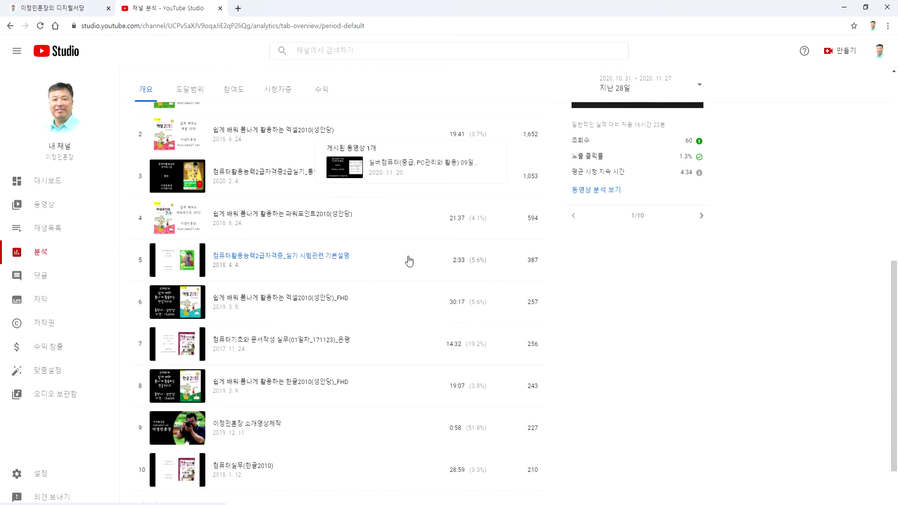
Open the channel comments (댓글) and read through the published comments that have not been answered.
click(26, 276)
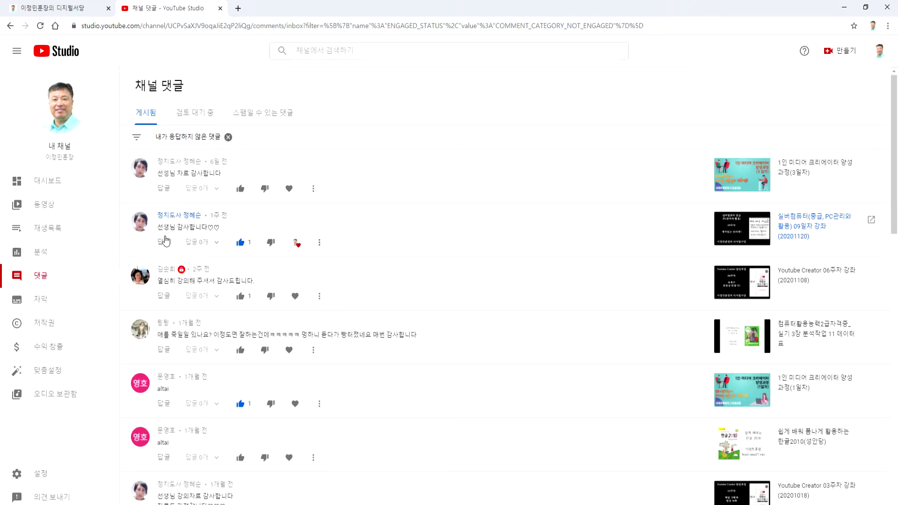
scroll(176, 260, down, 8)
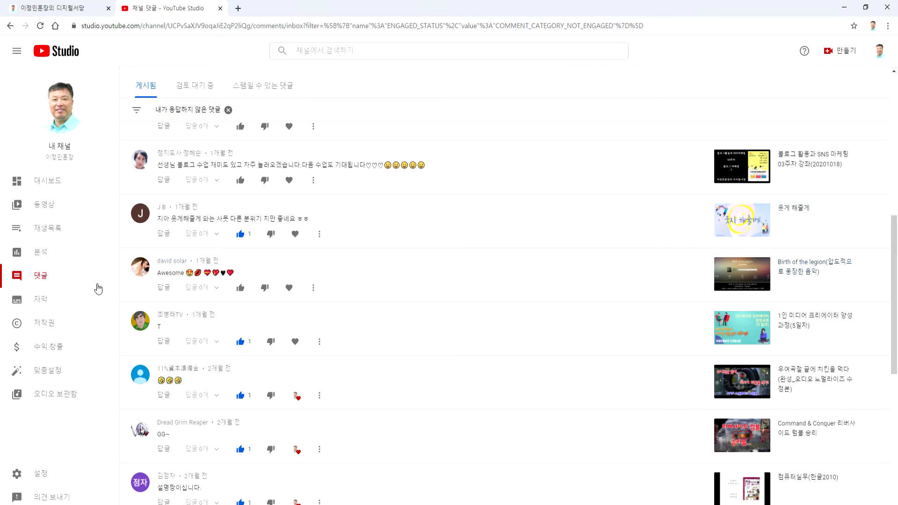
Visit the channel of the commenter who wrote "Awesome", look at its videos and home page, and close the channel.
click(148, 272)
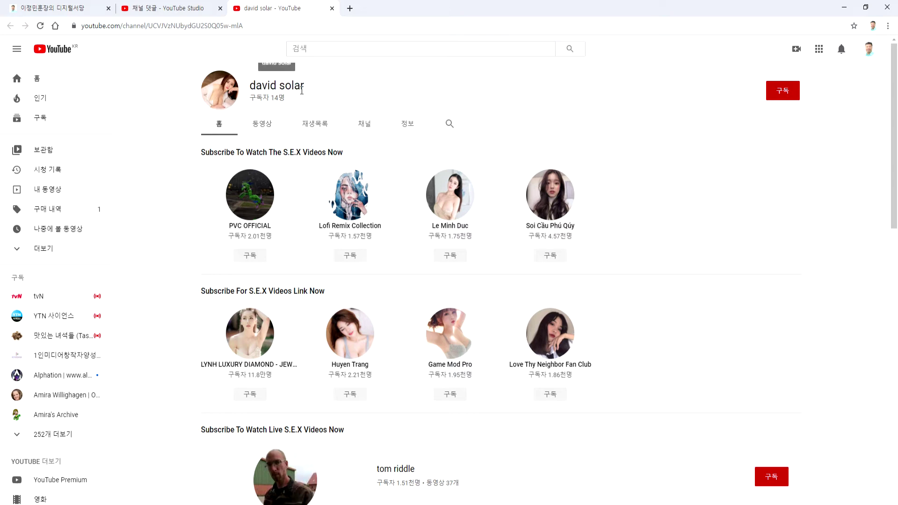
click(256, 135)
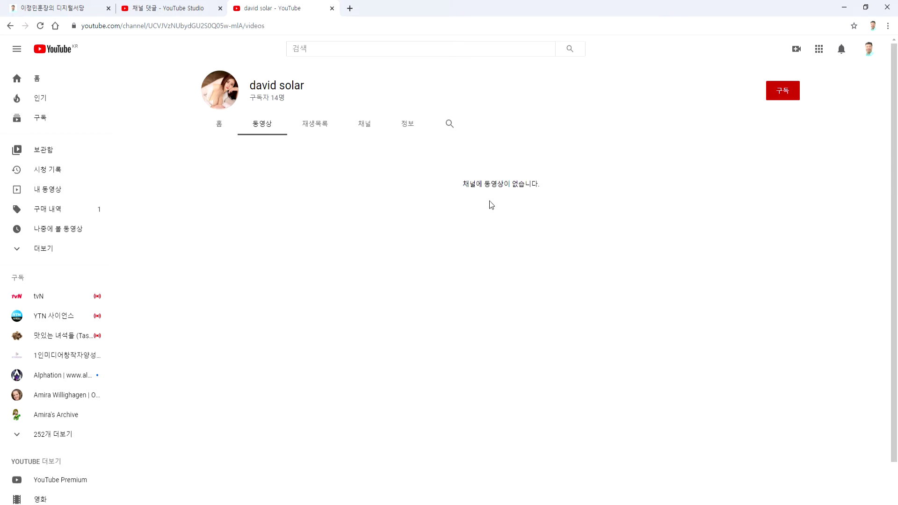
click(216, 124)
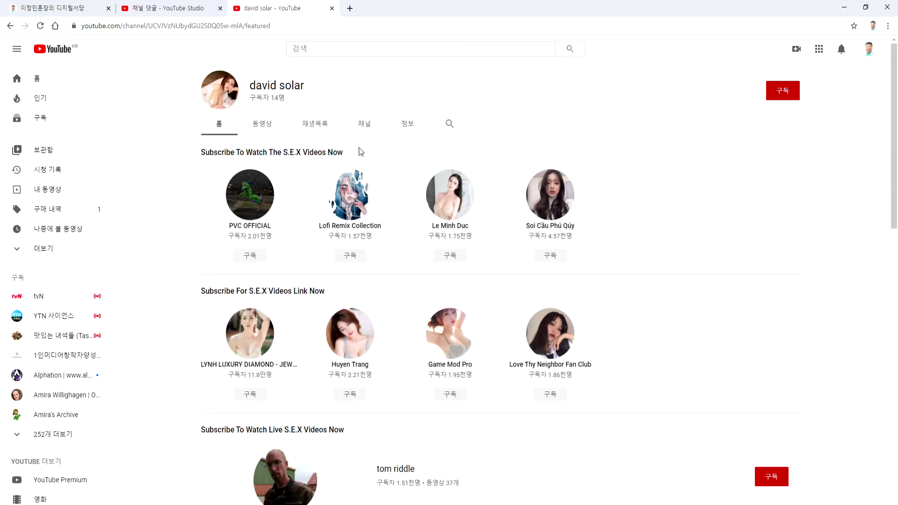
scroll(512, 304, down, 3)
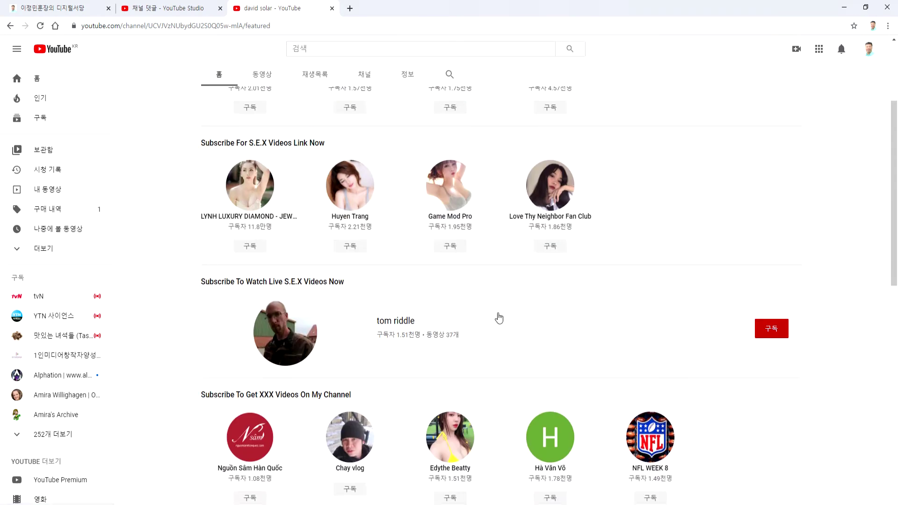
scroll(499, 318, up, 3)
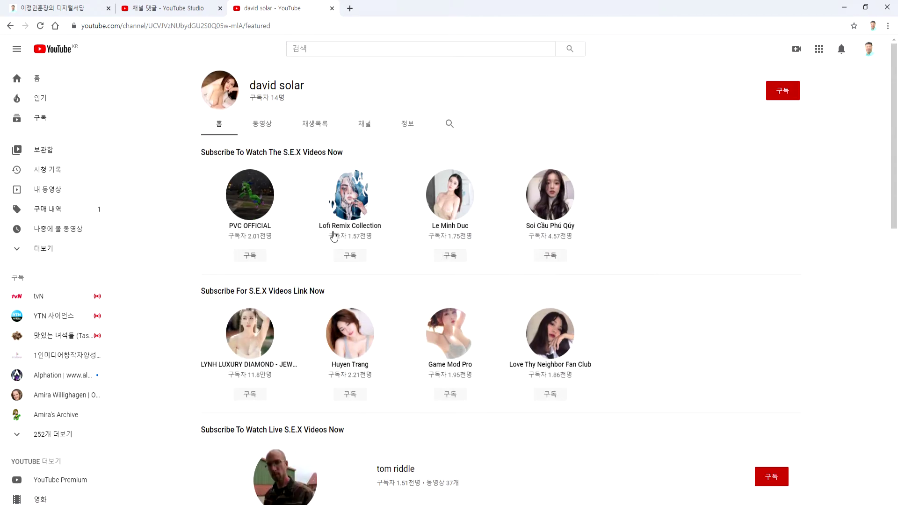
key(alt+Left)
key(alt+Left)
click(332, 8)
Read the older unanswered comments from two to four months ago, checking their likes.
scroll(178, 286, down, 5)
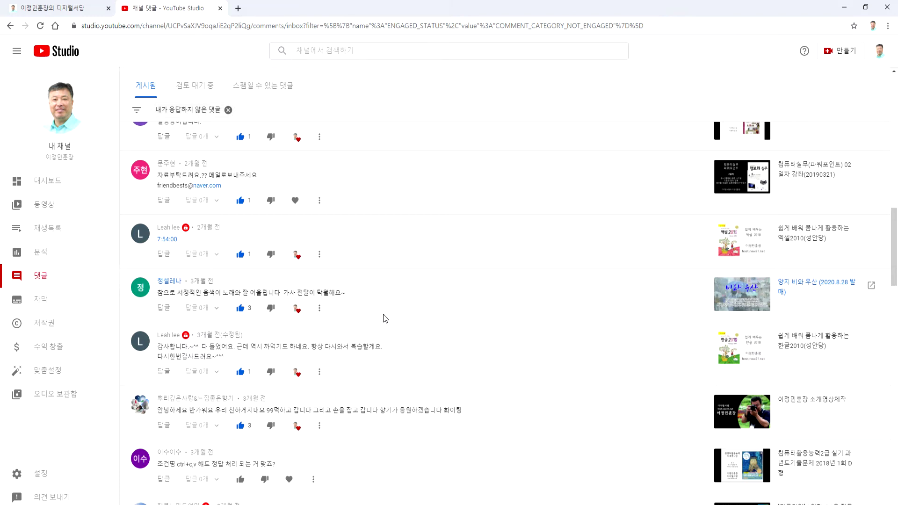
scroll(384, 319, down, 3)
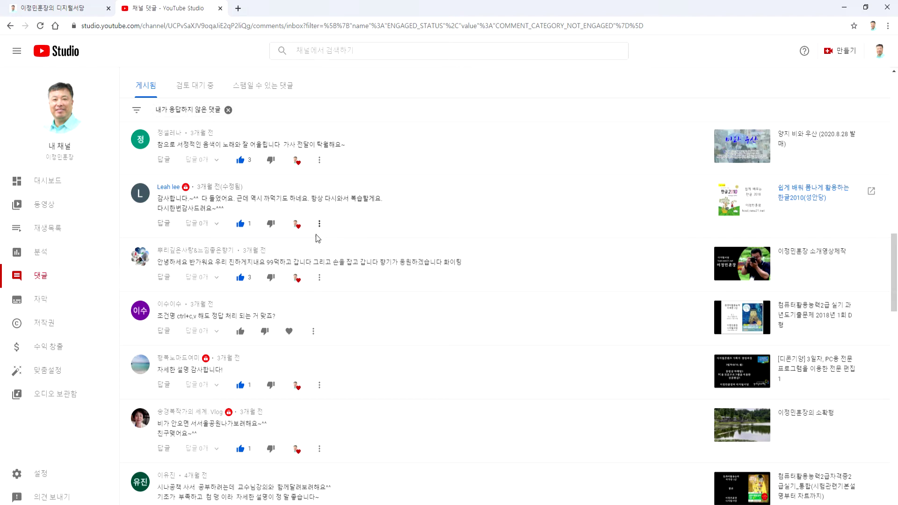
click(240, 224)
click(240, 224)
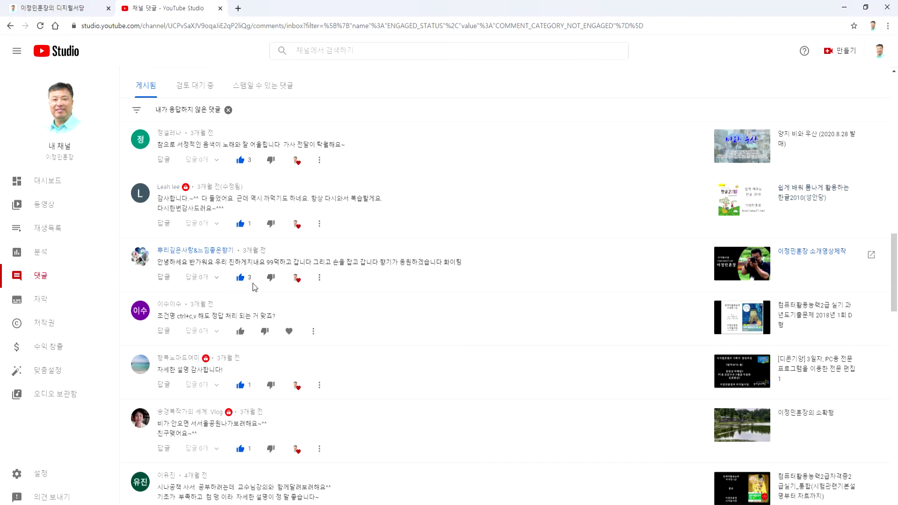
scroll(252, 283, down, 3)
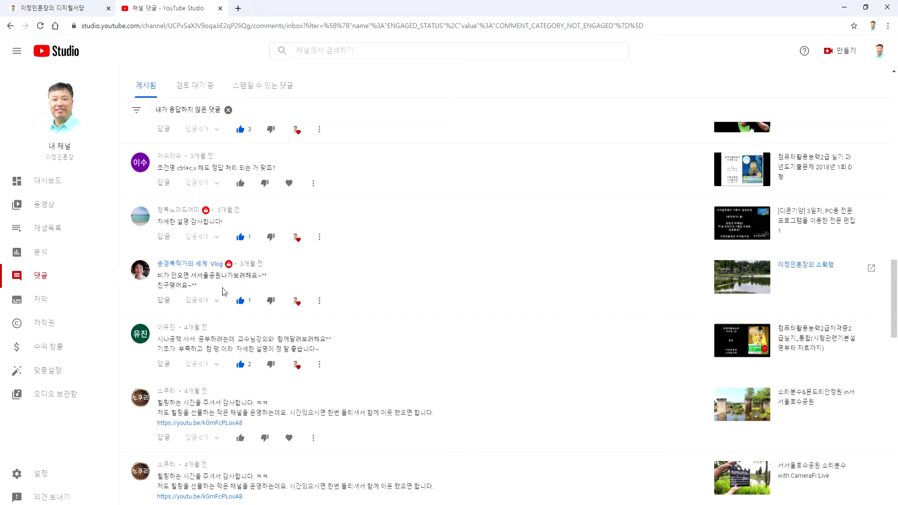
Visit the channel of the vlog commenter on the 소확행 video, examine its uploaded videos (동영상), and close the channel.
click(140, 270)
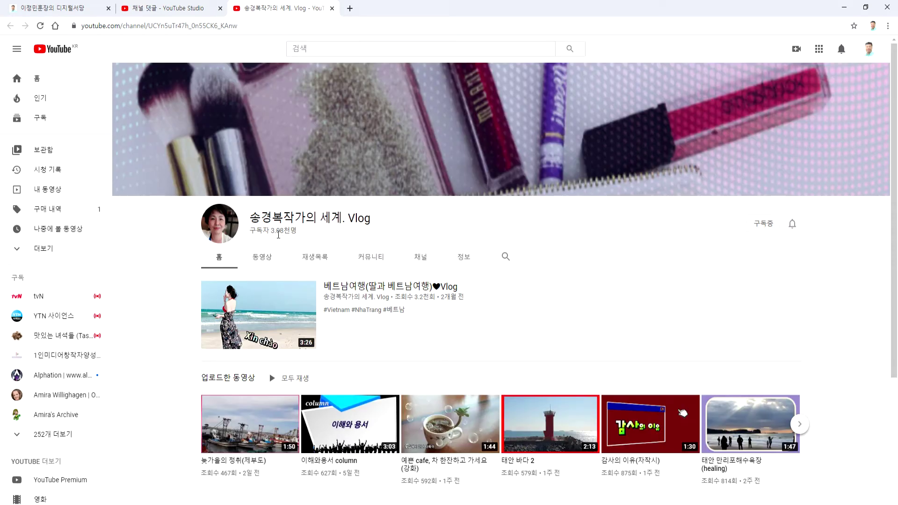
scroll(283, 269, down, 1)
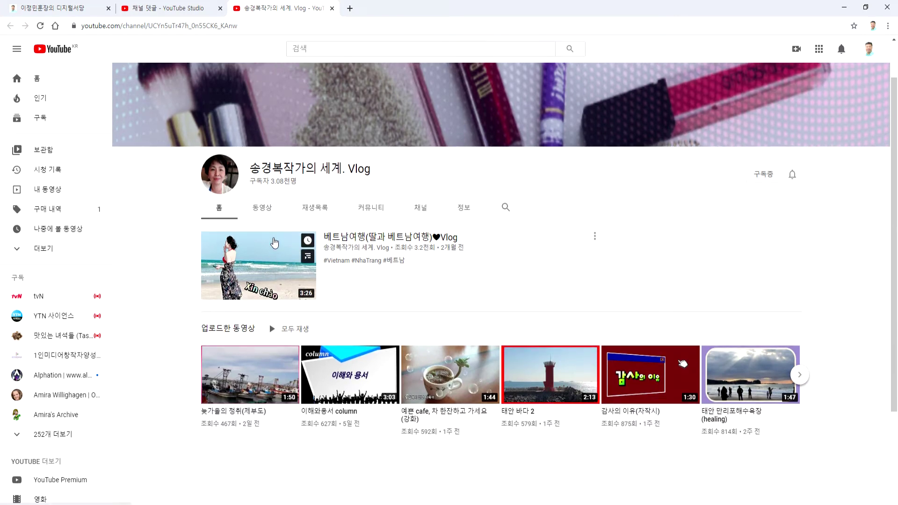
click(261, 208)
scroll(187, 282, down, 4)
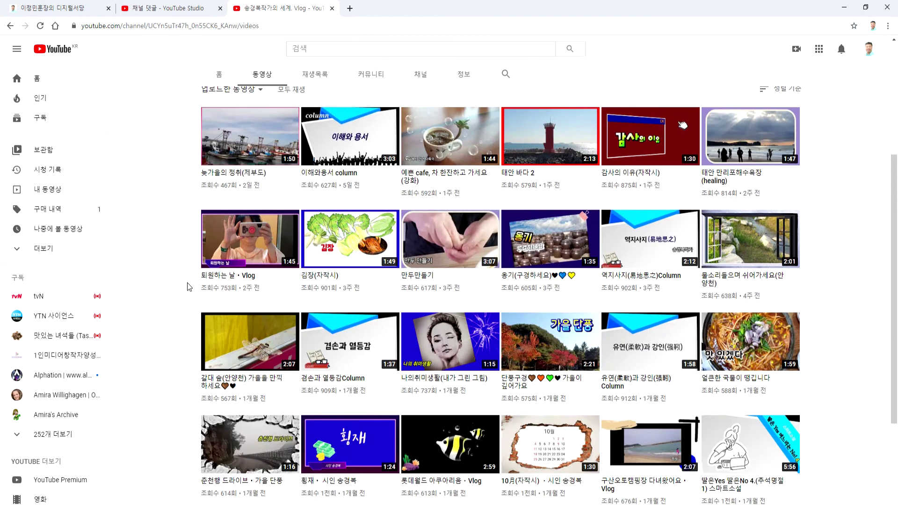
scroll(187, 282, down, 3)
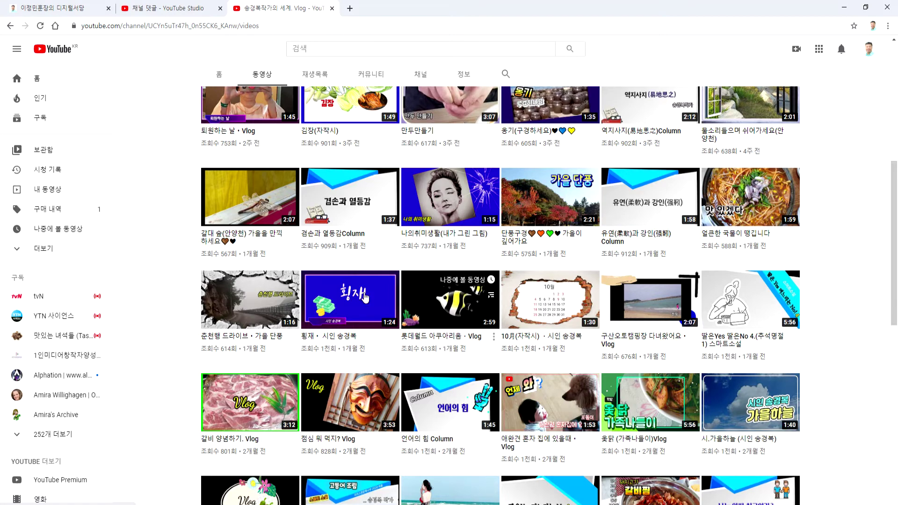
scroll(364, 298, down, 5)
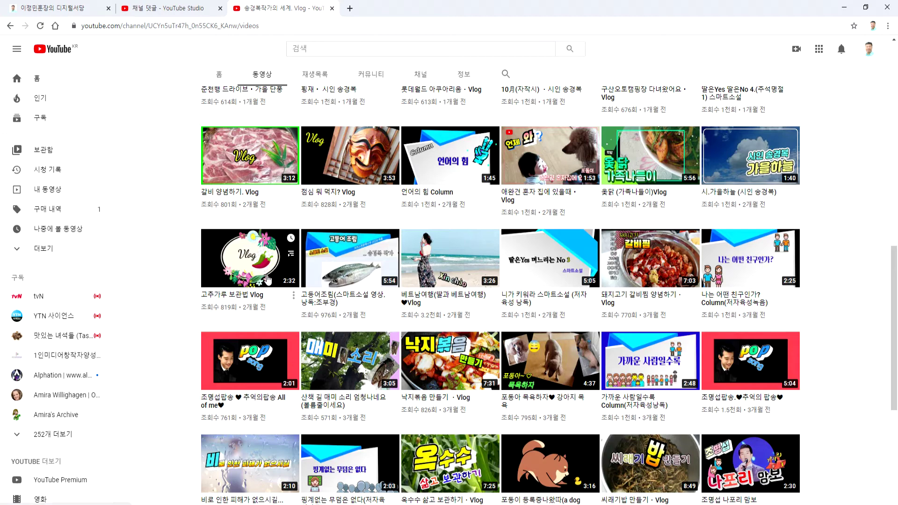
scroll(171, 329, down, 3)
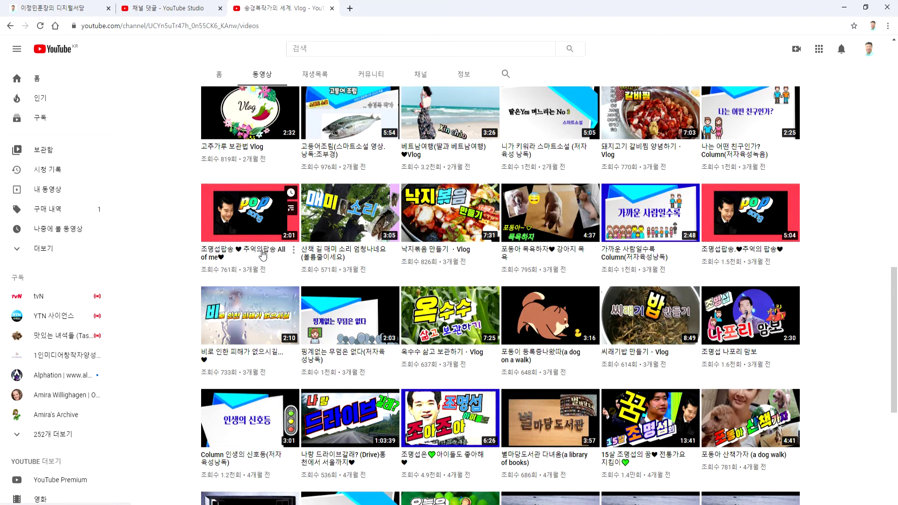
scroll(173, 318, down, 4)
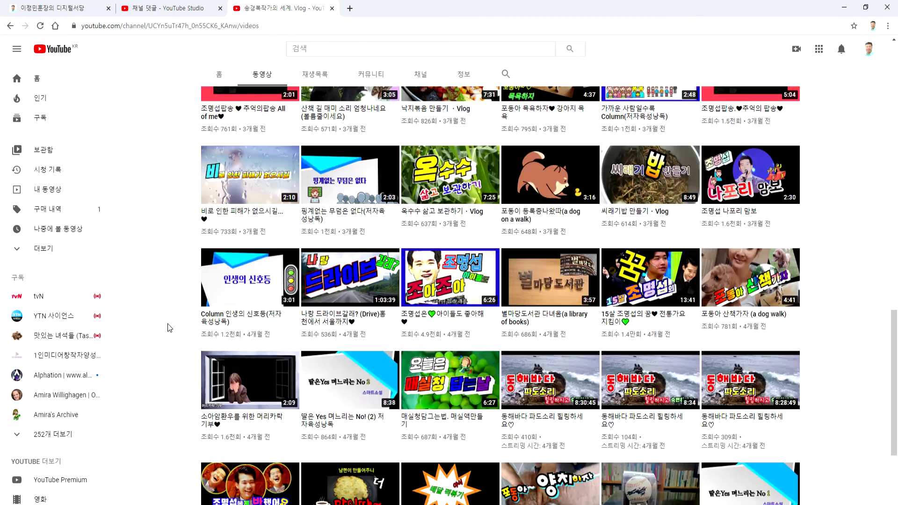
scroll(167, 324, down, 3)
scroll(168, 321, up, 7)
scroll(169, 321, up, 1)
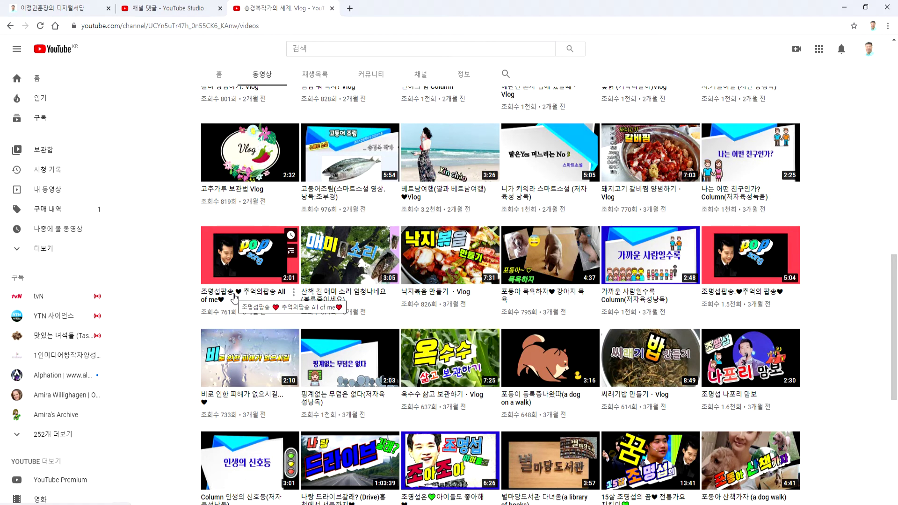
scroll(235, 298, up, 15)
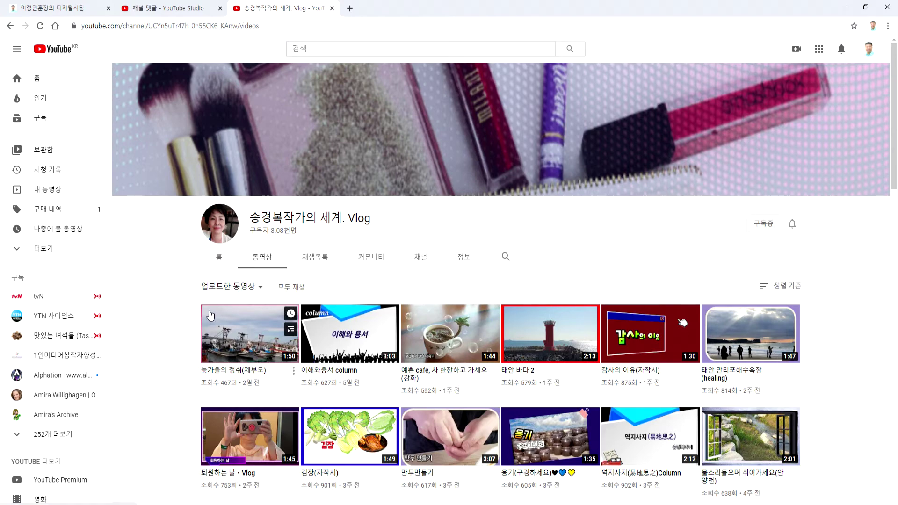
scroll(159, 327, down, 3)
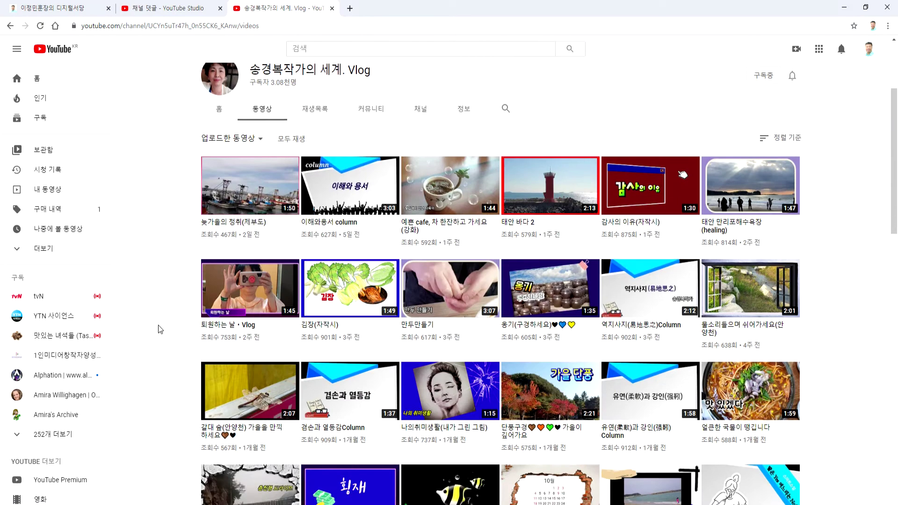
key(alt+Left)
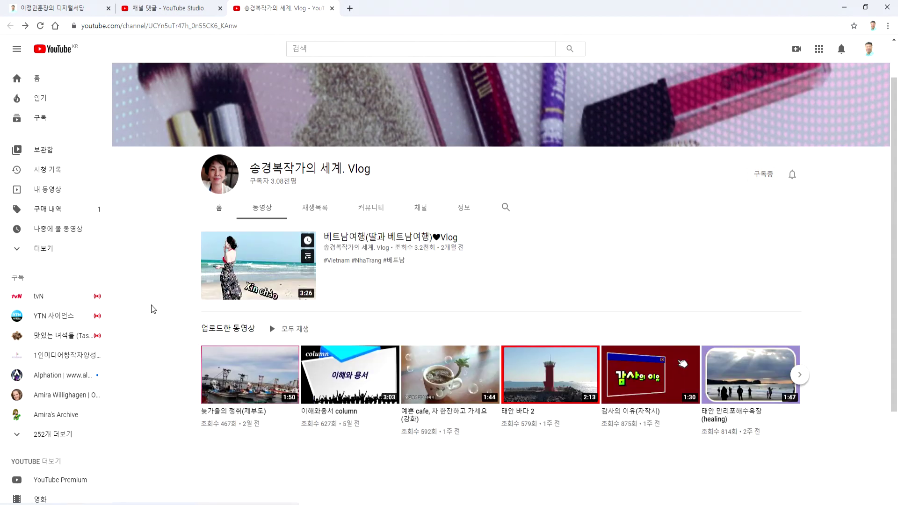
click(332, 8)
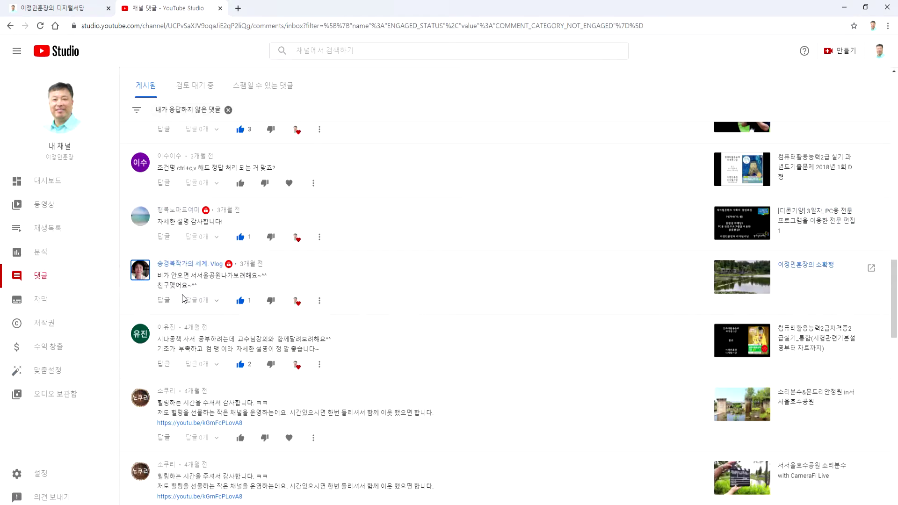
Open the channel subtitles (자막), select the video 쉽게 배우는 엑셀 02주차 강좌(20201128), and play it on YouTube.
click(45, 307)
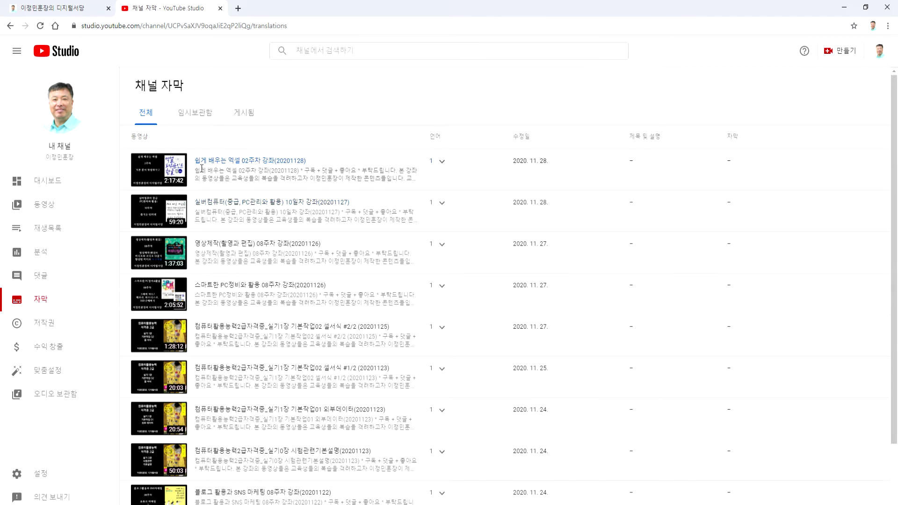
click(234, 162)
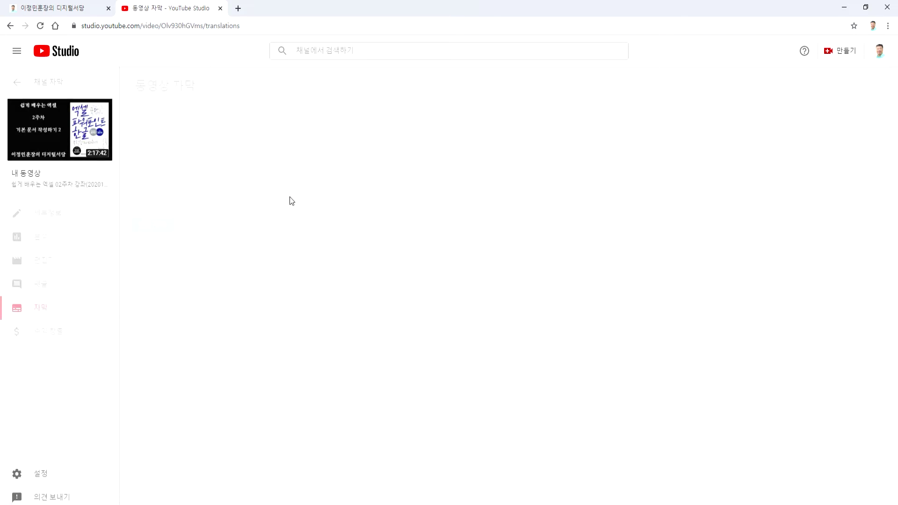
click(60, 133)
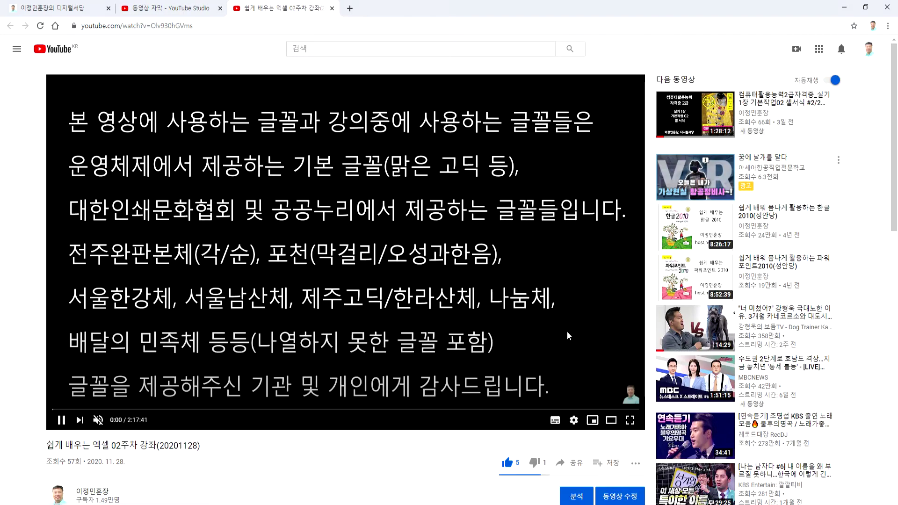
Turn on the auto-generated Korean subtitles (한국어 (자동 생성됨)) for the video and skip ahead to about 23 minutes.
scroll(567, 331, down, 2)
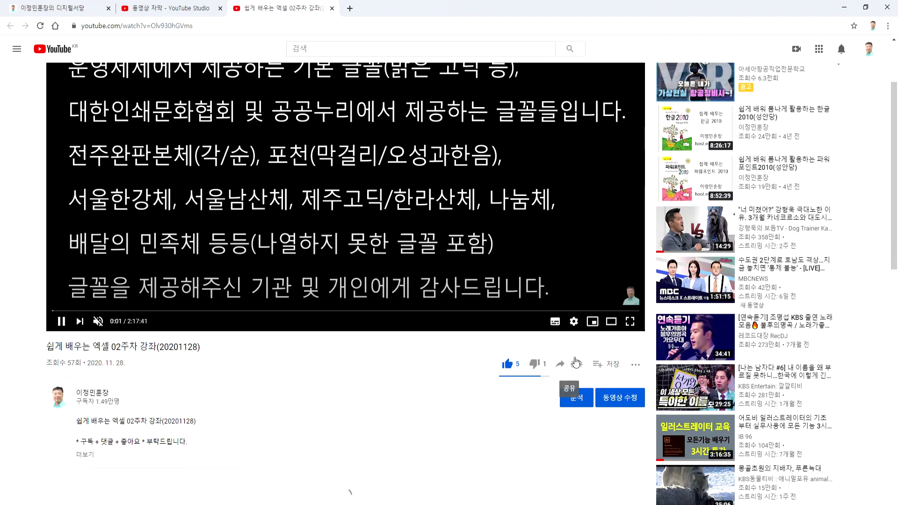
click(573, 323)
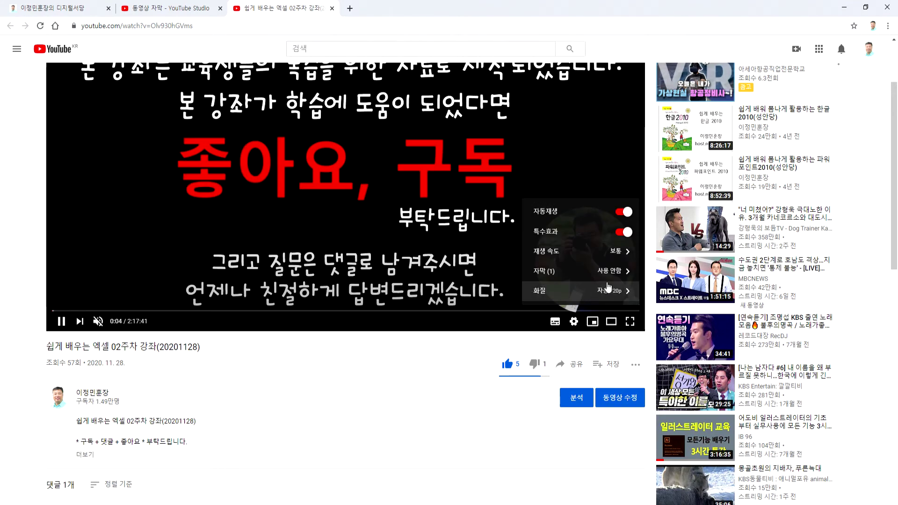
click(566, 271)
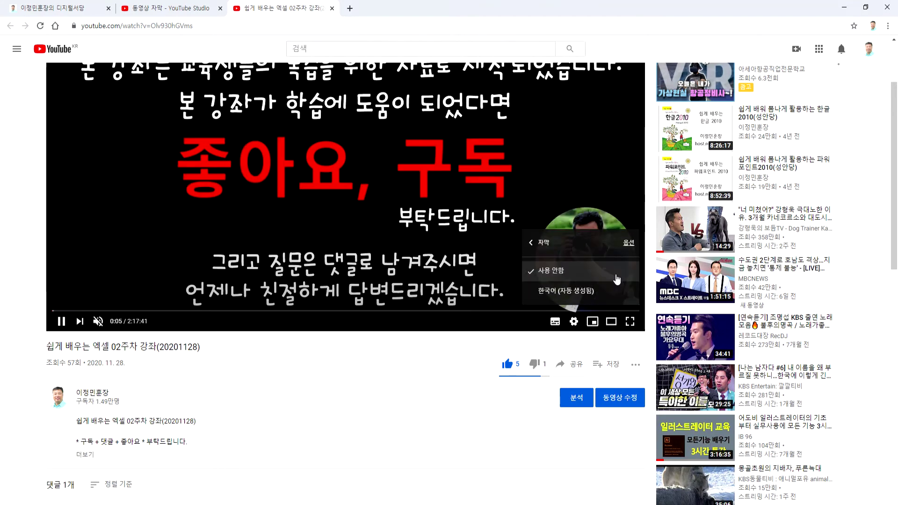
click(565, 293)
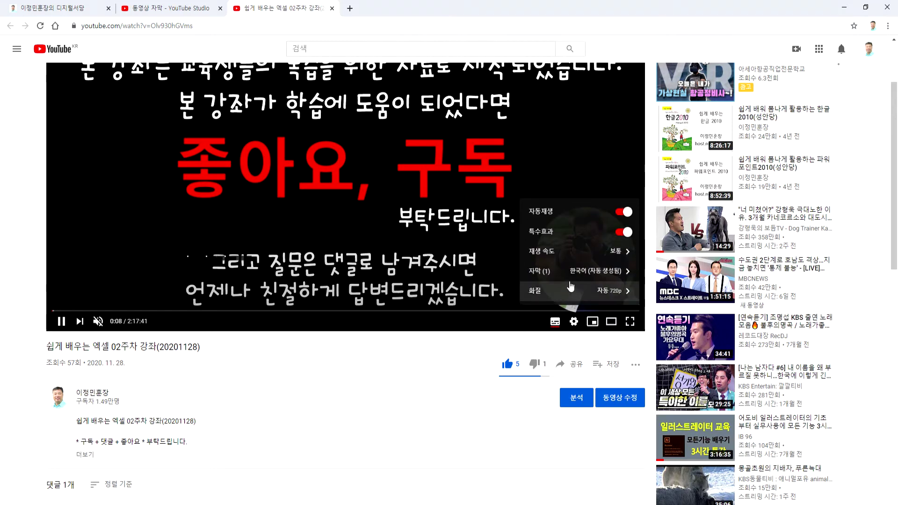
click(150, 310)
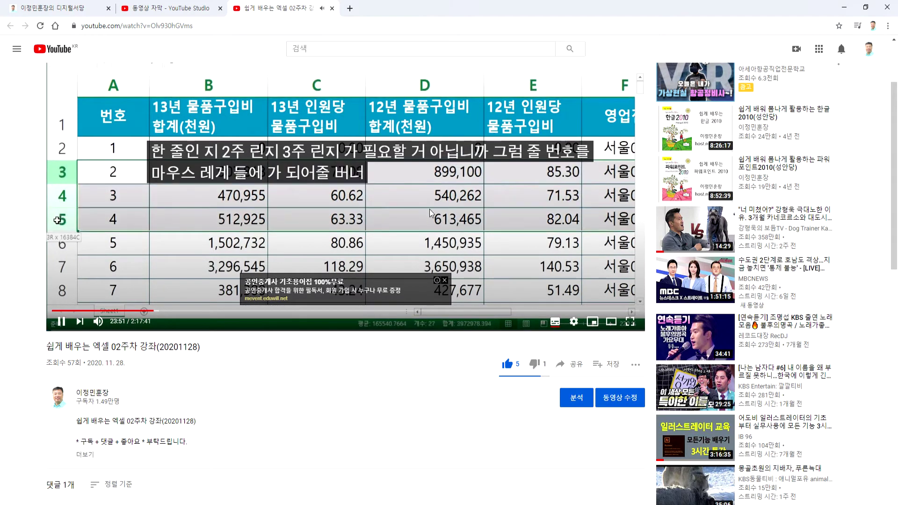
Play the Excel lecture up to about 24:18, pausing to compare the auto-generated subtitles with the lesson.
click(211, 192)
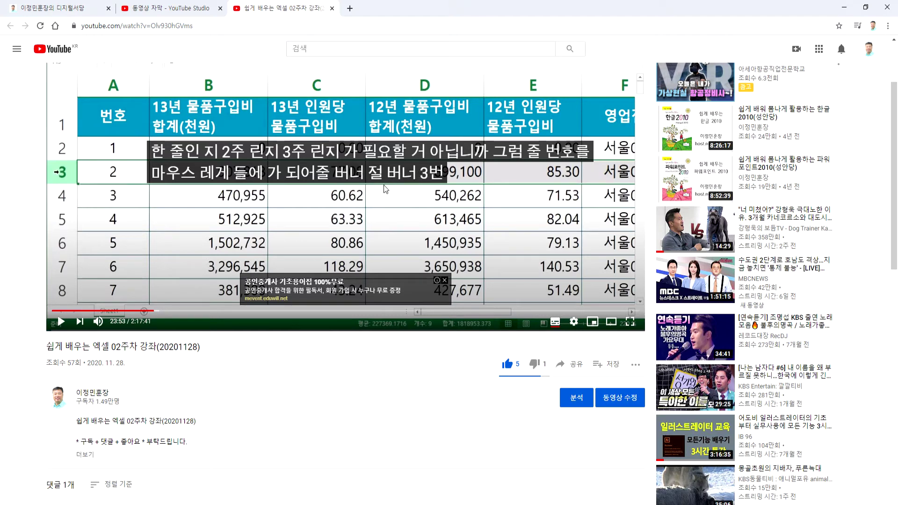
click(346, 190)
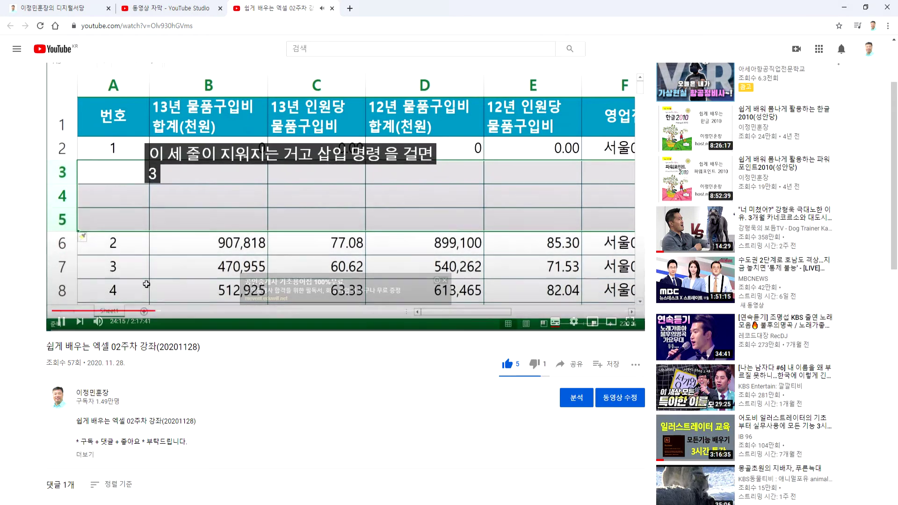
click(250, 181)
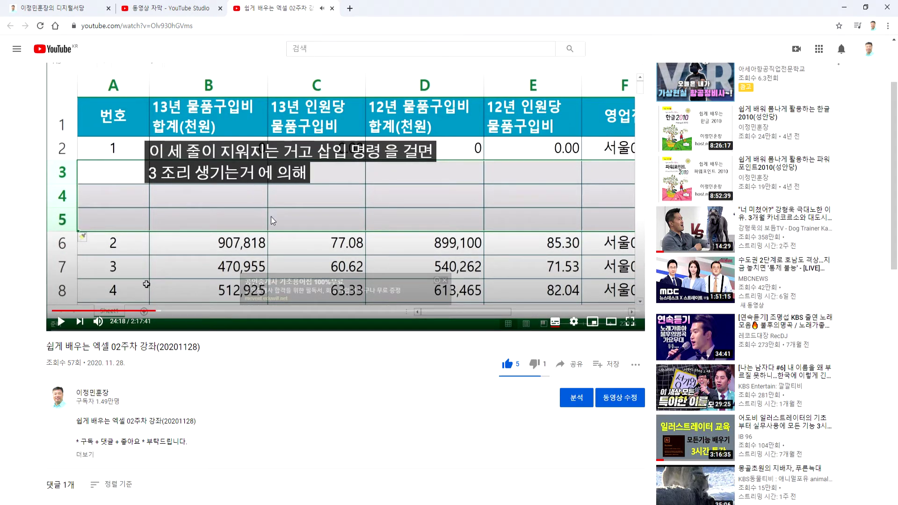
Turn off the subtitles of the paused Excel lecture by setting 자막 to 사용 안함.
click(573, 321)
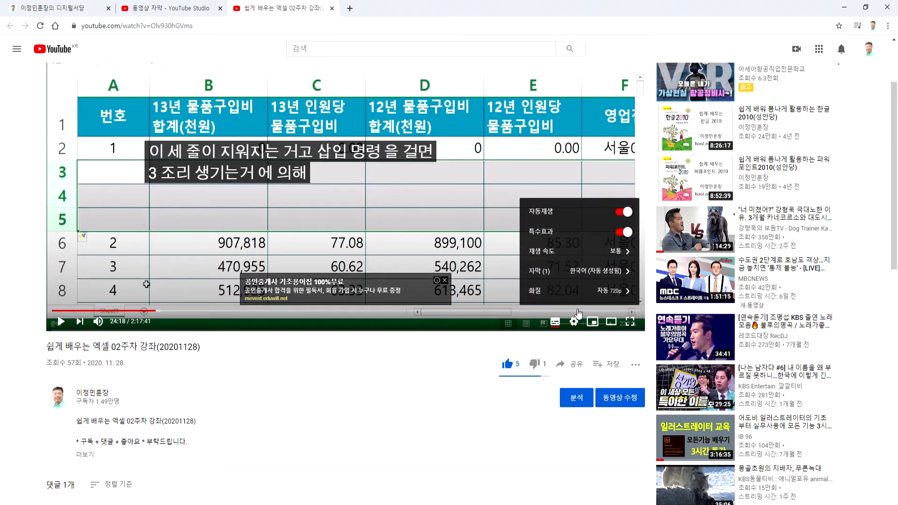
click(601, 276)
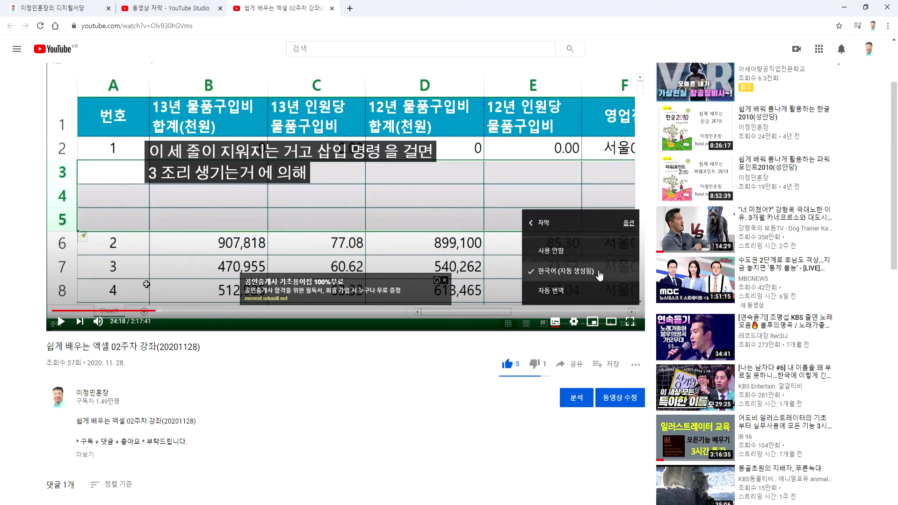
click(563, 252)
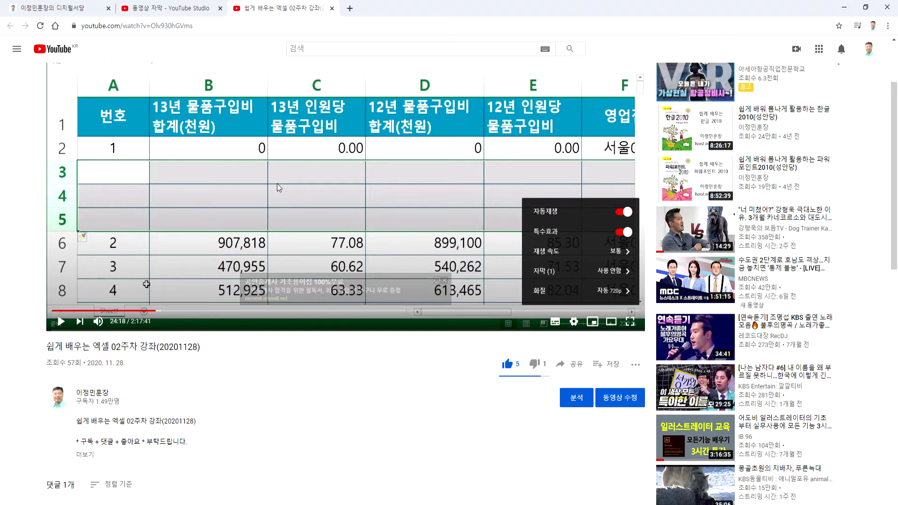
Resume the lecture at about 49 minutes and dismiss the banner ad over the video.
scroll(385, 193, up, 1)
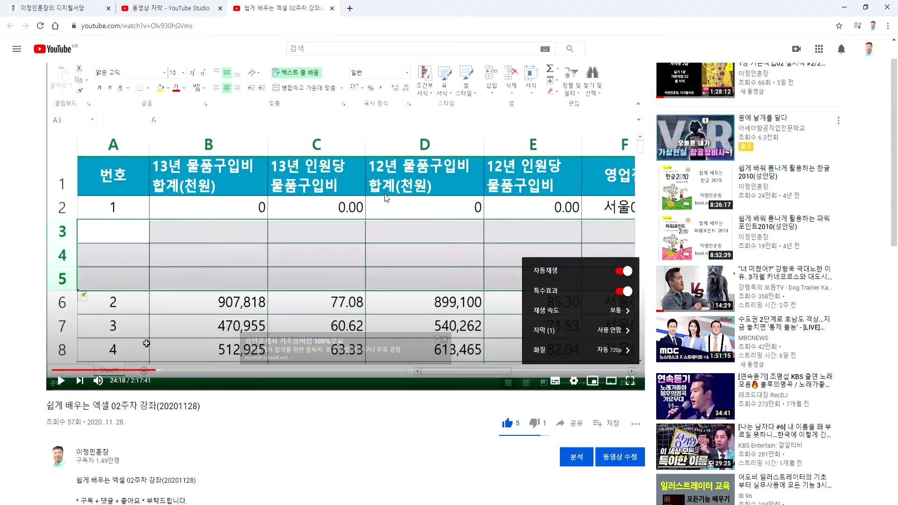
click(384, 193)
click(281, 257)
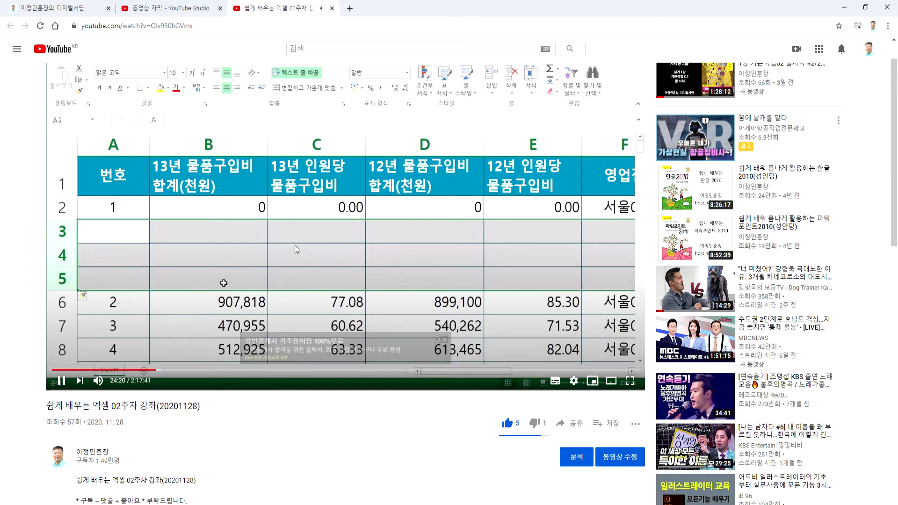
click(192, 370)
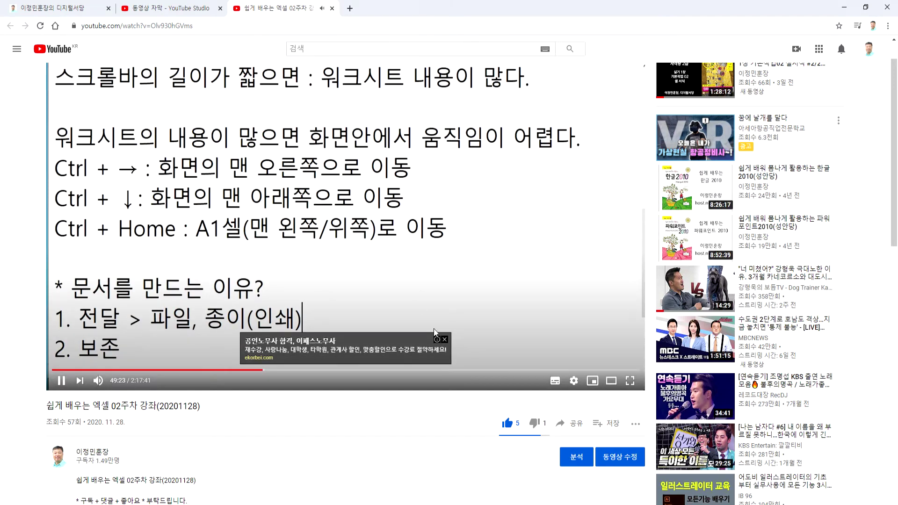
click(444, 340)
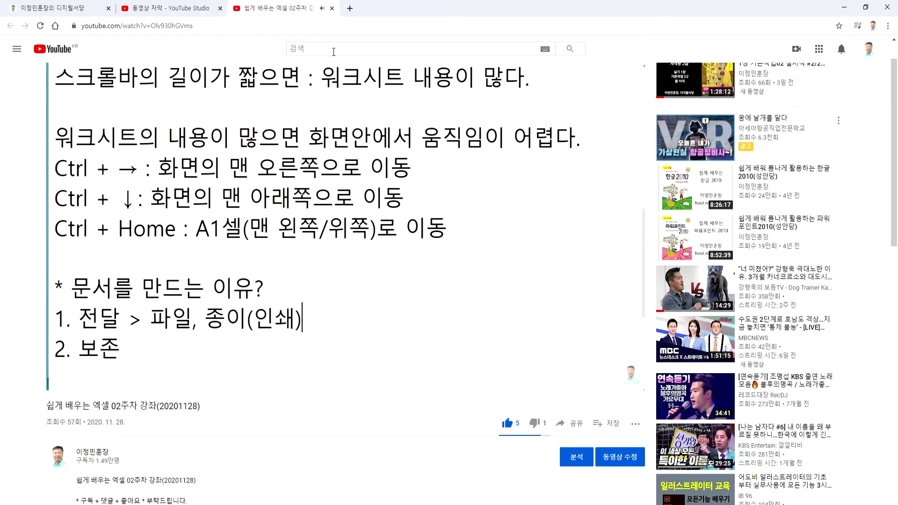
Look over the recommended videos on the YouTube home page and check the week 9 lecture notes in Notepad.
click(53, 48)
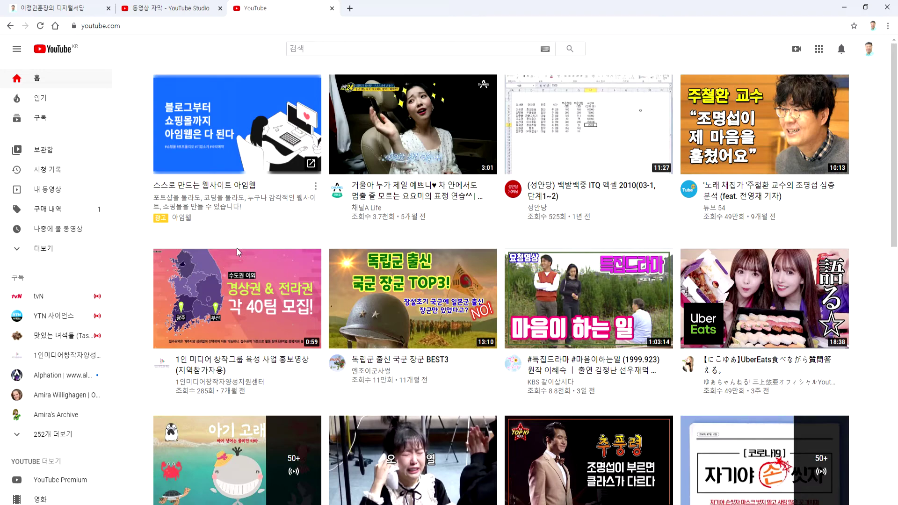
scroll(237, 248, down, 4)
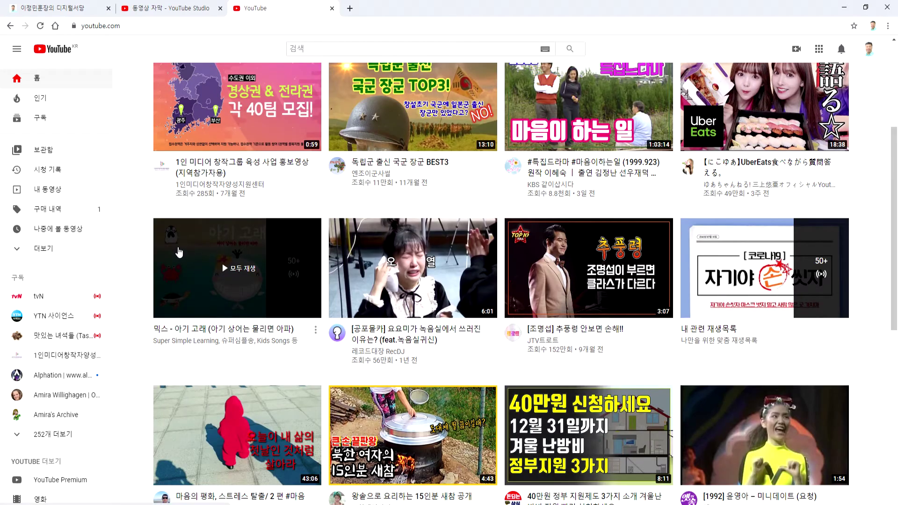
scroll(178, 253, up, 3)
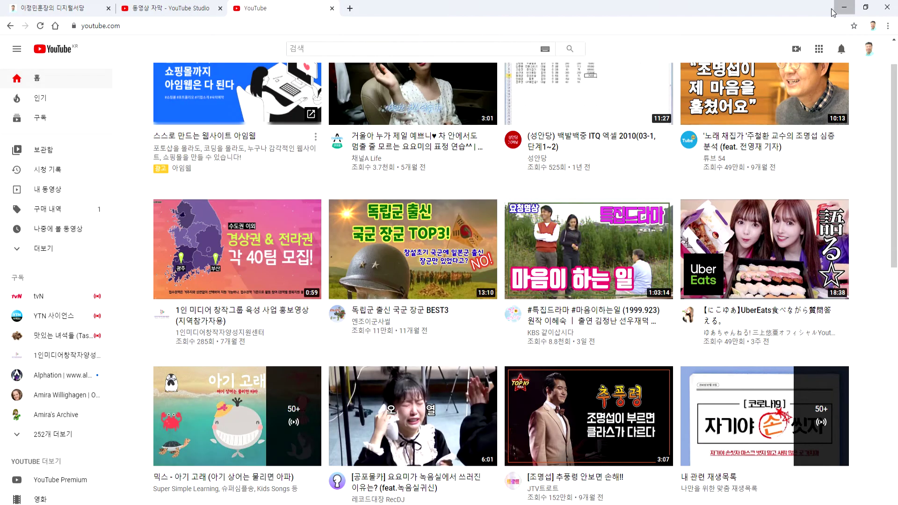
click(835, 8)
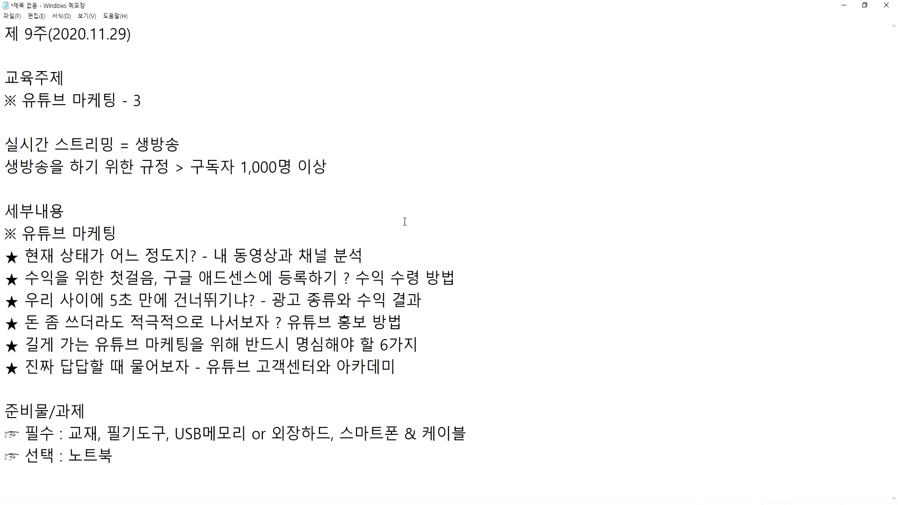
click(152, 501)
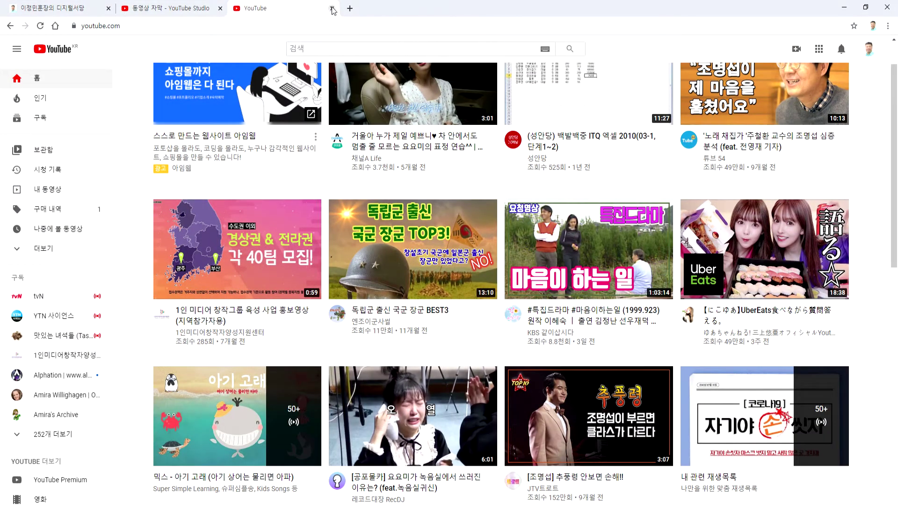
Close the YouTube home page and highlight the Google heading in the link directory on hoonjang.co.kr.
click(332, 9)
click(60, 8)
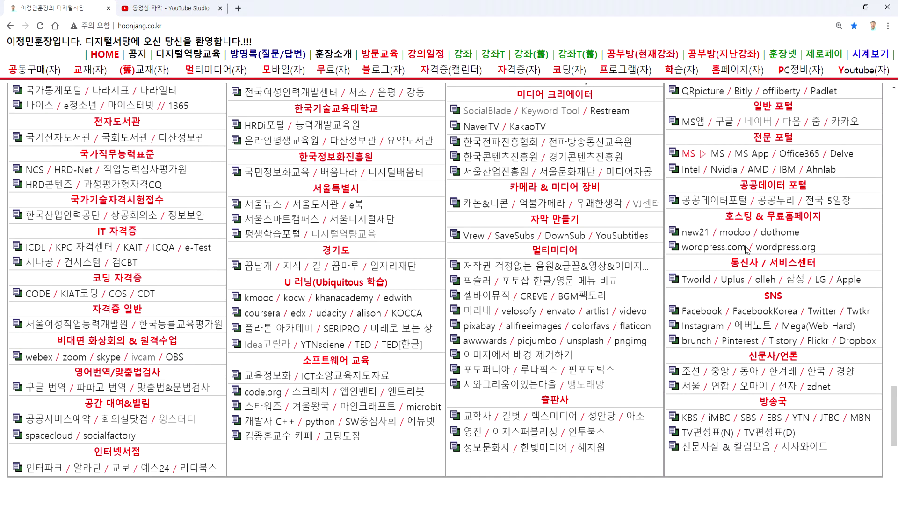
scroll(643, 230, up, 2)
drag(534, 128, 576, 127)
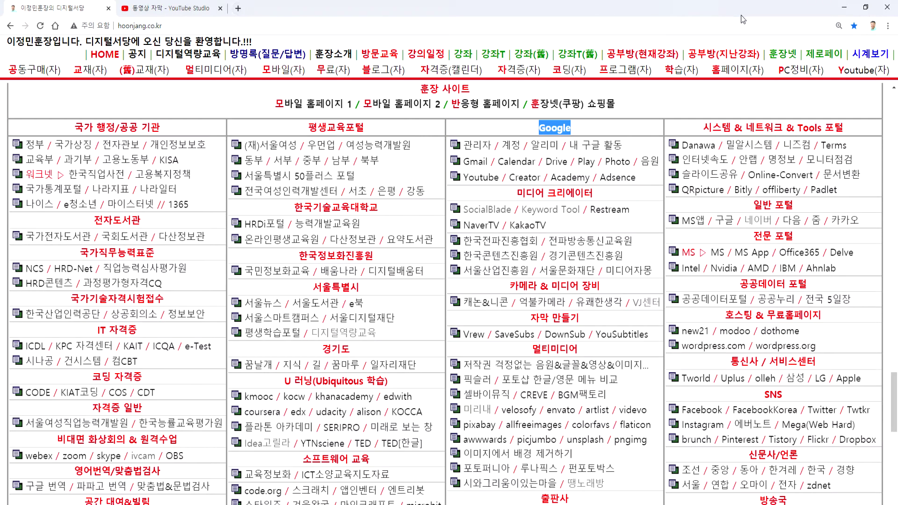
Look through the Google apps list on a new page, close it, and return to the hoonjang.co.kr link directory.
click(240, 9)
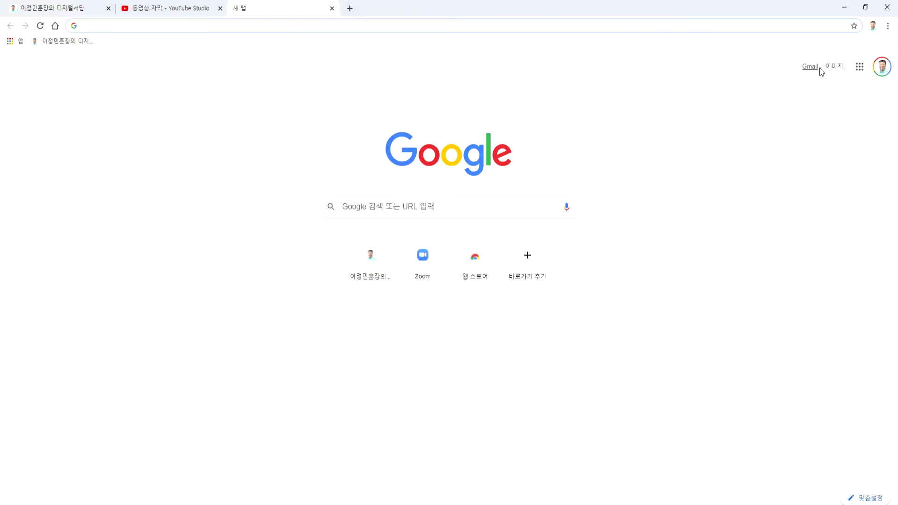
click(859, 67)
scroll(824, 255, down, 3)
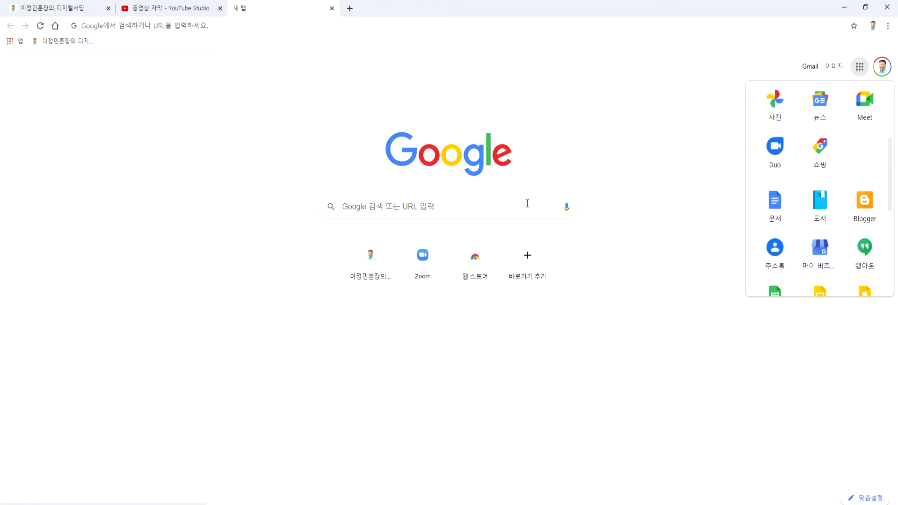
click(331, 9)
click(96, 13)
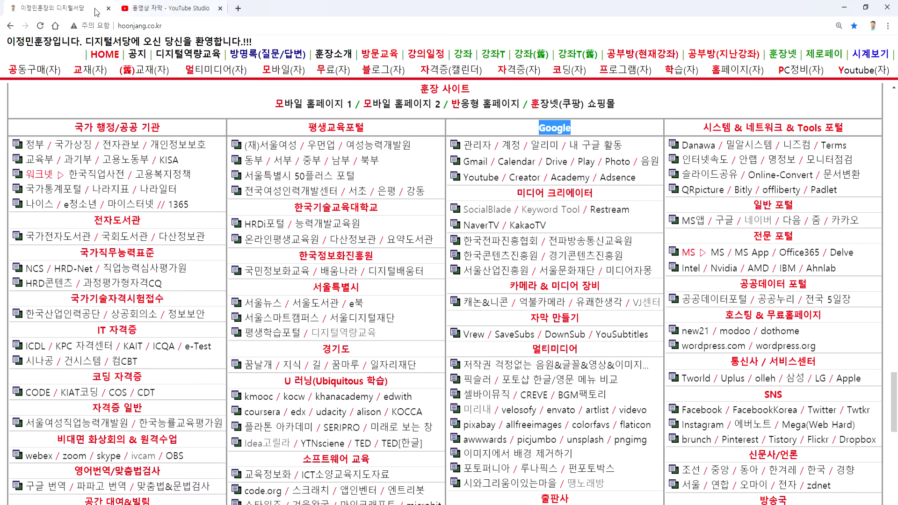
Open Google AdSense from the site's Google link list and log in to the AdSense account.
click(616, 179)
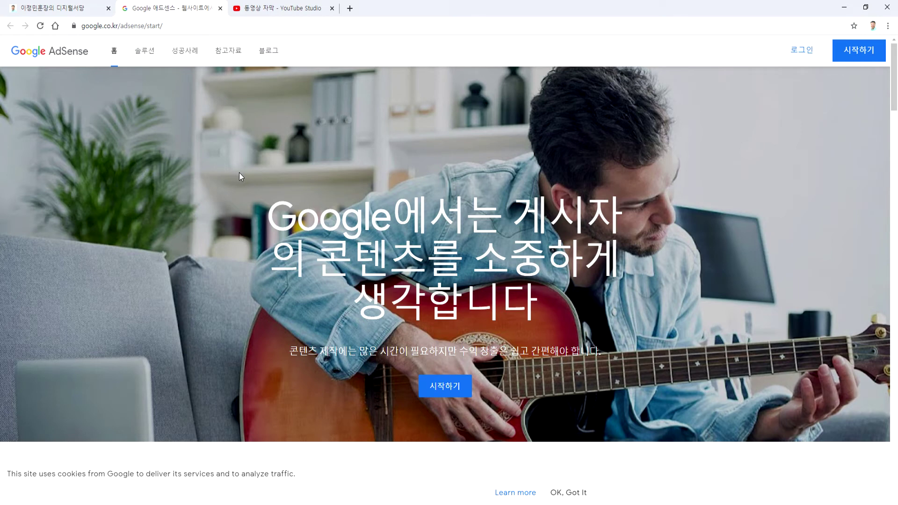
click(812, 55)
scroll(361, 225, down, 2)
scroll(370, 227, down, 4)
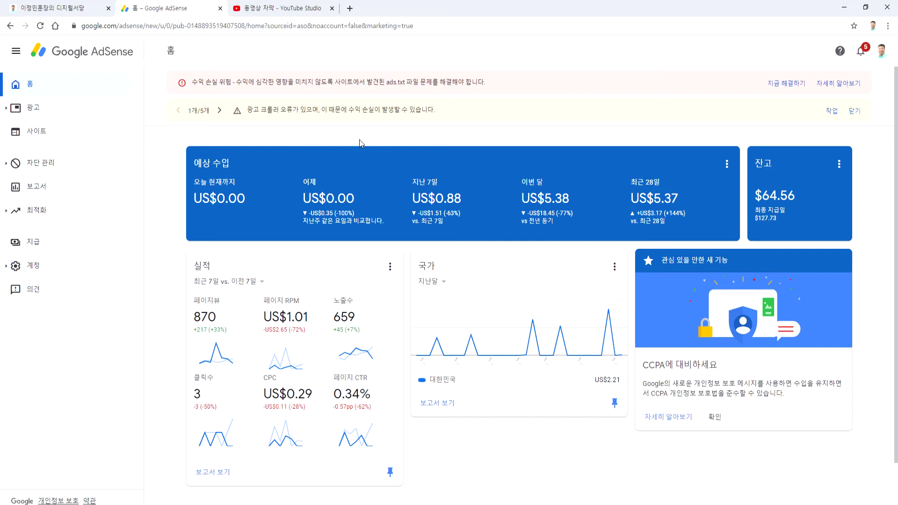
Look through the hoonjang.co.kr home page, the 공부방(현재강좌) board and the 디지털역량교육 page for ad areas.
click(56, 8)
scroll(346, 213, up, 14)
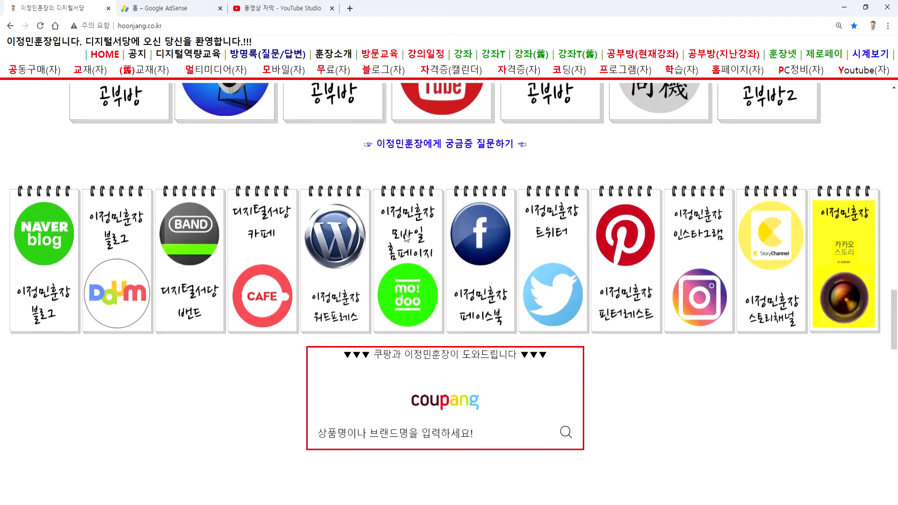
scroll(405, 239, down, 8)
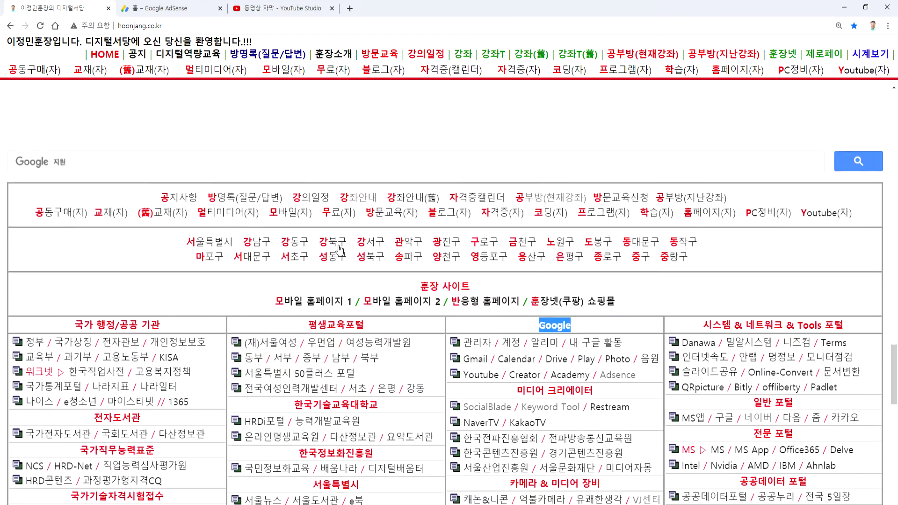
click(575, 57)
click(627, 58)
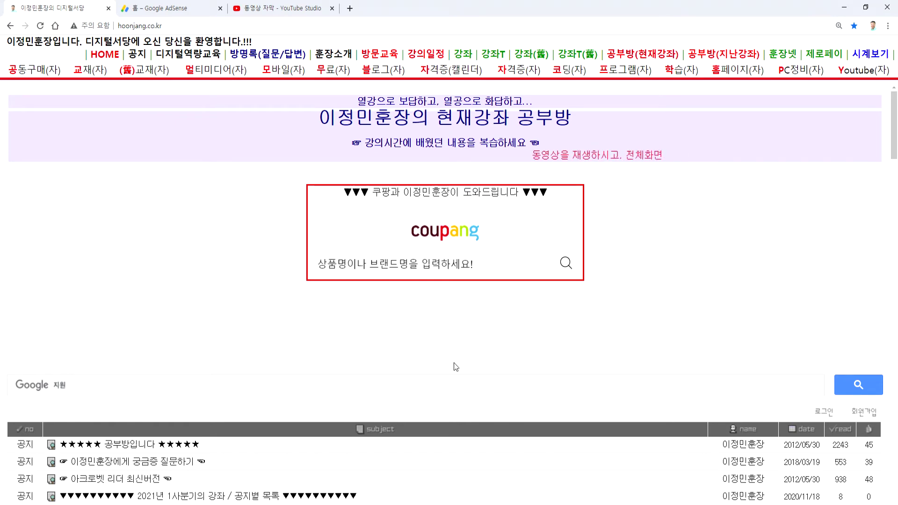
click(187, 54)
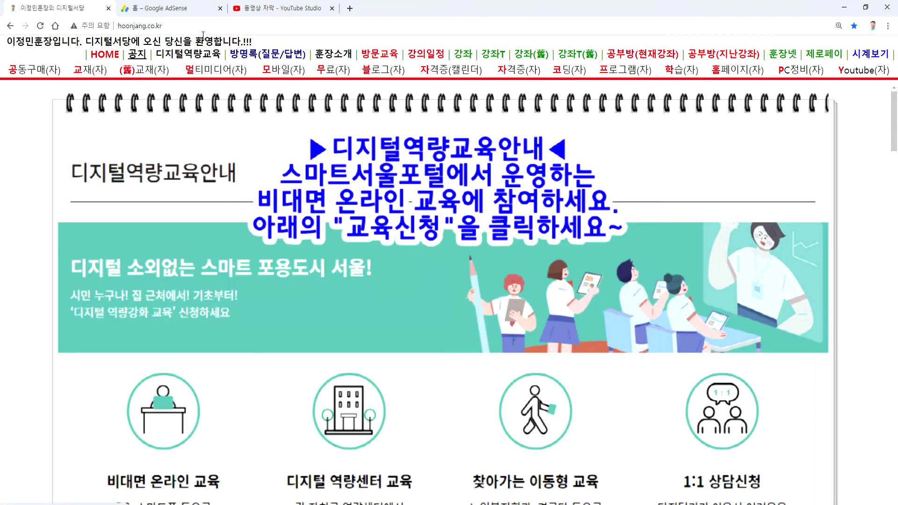
Return to the AdSense dashboard and read through the account's notifications, leaving the list closed.
click(164, 8)
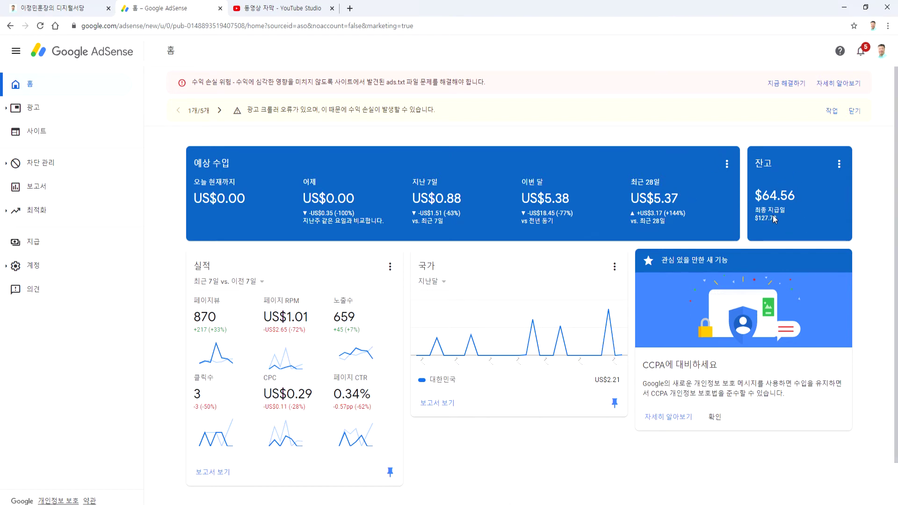
click(862, 50)
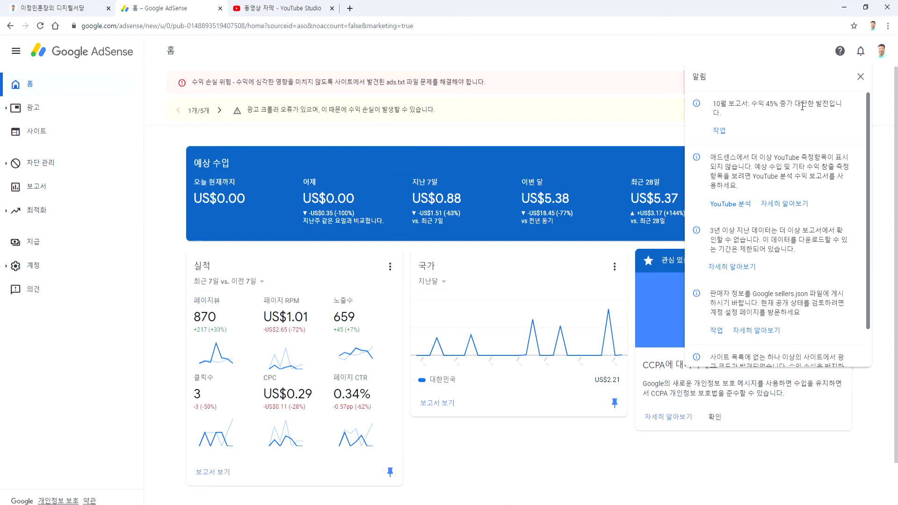
scroll(768, 178, down, 1)
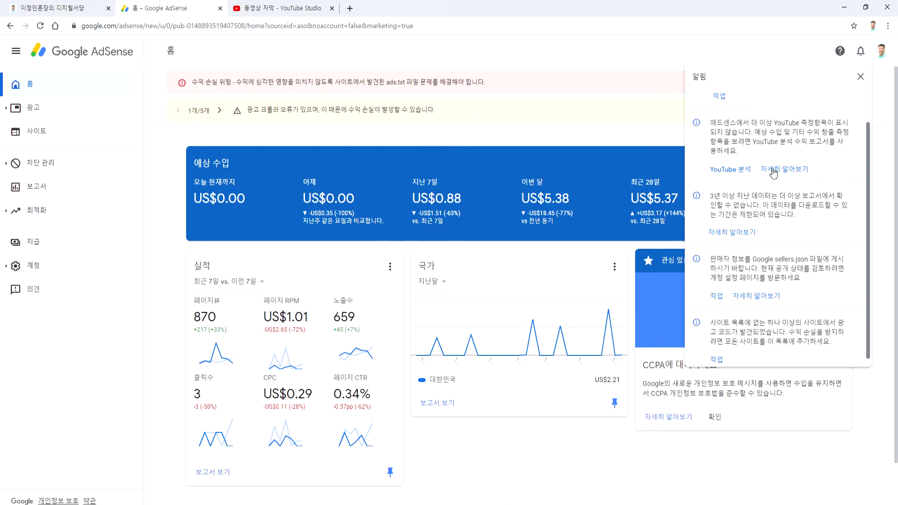
click(860, 53)
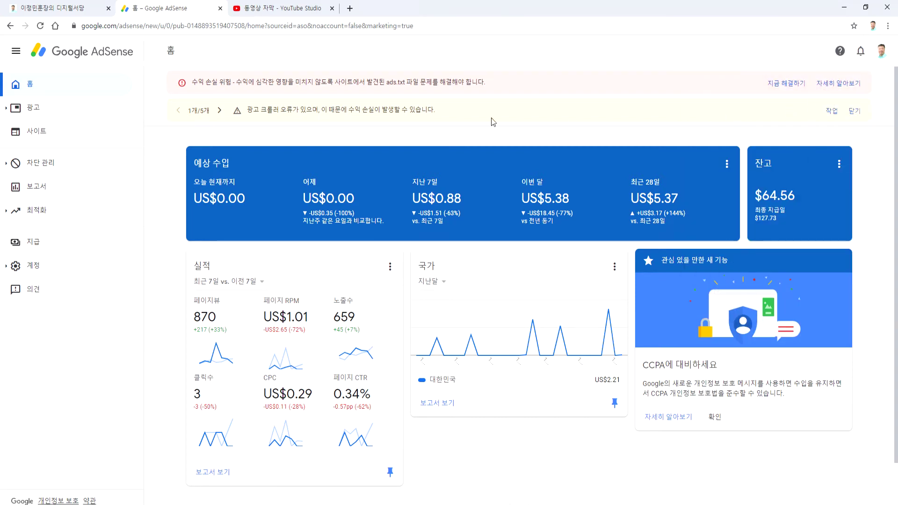
Review the AdSense account information and payments pages, ending back on the AdSense home page.
click(41, 109)
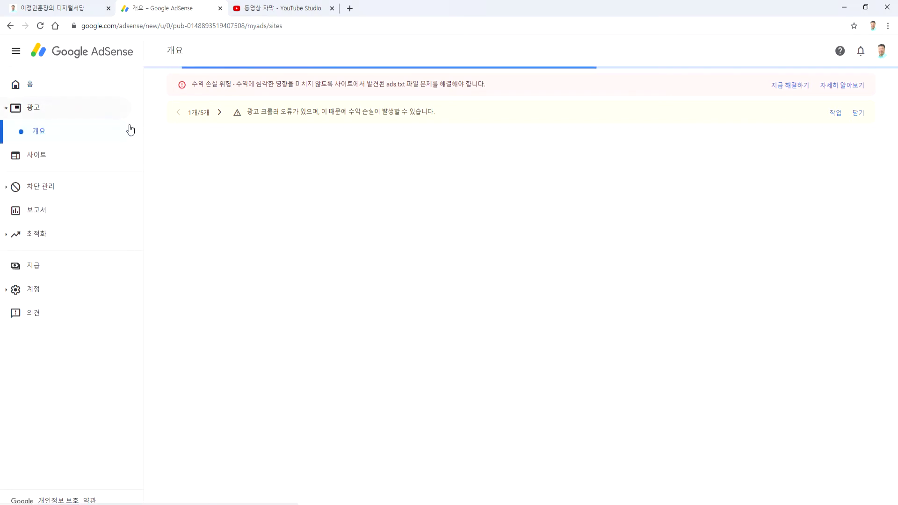
click(33, 265)
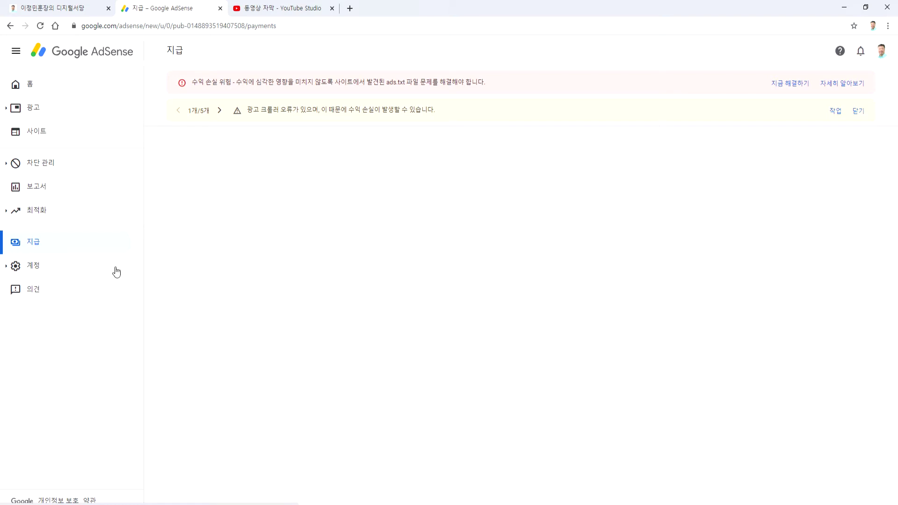
click(32, 266)
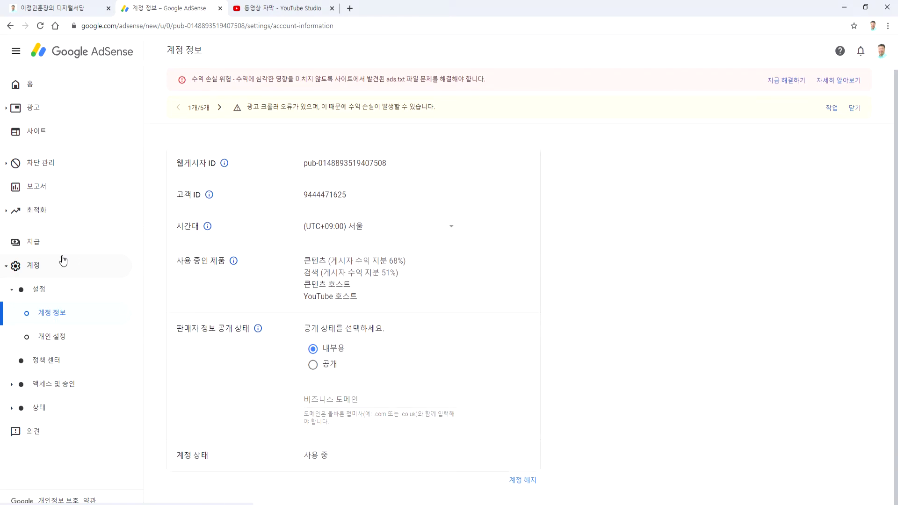
click(32, 242)
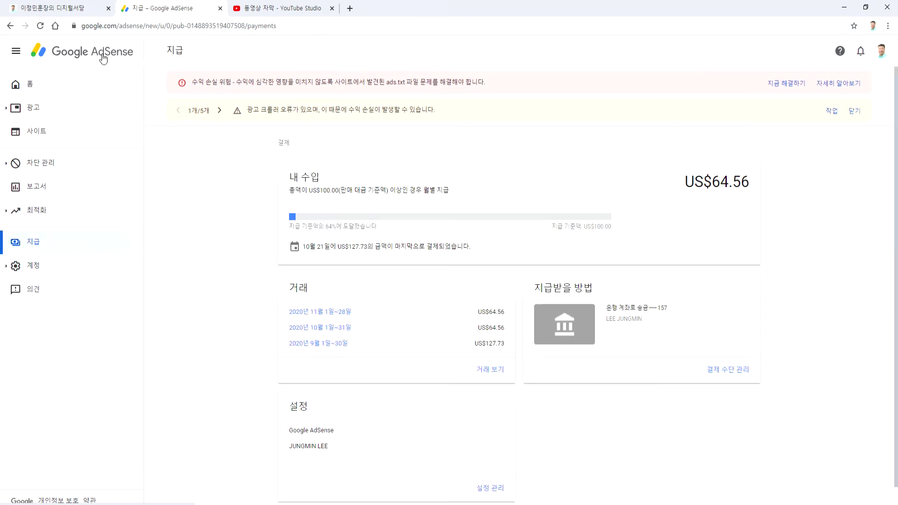
click(103, 57)
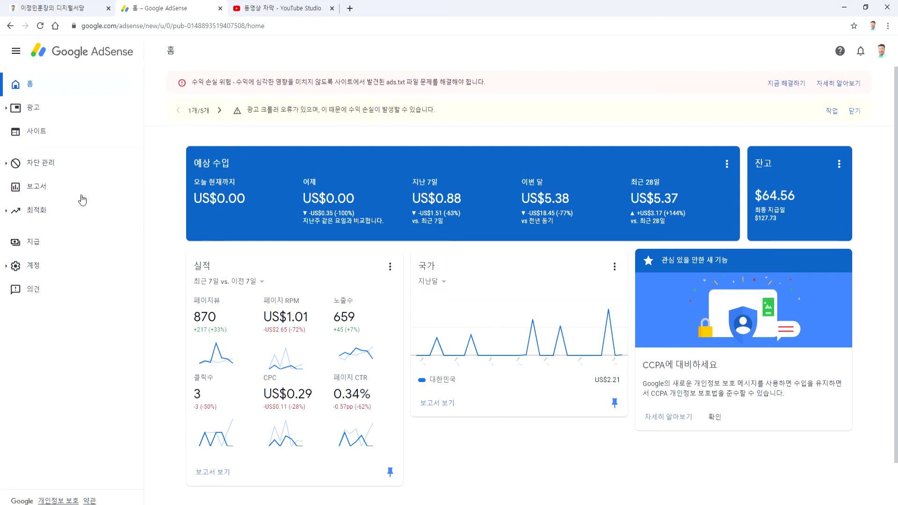
click(66, 8)
scroll(327, 201, down, 10)
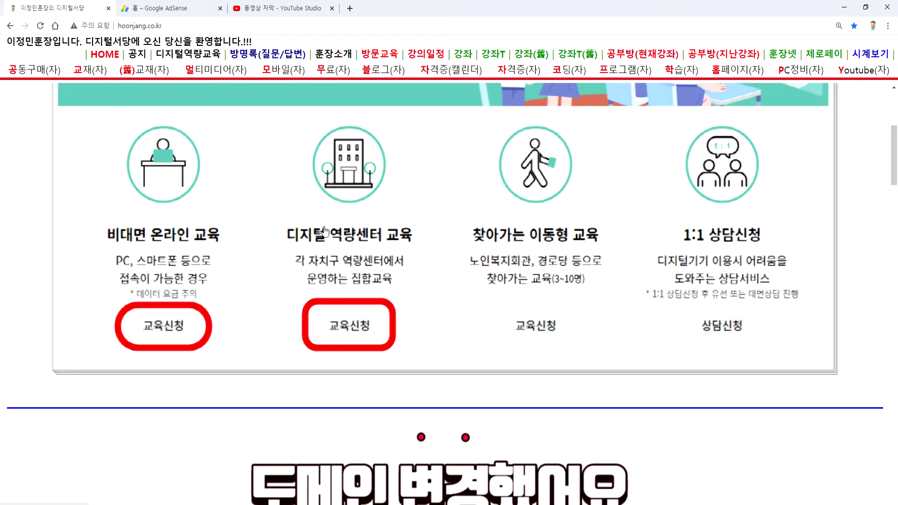
click(259, 9)
click(159, 10)
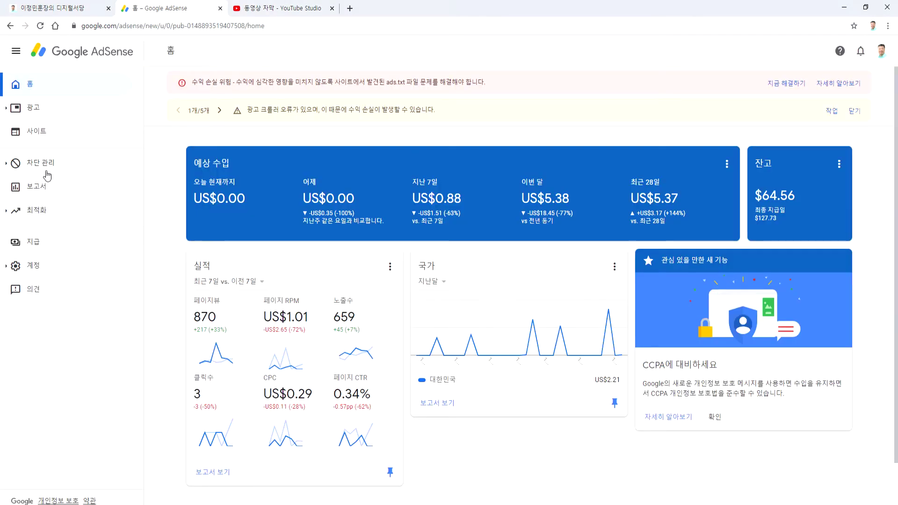
View the ad settings preview for new21.net from the ads overview and return to the overview.
click(38, 109)
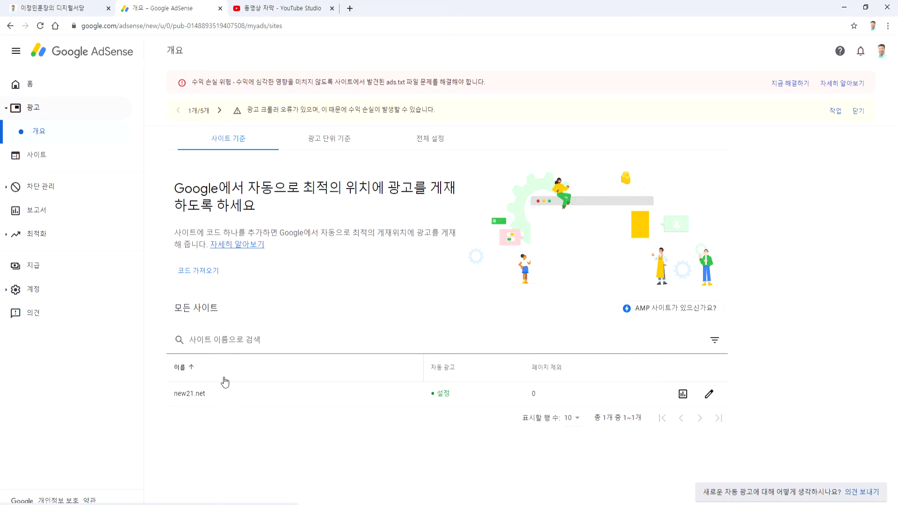
click(709, 393)
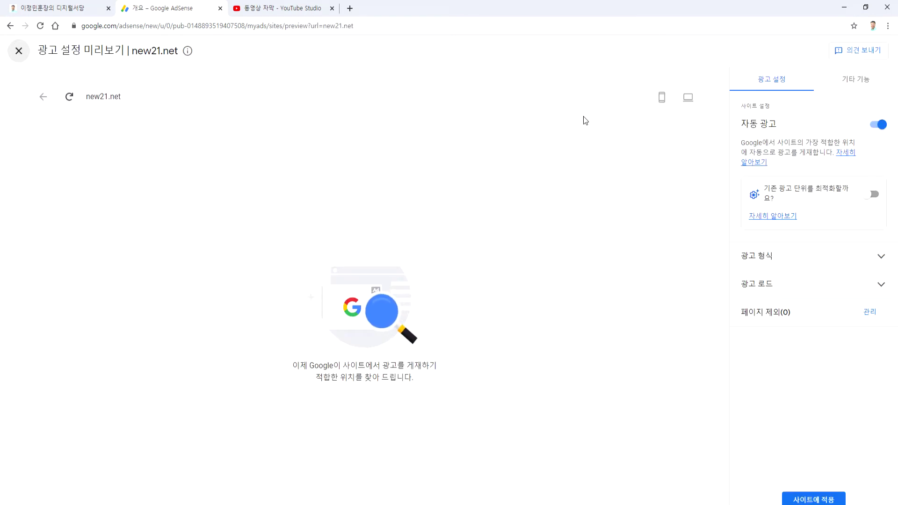
click(260, 97)
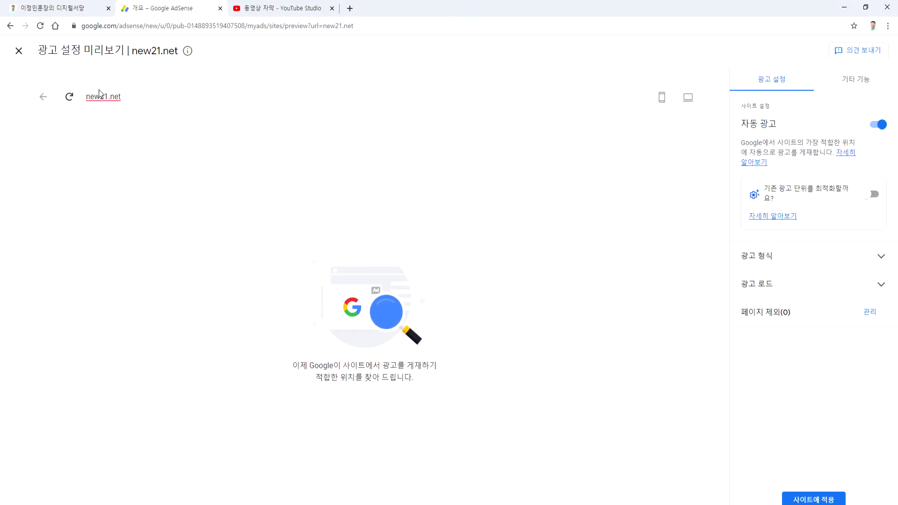
key(alt+Left)
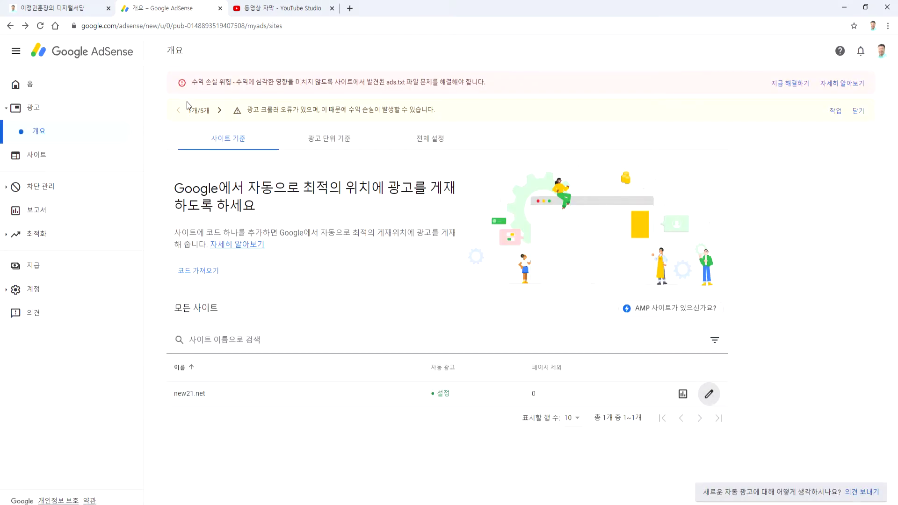
Add the detected site hoonjang.co.kr to the AdSense sites and submit it for ad review.
click(46, 155)
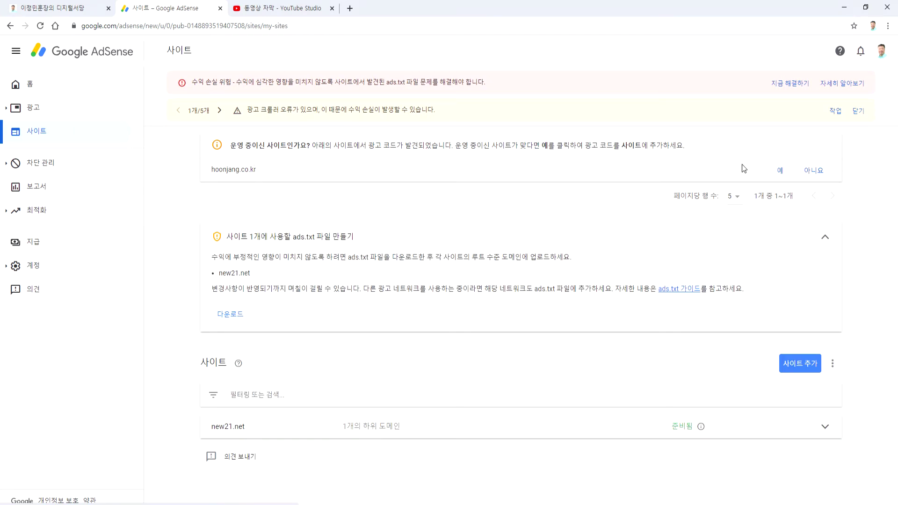
click(767, 170)
click(282, 241)
scroll(348, 364, down, 1)
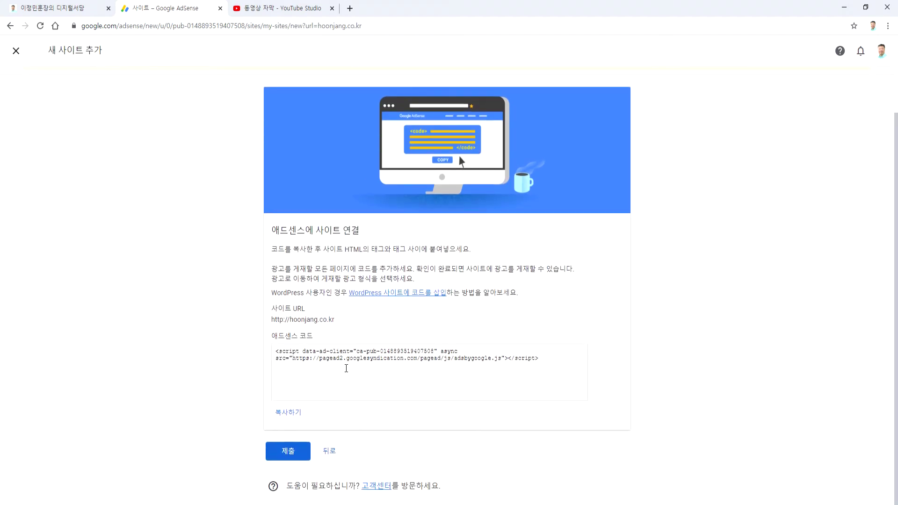
click(287, 451)
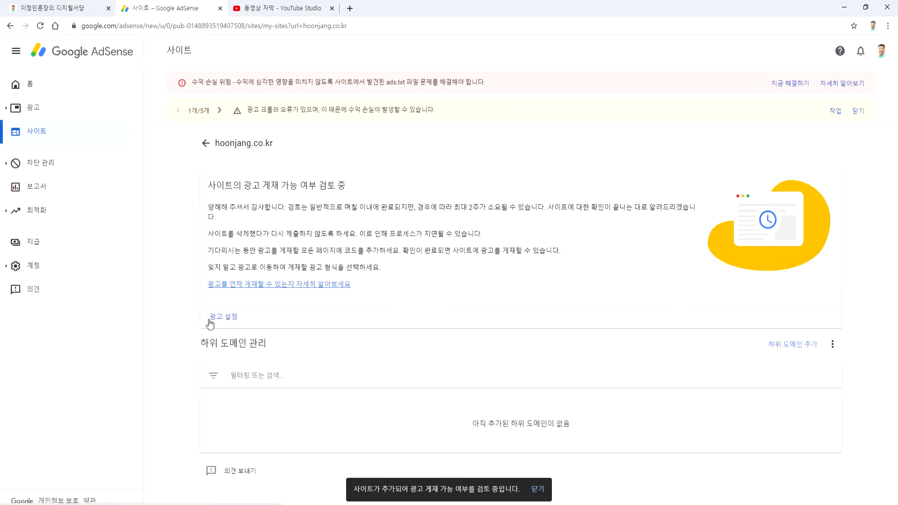
Examine the digital education and home page content of hoonjang.co.kr for ad areas, ending on AdSense.
click(29, 9)
scroll(316, 201, up, 1)
scroll(305, 235, down, 15)
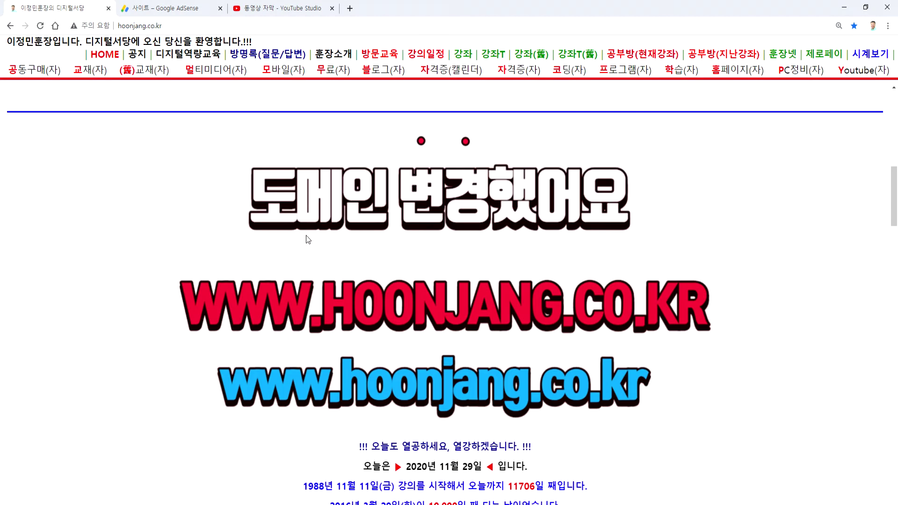
scroll(318, 270, down, 8)
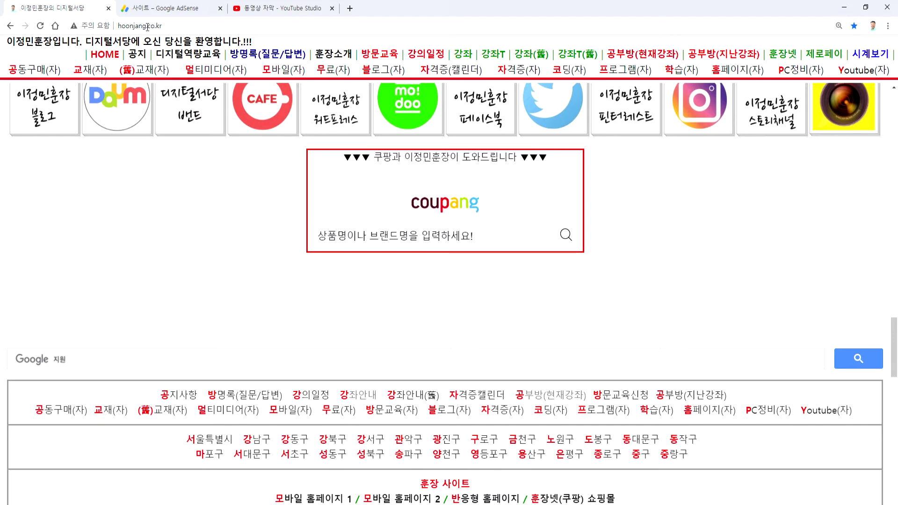
click(161, 8)
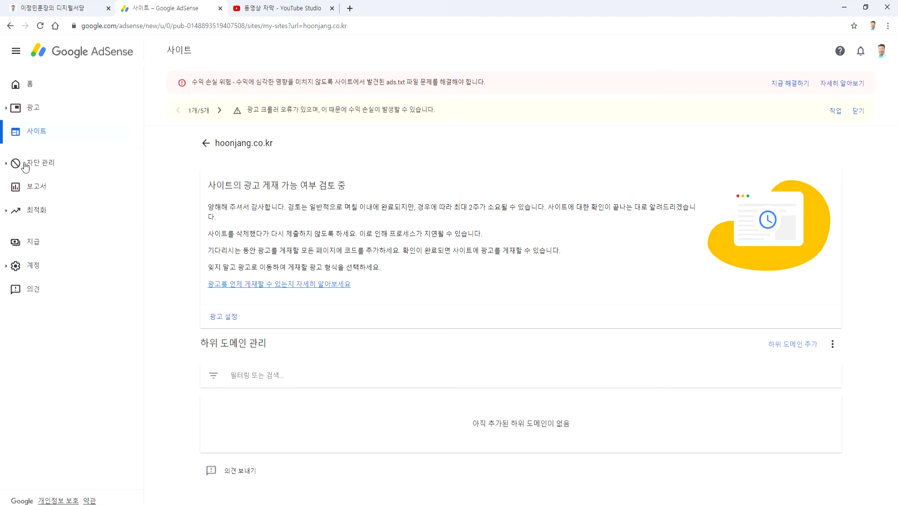
Examine the 공부방(현재강좌) board on hoonjang.co.kr down to its end for ad areas.
click(63, 8)
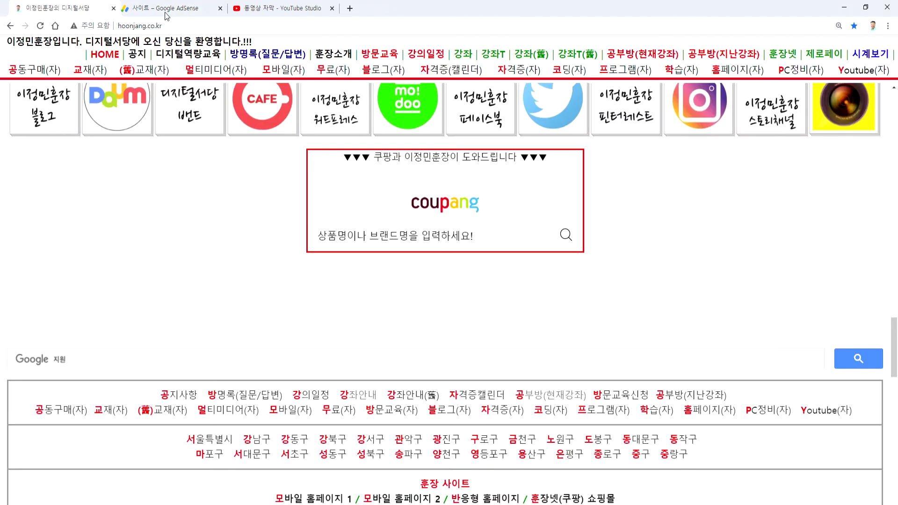
scroll(507, 207, down, 3)
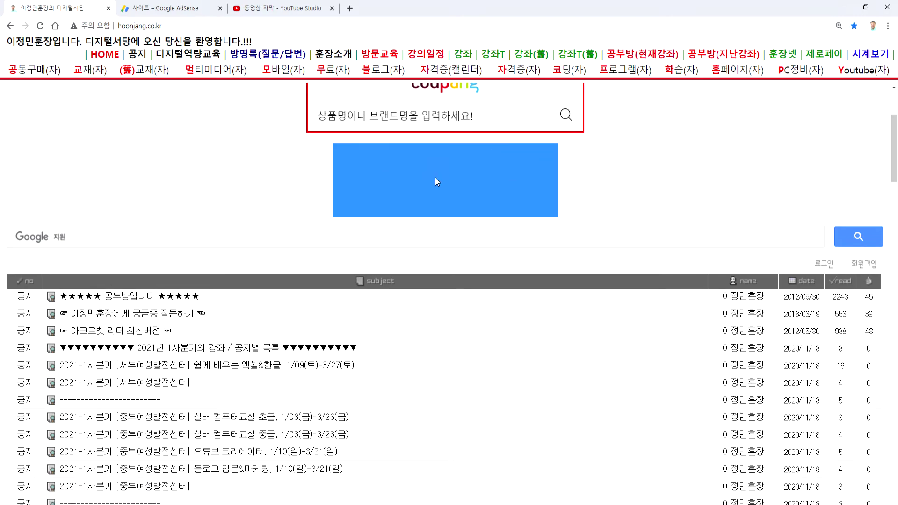
scroll(477, 245, down, 20)
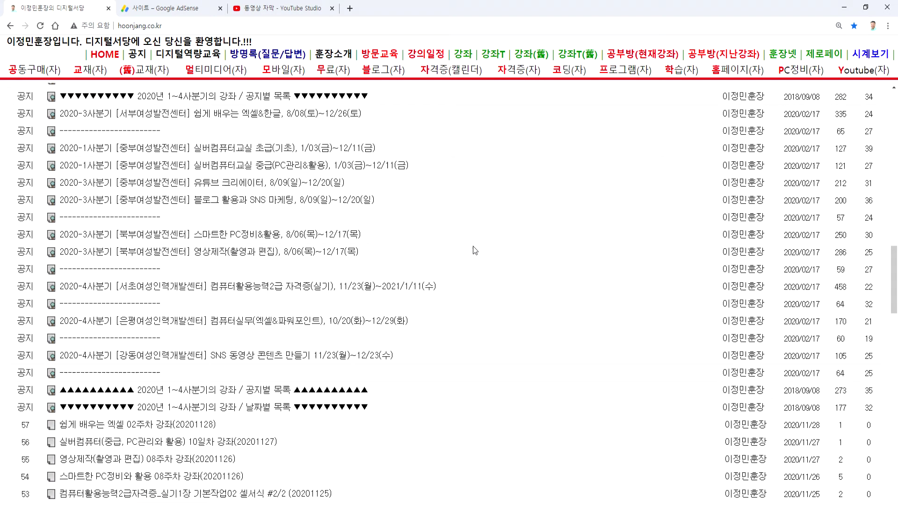
scroll(474, 254, down, 14)
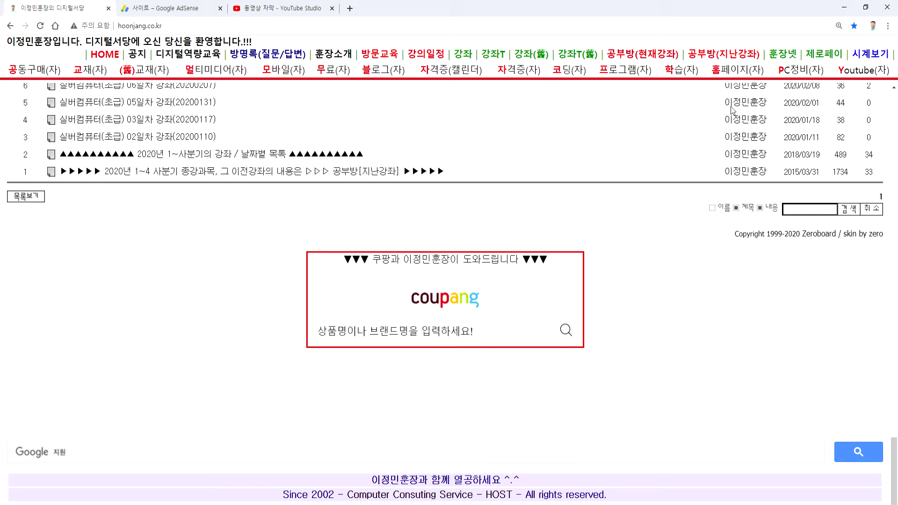
Open the PC정비(자) board on hoonjang.co.kr and check the site's connection security information.
click(788, 71)
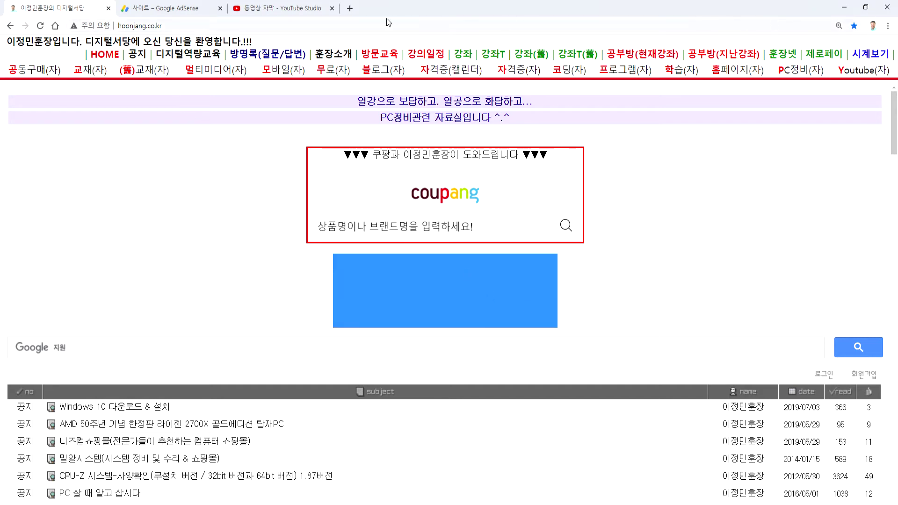
click(187, 26)
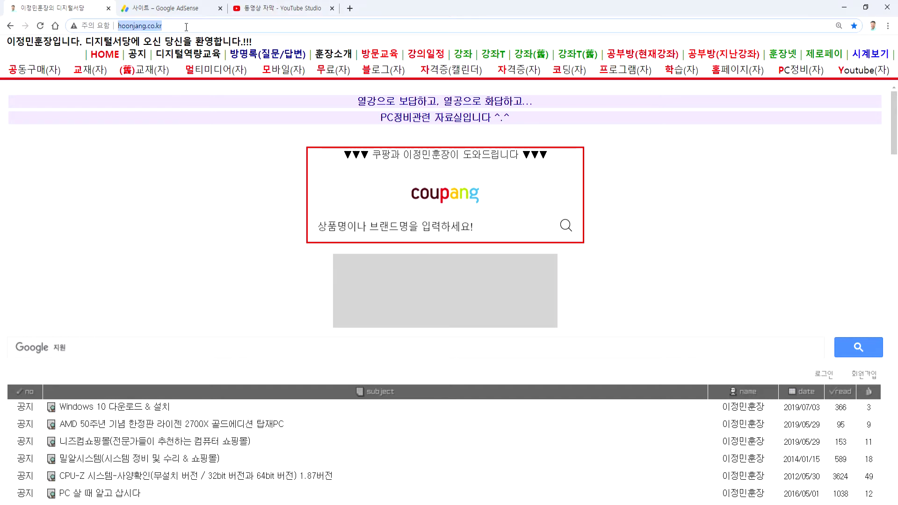
click(95, 26)
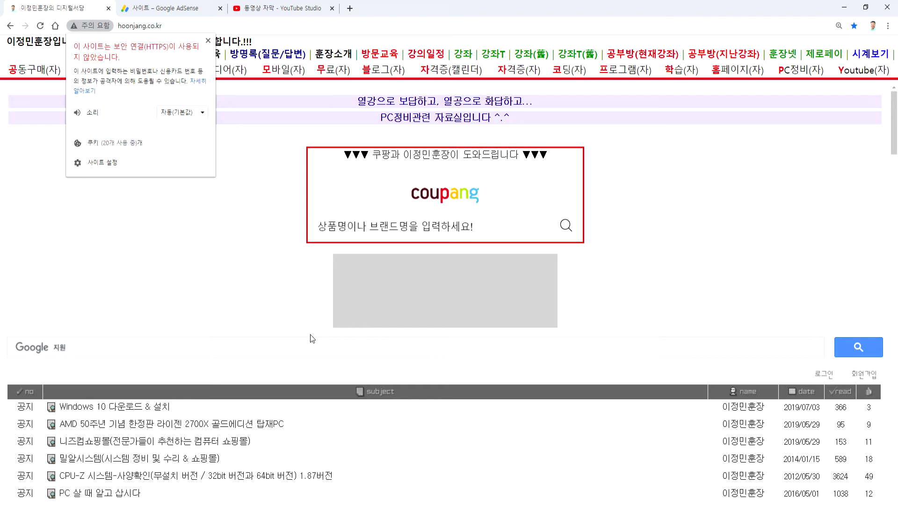
click(311, 279)
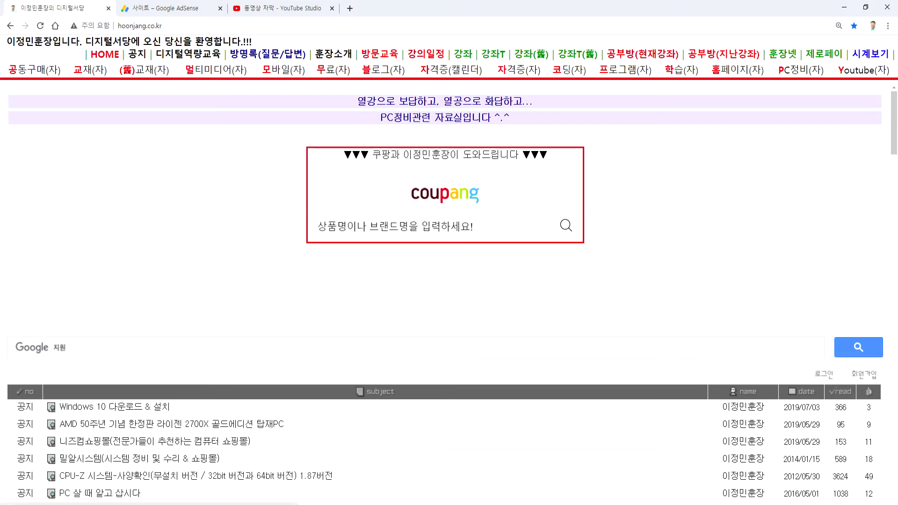
Minimise the open windows and switch to the Naver Whale browser, opening its hoonjang.co.kr start page.
click(199, 499)
click(843, 5)
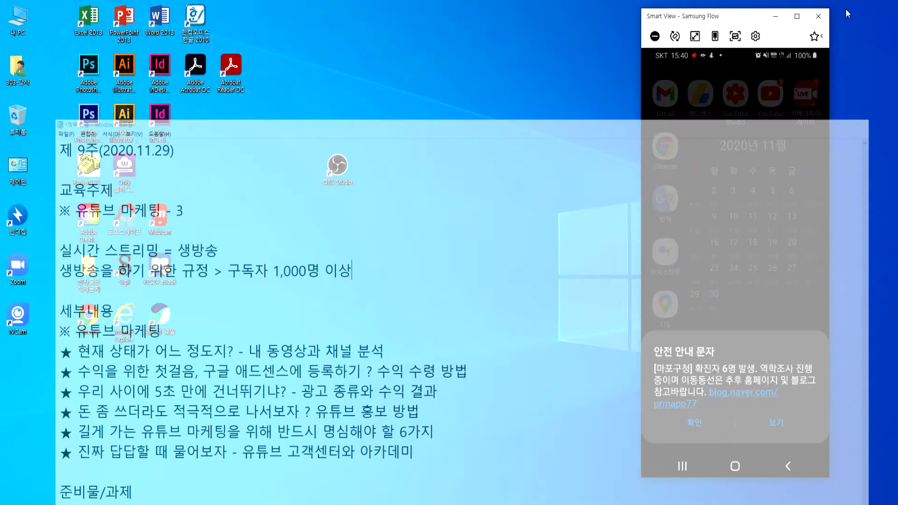
key(super)
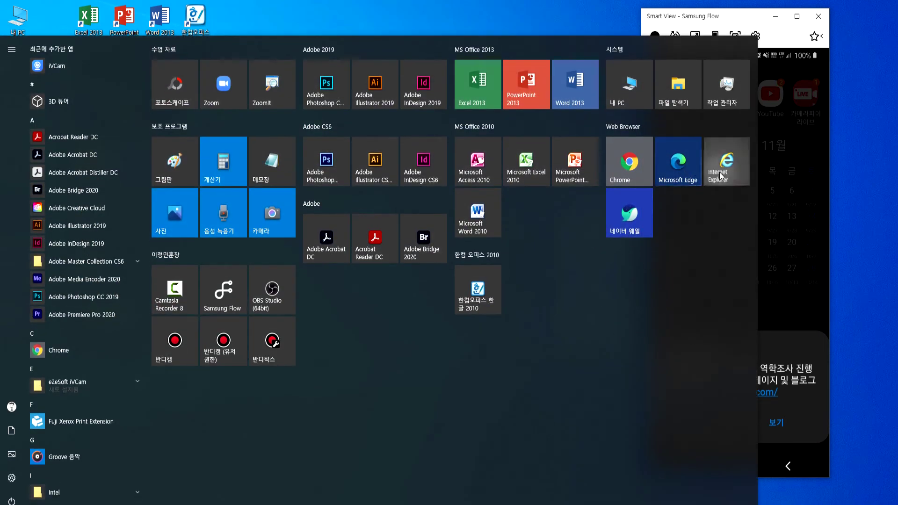
key(Escape)
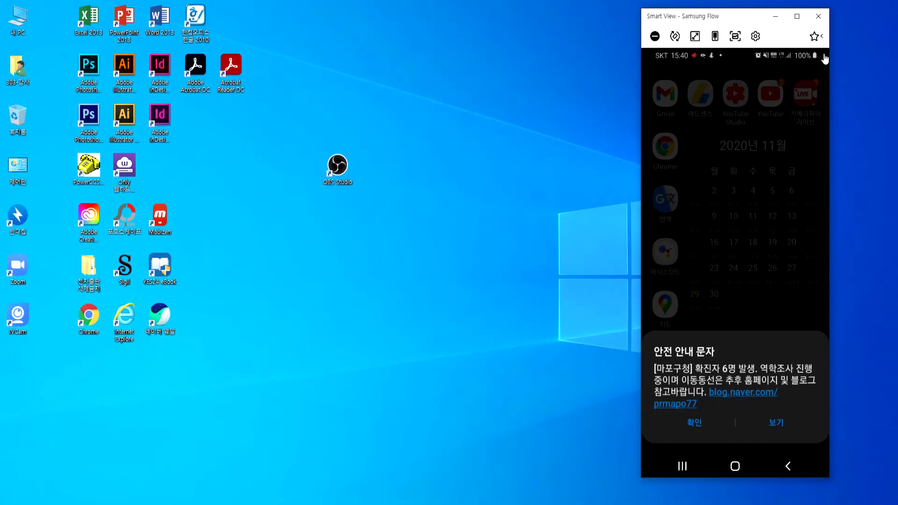
key(super)
click(633, 218)
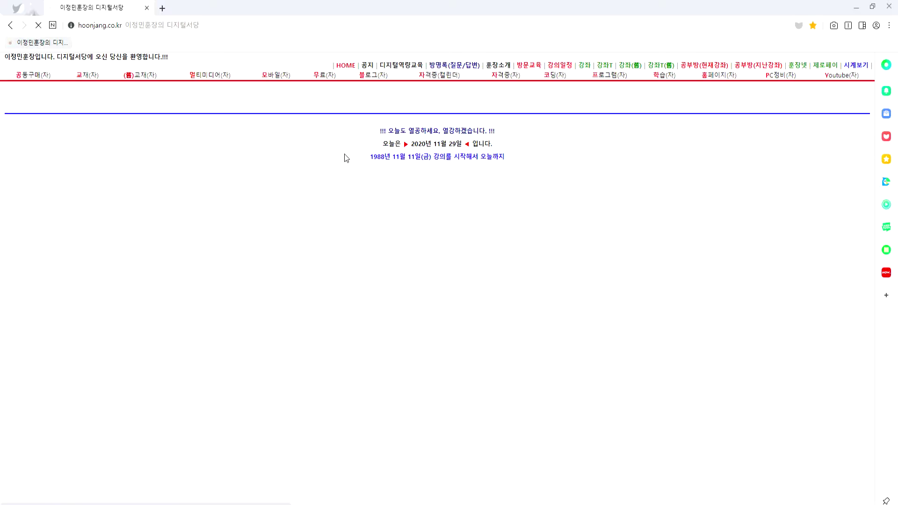
Examine the hoonjang.co.kr home page and 공부방(현재강좌) board for ad areas in Whale, and close the browser.
scroll(426, 194, down, 10)
scroll(426, 194, down, 9)
scroll(361, 159, up, 2)
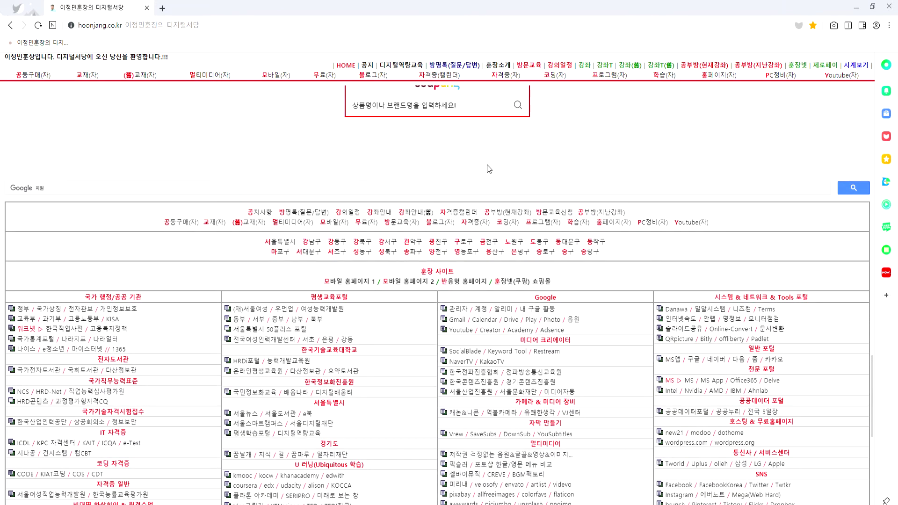
click(703, 65)
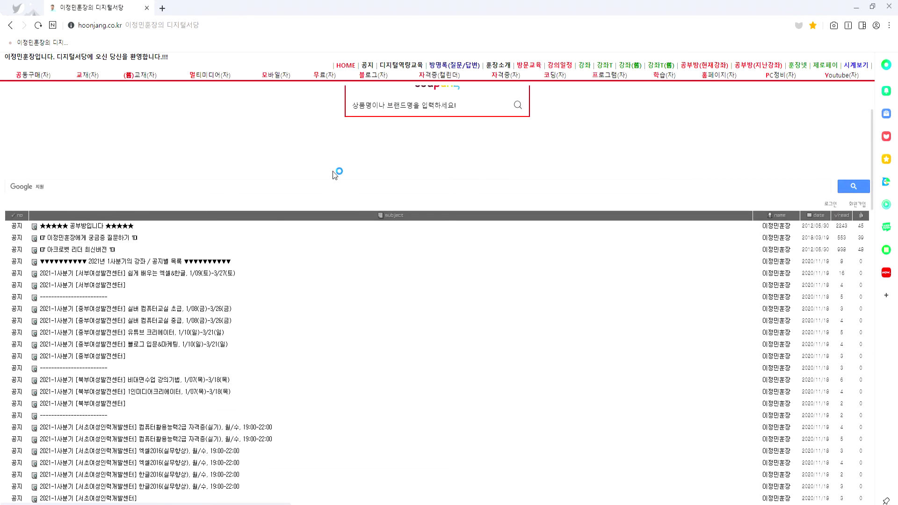
click(537, 183)
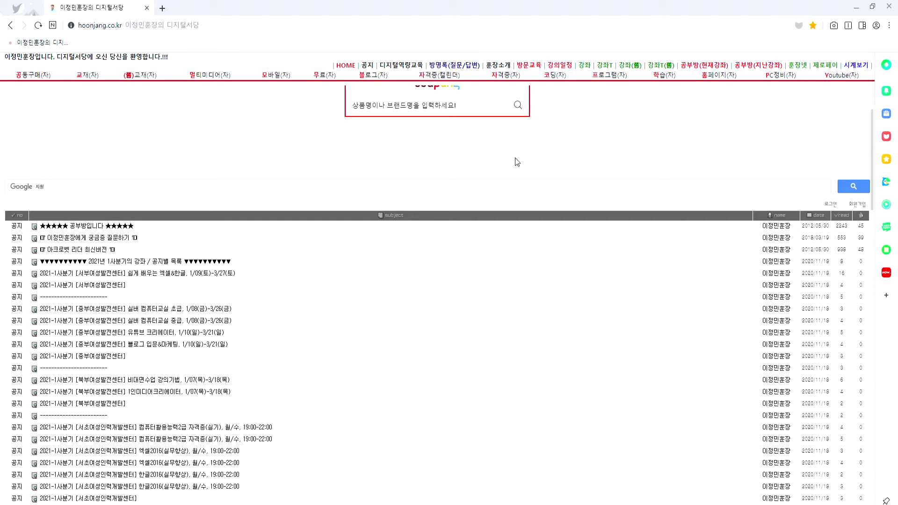
click(146, 7)
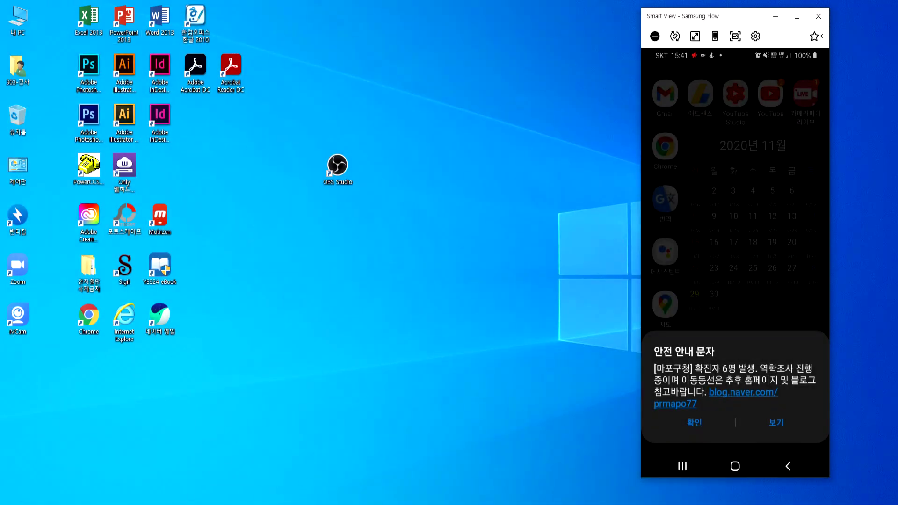
Switch back to AdSense in Chrome and view the account information settings.
click(306, 483)
click(173, 10)
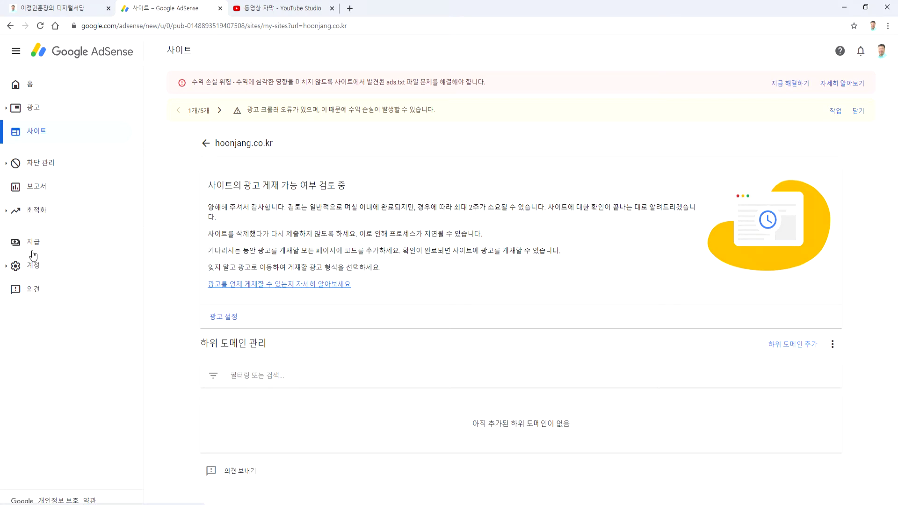
click(35, 270)
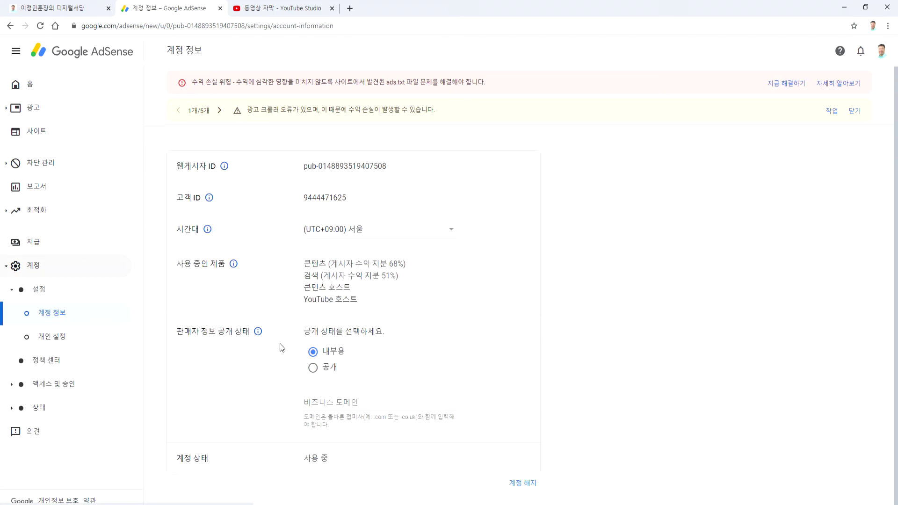
Open the AdSense payments page and dismiss the first two yellow notices there.
click(36, 244)
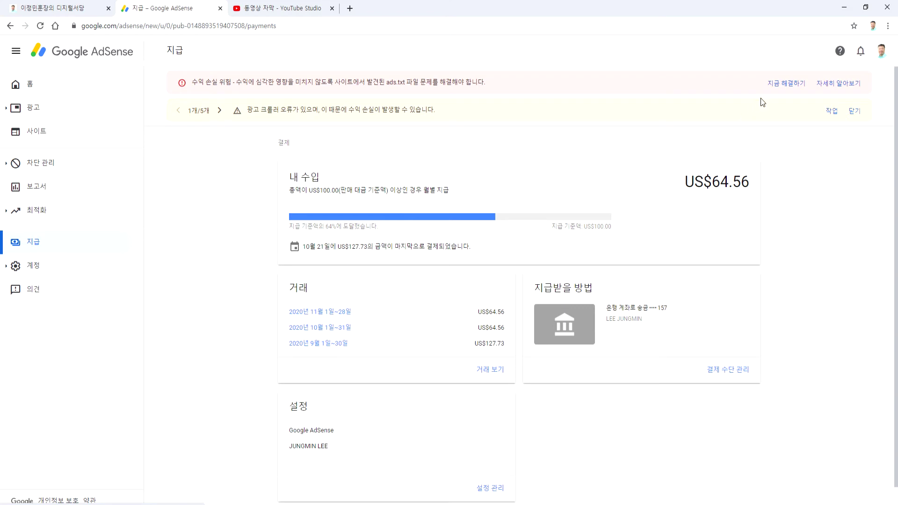
click(854, 111)
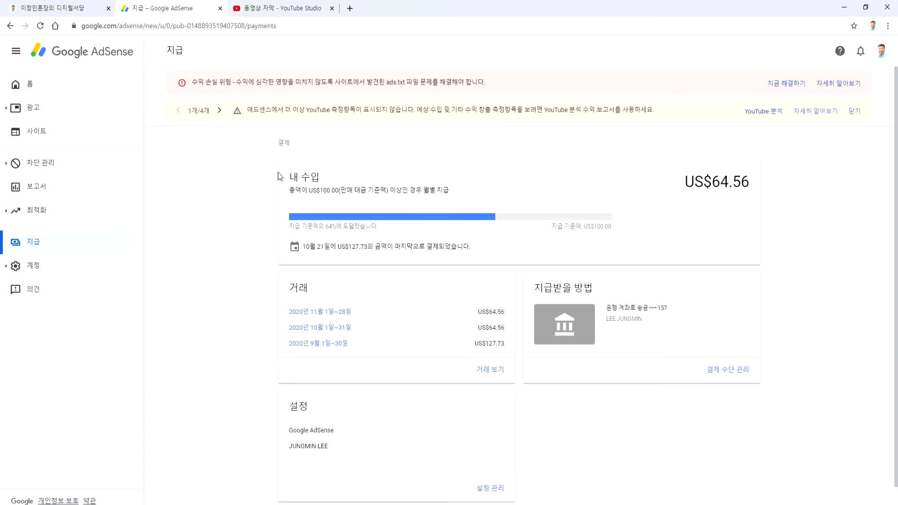
click(854, 111)
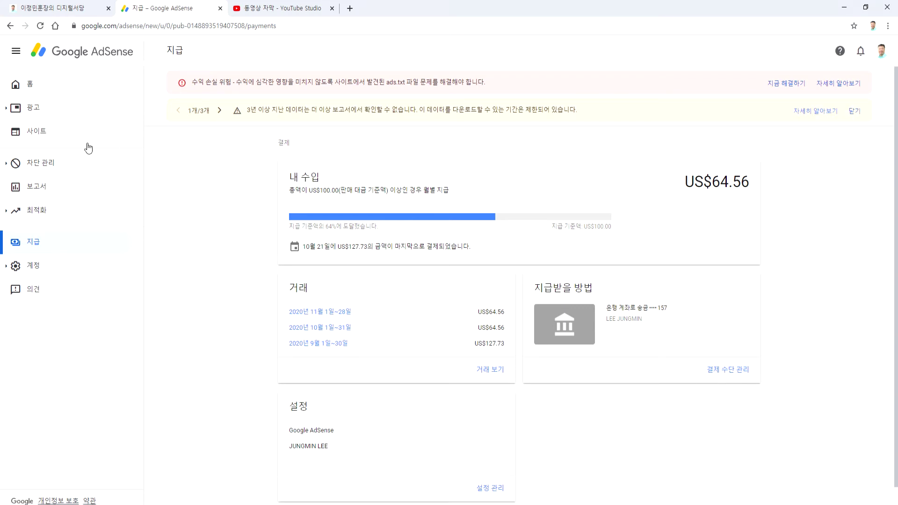
Review the AdSense home dashboard, the ads overview and the list of registered sites.
click(28, 85)
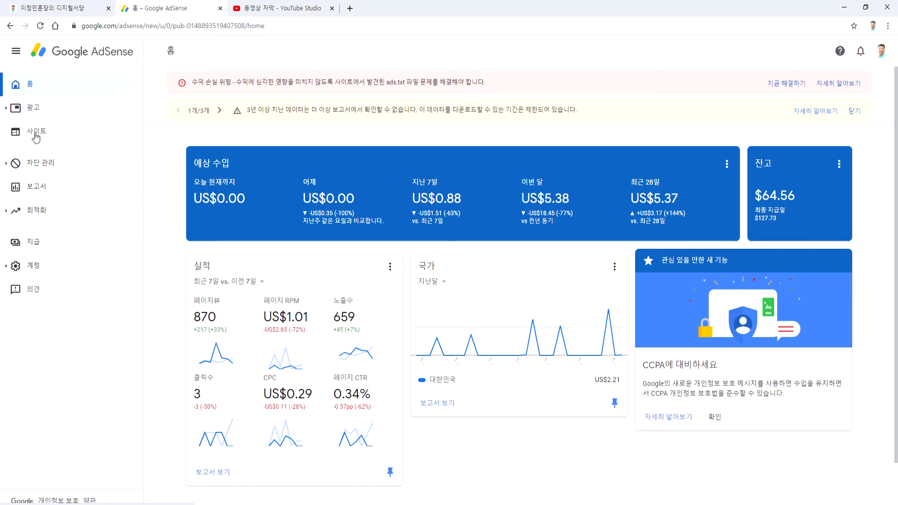
click(38, 112)
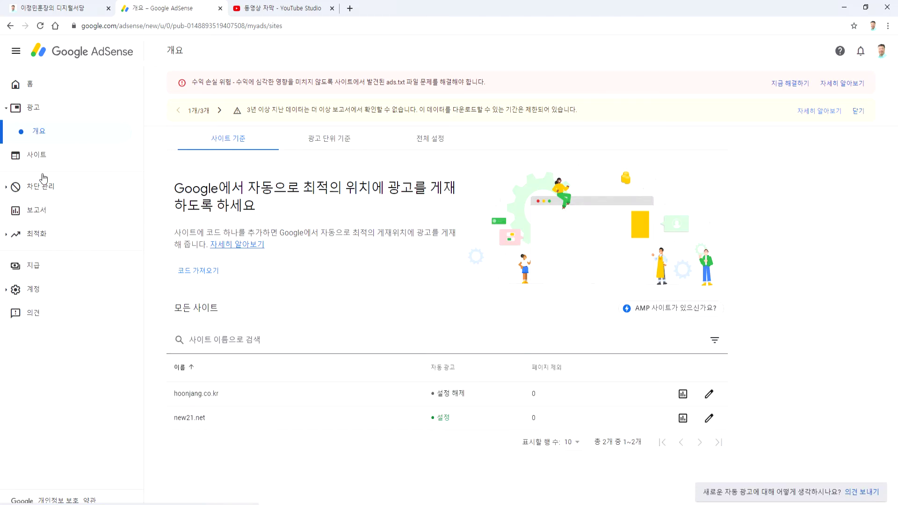
click(36, 156)
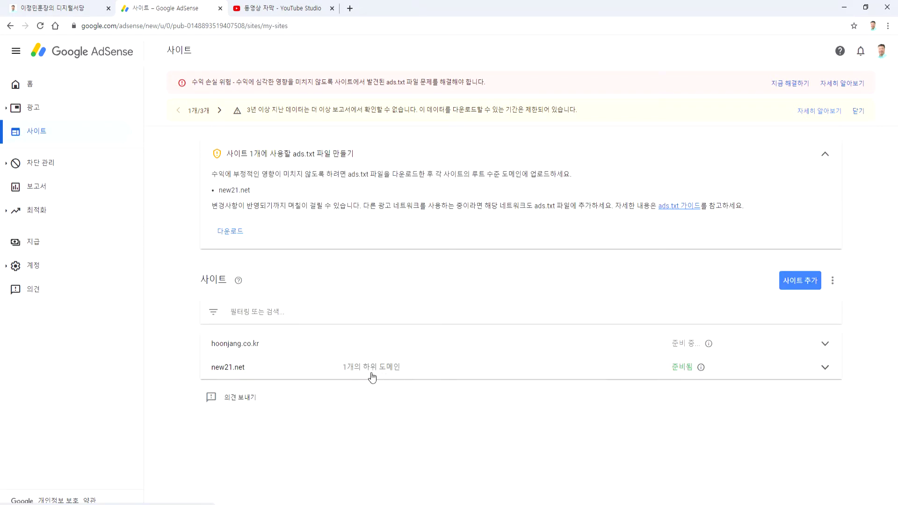
Review the blocking controls for content, search and YouTube host, ending on the all-channels page.
click(34, 165)
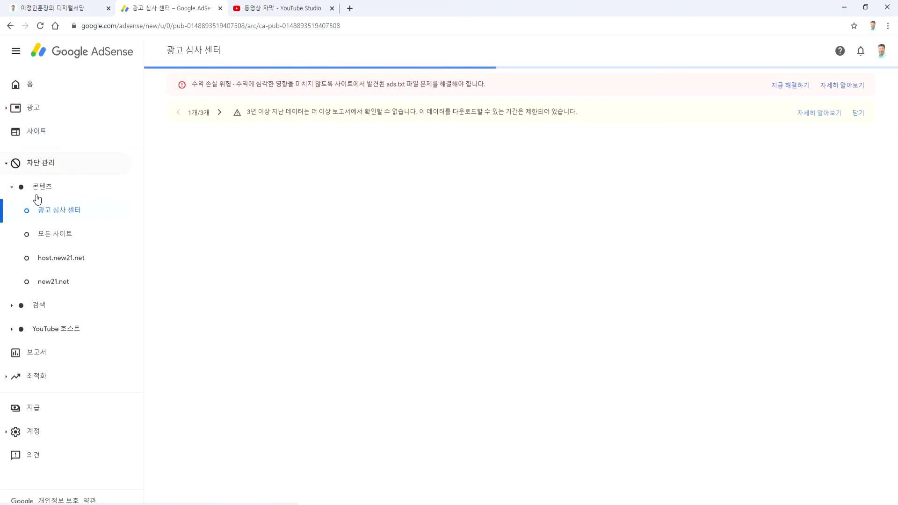
click(44, 238)
click(50, 259)
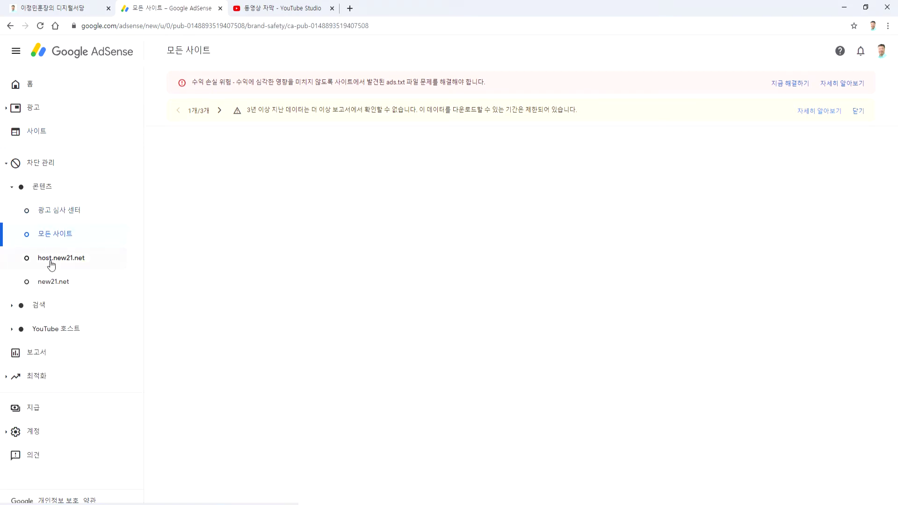
click(49, 284)
click(43, 304)
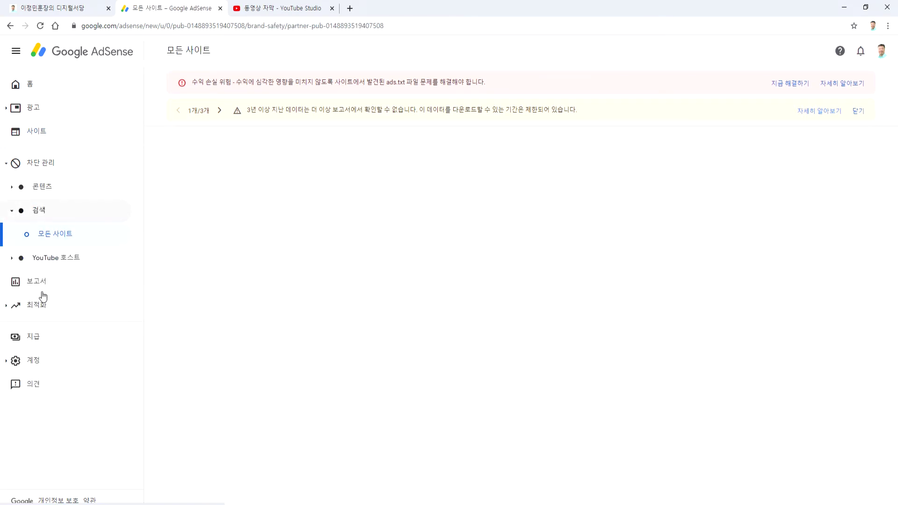
click(54, 265)
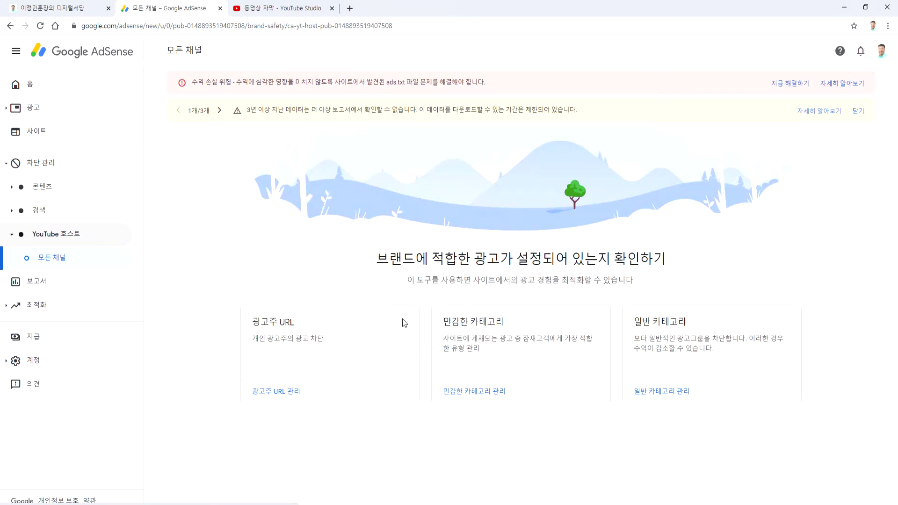
View the AdSense reports, dismissing the new-reports introduction, and open the optimization experiments page.
click(44, 283)
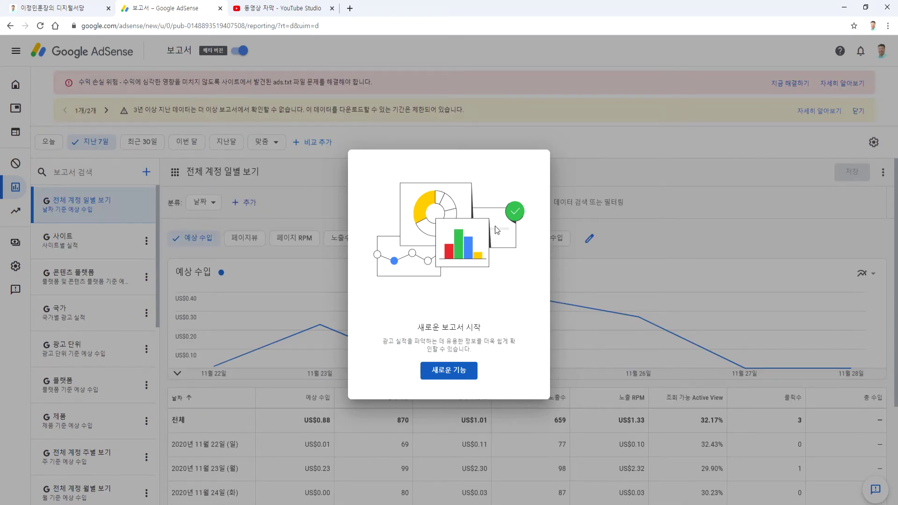
click(321, 82)
click(41, 213)
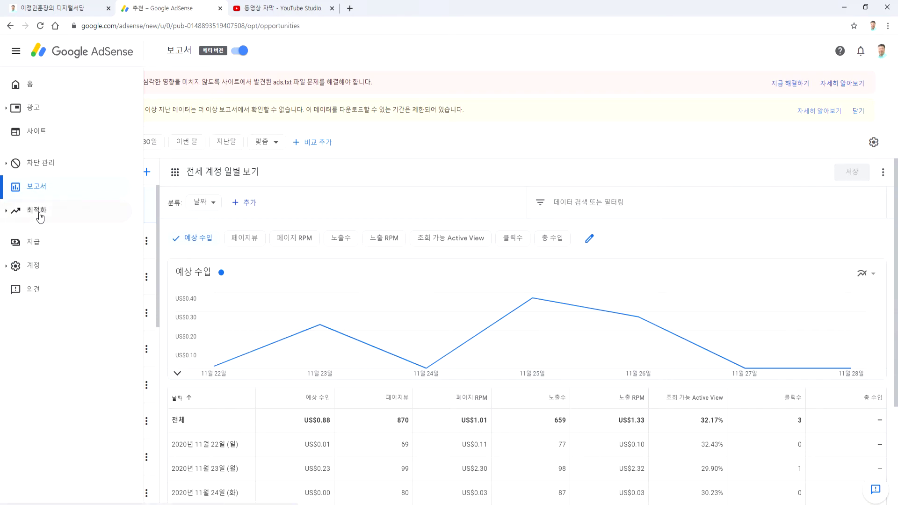
click(39, 264)
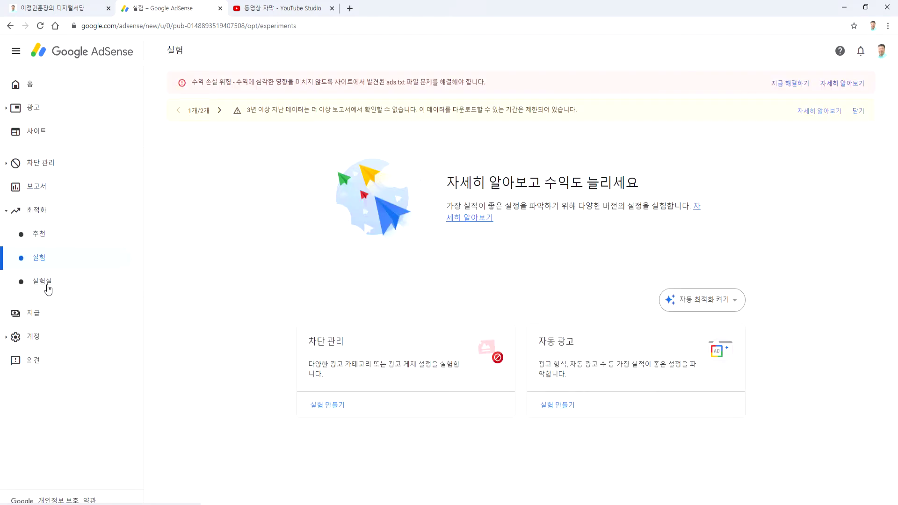
Review the payments page, its payment methods and the bank transfer details, cancelling the payment method update.
click(41, 313)
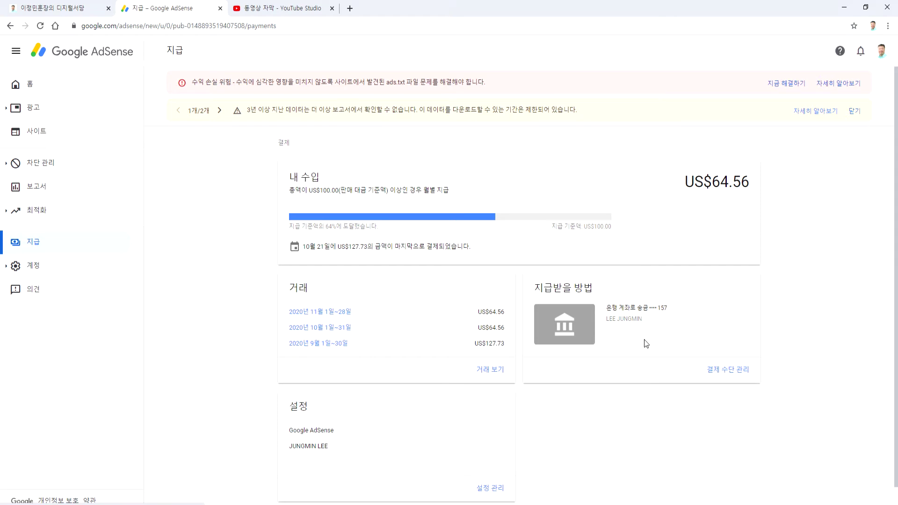
scroll(644, 341, down, 1)
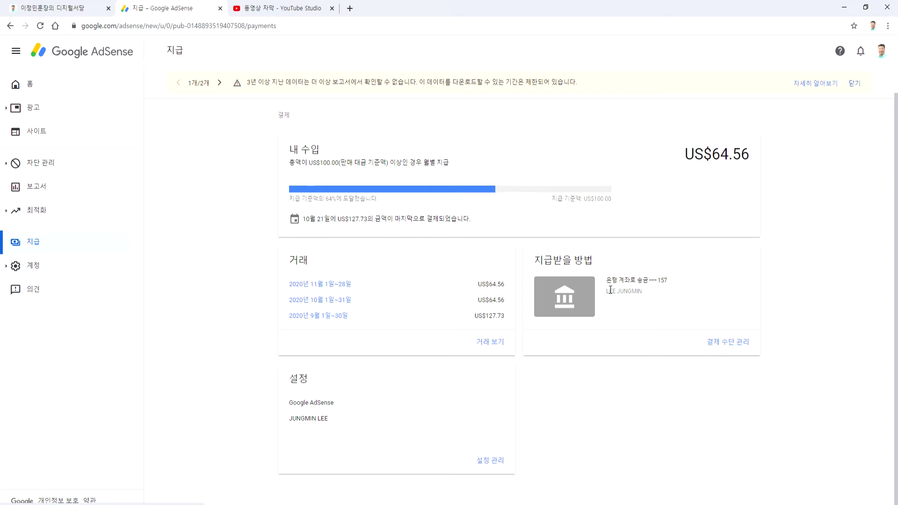
click(729, 342)
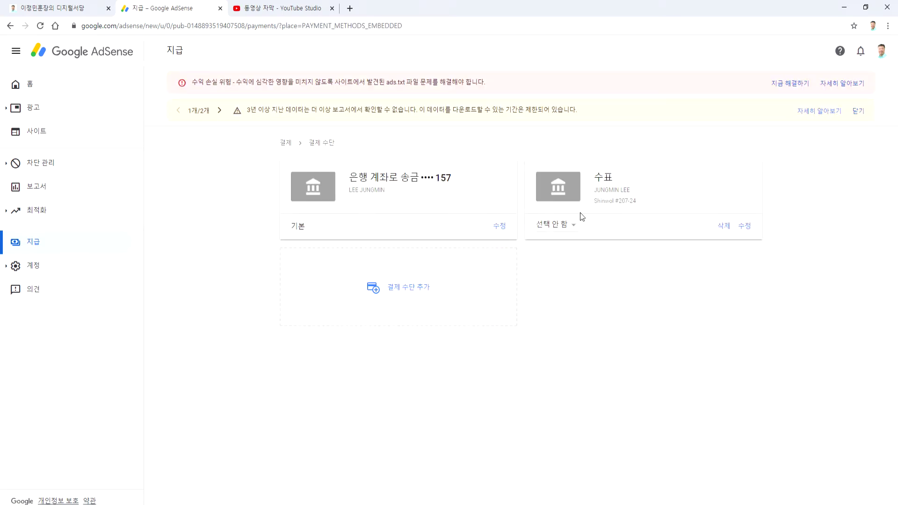
click(497, 225)
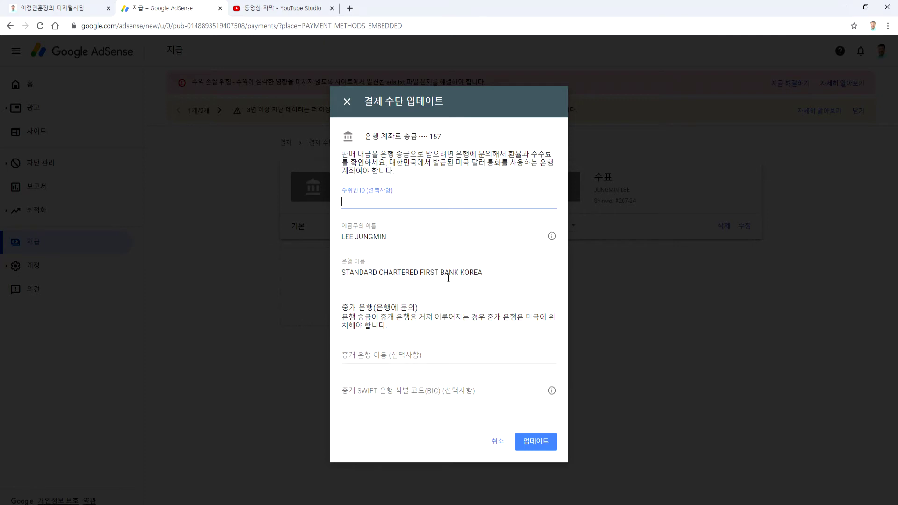
click(498, 444)
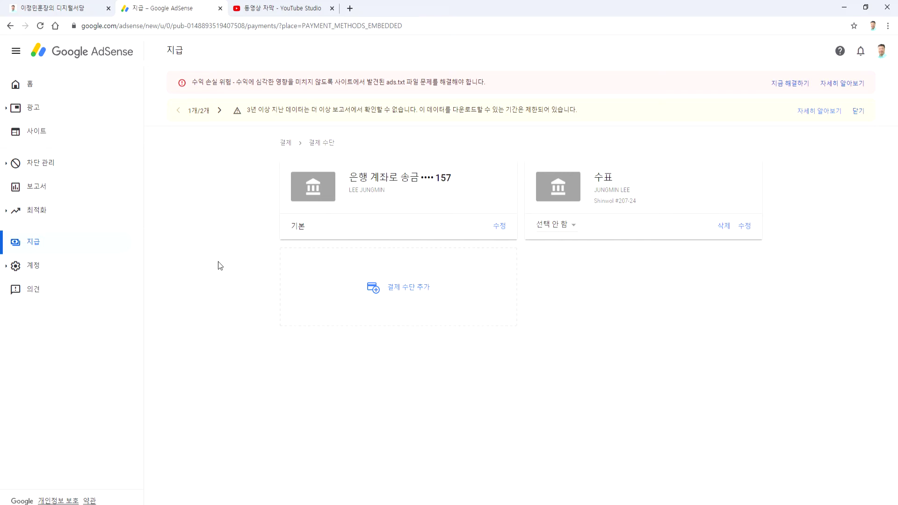
Close the AdSense tab, dismiss the safety alert on the mirrored phone, and return to YouTube Studio.
click(220, 9)
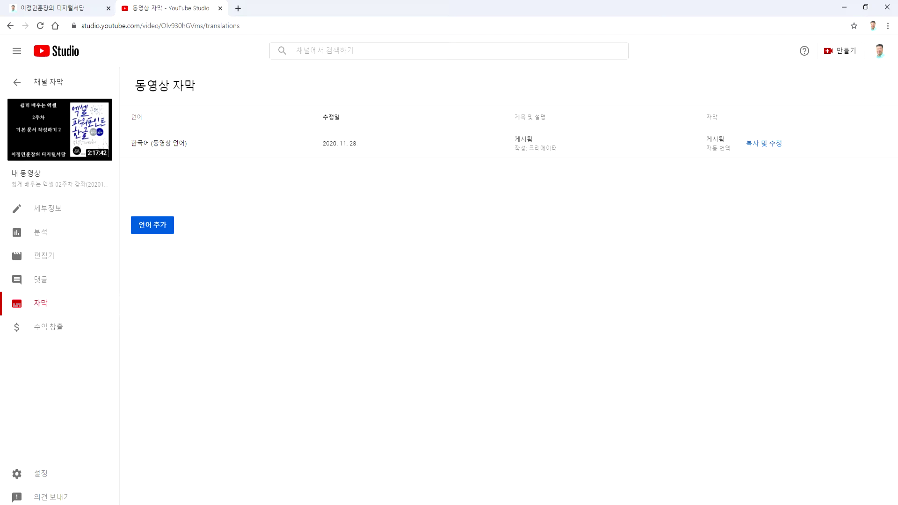
key(super+d)
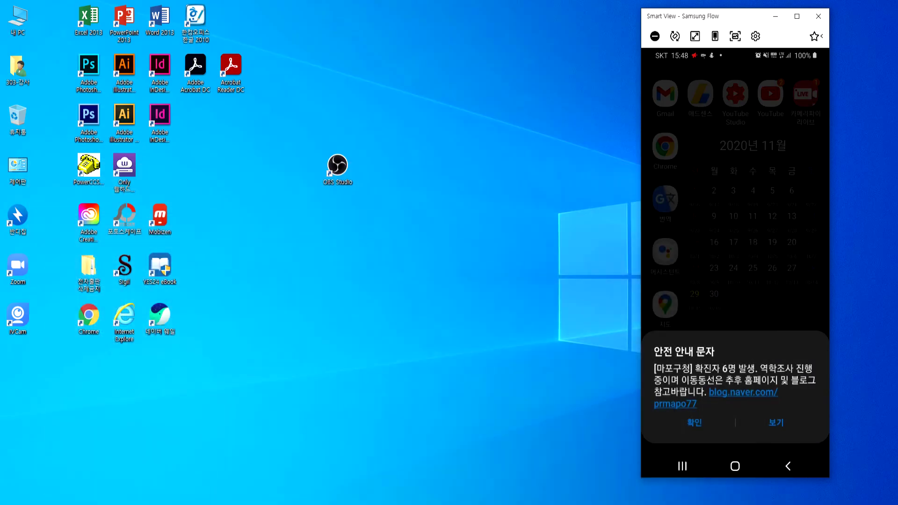
click(692, 423)
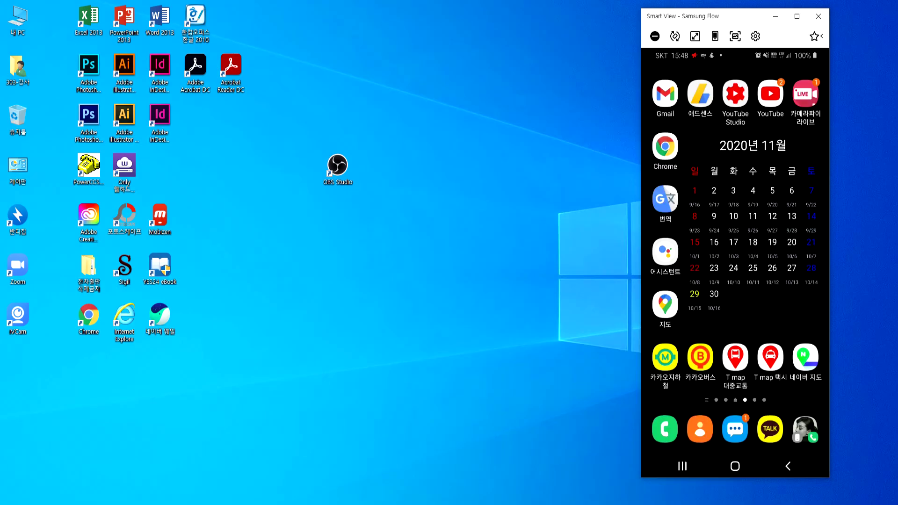
key(super+d)
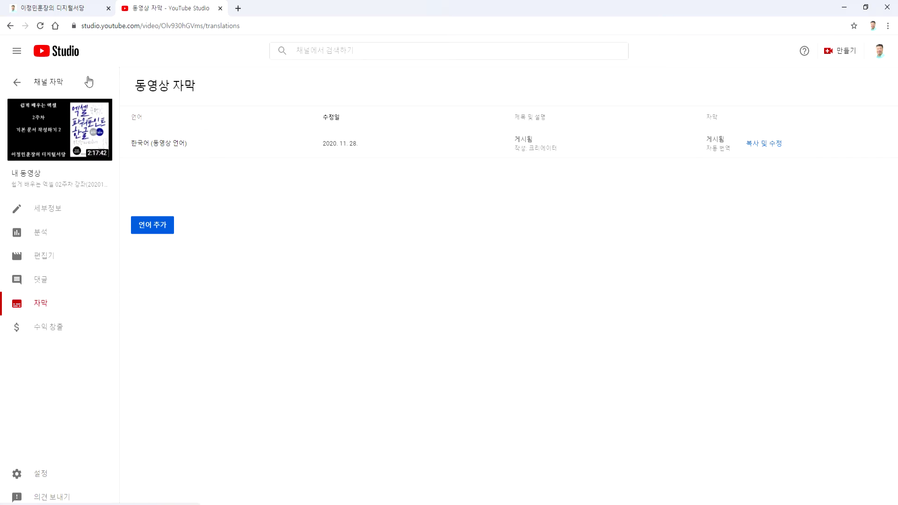
Go back to the channel level in YouTube Studio and examine the channel monetization options and partner program settings.
click(17, 82)
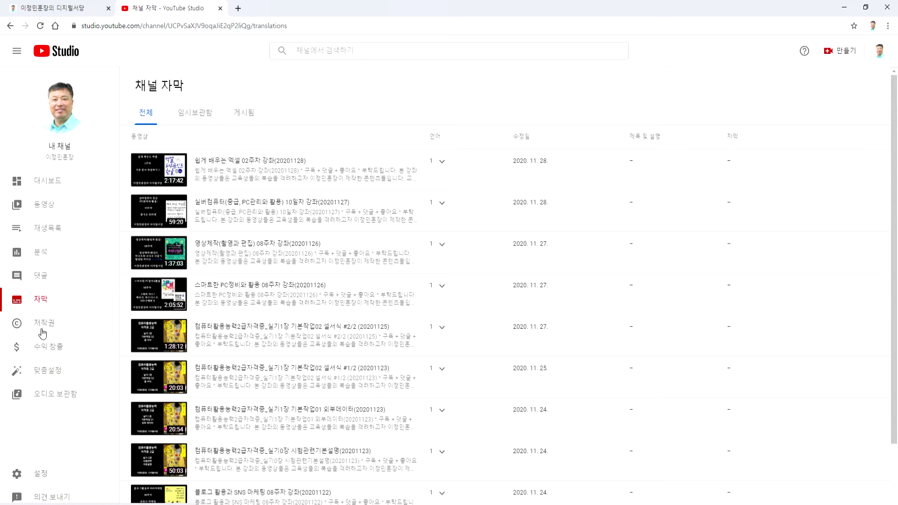
click(43, 354)
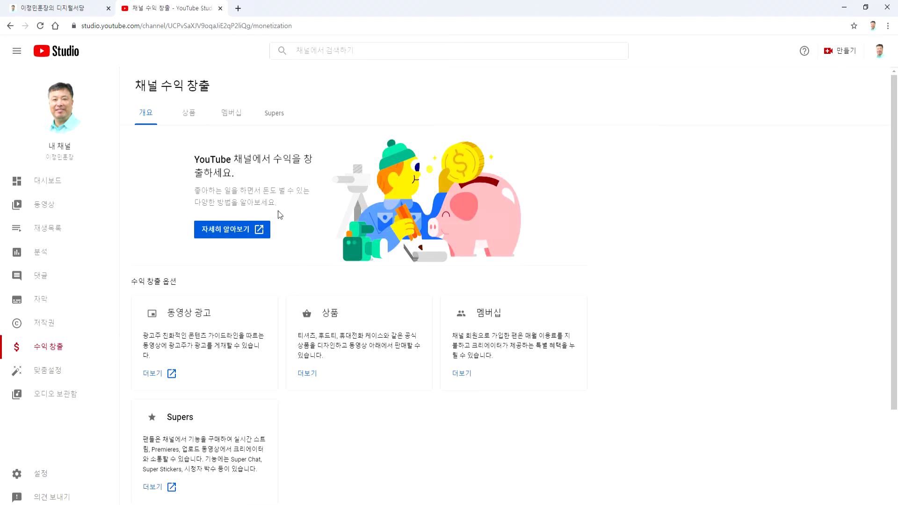
scroll(284, 257, down, 3)
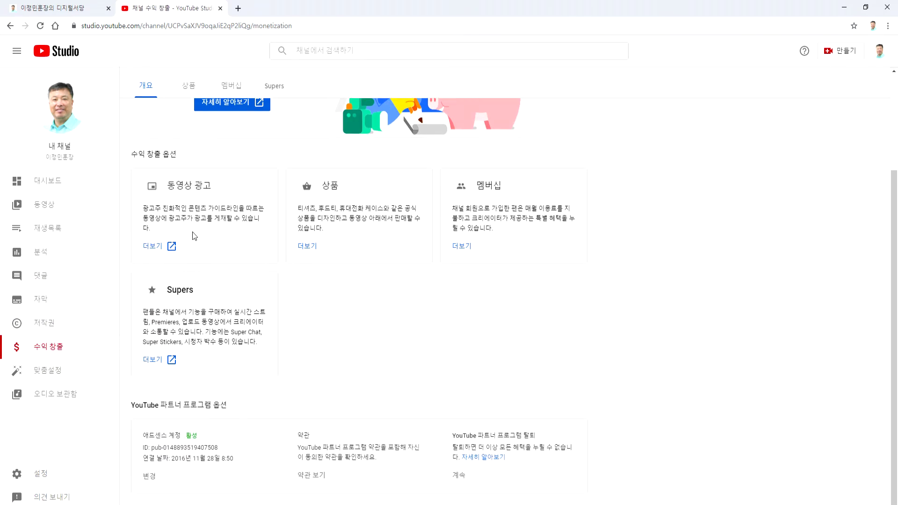
Open the advertiser-friendly content guidelines from the video ads option and read the introduction and the inappropriate language section.
click(169, 247)
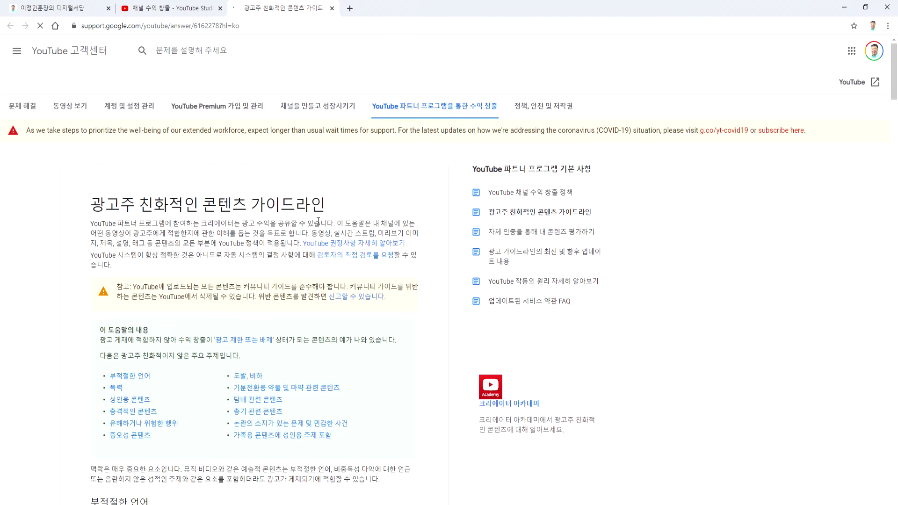
scroll(191, 212, down, 3)
scroll(191, 212, up, 2)
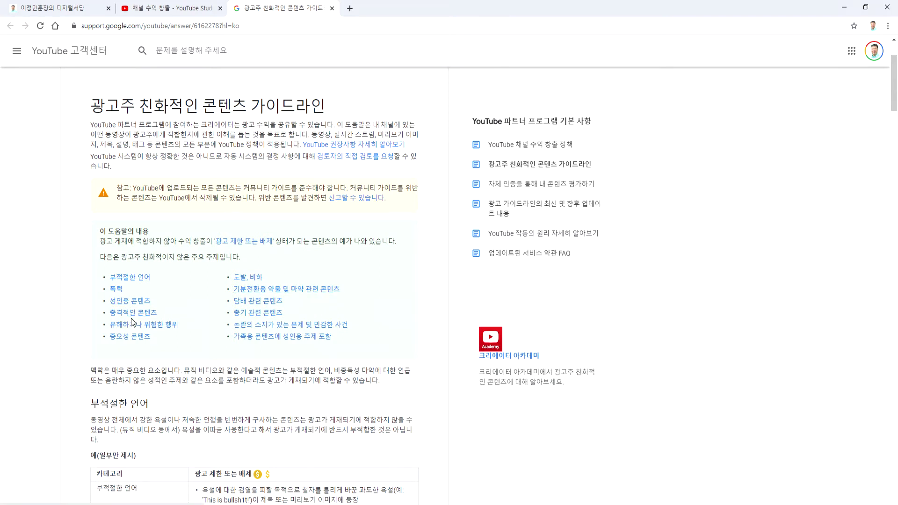
scroll(58, 352, down, 3)
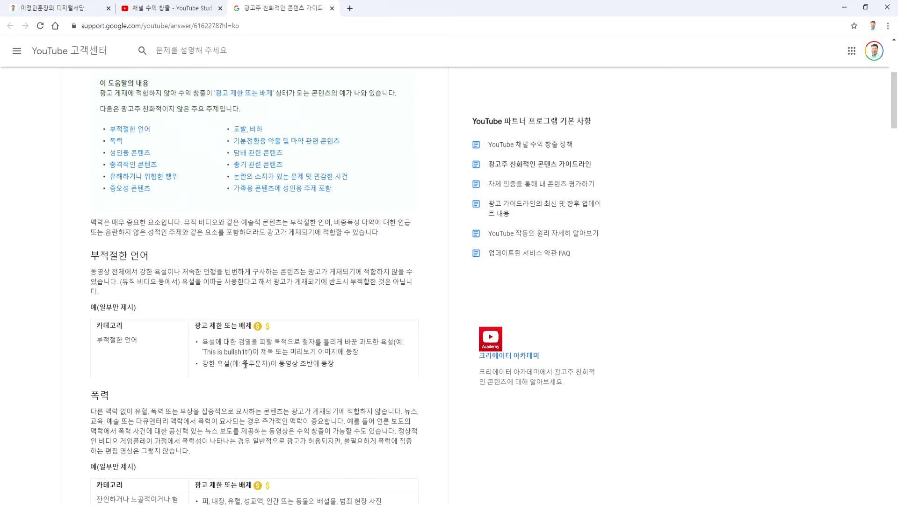
drag(242, 364, 269, 365)
scroll(339, 372, down, 1)
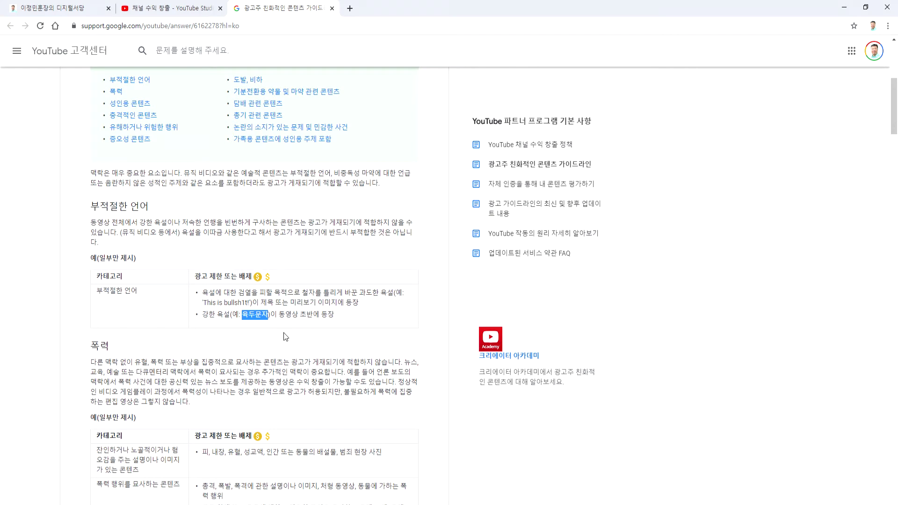
Examine the violence section of the guidelines, highlighting the examples on violent acts, graphic death, children and animals.
scroll(284, 333, down, 4)
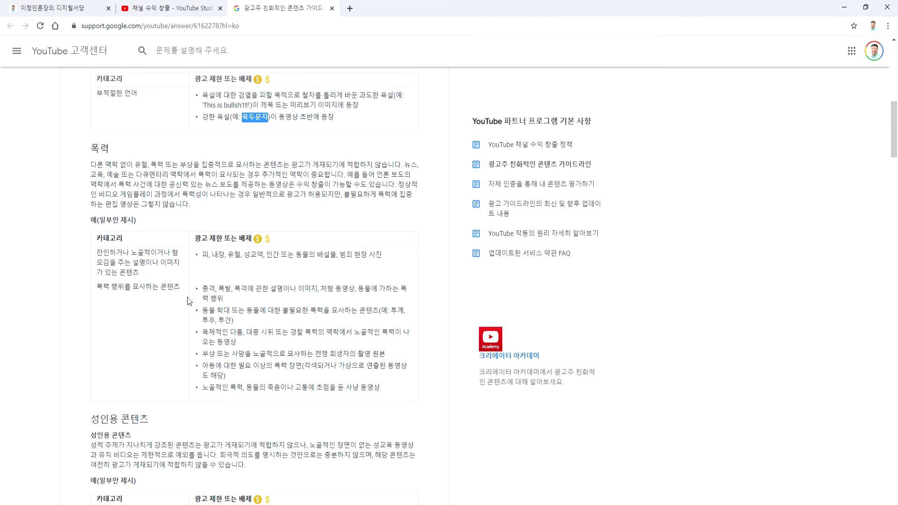
drag(114, 288, 160, 290)
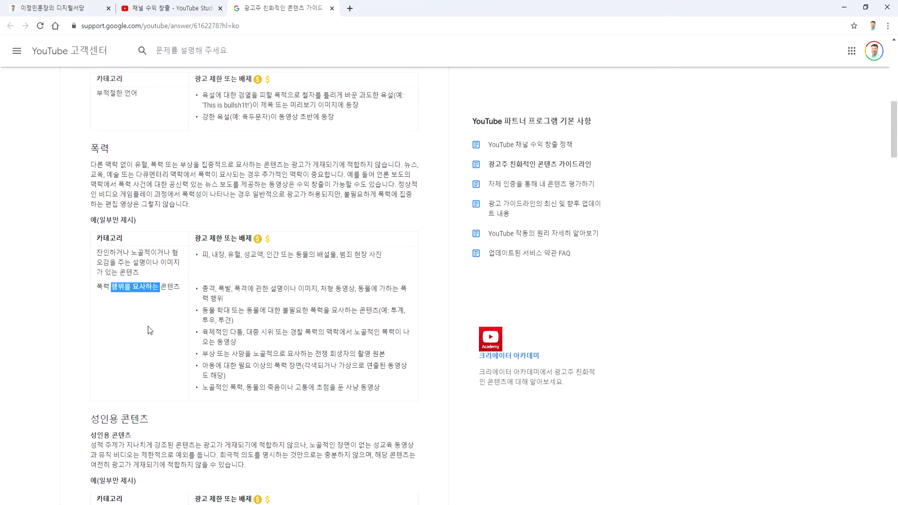
scroll(148, 326, down, 3)
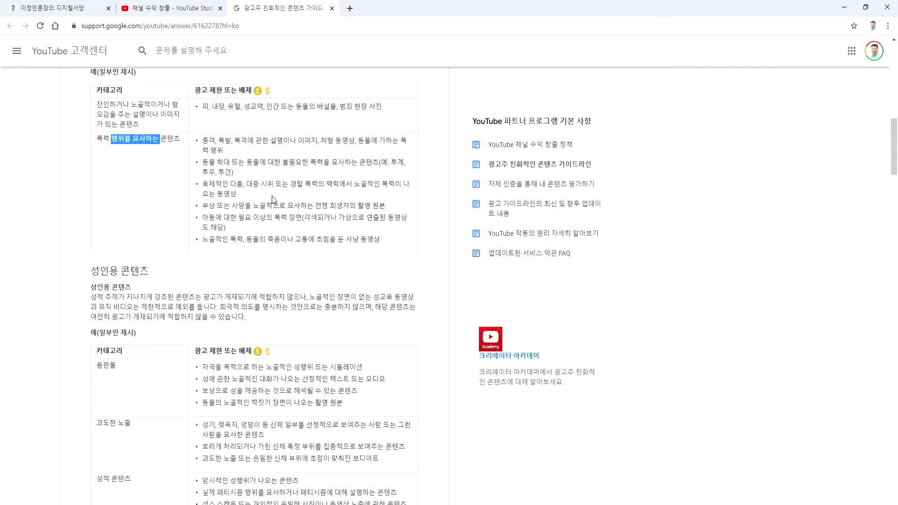
click(226, 207)
drag(226, 207, 278, 204)
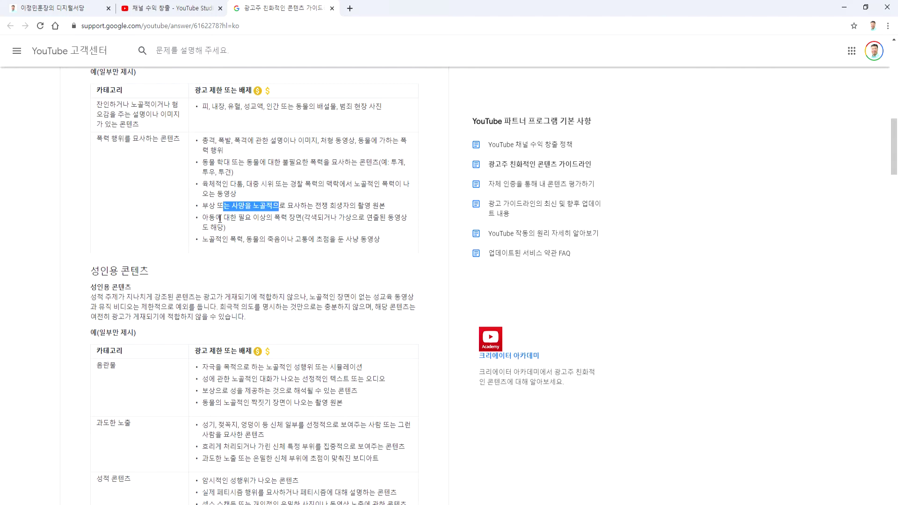
drag(219, 219, 301, 222)
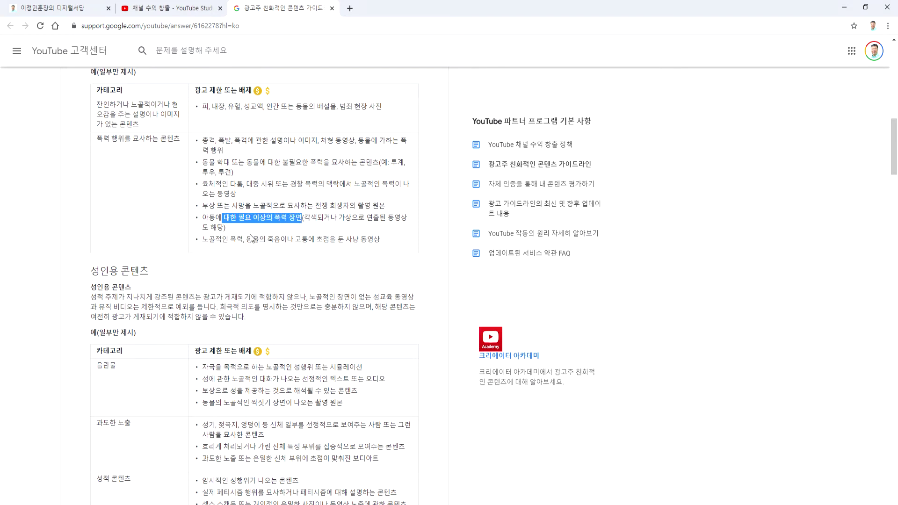
drag(215, 241, 282, 242)
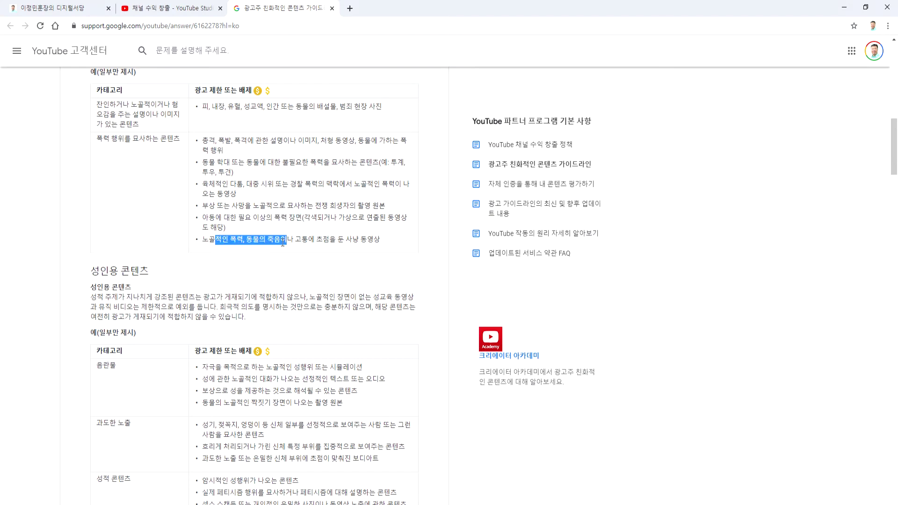
click(222, 254)
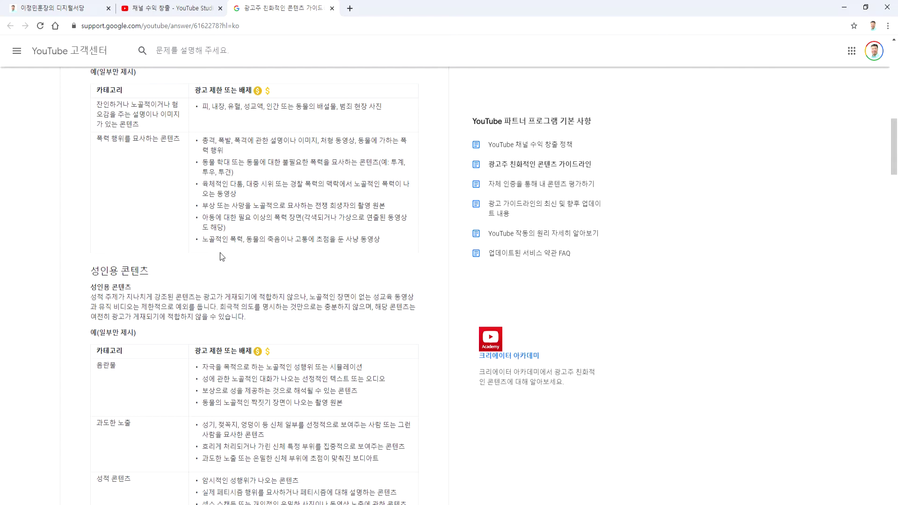
Read through the adult content, shocking content and harmful or dangerous acts sections of the guidelines.
scroll(140, 294, down, 2)
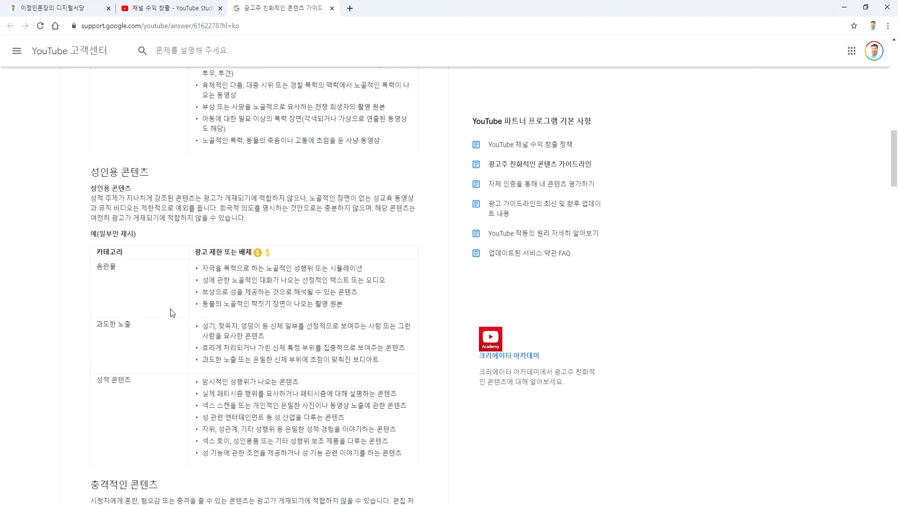
drag(95, 325, 131, 325)
click(191, 308)
scroll(236, 346, down, 4)
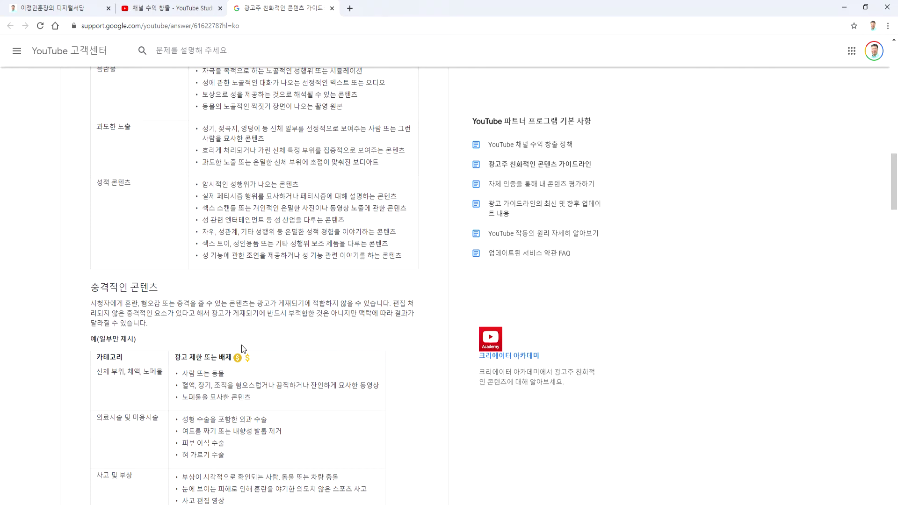
scroll(241, 344, up, 2)
scroll(224, 351, down, 5)
scroll(224, 351, down, 5)
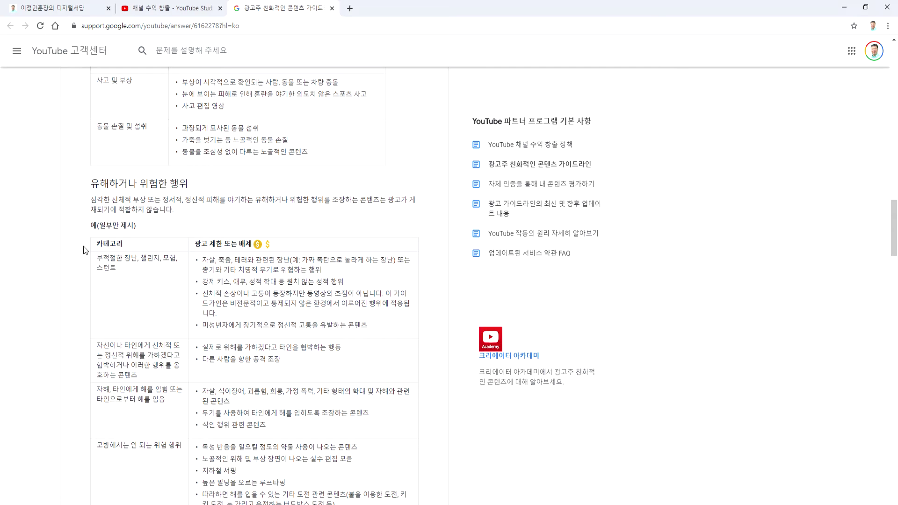
scroll(136, 301, down, 10)
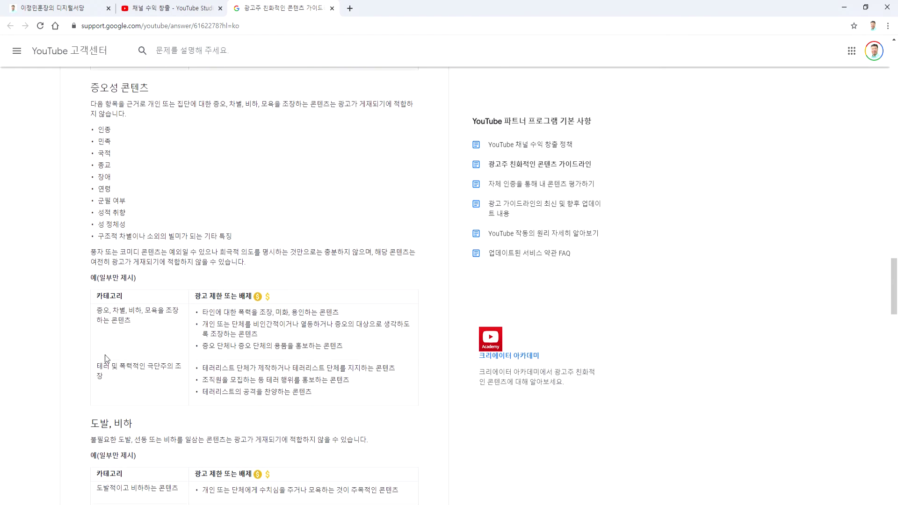
Examine the hateful content section and its protected characteristics and examples, along with the incendiary and demeaning content section.
scroll(105, 350, down, 3)
scroll(294, 265, up, 2)
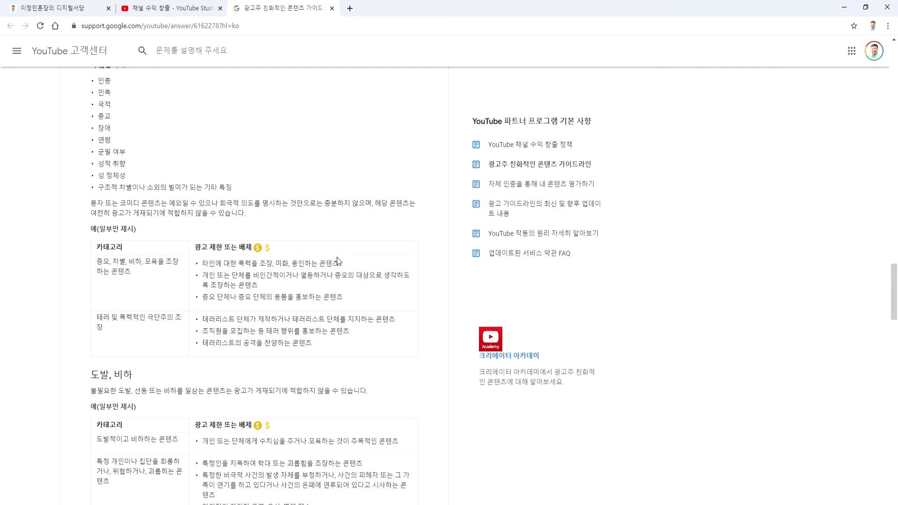
triple_click(100, 258)
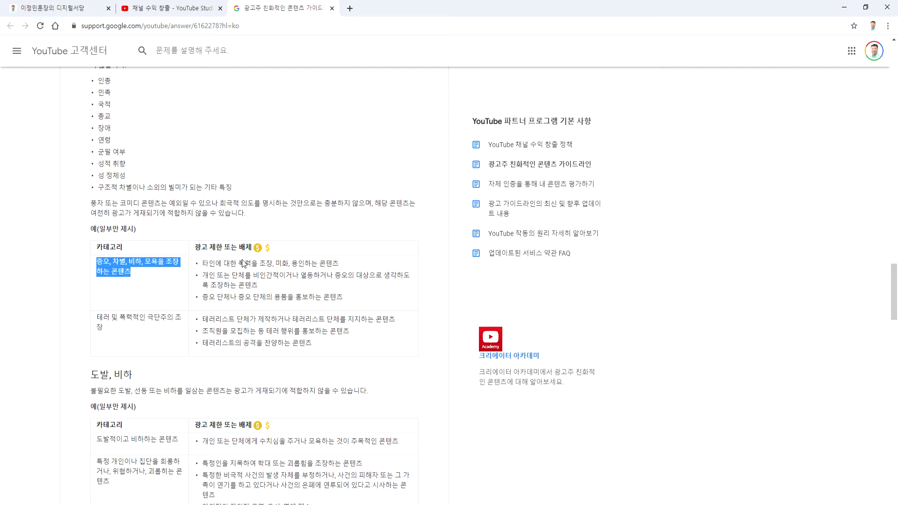
click(258, 295)
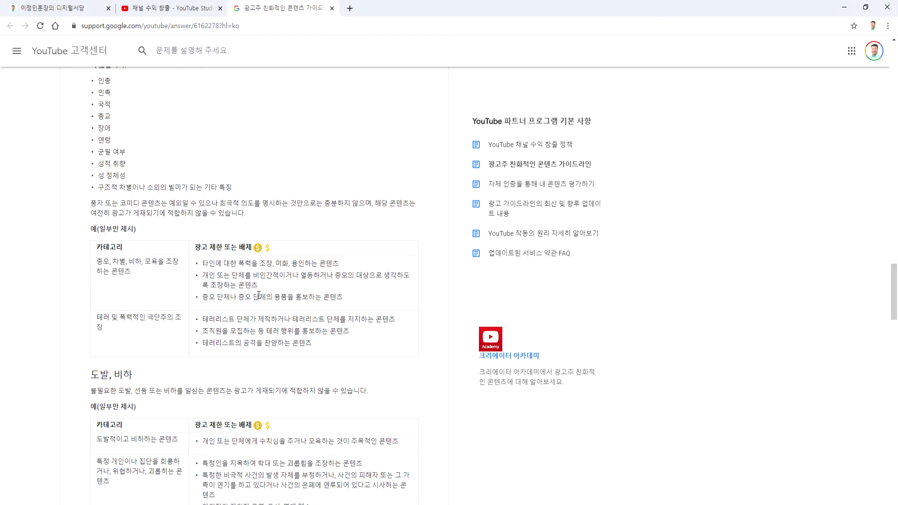
drag(125, 187, 93, 157)
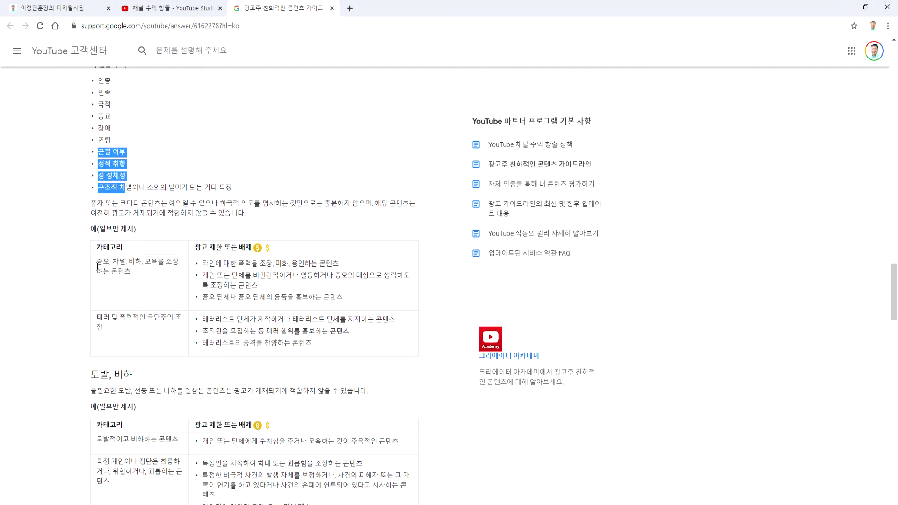
scroll(97, 268, down, 5)
scroll(96, 285, up, 4)
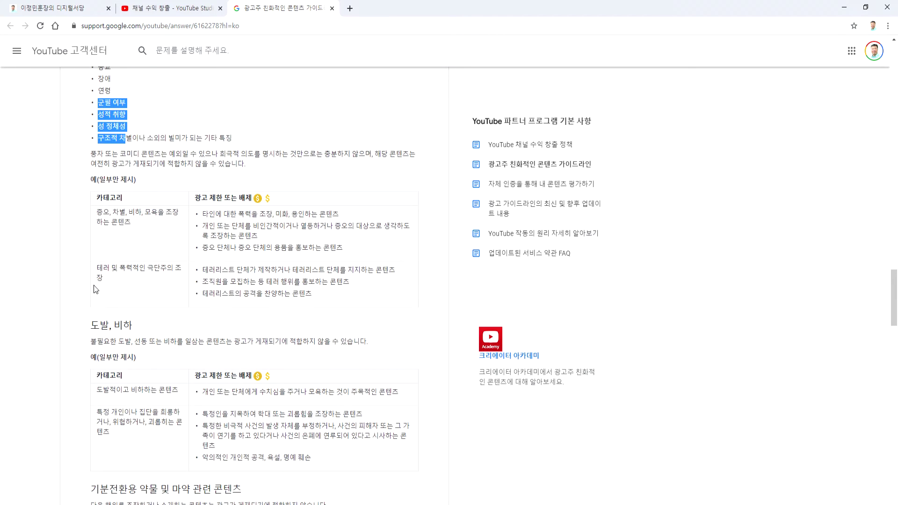
scroll(93, 289, up, 2)
Read the guidelines on drugs, tobacco, firearms, controversial issues and adult themes in family content through to the article's end.
scroll(94, 290, down, 9)
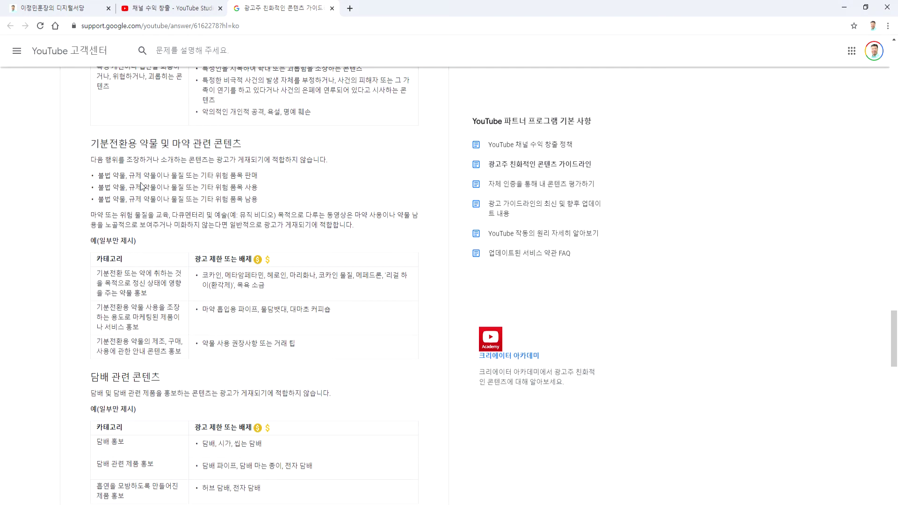
scroll(110, 290, down, 3)
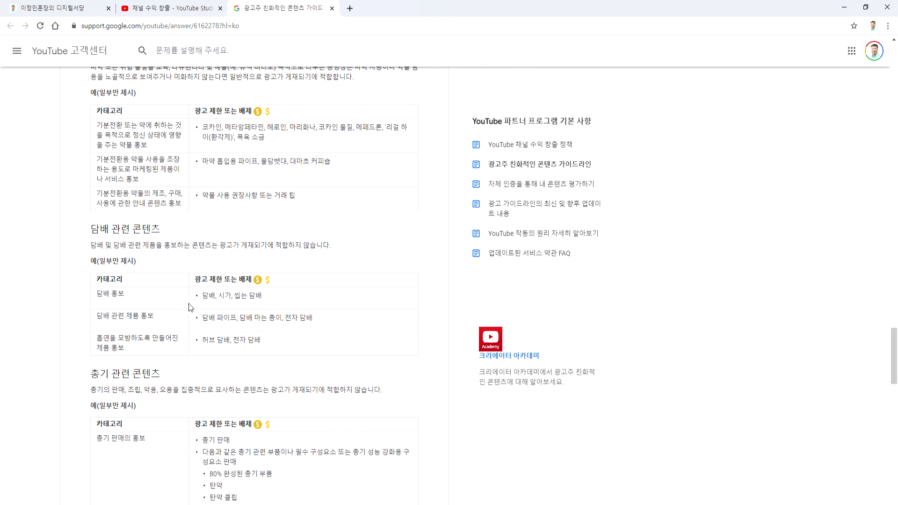
scroll(137, 307, down, 4)
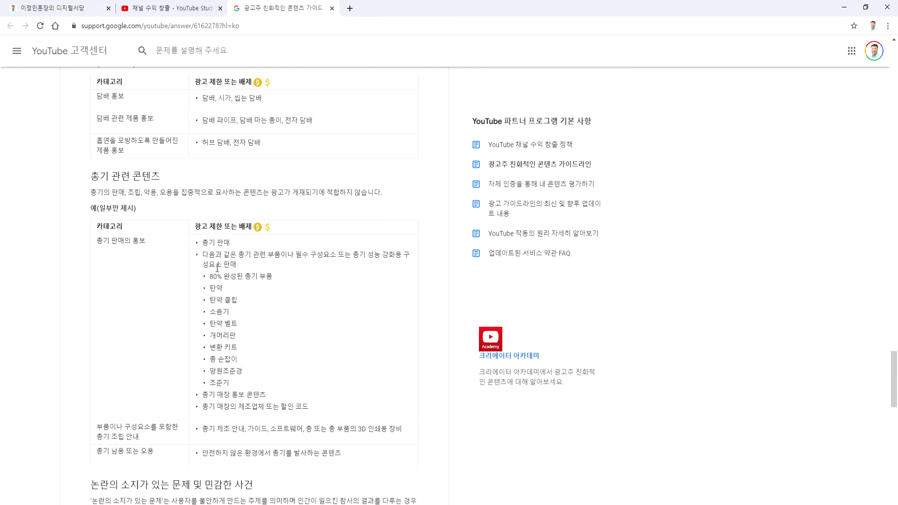
scroll(215, 301, down, 3)
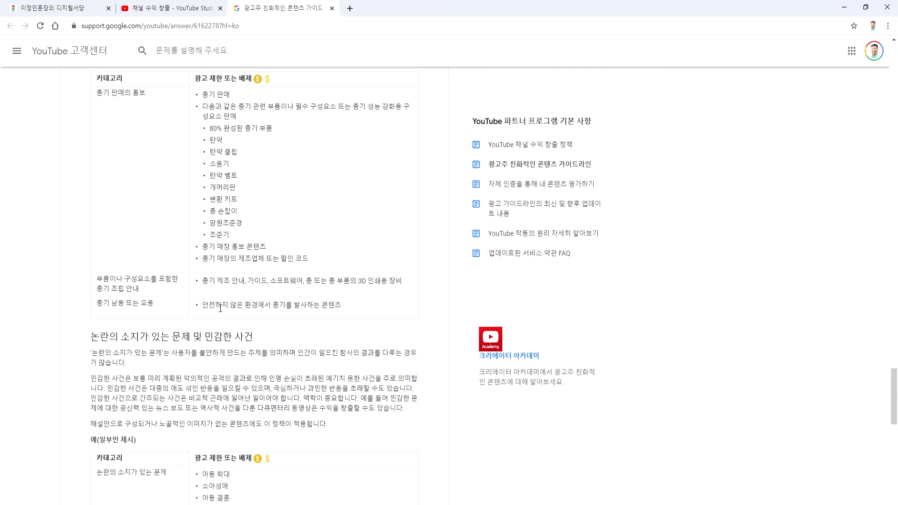
scroll(220, 306, down, 7)
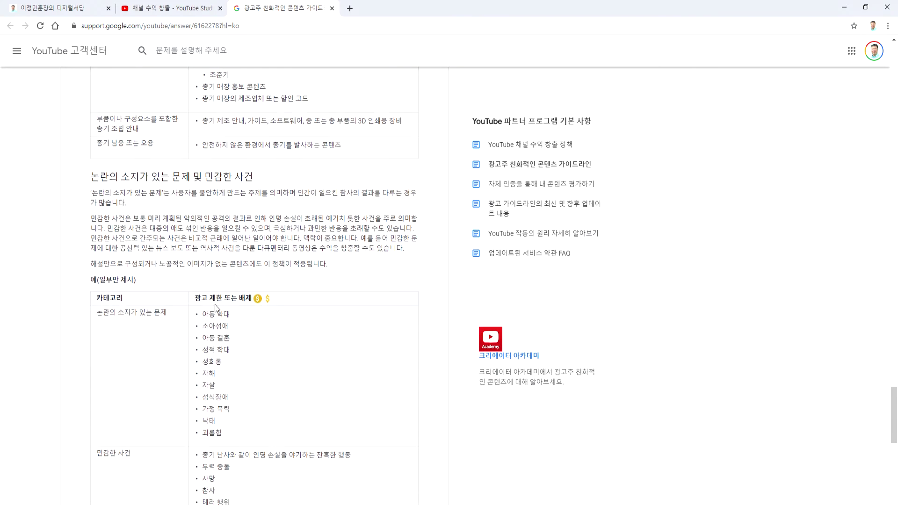
scroll(215, 302, up, 1)
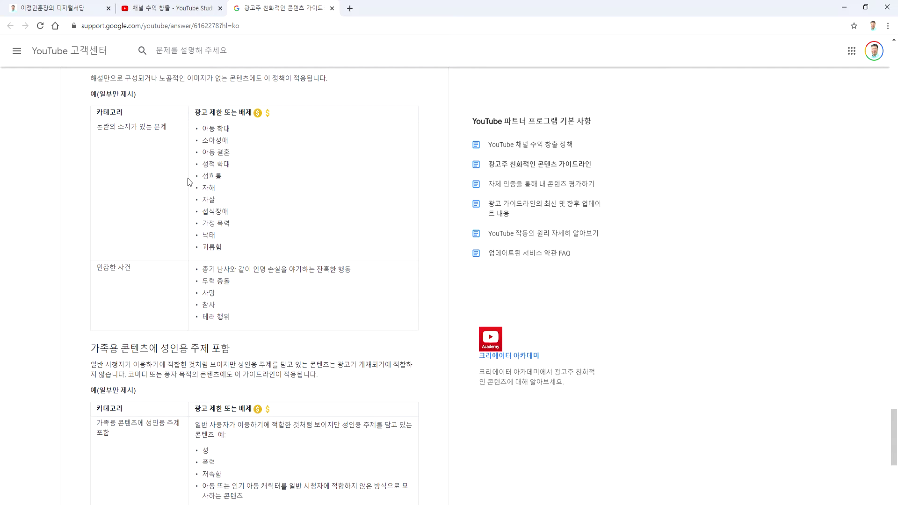
scroll(207, 222, down, 6)
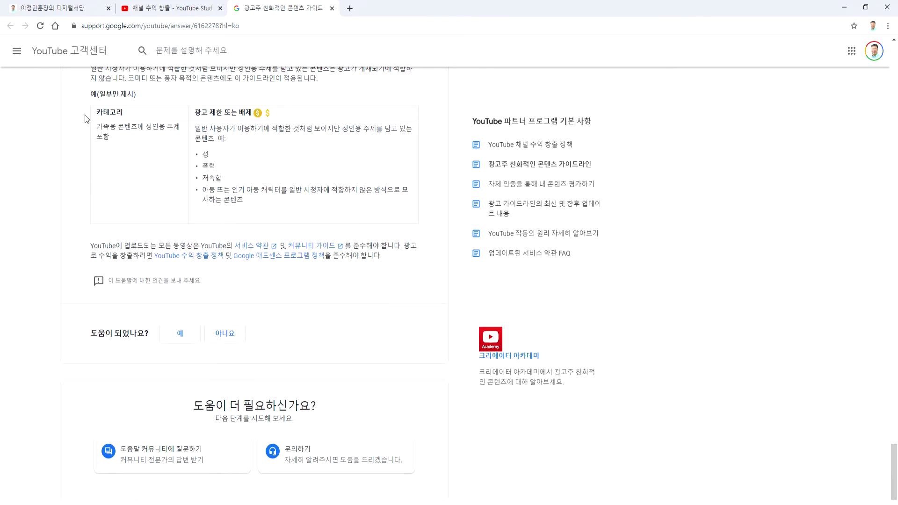
scroll(133, 226, down, 1)
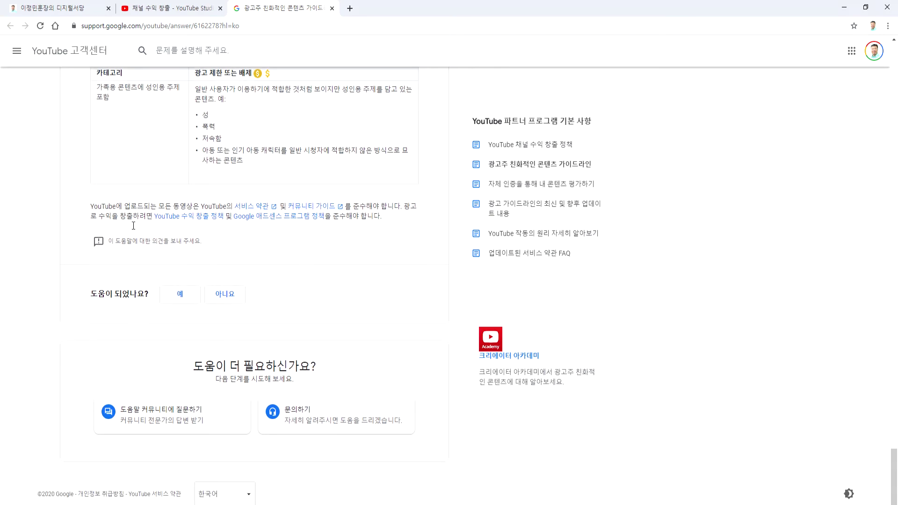
Mark the guidelines article as helpful and close the help page to return to YouTube Studio.
scroll(125, 227, up, 4)
scroll(164, 271, down, 4)
click(181, 296)
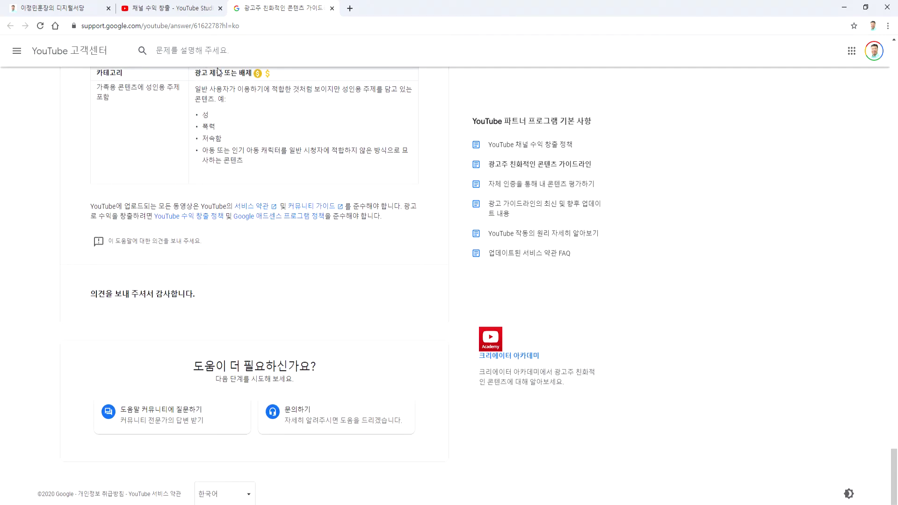
click(332, 8)
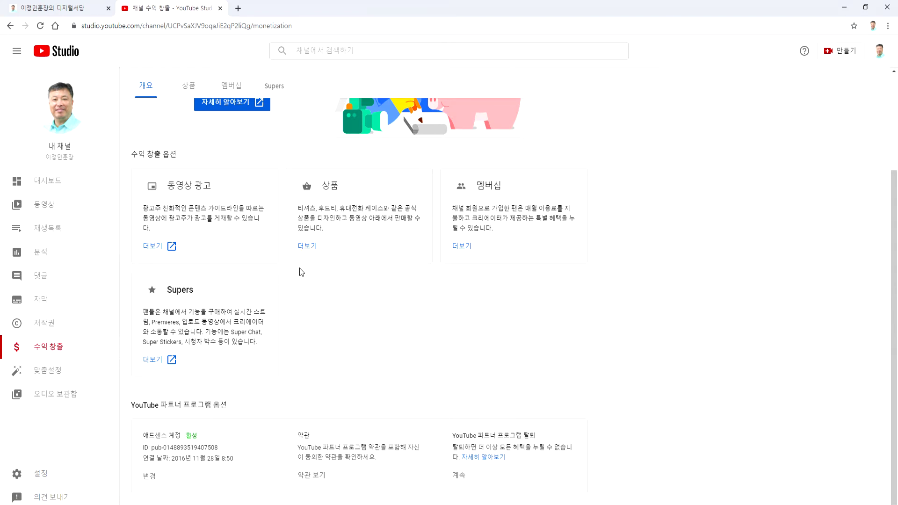
View the channel monetization pages for merchandise, memberships and Supers, and return to the overview.
scroll(262, 262, up, 3)
click(190, 114)
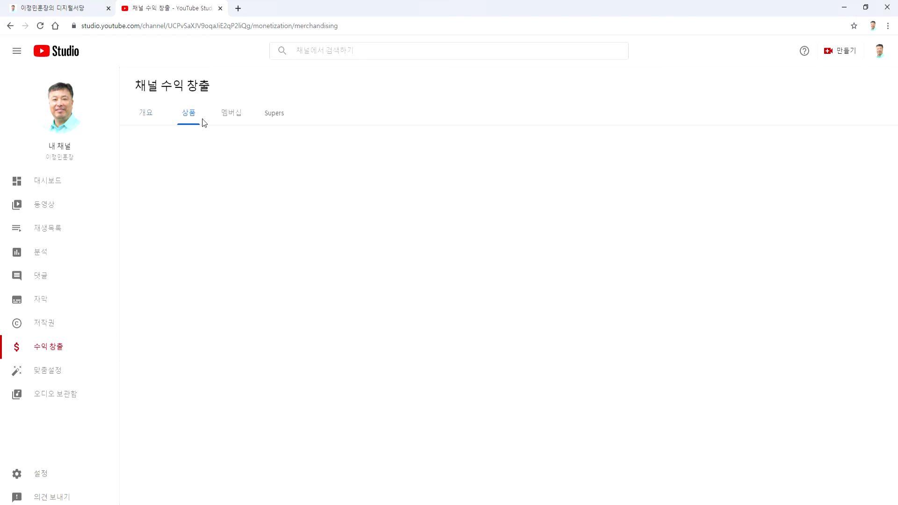
click(234, 122)
click(271, 122)
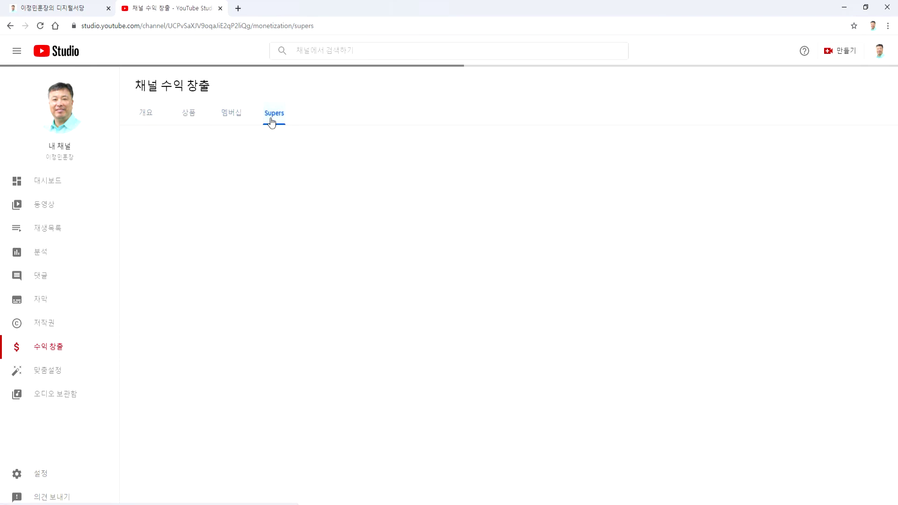
click(146, 114)
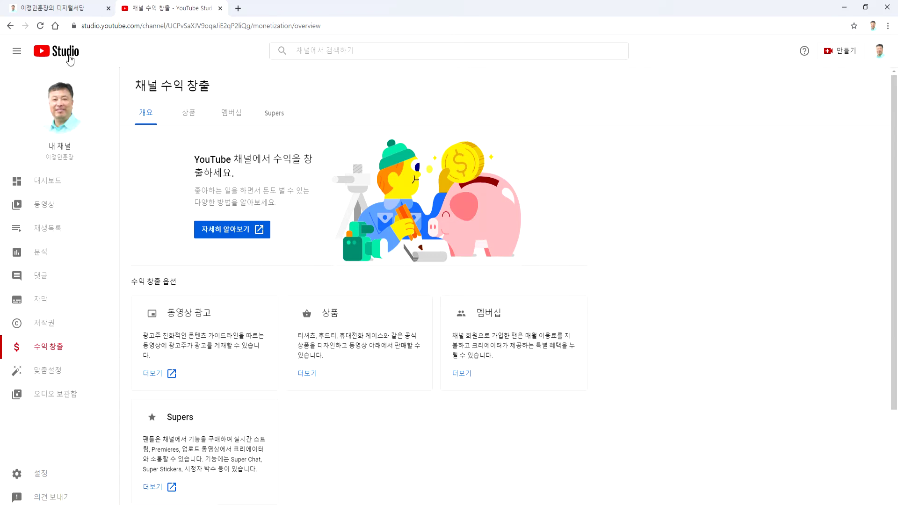
Return to the channel dashboard and open the channel's YouTube home page.
click(69, 84)
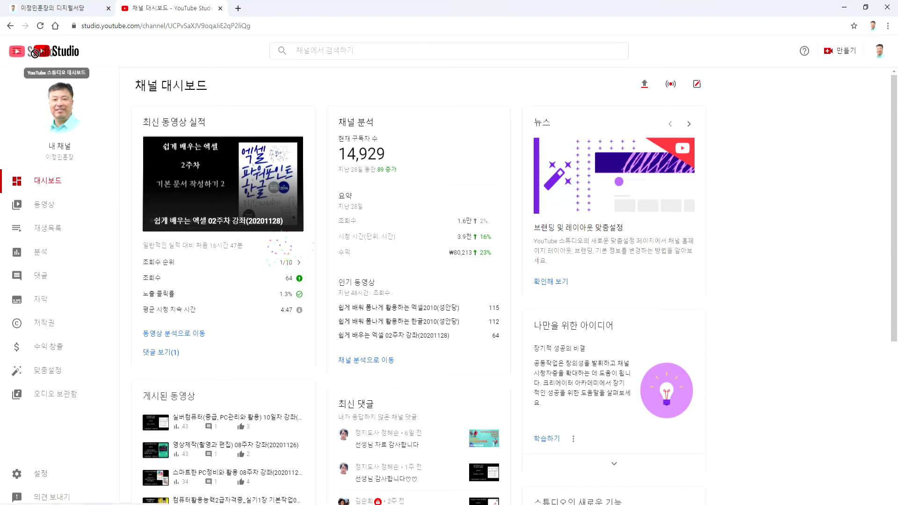
click(61, 105)
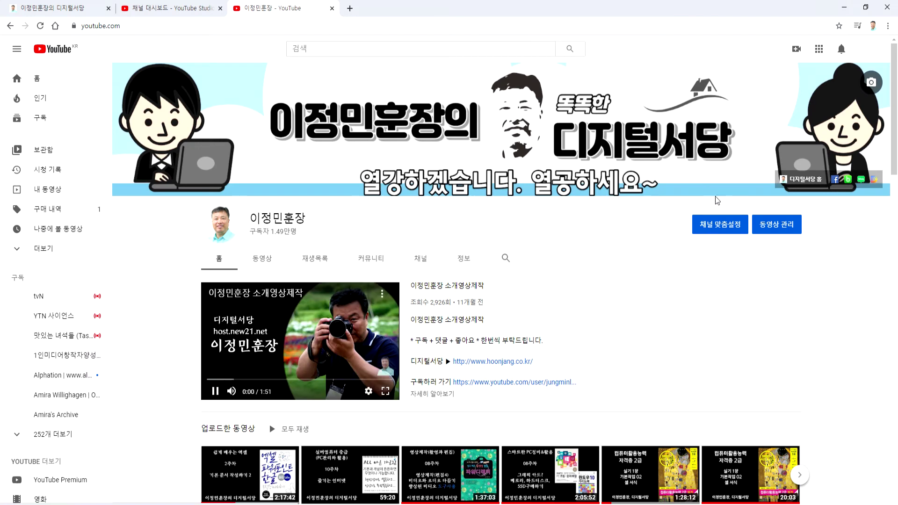
Return from the YouTube home feed to the channel page and play the upload "쉽게 배우는 엑셀 02주차 강좌(20201128)" with its sound muted.
click(57, 57)
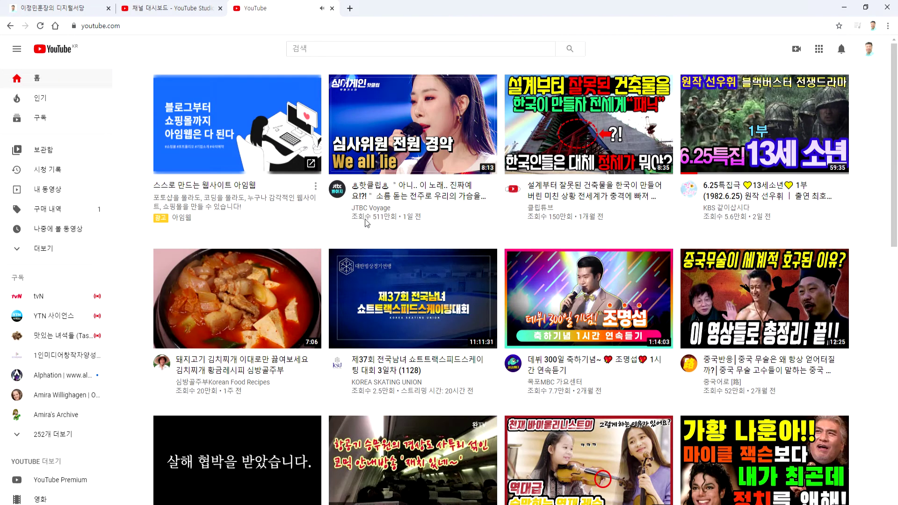
key(alt+Left)
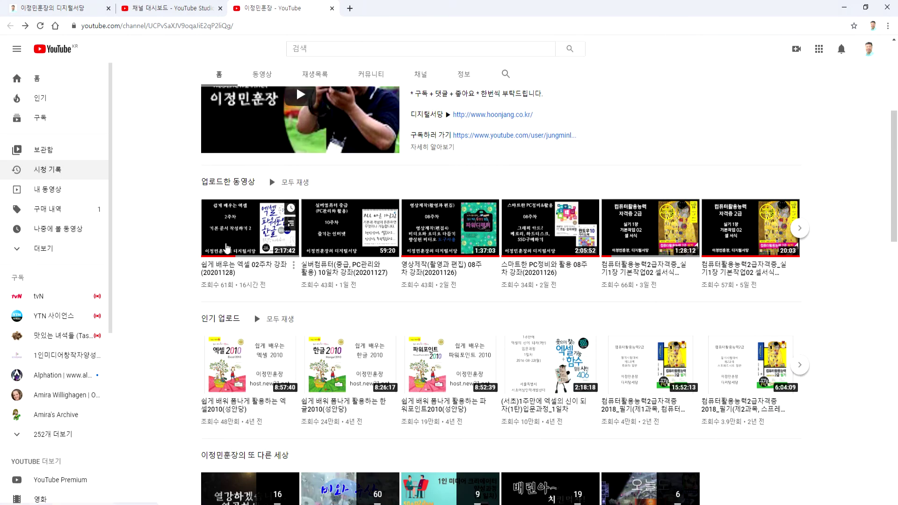
click(226, 247)
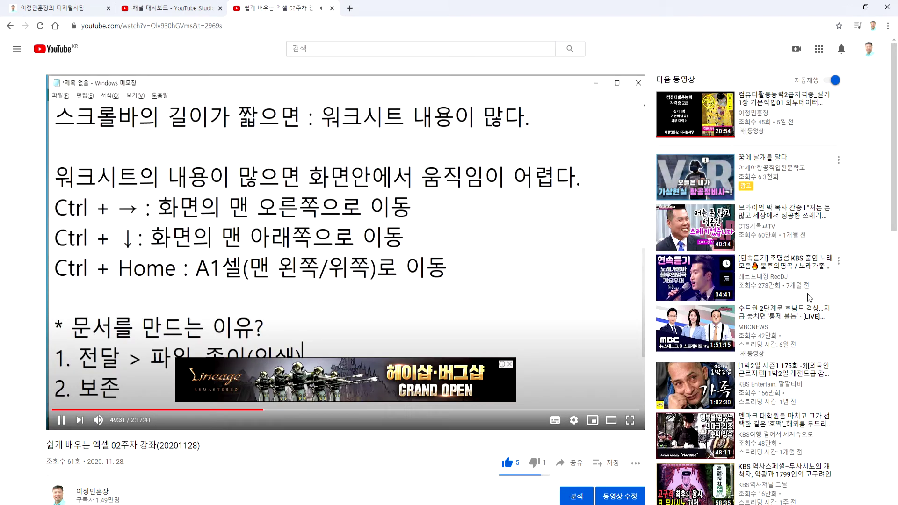
click(97, 420)
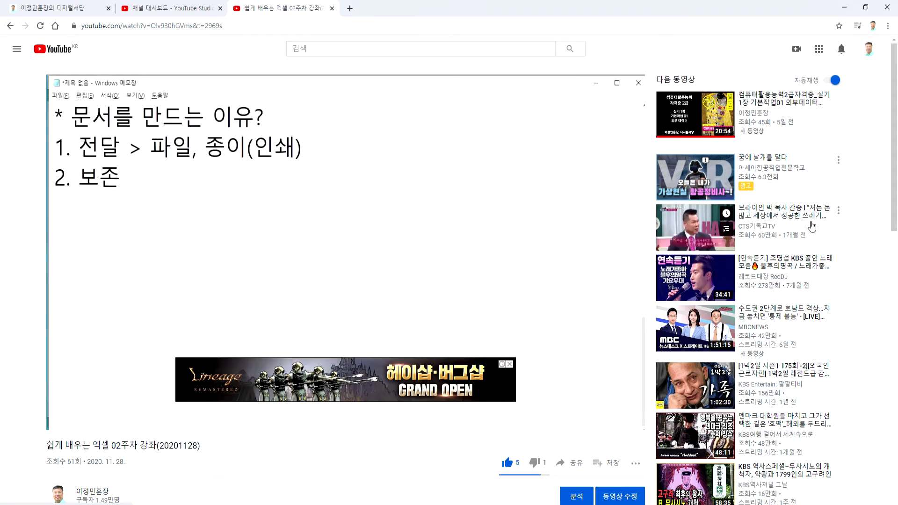
Look over the Excel lecture's watch page, including the banner ad over the video, the description and the comments.
scroll(457, 308, down, 3)
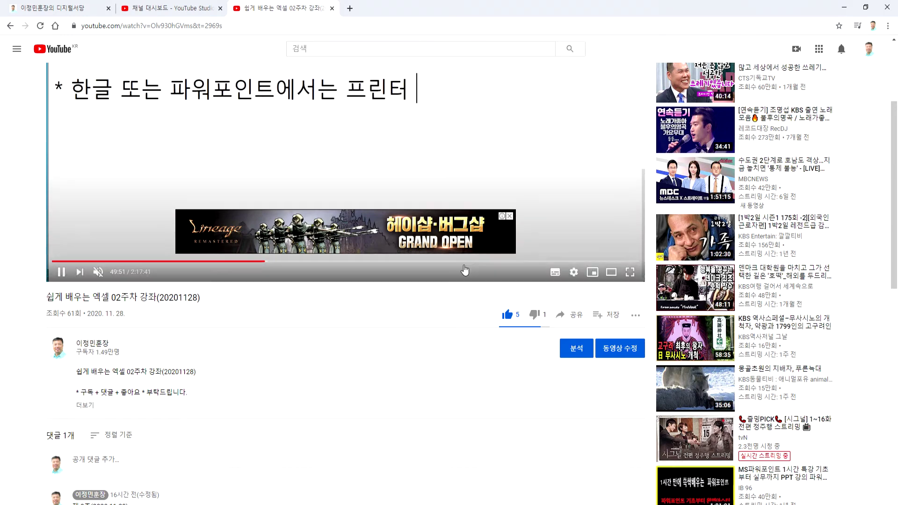
scroll(444, 292, up, 3)
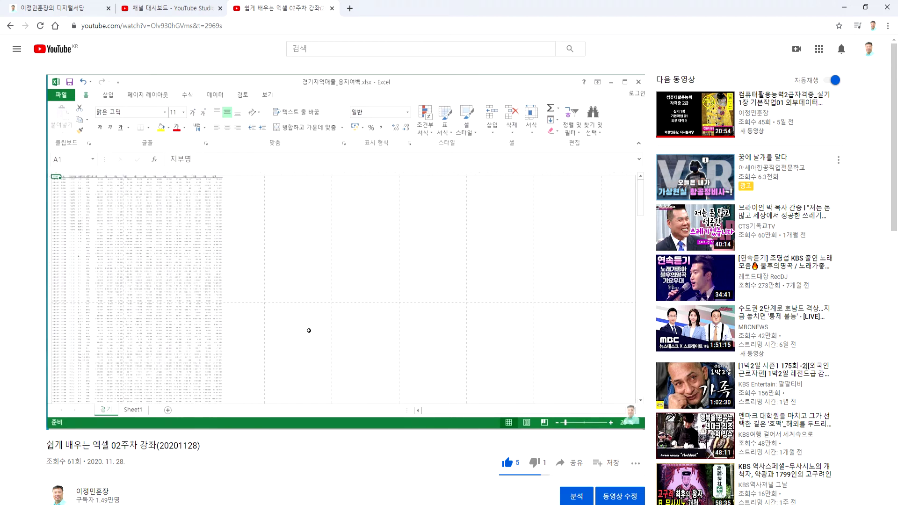
mouse_move(405, 262)
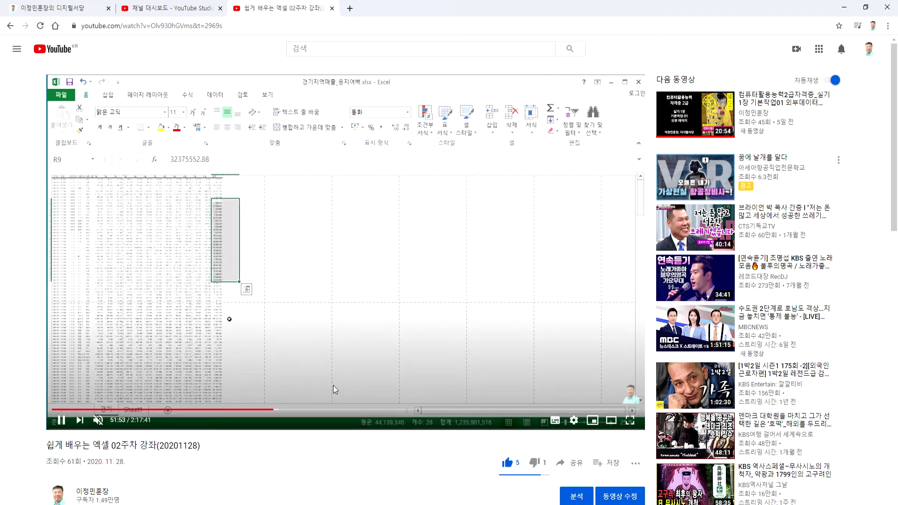
Open the recommended video "컴퓨터활용능력2급자격증_실기1장 기본작업01 외부데이터(20201123)" and look over its page.
click(687, 117)
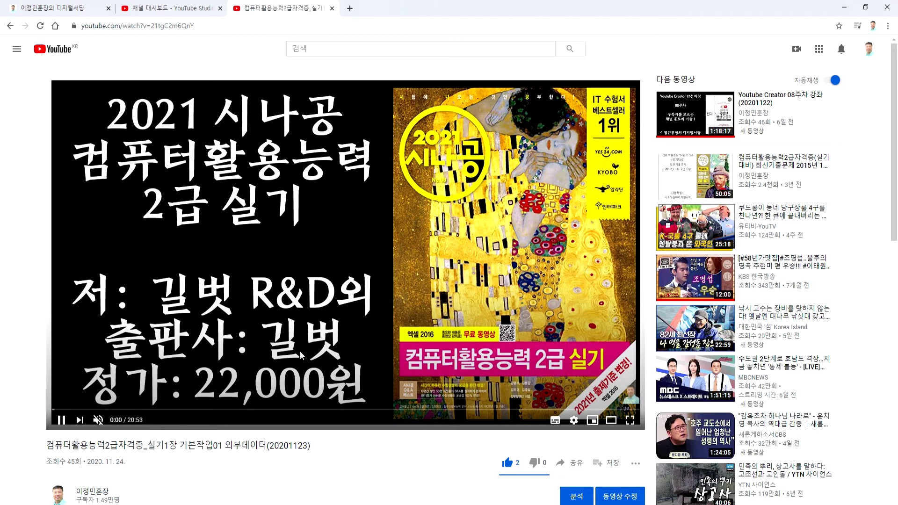
scroll(294, 350, down, 5)
scroll(332, 370, up, 5)
Open the recommended video "Youtube Creator 08주차 강좌(20201122)" and examine its overlay ad, description and comments.
click(724, 129)
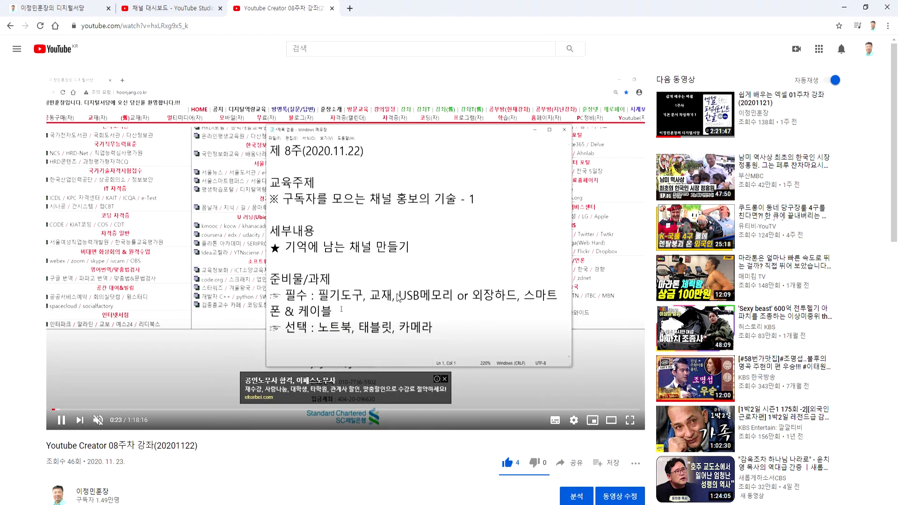
scroll(530, 330, down, 3)
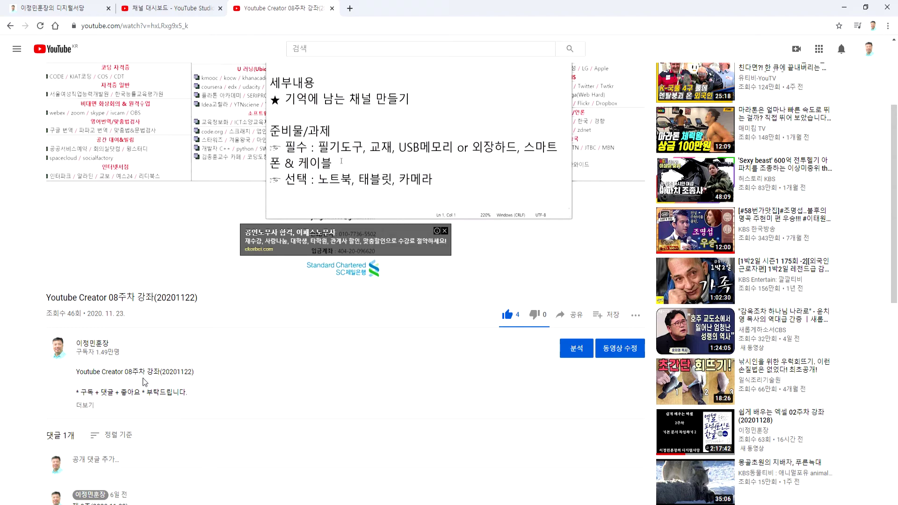
scroll(145, 382, up, 3)
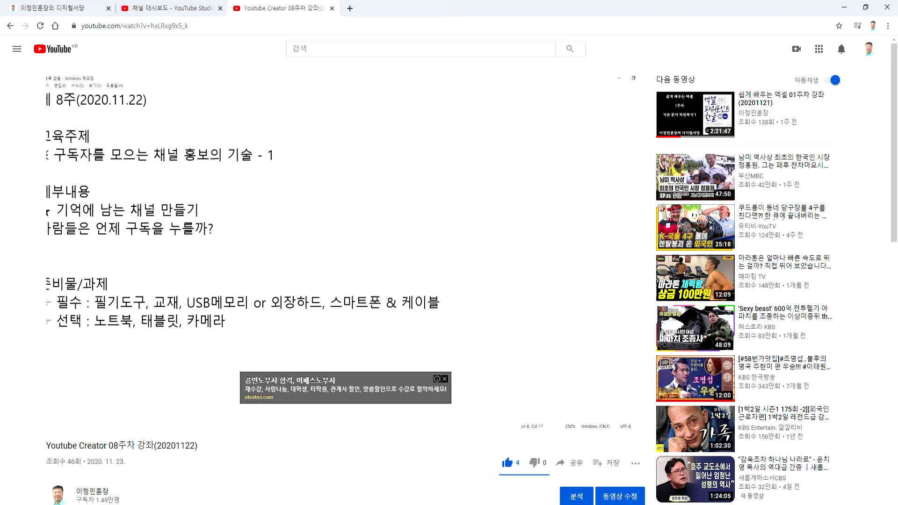
mouse_move(287, 226)
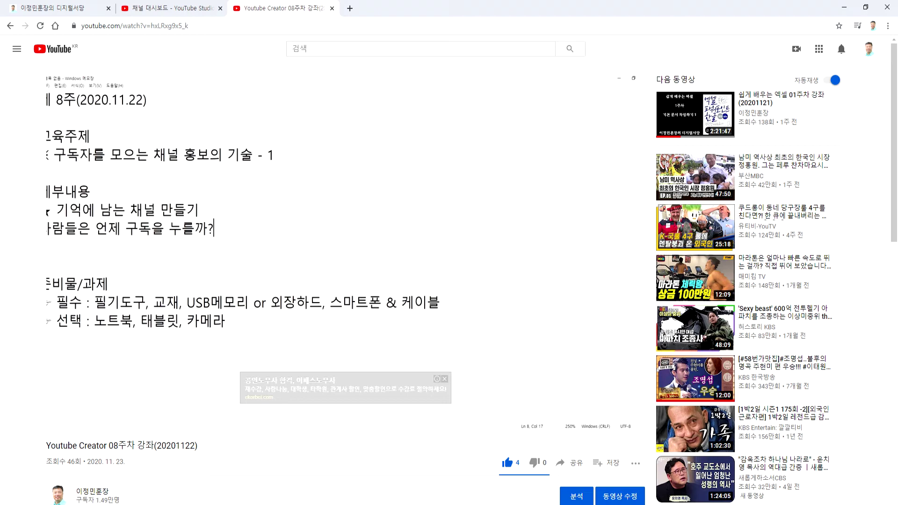
scroll(241, 298, down, 3)
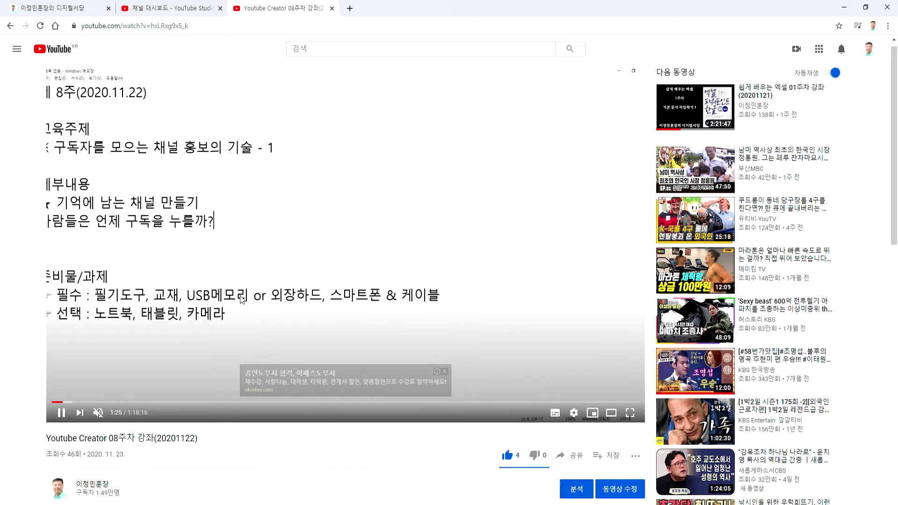
scroll(244, 303, down, 3)
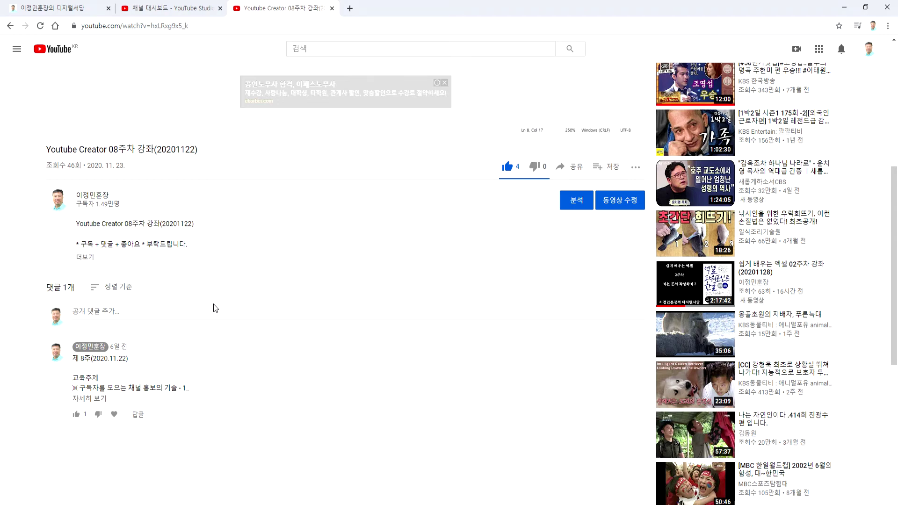
scroll(222, 301, up, 3)
scroll(223, 300, up, 2)
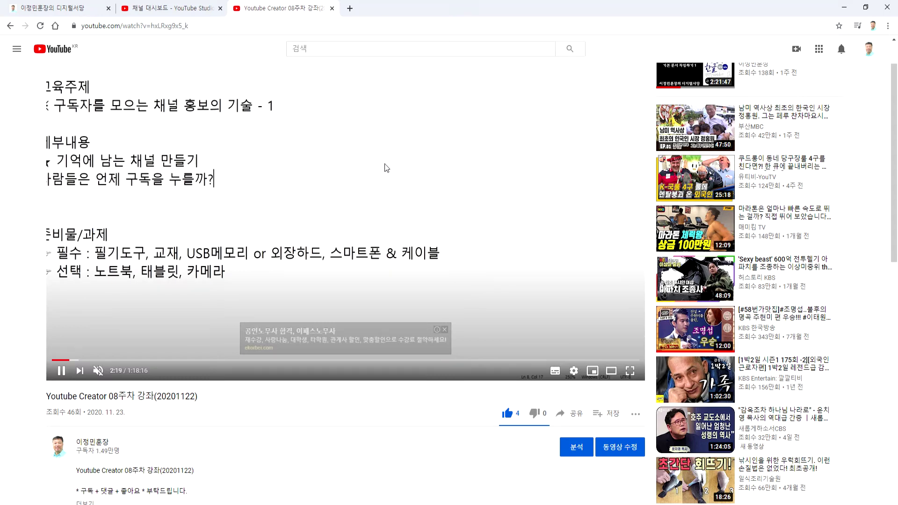
Search Google for "유튜브광고" in a new browser tab.
click(350, 11)
text(d)
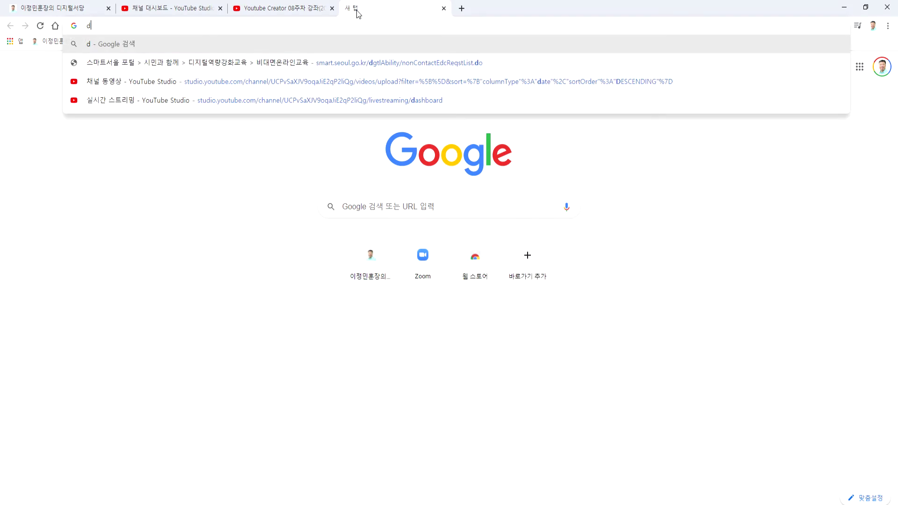
text(bxbqmrhkdrh)
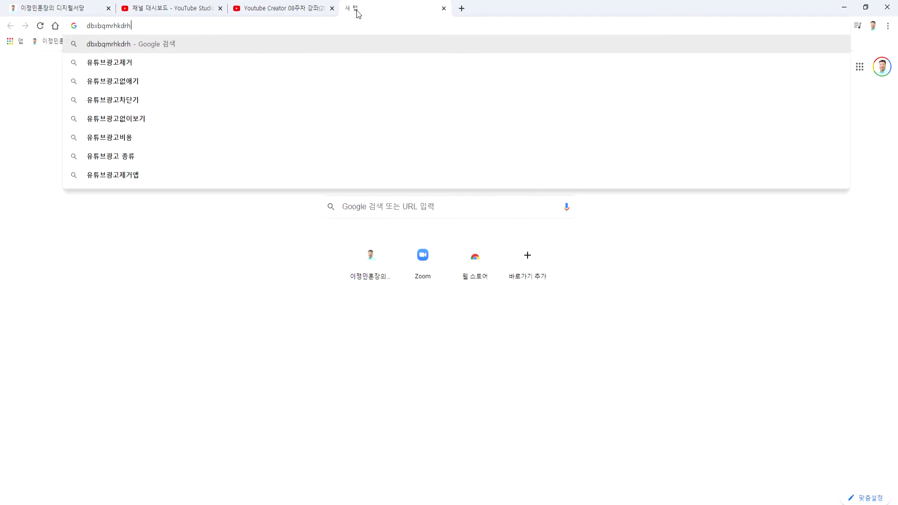
key(Down)
key(BackSpace)
key(BackSpace)
key(Return)
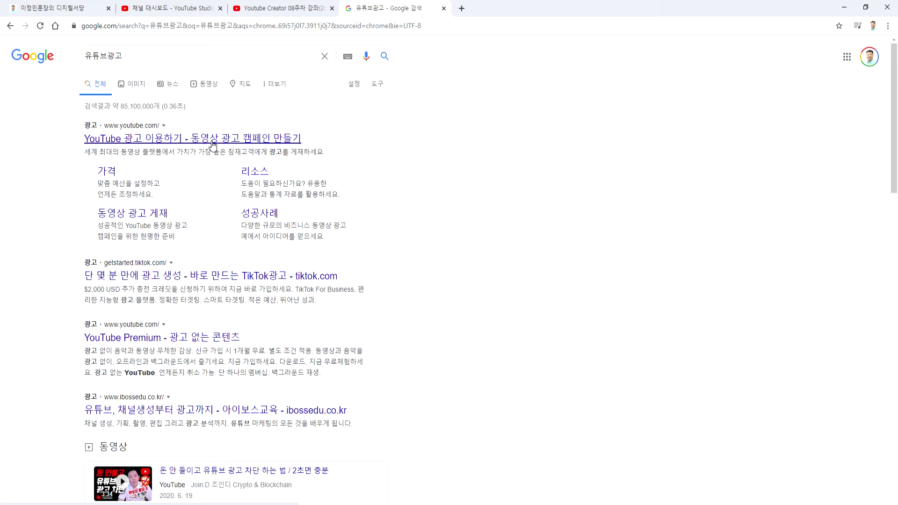
Go from the YouTube ads search result through its sign-up page into Google Ads and open the account preferences for reactivation.
click(157, 142)
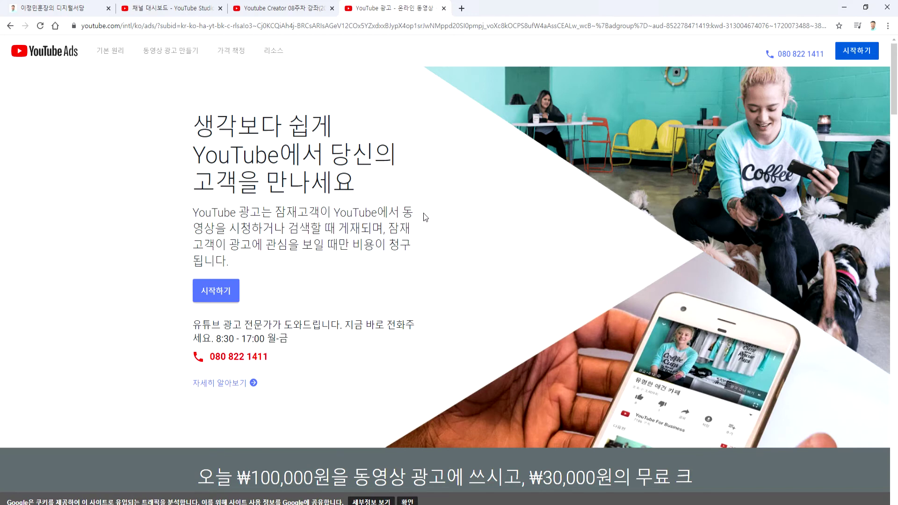
click(223, 294)
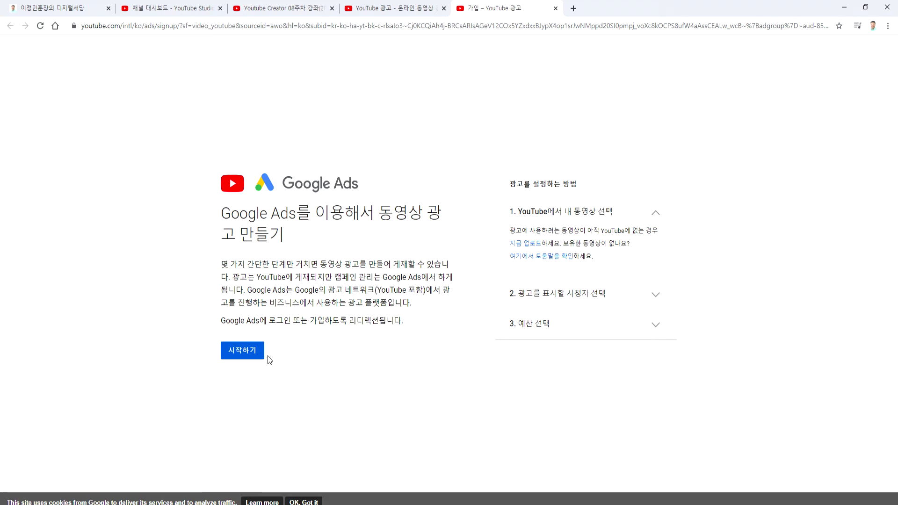
click(242, 352)
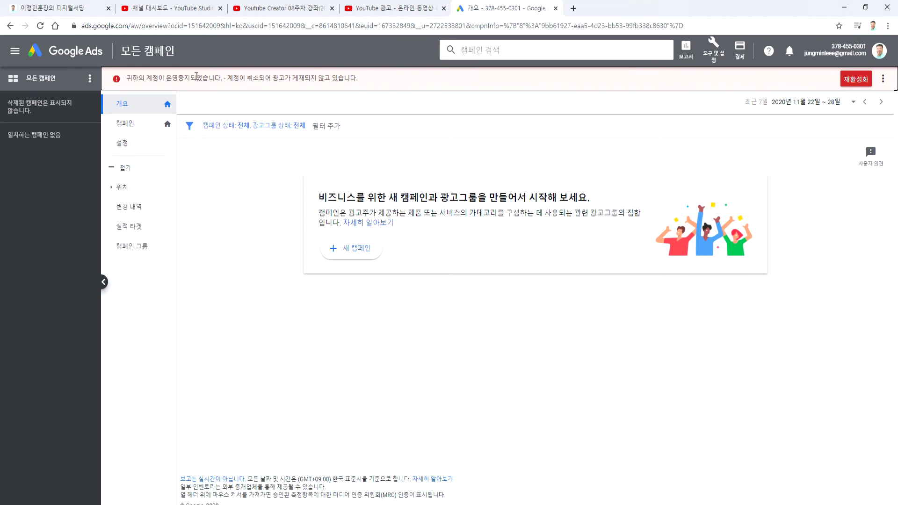
click(855, 79)
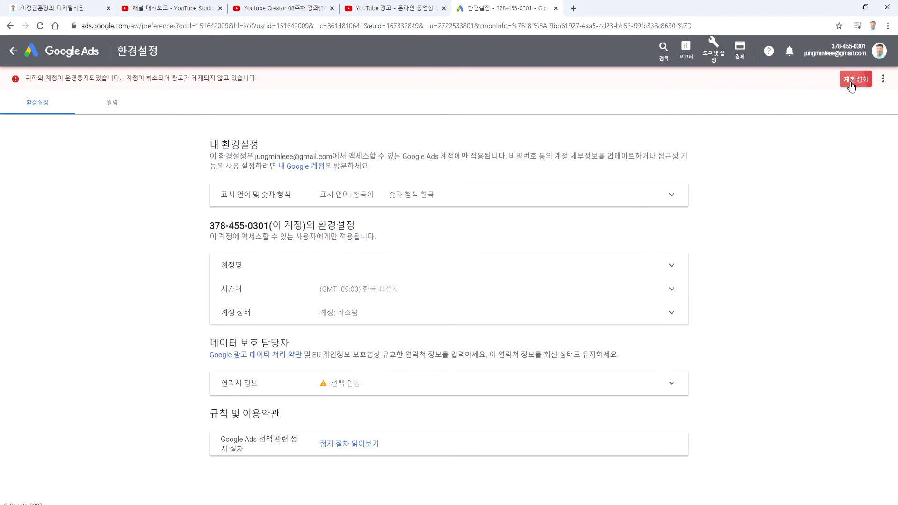
click(299, 274)
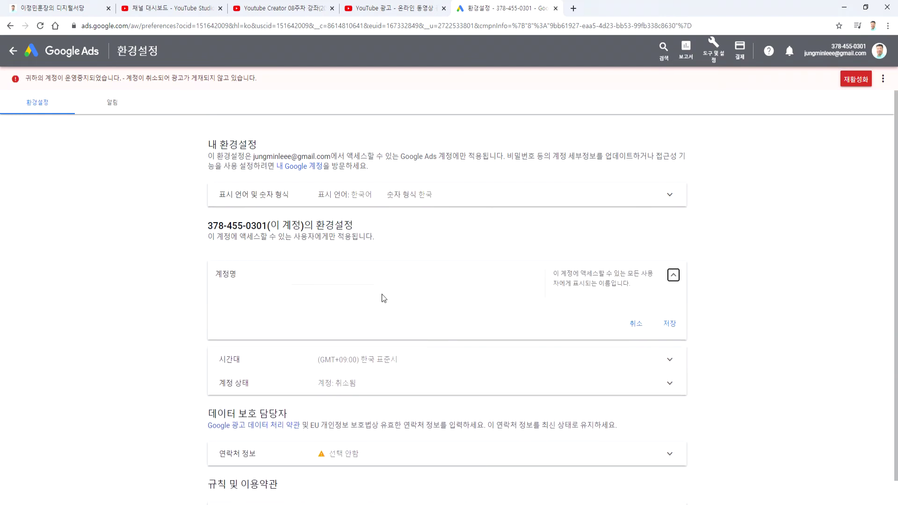
click(300, 278)
click(296, 278)
click(635, 324)
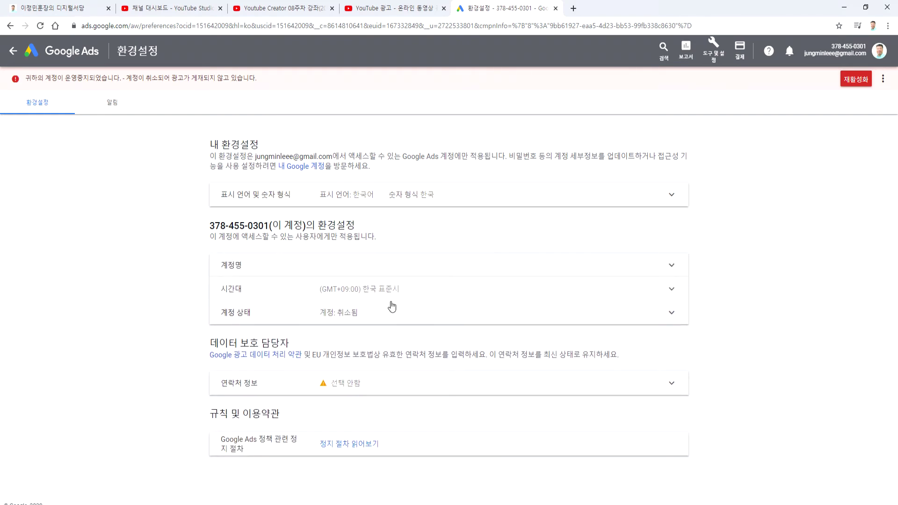
Reactivate the cancelled Google Ads account through its account status setting.
click(344, 318)
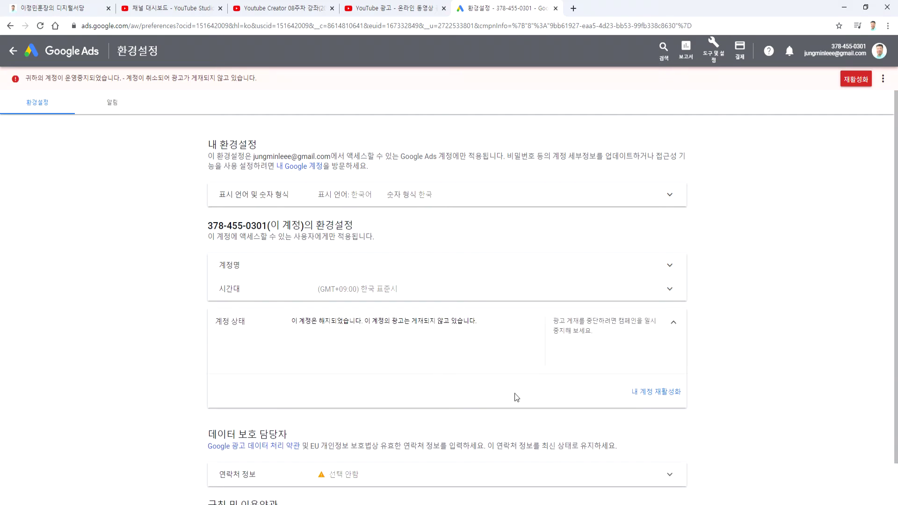
click(643, 391)
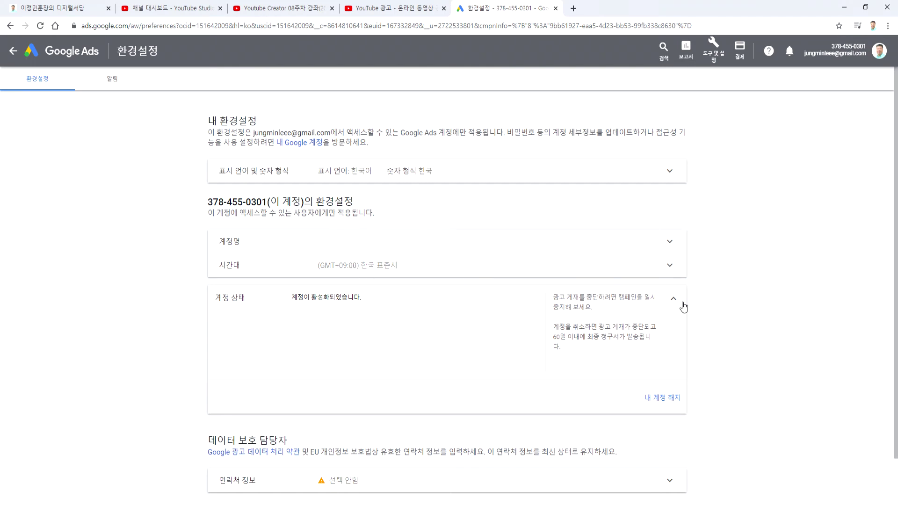
Look through the contact fields for the primary contact, data protection officer and EU representative, then close the section.
scroll(687, 313, down, 1)
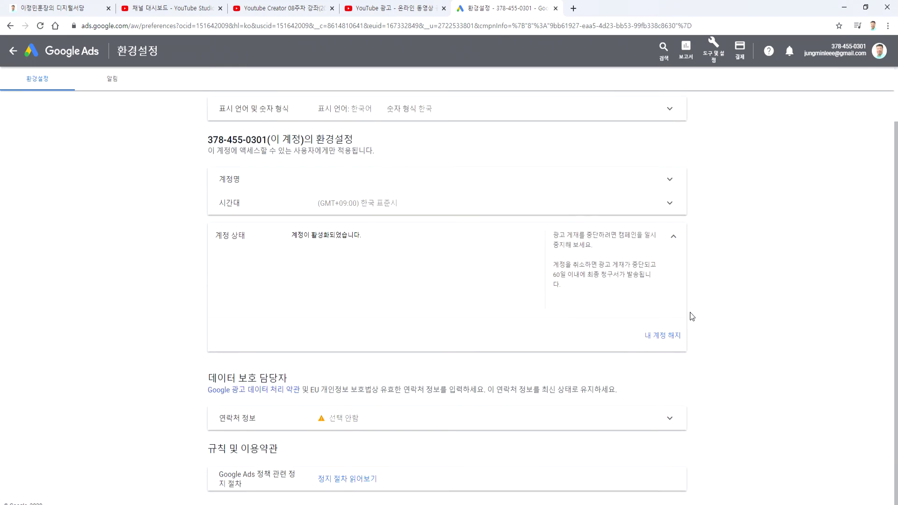
click(345, 417)
scroll(393, 423, down, 3)
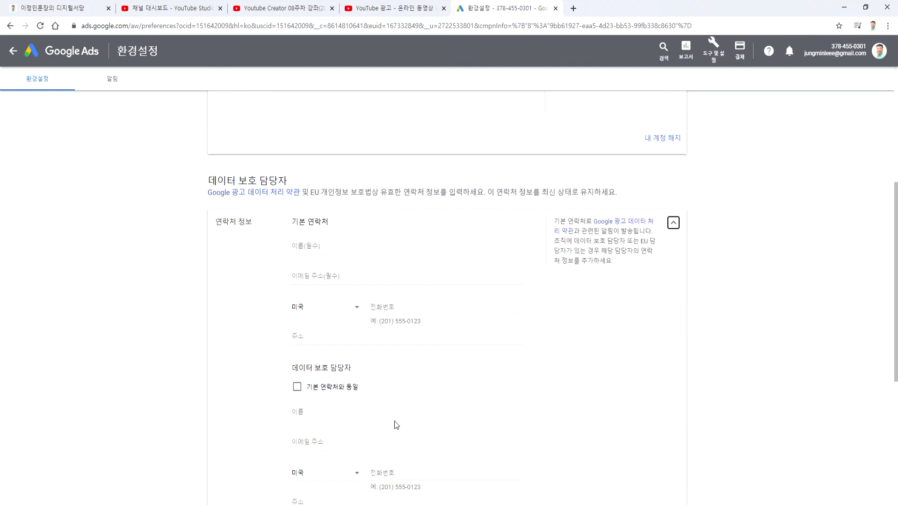
scroll(402, 416, down, 3)
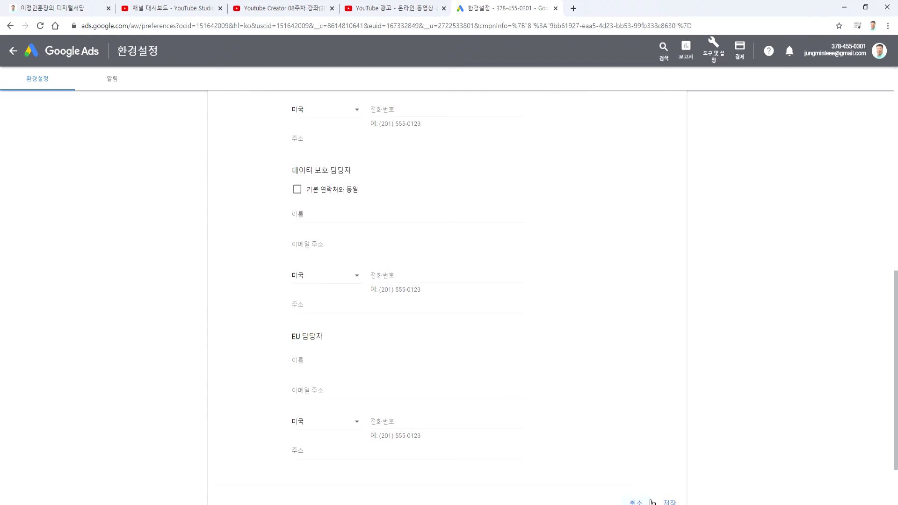
click(669, 502)
scroll(355, 383, up, 1)
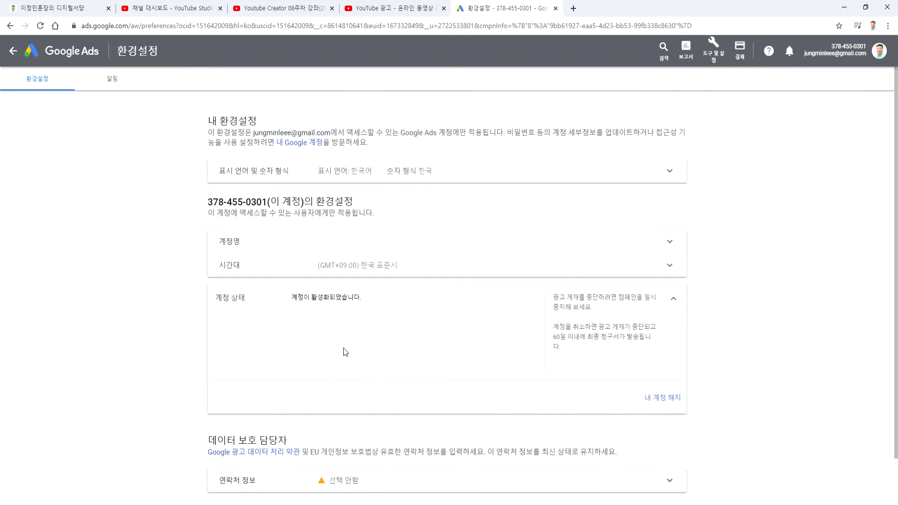
Start a new Google Ads campaign with the 판매 goal and 디스플레이 type, check its business website field, then cancel the campaign.
click(13, 52)
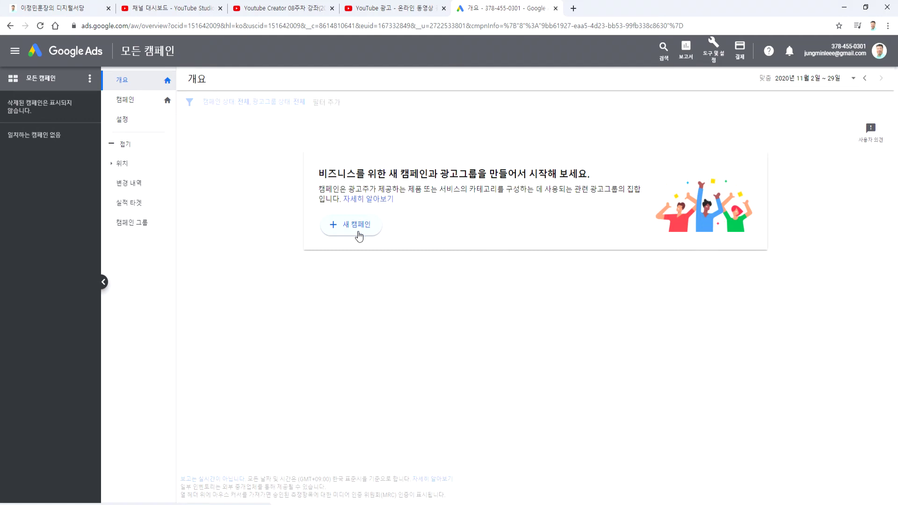
click(355, 231)
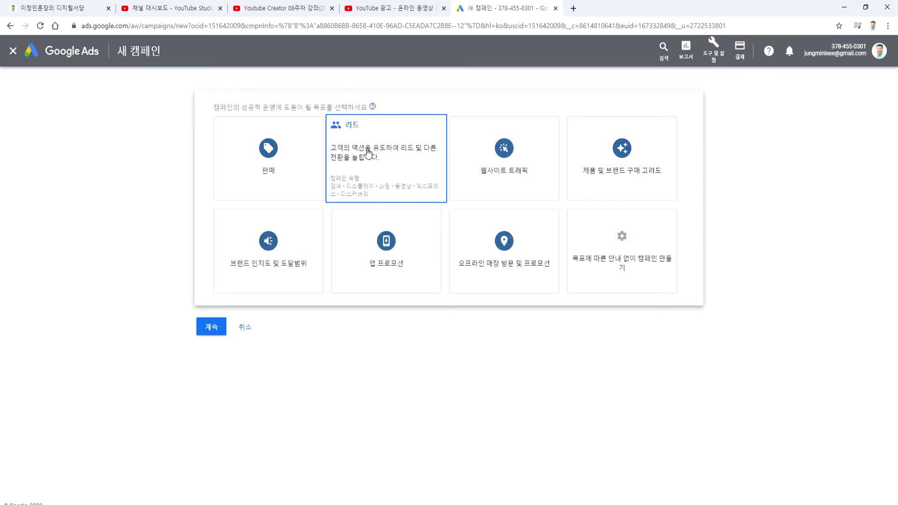
click(278, 145)
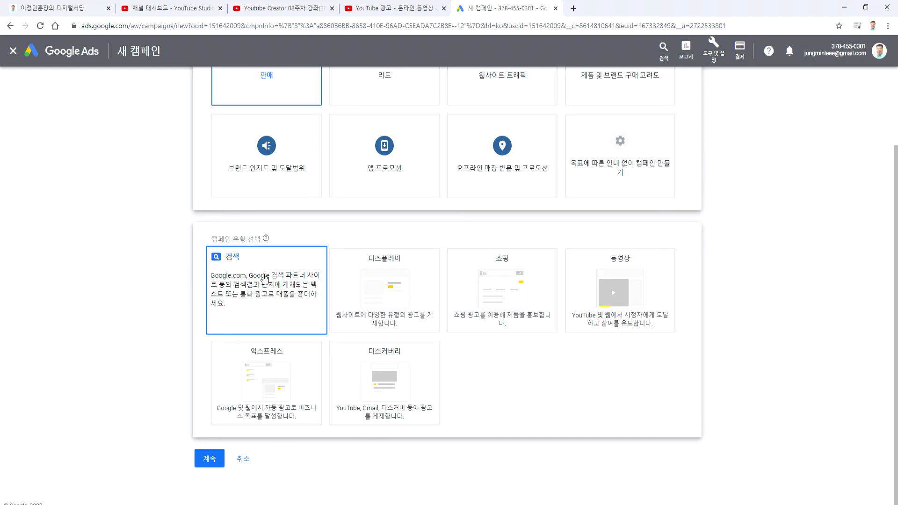
click(368, 285)
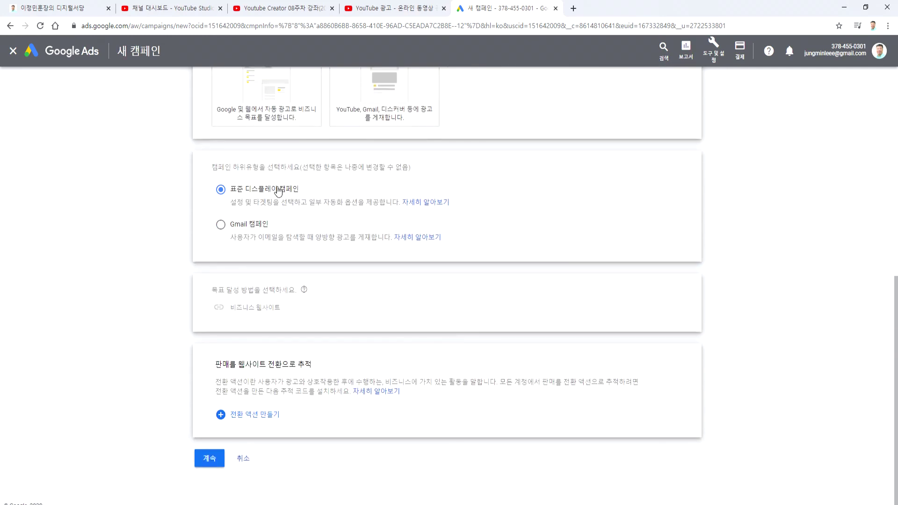
click(253, 309)
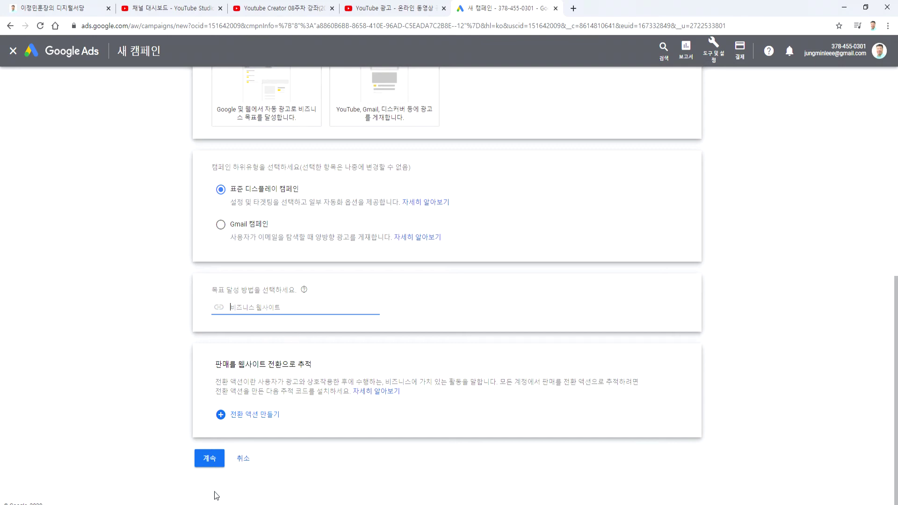
click(242, 460)
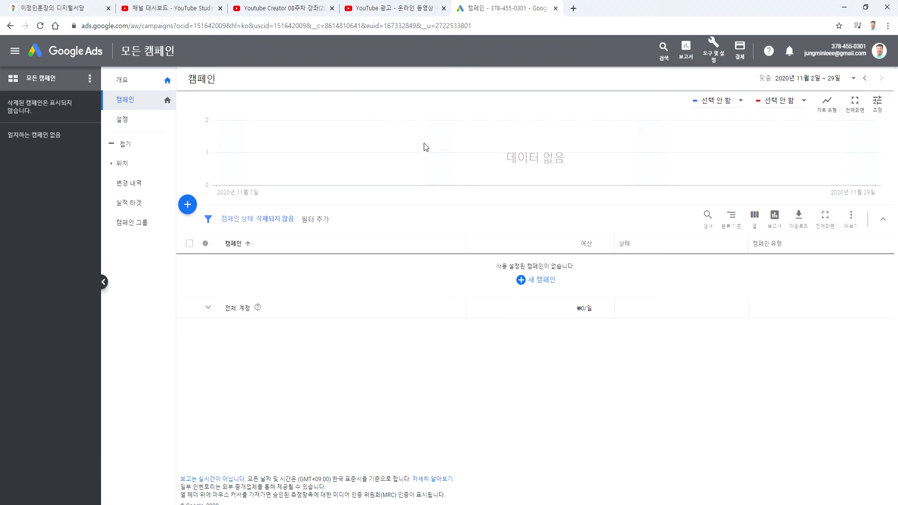
Close the Google Ads and YouTube Ads tabs and dismiss the banner ad on the "Youtube Creator 08주차 강좌(20201122)" video.
click(555, 8)
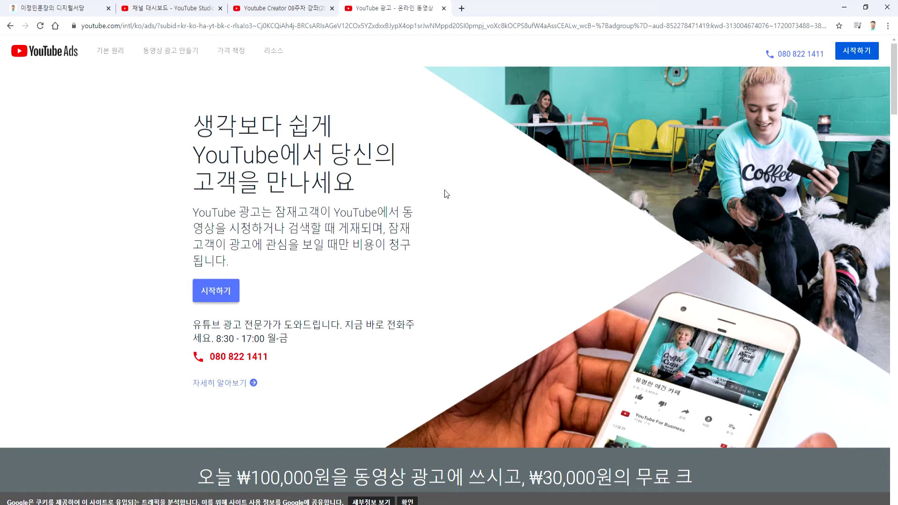
click(443, 8)
scroll(251, 378, down, 4)
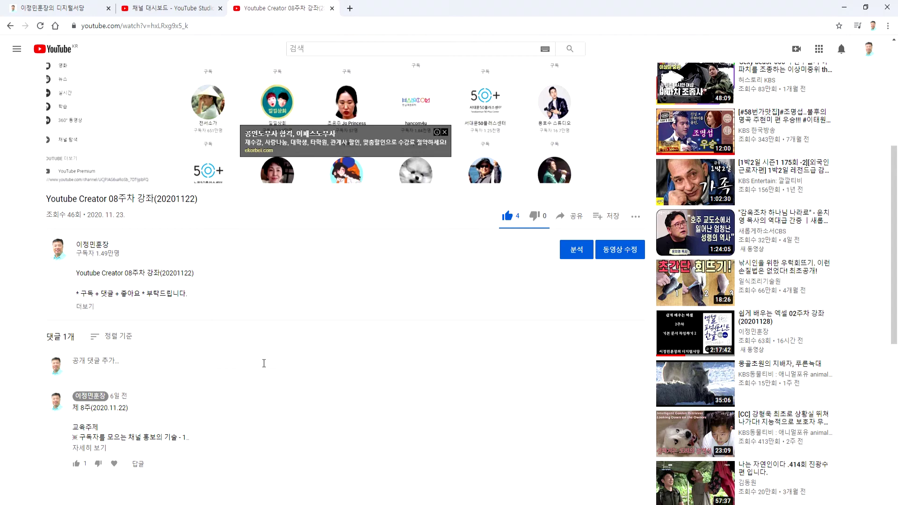
scroll(263, 364, up, 5)
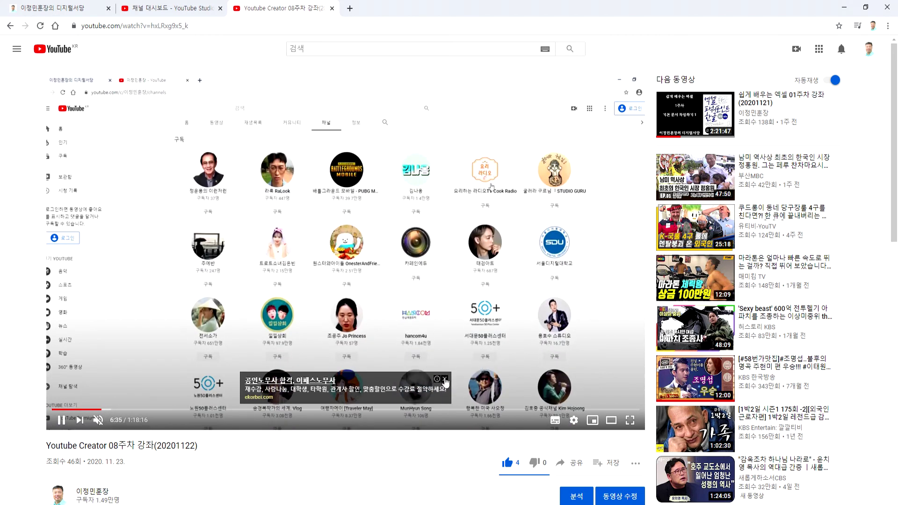
click(445, 381)
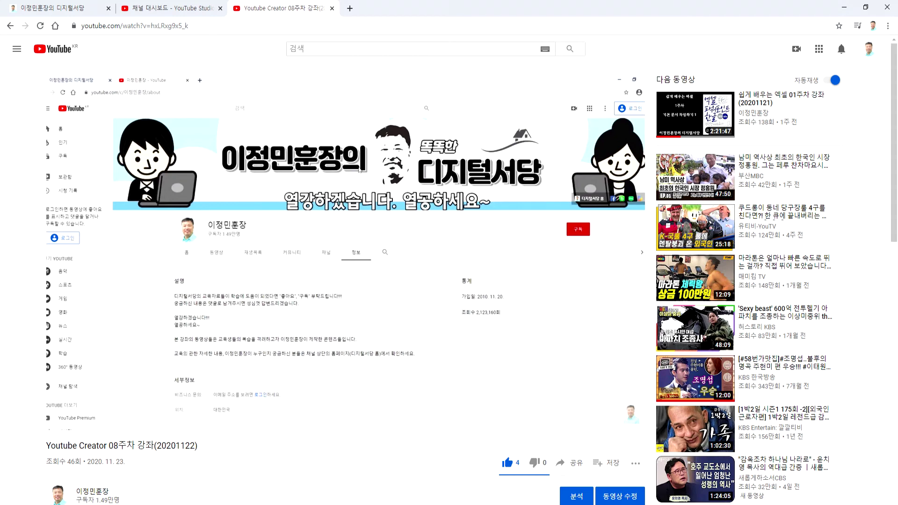
mouse_move(388, 402)
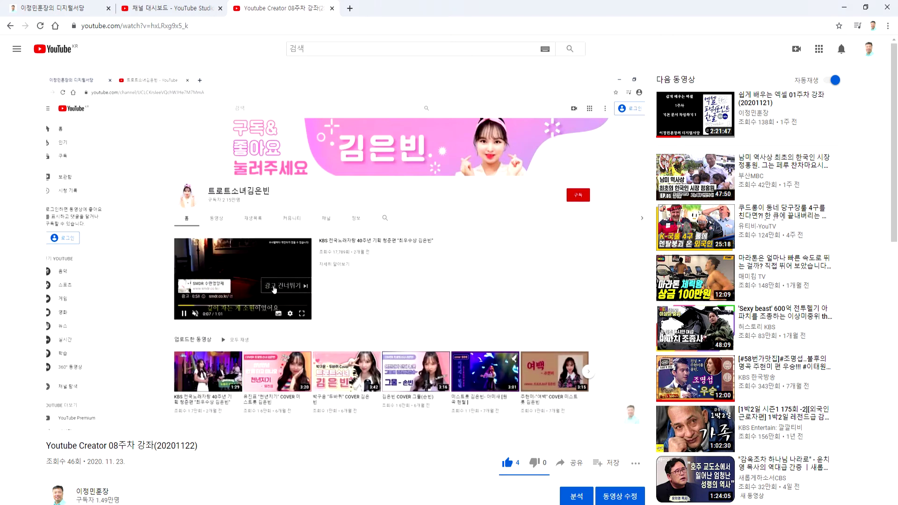
Open the channel's public page from YouTube Studio and close the Studio tab.
click(192, 9)
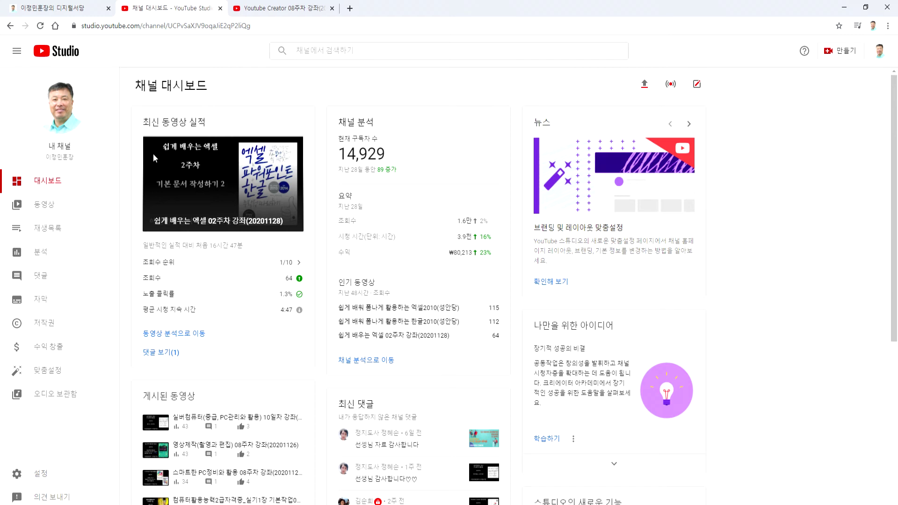
click(61, 105)
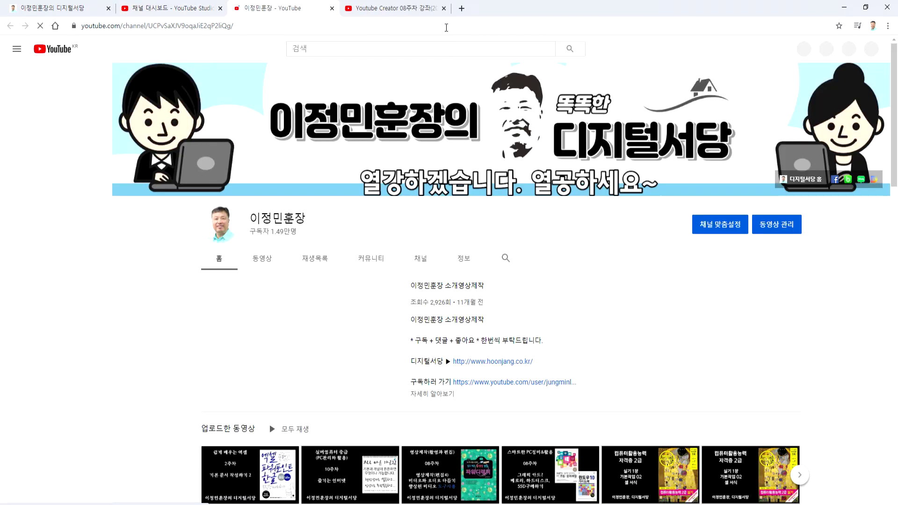
click(220, 8)
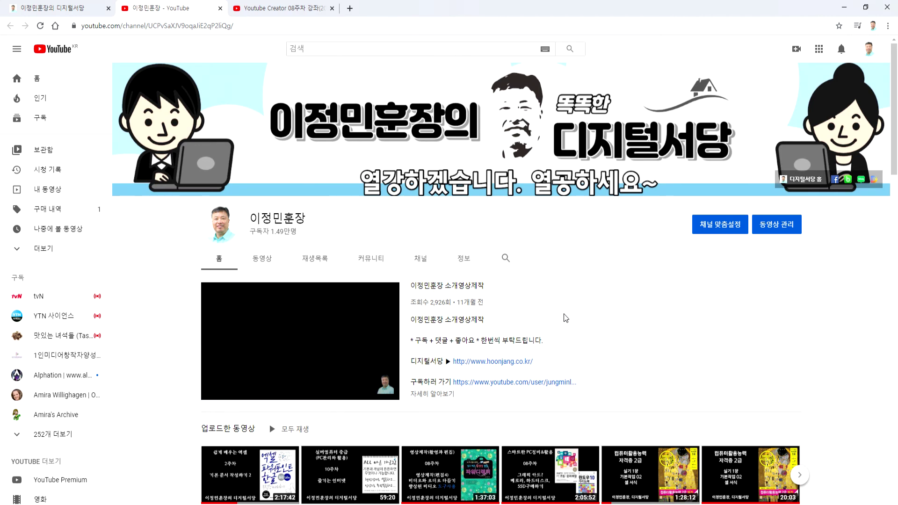
Look through the uploaded and popular videos on the channel's home page, then through its full 동영상 list.
scroll(478, 368, down, 1)
scroll(478, 368, down, 3)
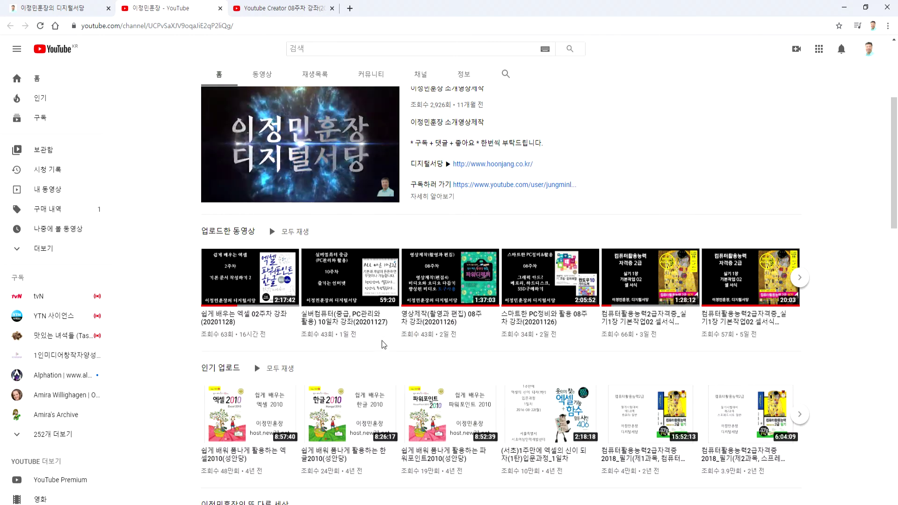
scroll(242, 312, down, 2)
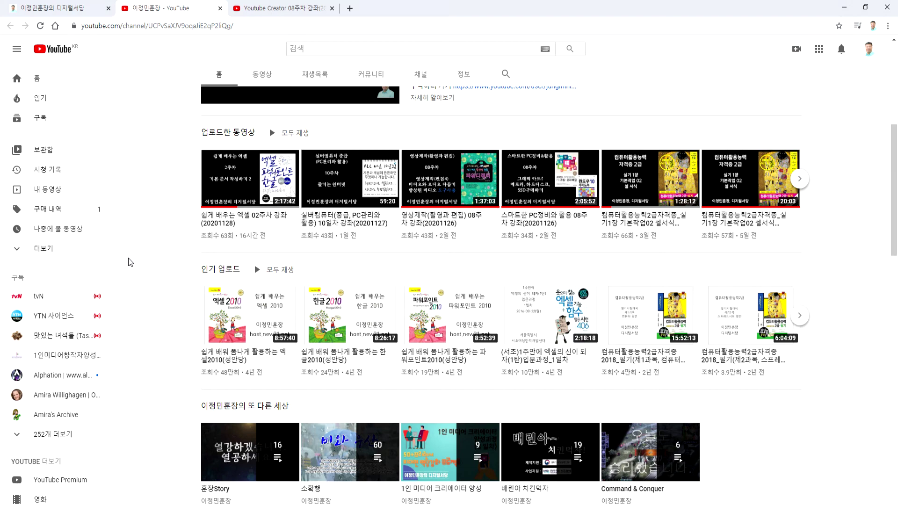
scroll(290, 173, up, 2)
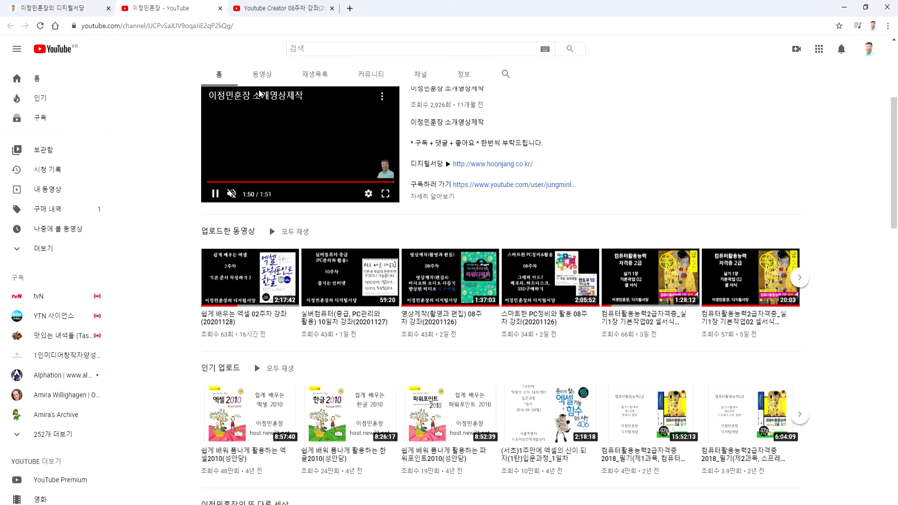
click(262, 74)
scroll(234, 294, down, 2)
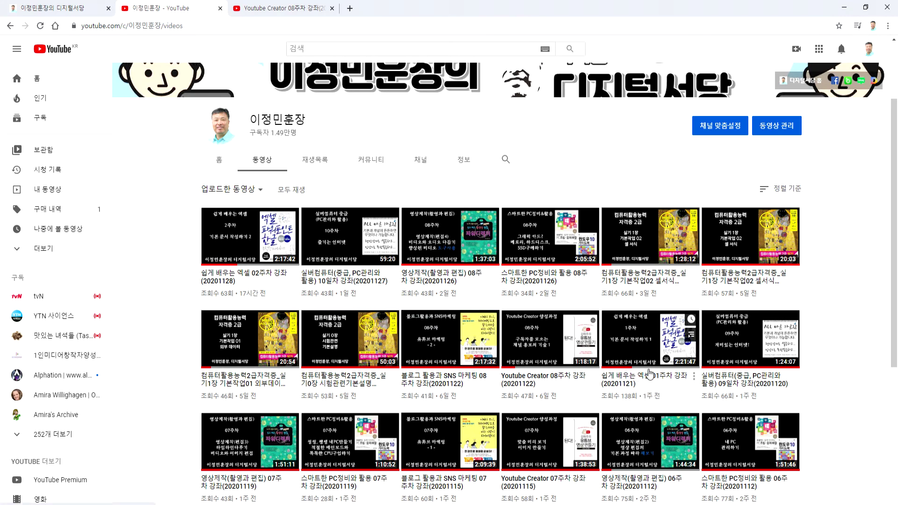
scroll(667, 372, down, 3)
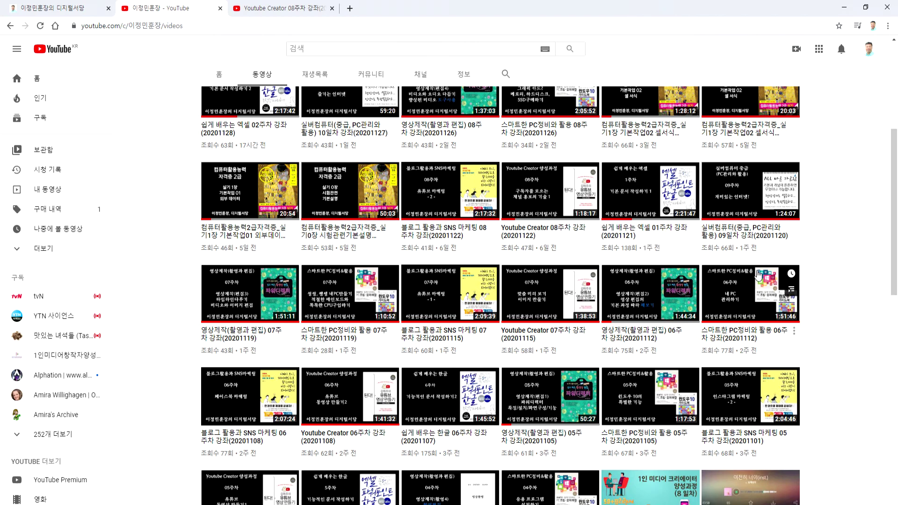
scroll(753, 282, up, 3)
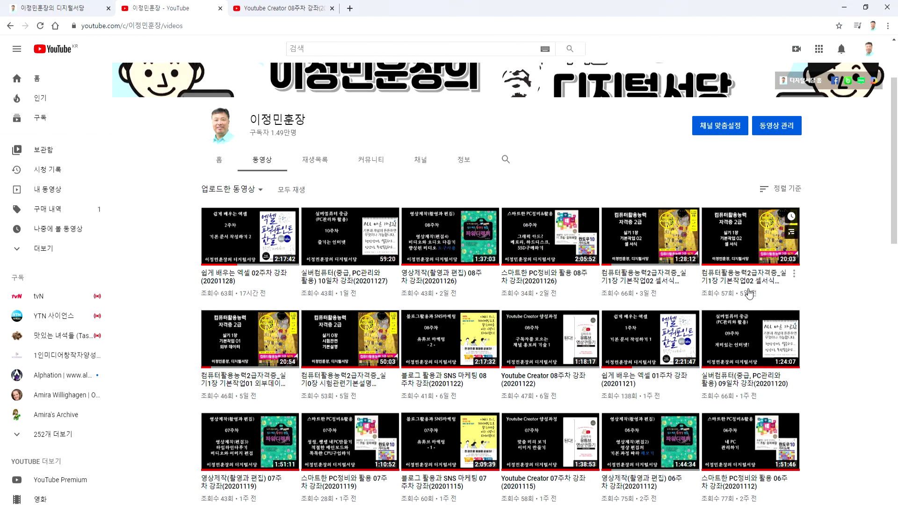
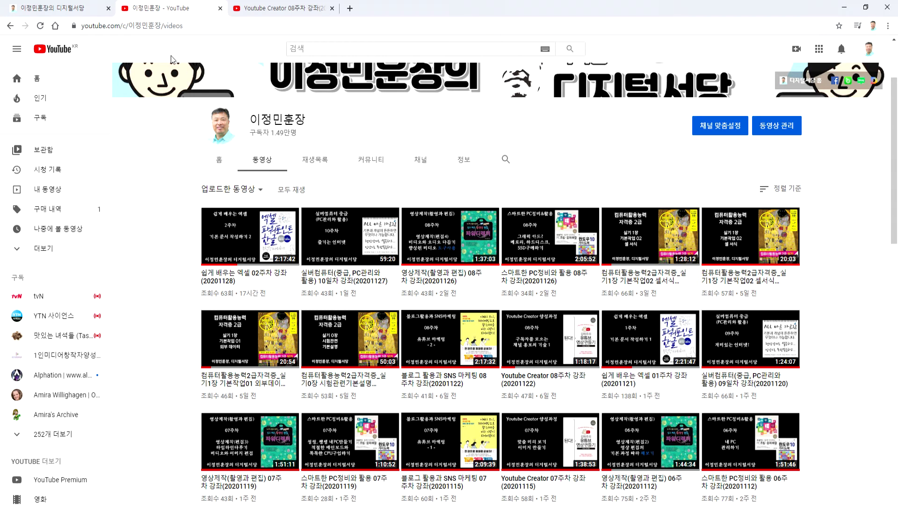
Switch to the hoonjang.co.kr site and open the Creator and Academy links in its Google section.
click(83, 10)
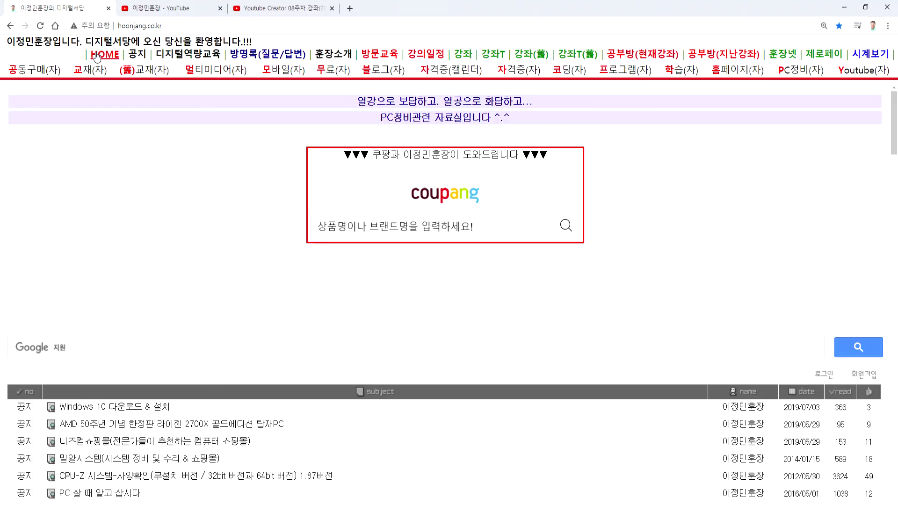
scroll(517, 252, down, 15)
scroll(581, 279, down, 10)
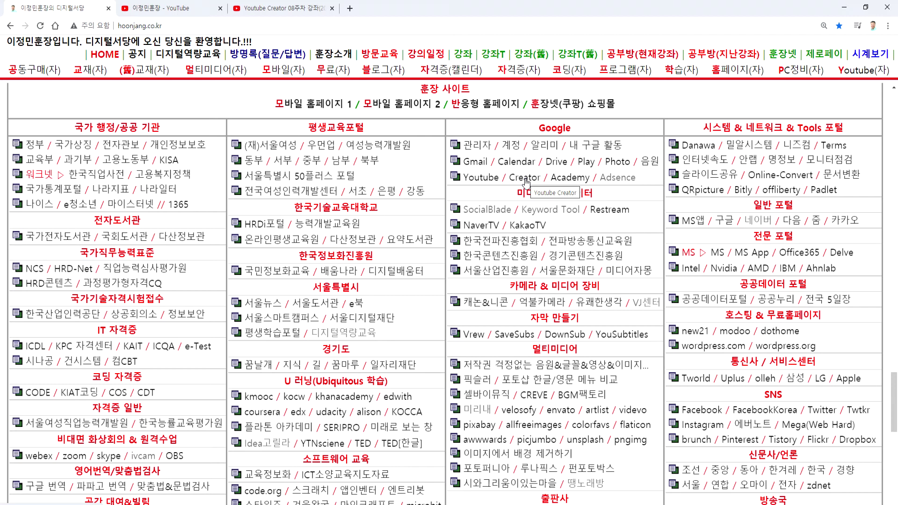
click(525, 178)
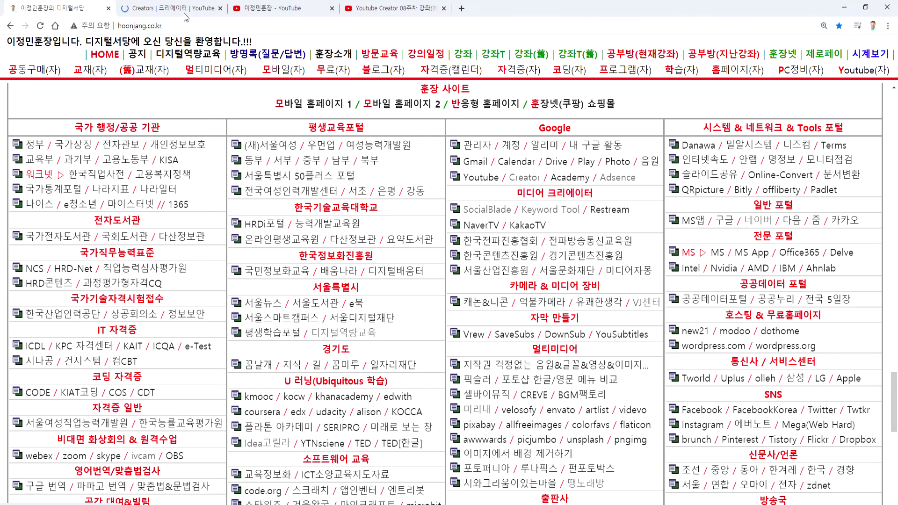
click(185, 15)
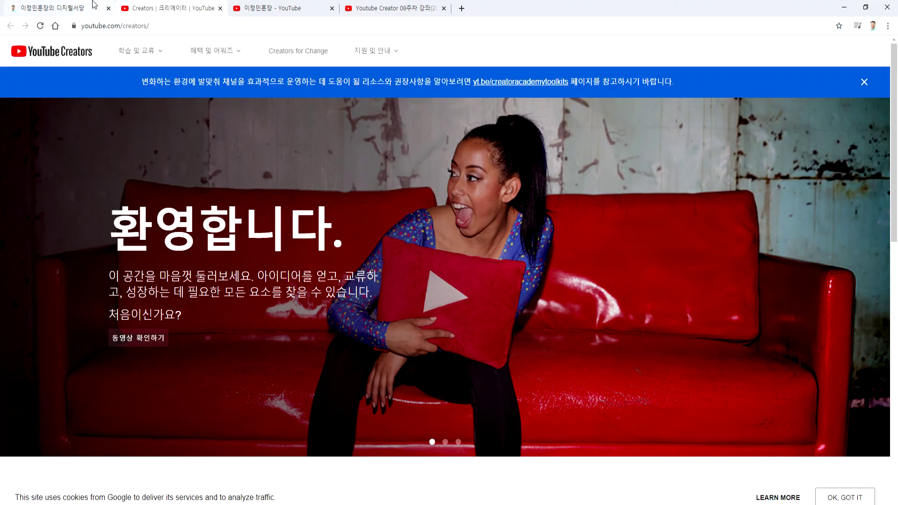
click(94, 5)
click(574, 179)
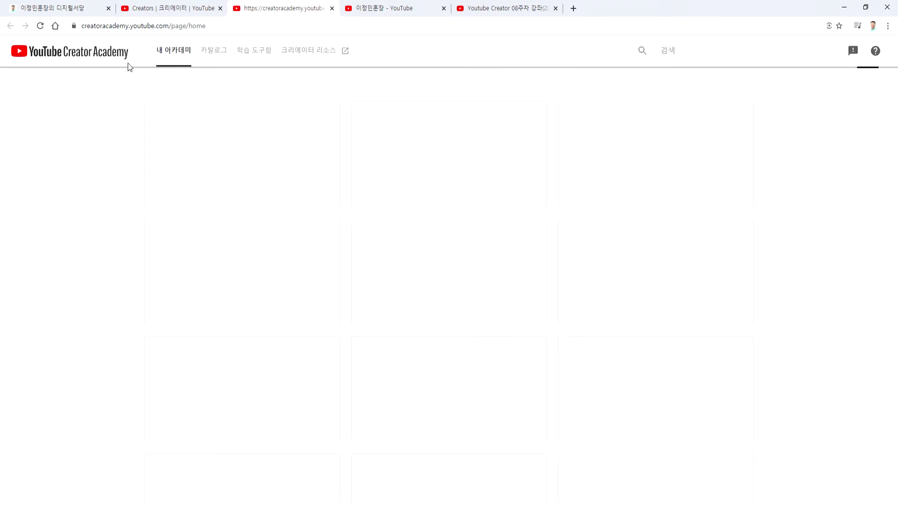
On the YouTube Creators site, go to the 혜택 및 어워즈 page and open the detailed 어워즈 information.
click(154, 8)
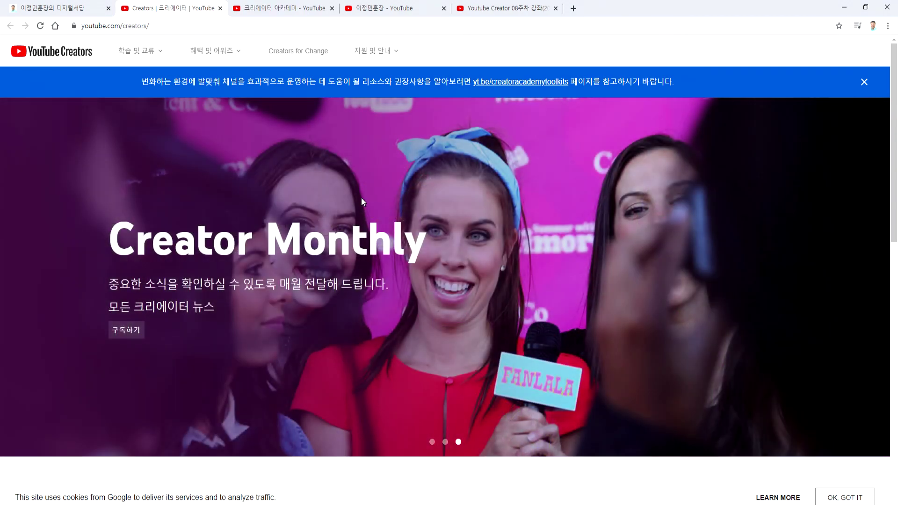
click(228, 57)
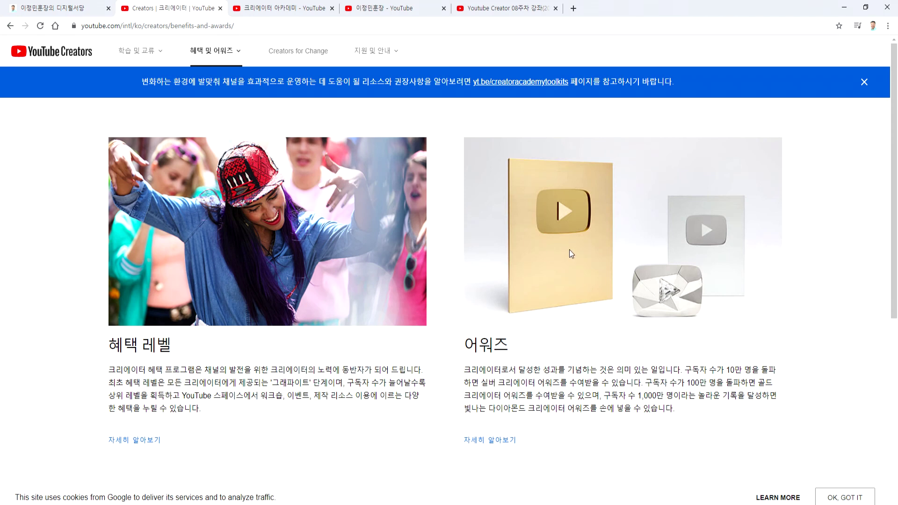
scroll(567, 251, down, 4)
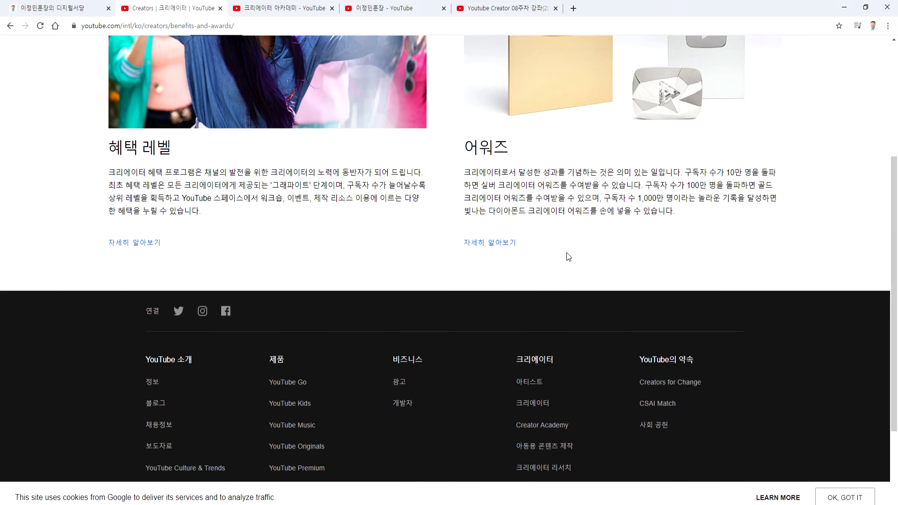
click(503, 251)
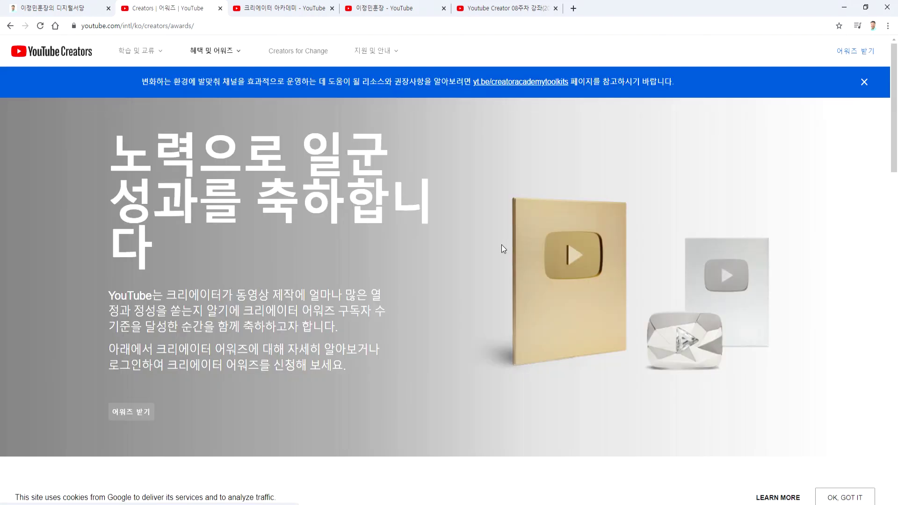
Examine the subscriber criteria for the silver, gold and diamond creator awards and the steps of the award process.
scroll(281, 260, down, 8)
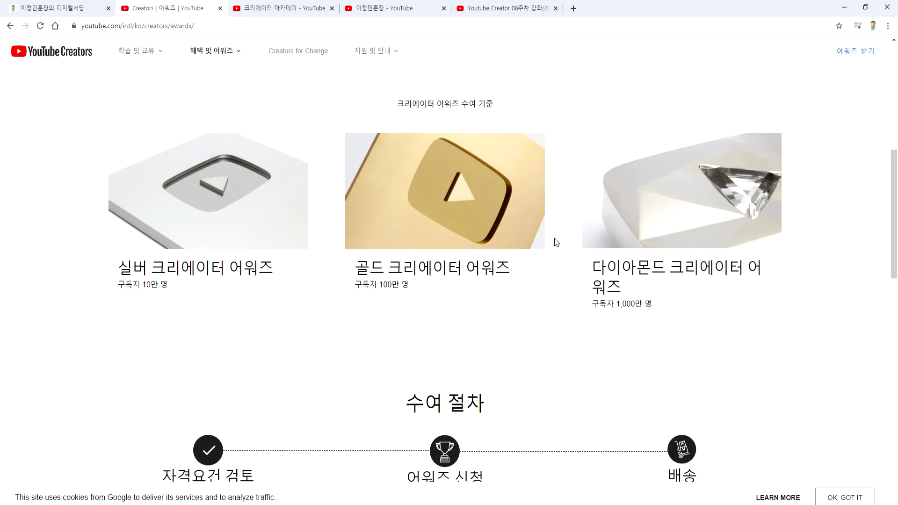
scroll(558, 236, down, 5)
scroll(558, 239, up, 4)
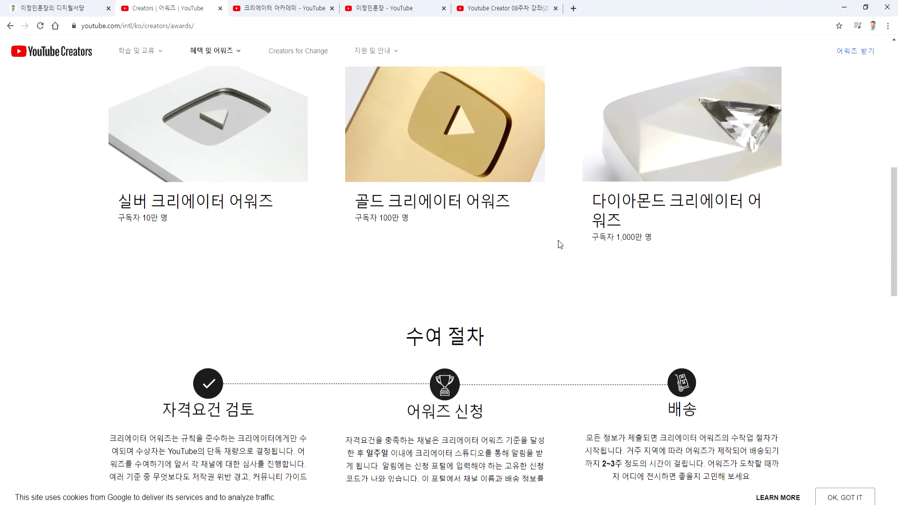
scroll(560, 243, up, 3)
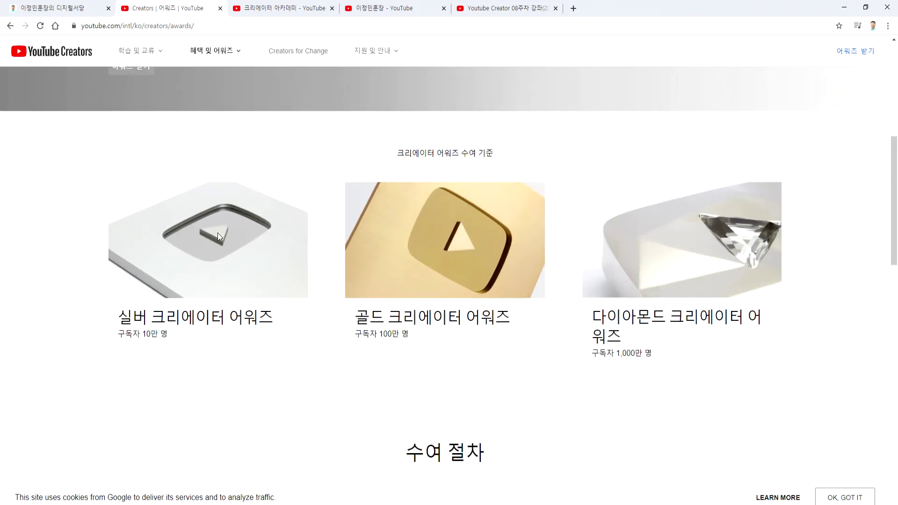
scroll(217, 234, up, 3)
scroll(216, 234, up, 2)
scroll(205, 240, up, 2)
scroll(190, 246, down, 3)
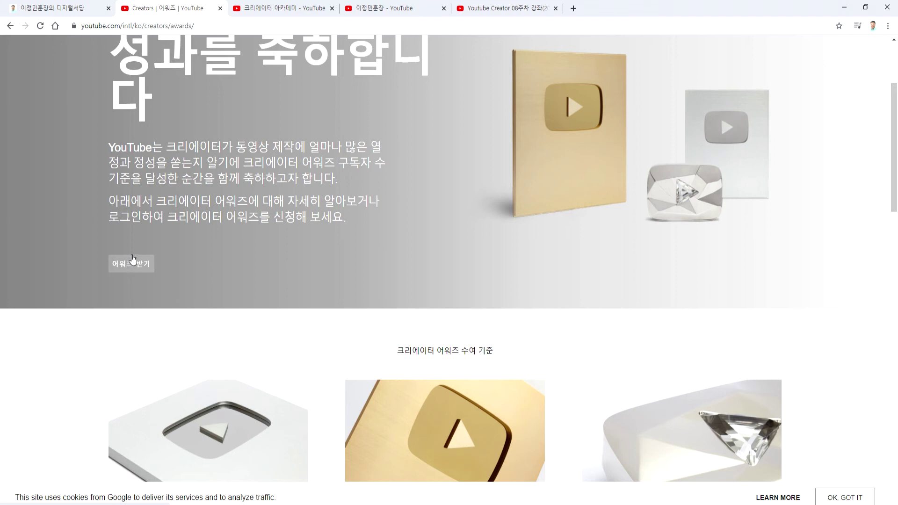
scroll(130, 69, up, 3)
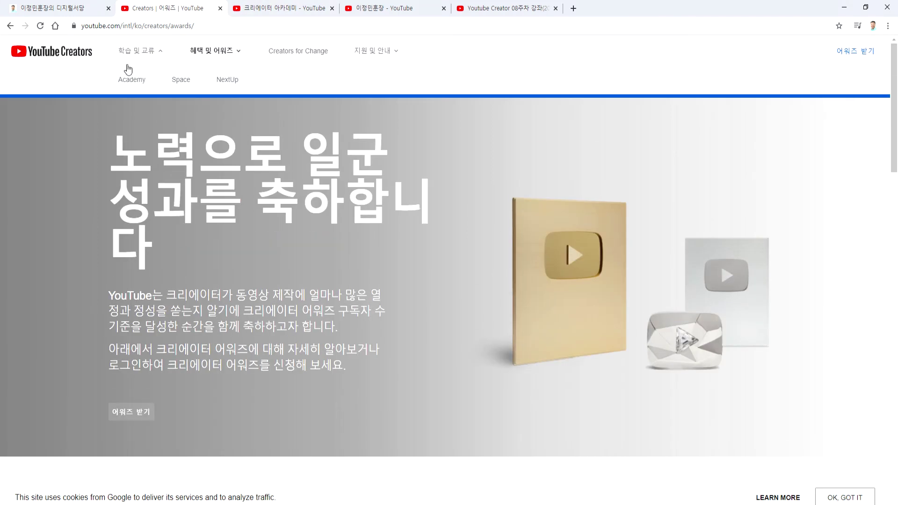
Open the 학습 및 교류 page on the YouTube Creators site and look through its Academy and YouTube 스페이스 sections.
click(136, 50)
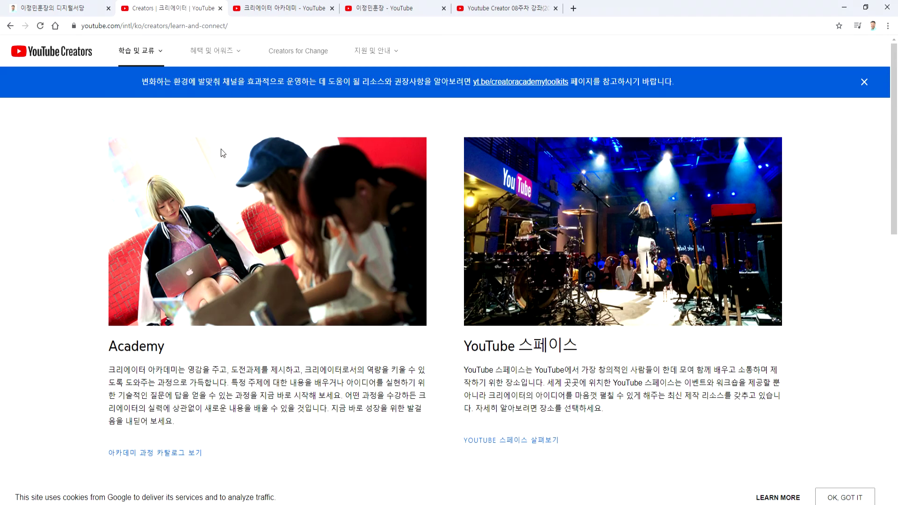
scroll(215, 187, down, 4)
scroll(135, 262, down, 5)
scroll(164, 187, up, 7)
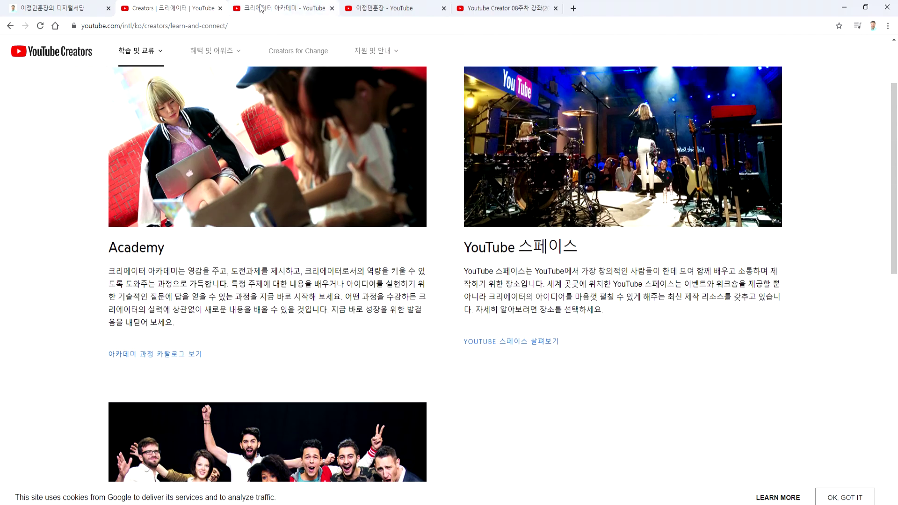
Switch to Creator Academy, open the YouTube 퀵스타트 가이드 course from the 시작하기 category and play its introductory video.
click(260, 9)
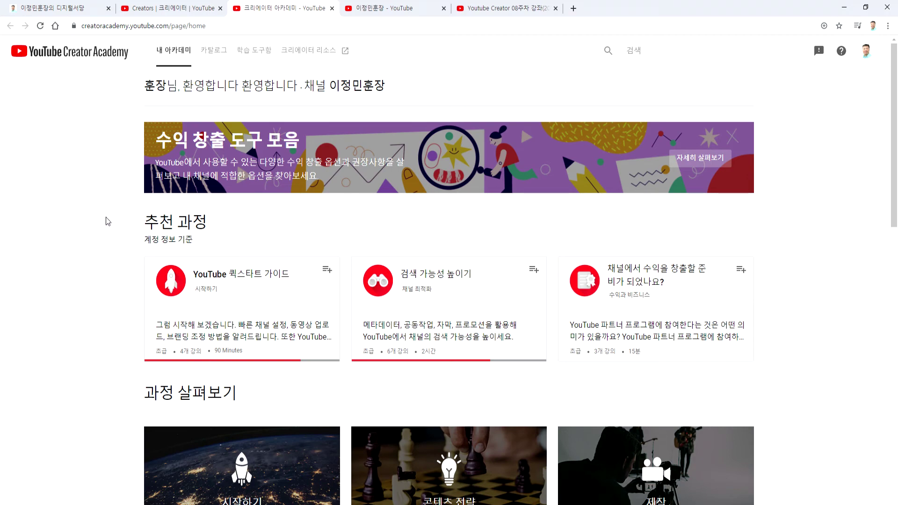
scroll(89, 244, down, 5)
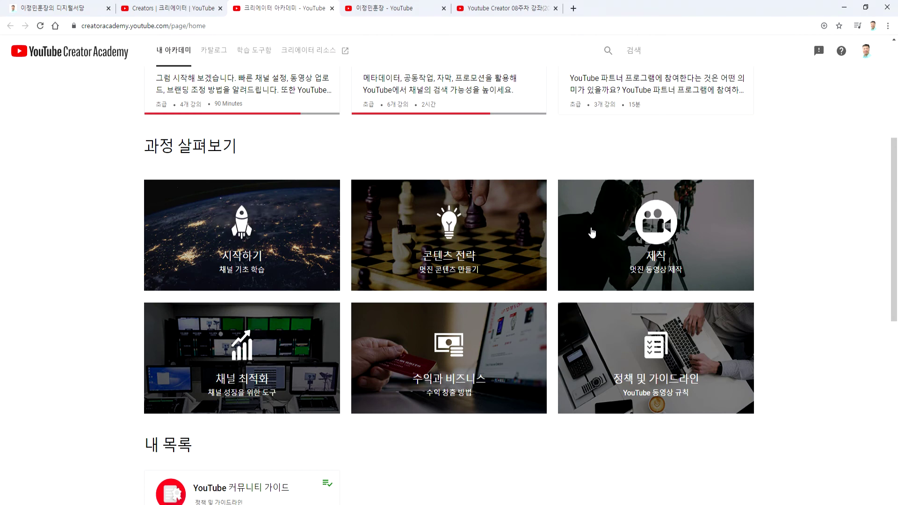
click(238, 239)
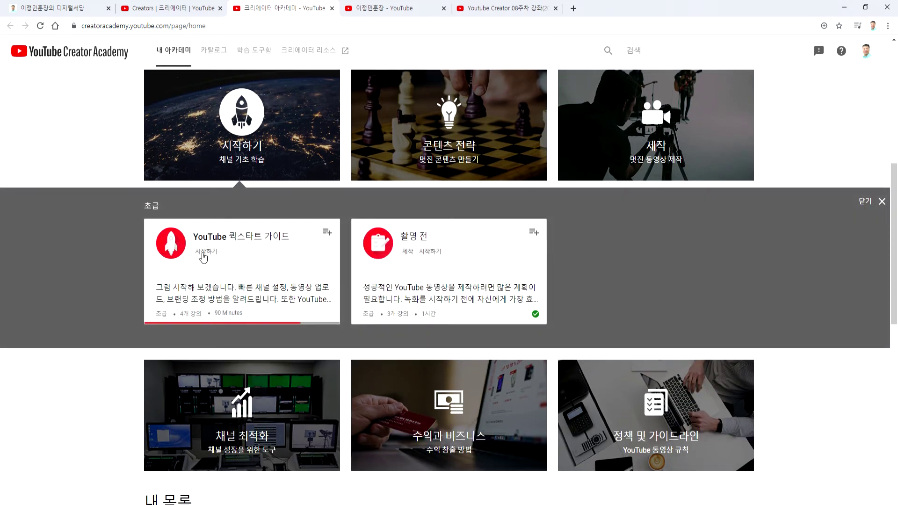
click(201, 257)
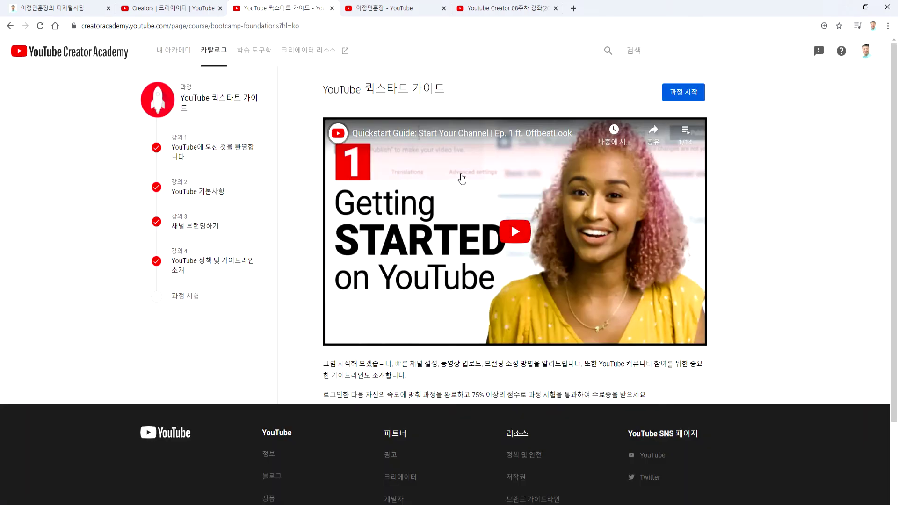
click(506, 237)
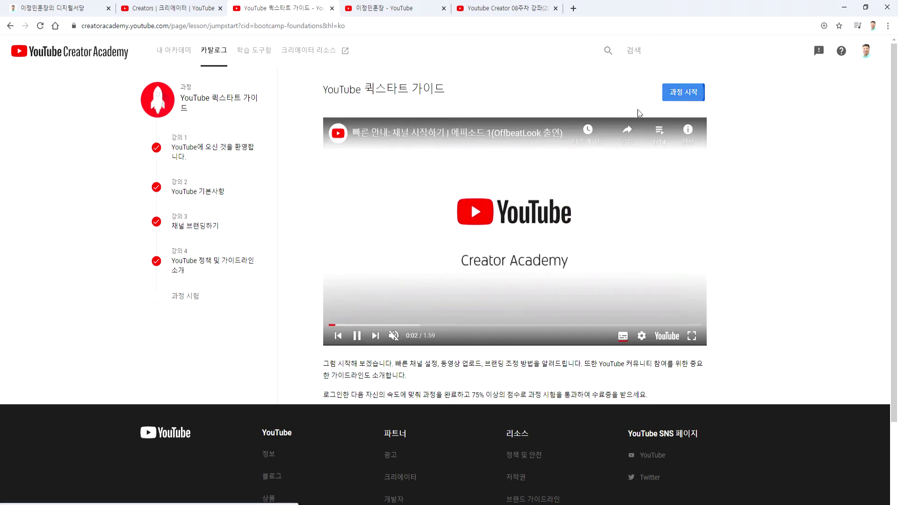
Look through the course's first lesson and its 과정 시험, and close the Creator Academy and YouTube Creators pages.
click(673, 91)
scroll(290, 262, down, 3)
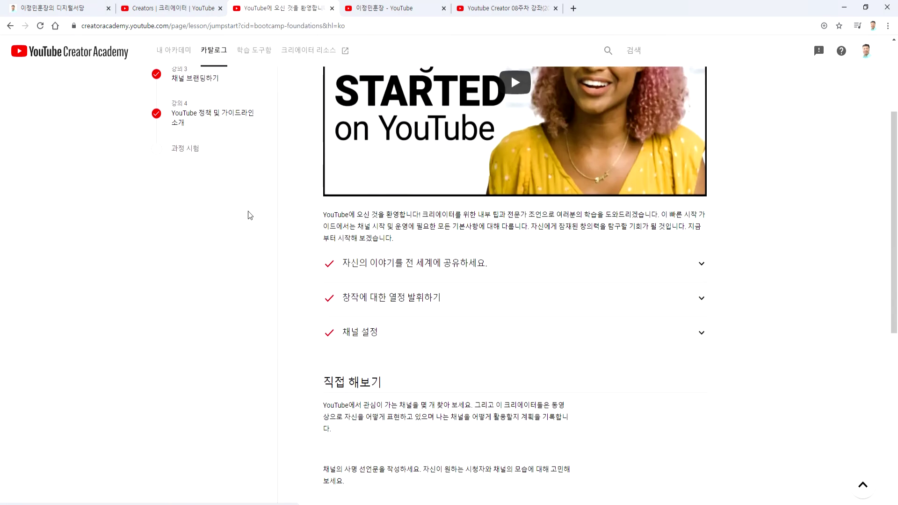
scroll(233, 178, up, 2)
click(177, 249)
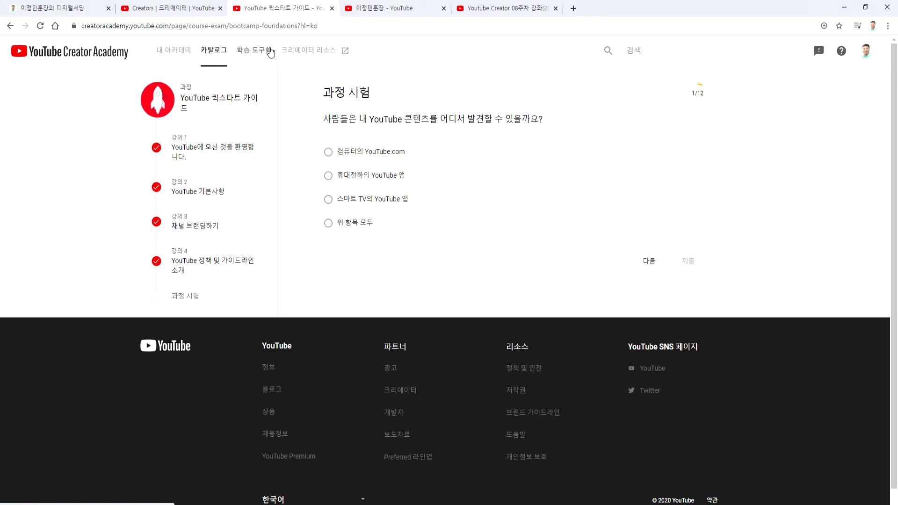
click(330, 8)
click(220, 8)
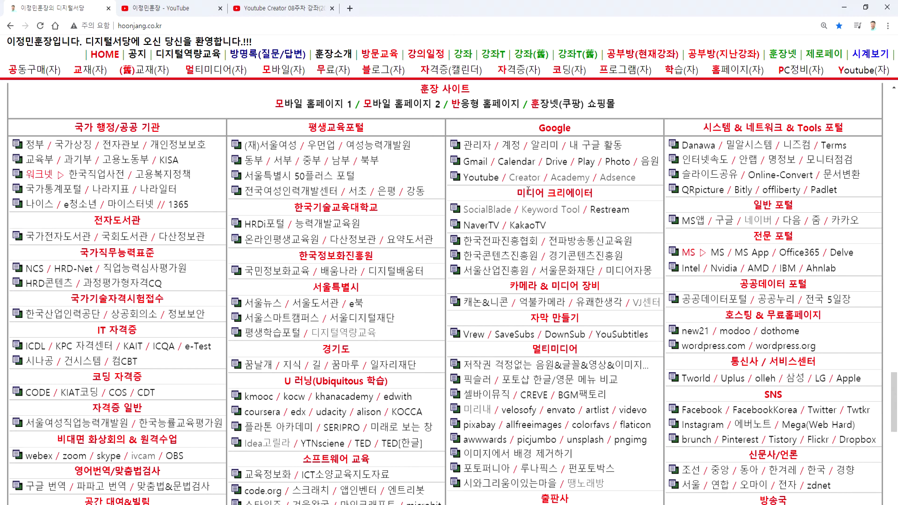
Switch to Notepad and add the line "무료 이미지 찾기" below the live-streaming rule in the week 9 notes.
key(alt+Tab)
text(anf)
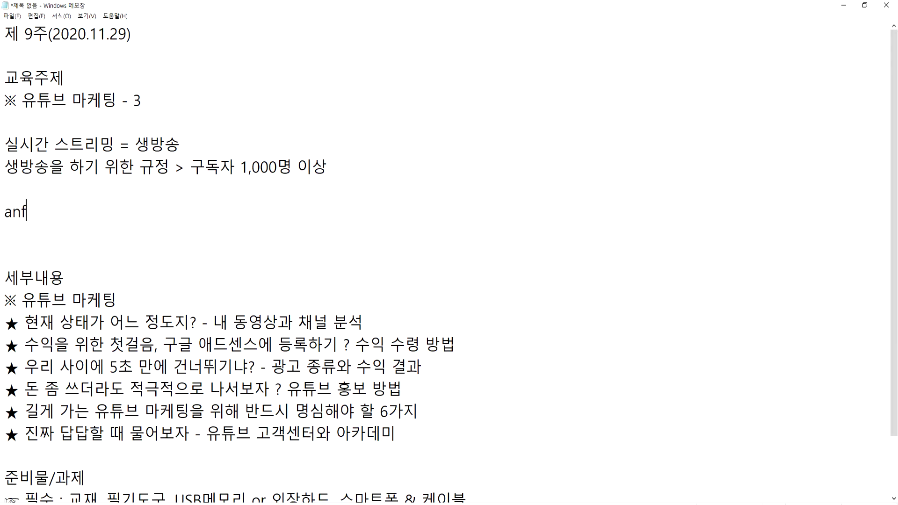
text(y dl)
key(shift+Home)
key(BackSpace)
text(무료 이미지 찾기)
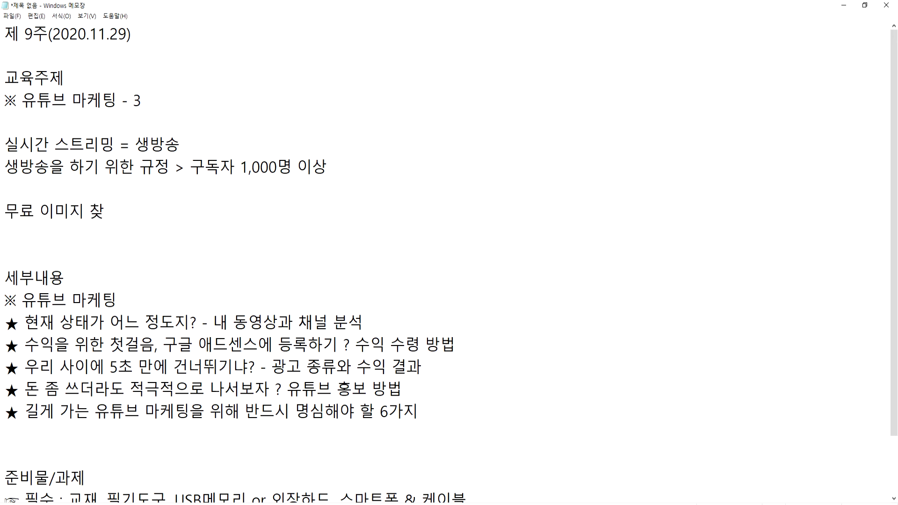
key(Return)
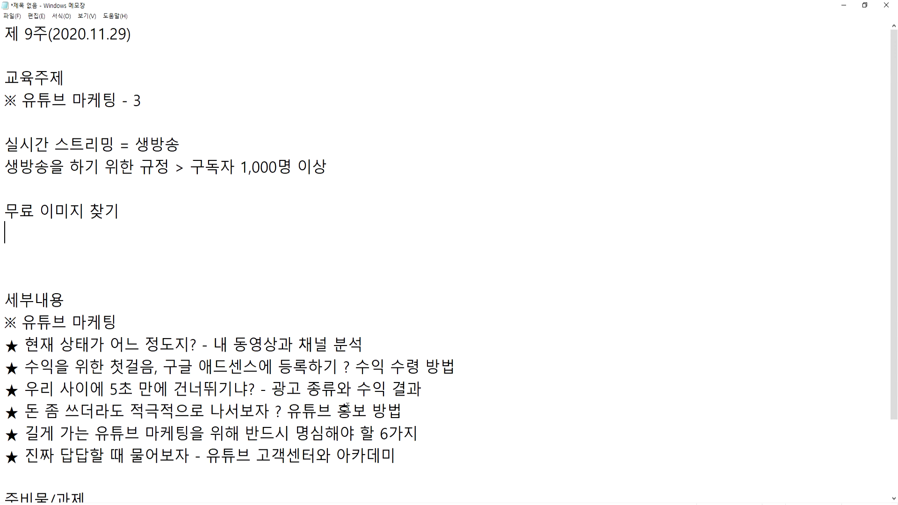
Return to the hoonjang.co.kr site, open the 저작권 걱정없는 음원&글꼴&영상&이미지 link under 멀티미디어 and look through its posts.
key(alt+Tab)
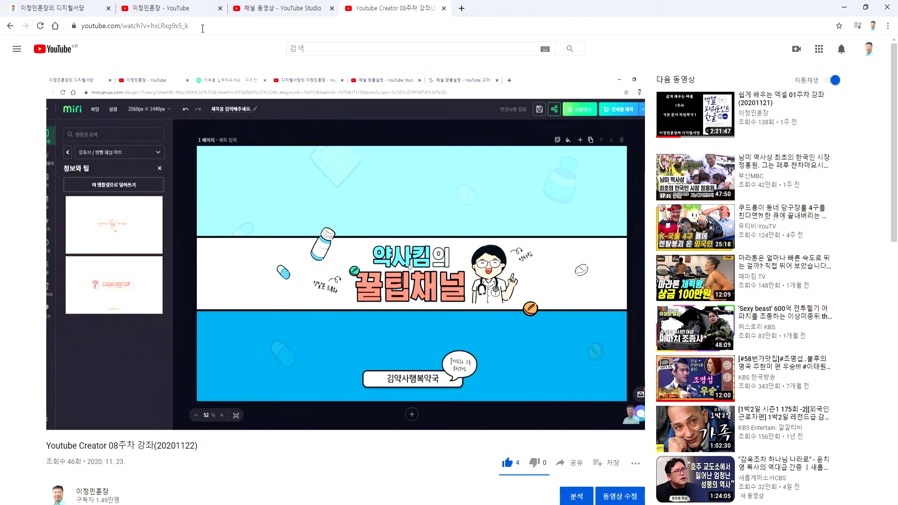
click(70, 8)
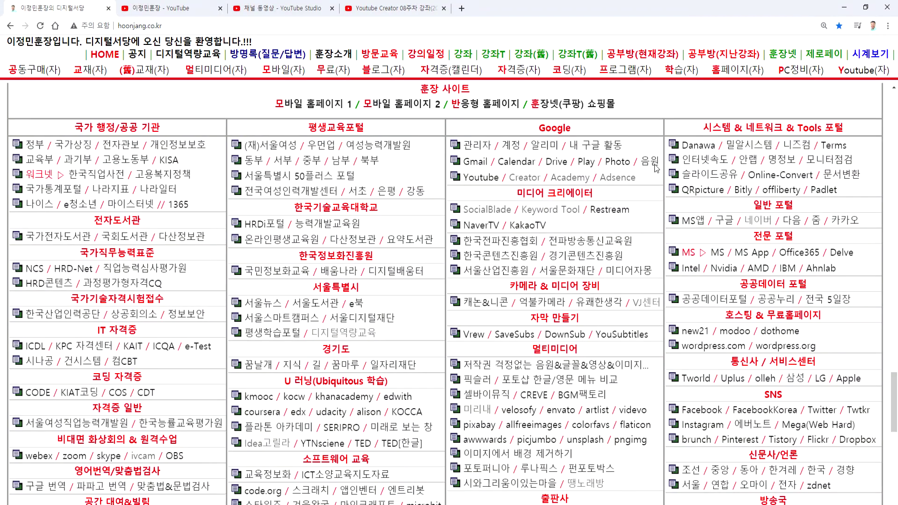
scroll(582, 259, down, 2)
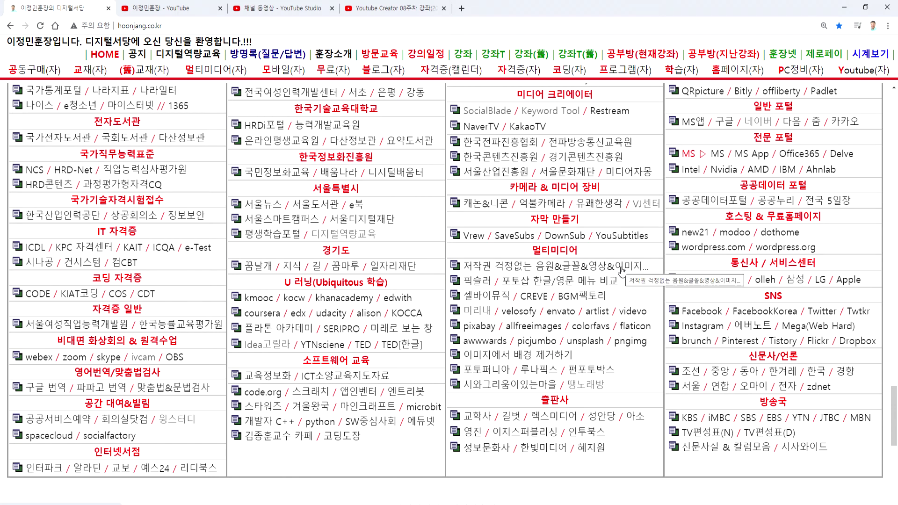
click(621, 267)
scroll(109, 278, down, 8)
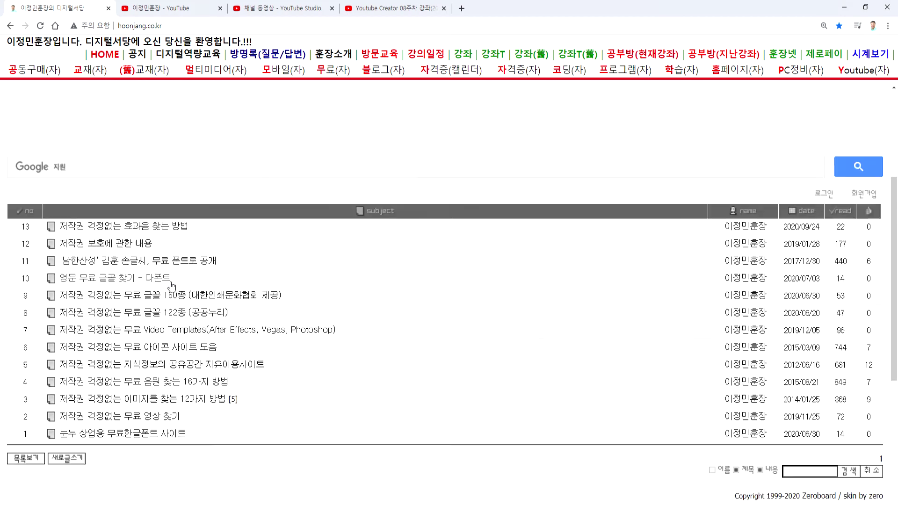
scroll(250, 257, up, 3)
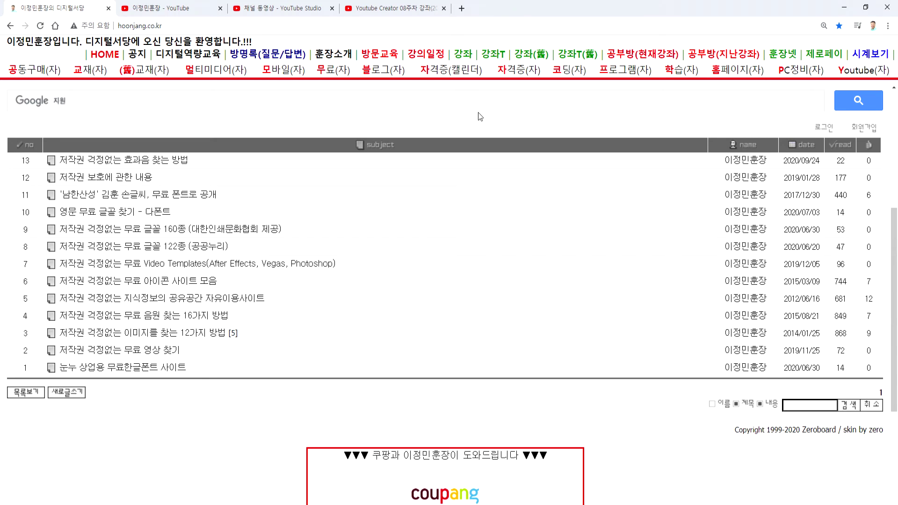
Go back to the link directory, open pixabay from the 멀티미디어 section and translate the page into Korean.
key(alt+Left)
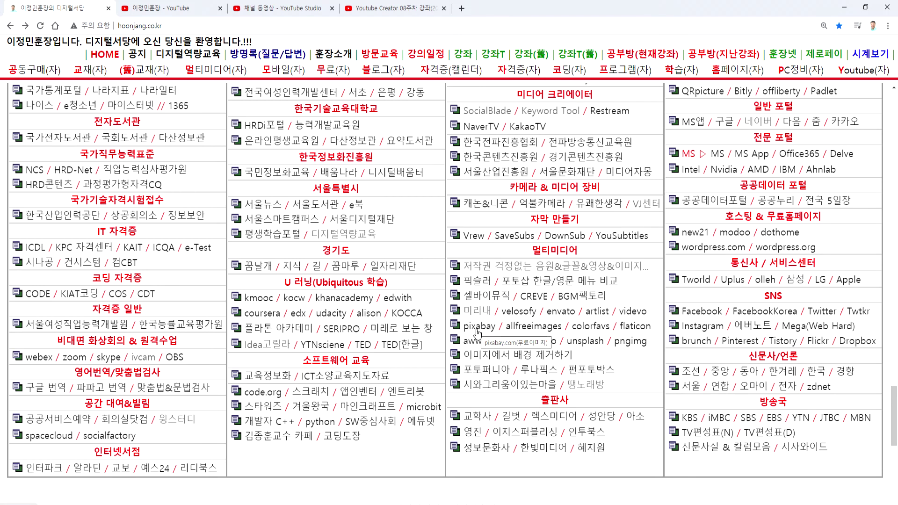
click(478, 327)
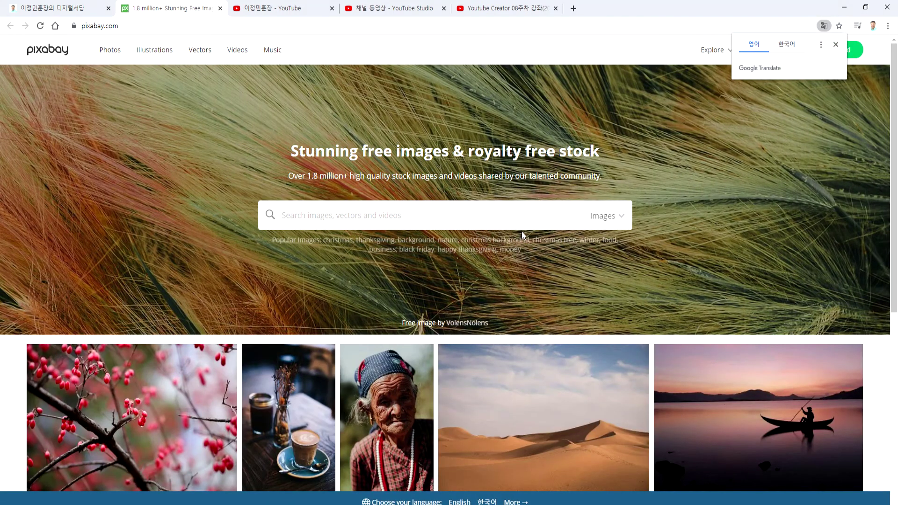
click(788, 47)
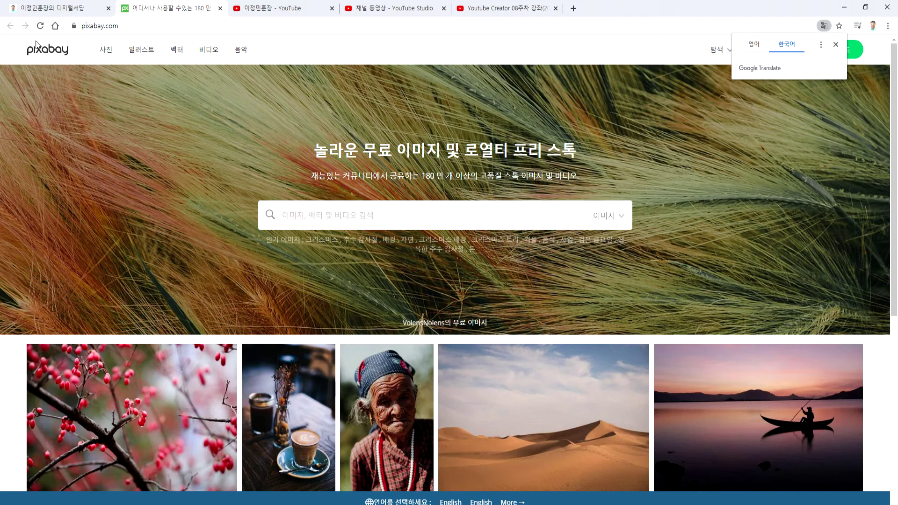
click(57, 53)
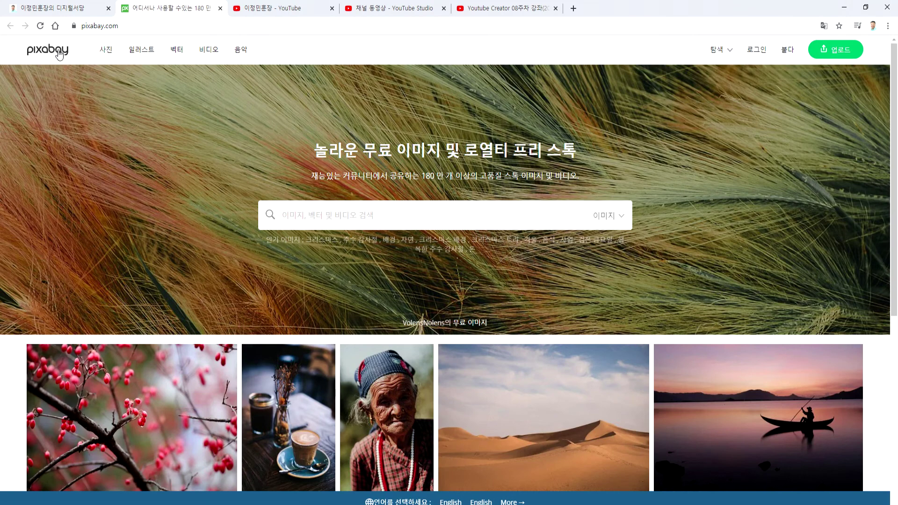
Go through Pixabay's 사진 and 비디오 categories and open the 음악 category.
click(105, 51)
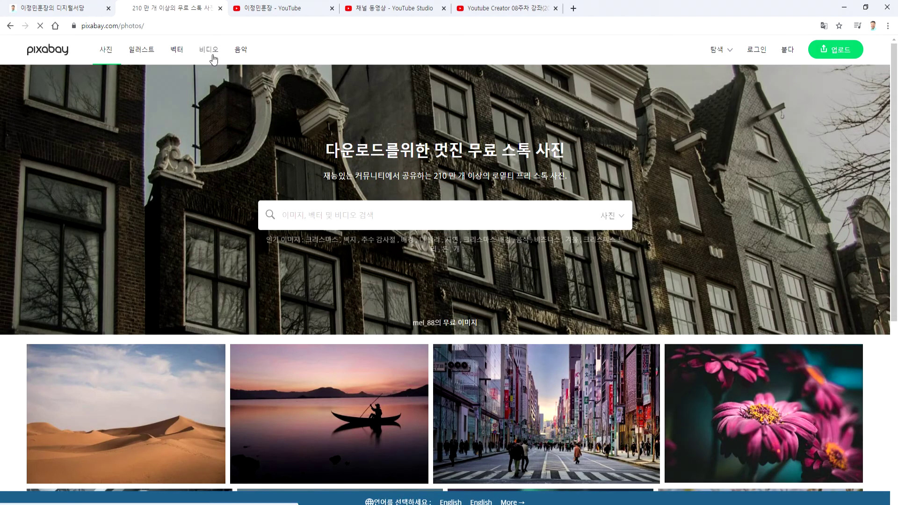
click(212, 59)
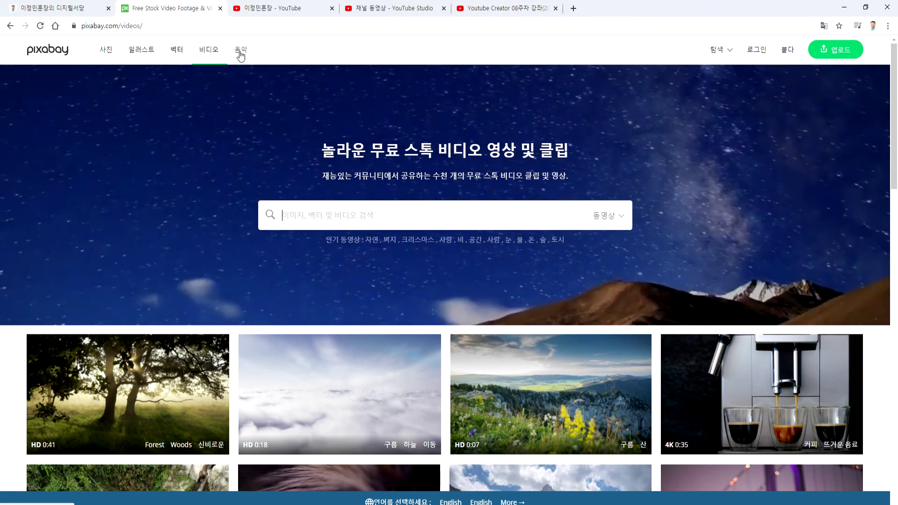
click(241, 53)
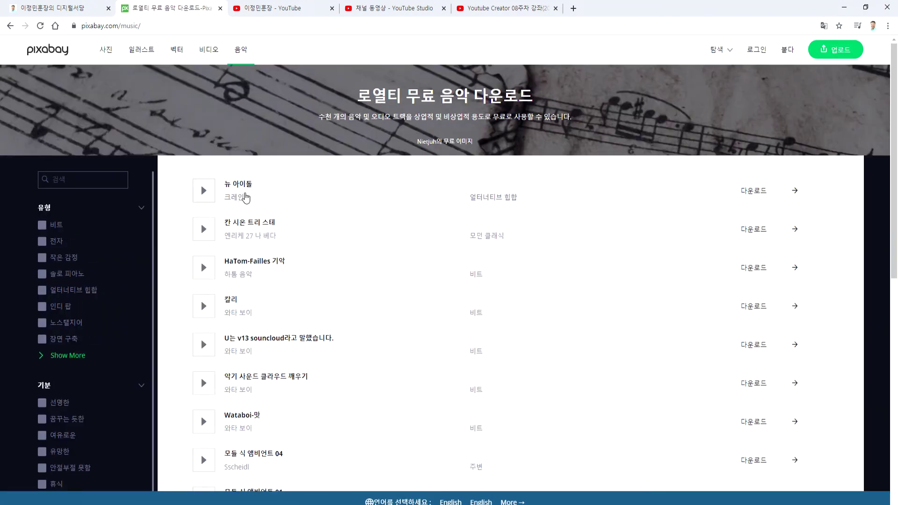
Preview the tracks 뉴 아이돌 and 칼리, and look through the music filters and track list.
click(204, 191)
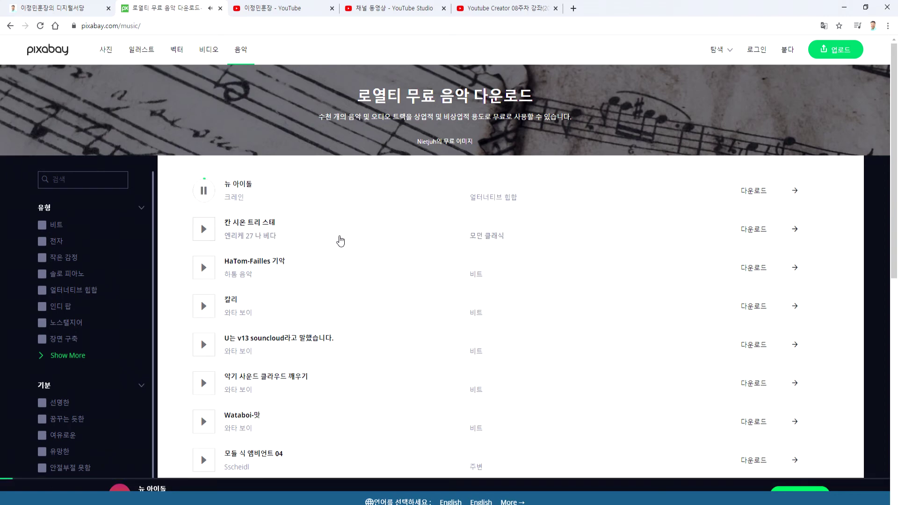
click(204, 306)
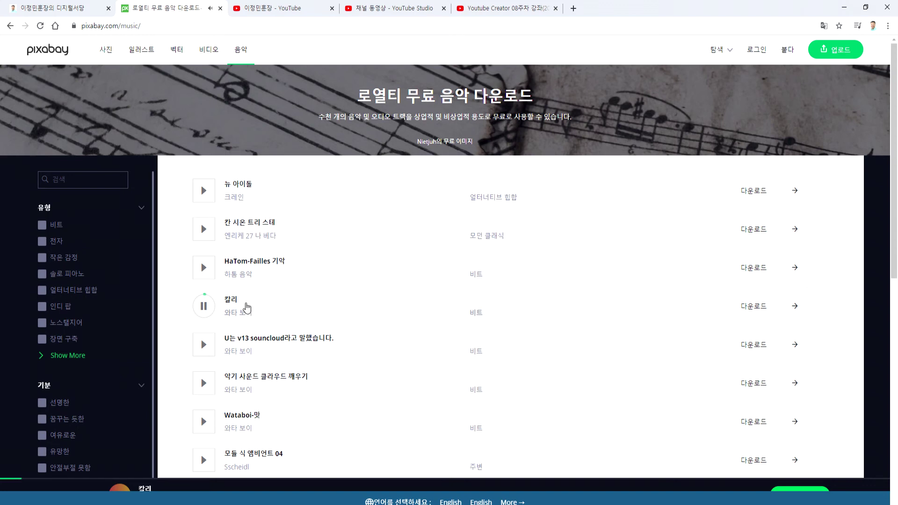
click(197, 307)
scroll(286, 306, down, 1)
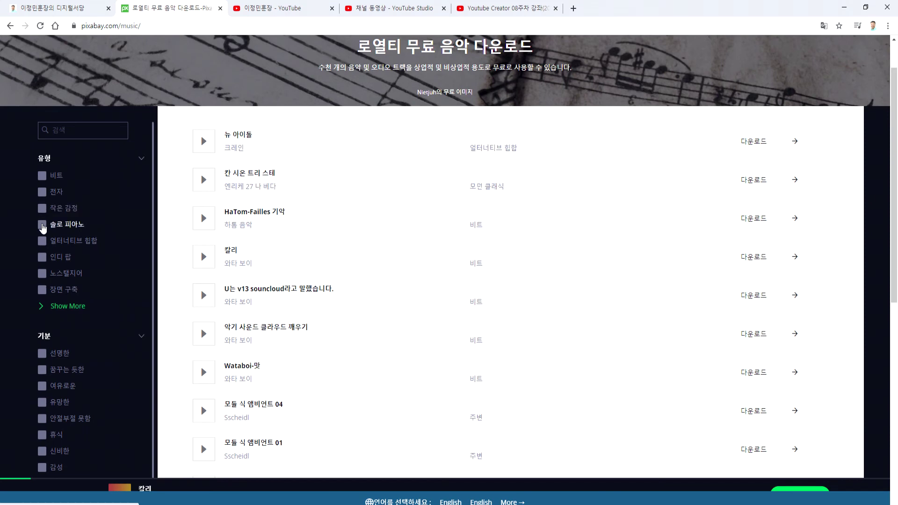
scroll(44, 286, down, 2)
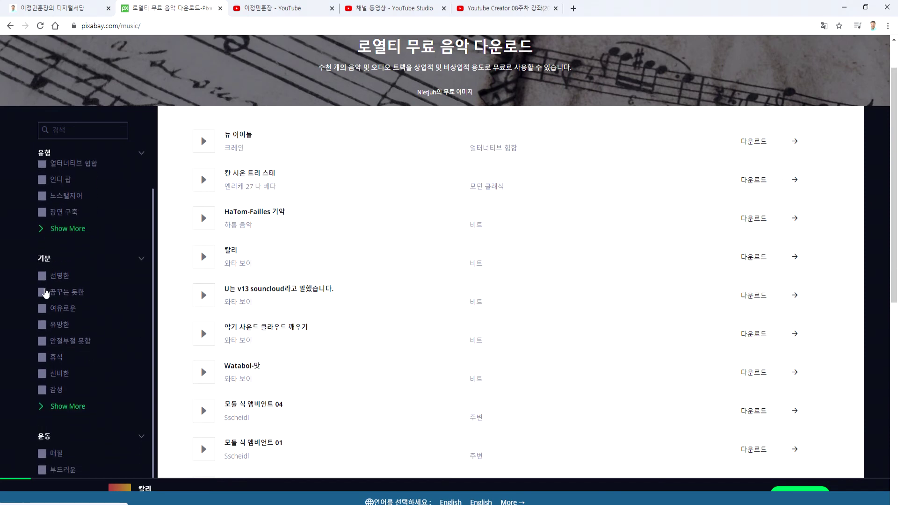
scroll(279, 360, down, 8)
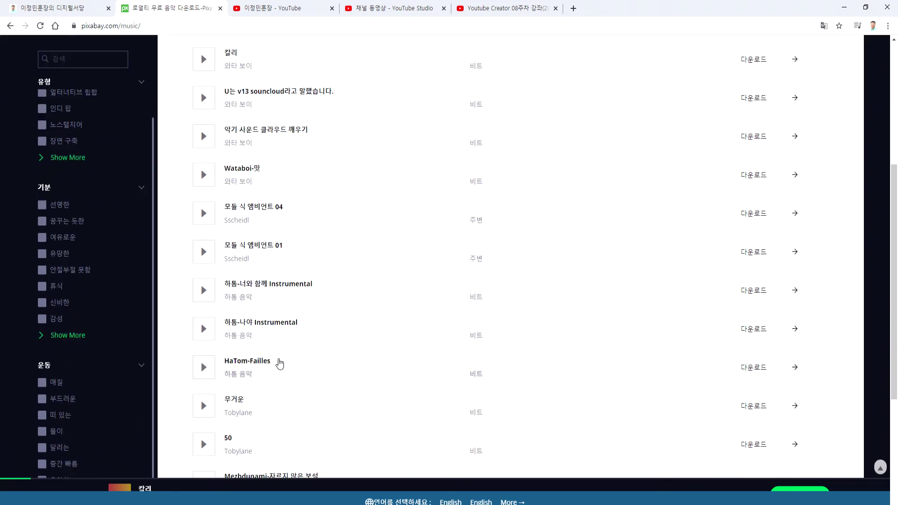
scroll(326, 260, up, 10)
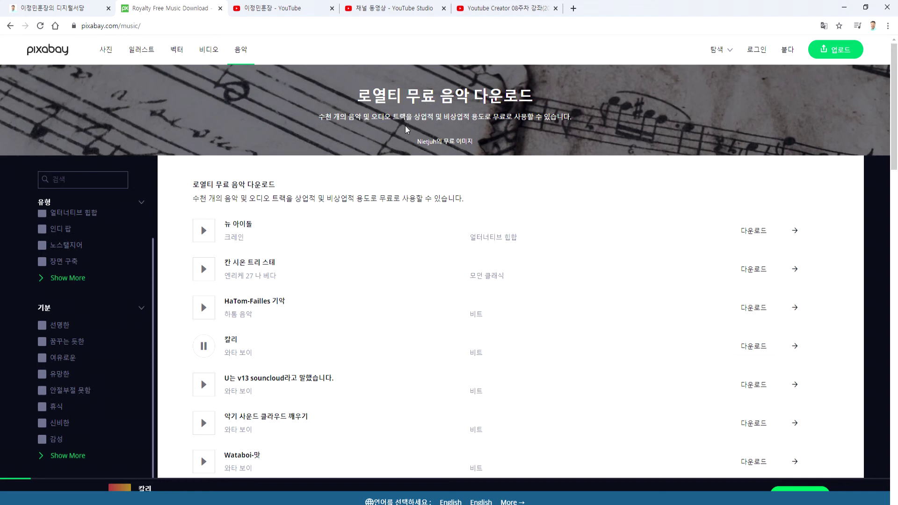
Browse Pixabay's 비디오 category and open the 0:24 clip of a man silhouetted in front of a lit bridge.
click(207, 51)
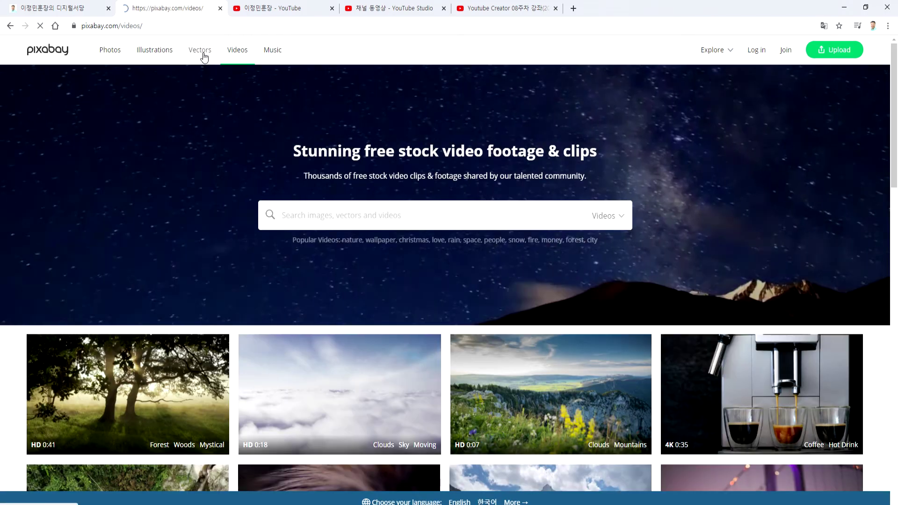
scroll(295, 202, down, 3)
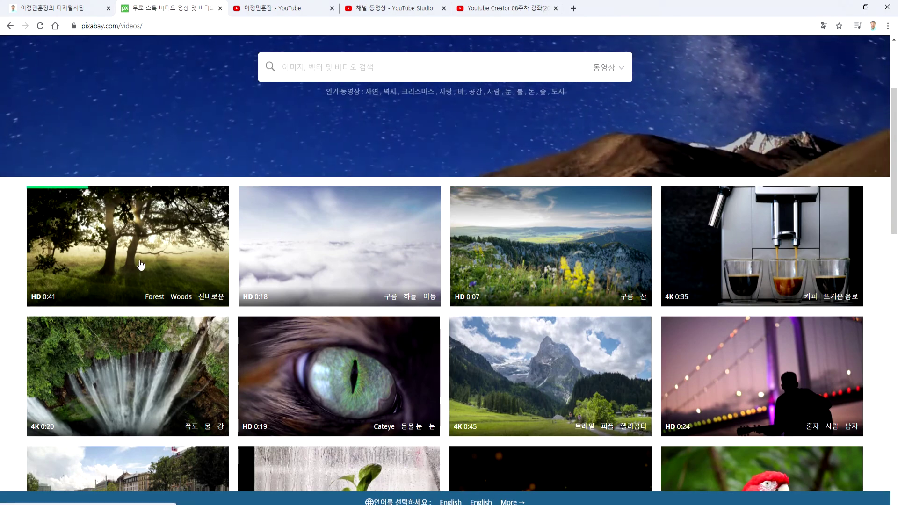
scroll(589, 259, down, 4)
scroll(757, 318, up, 3)
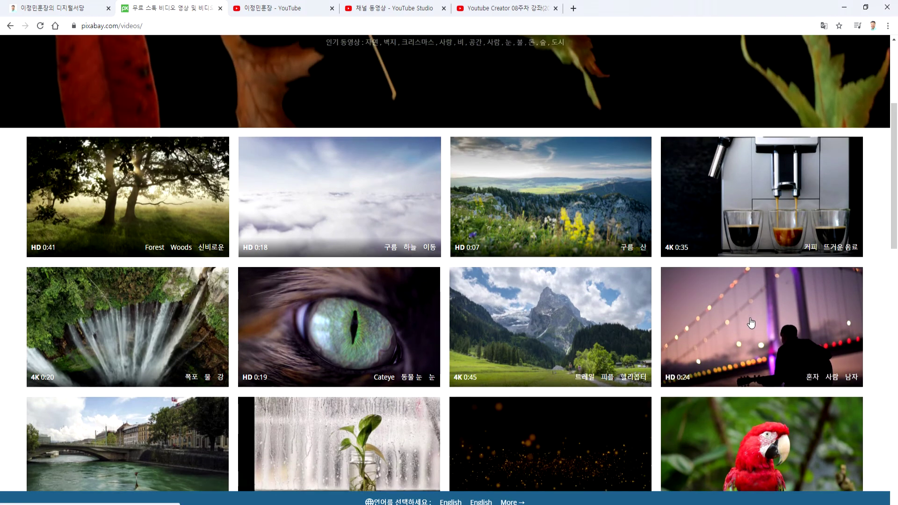
click(751, 322)
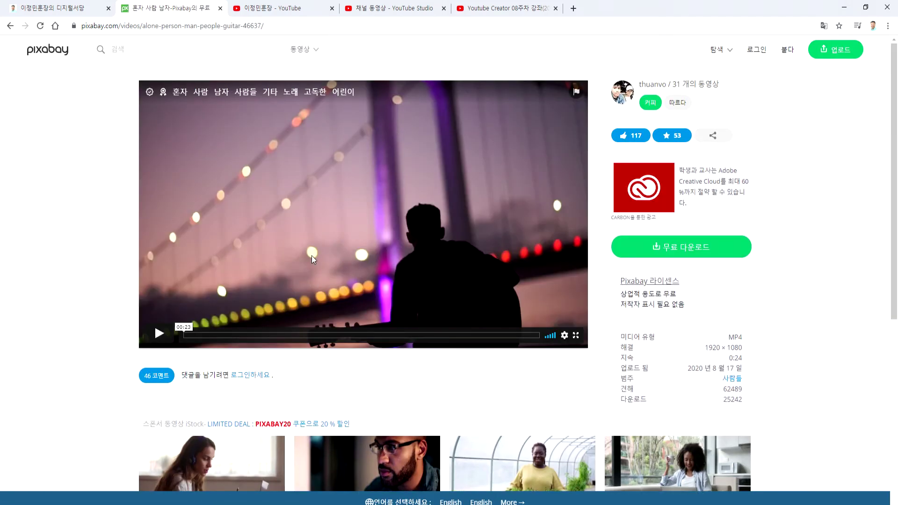
Preview the bridge silhouette clip briefly and, on the YouTube channel's uploads, open the 3:50 video B-SOUND - Emotion(항상 당신이 생각나에요).
click(158, 333)
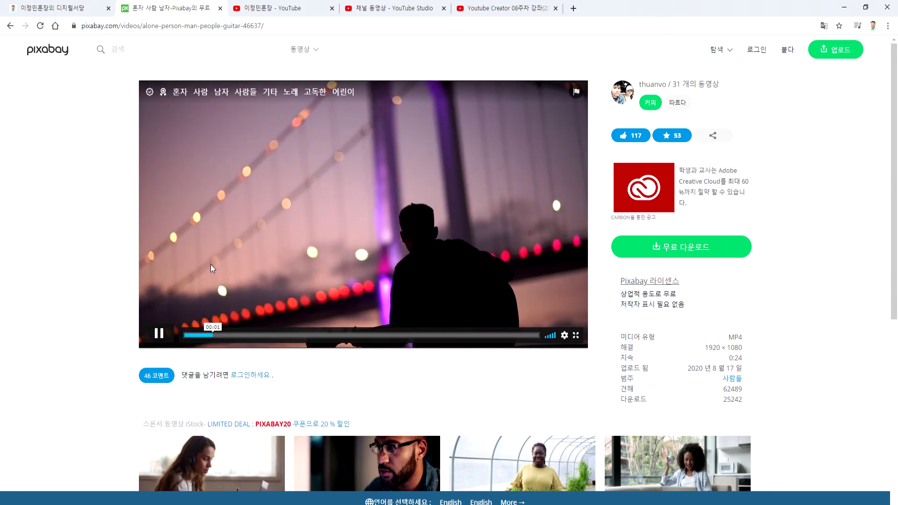
click(363, 244)
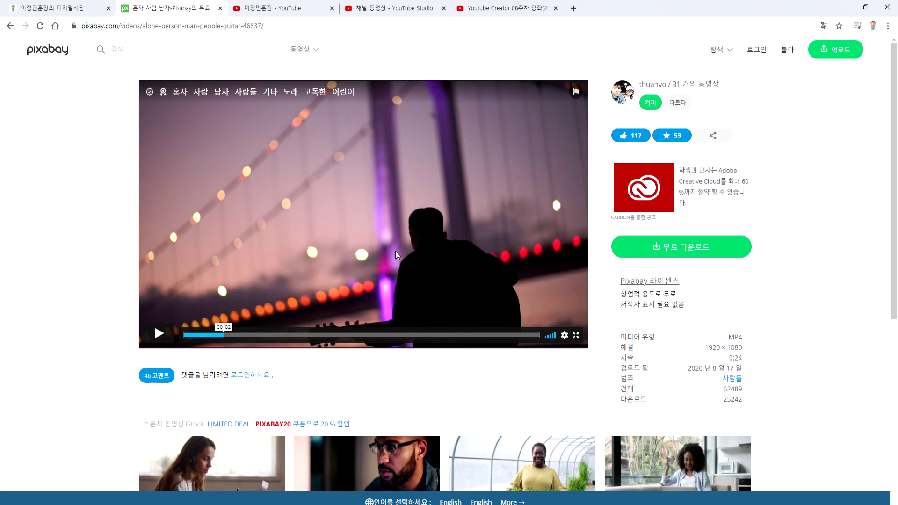
click(276, 8)
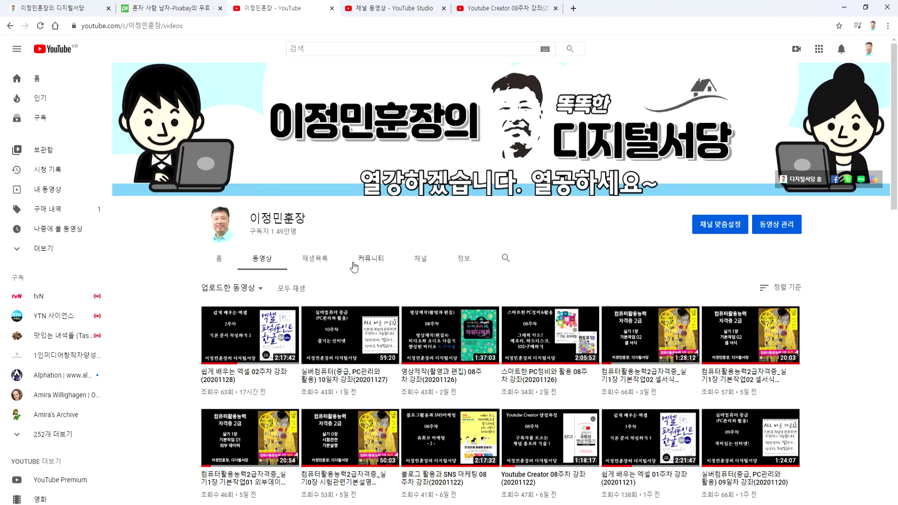
scroll(322, 262, down, 15)
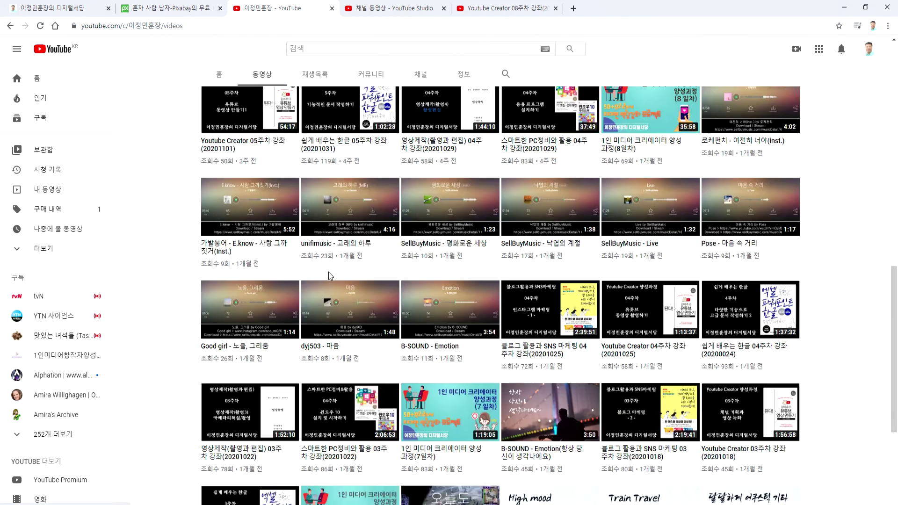
scroll(357, 272, down, 3)
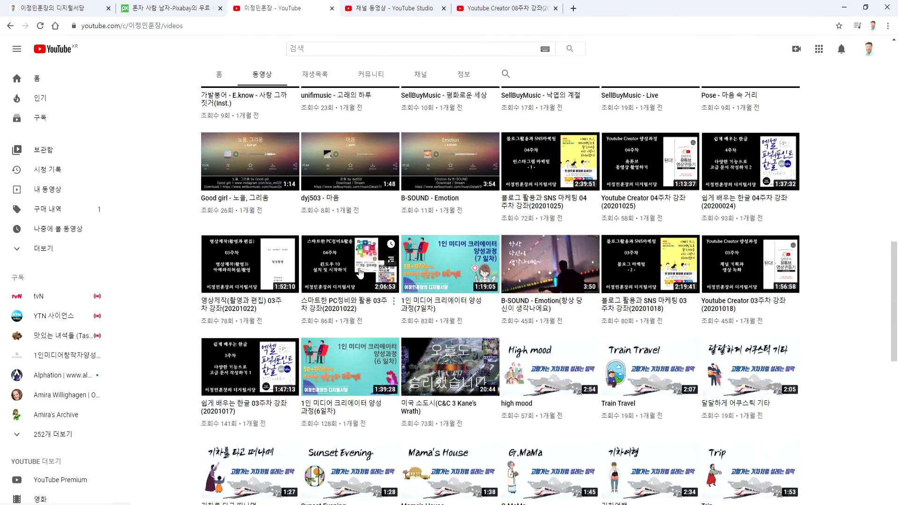
click(545, 270)
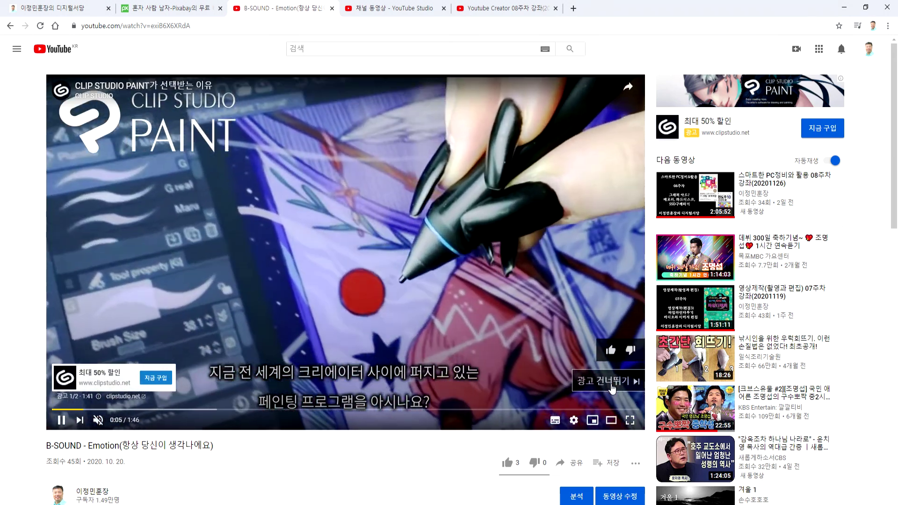
Skip the ad, unmute the B-SOUND - Emotion video, play its opening and pause it.
click(608, 381)
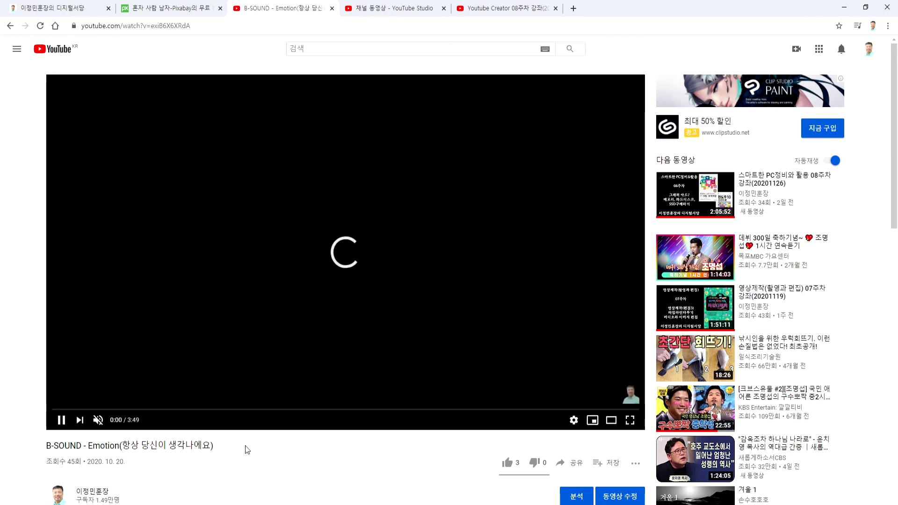
click(106, 424)
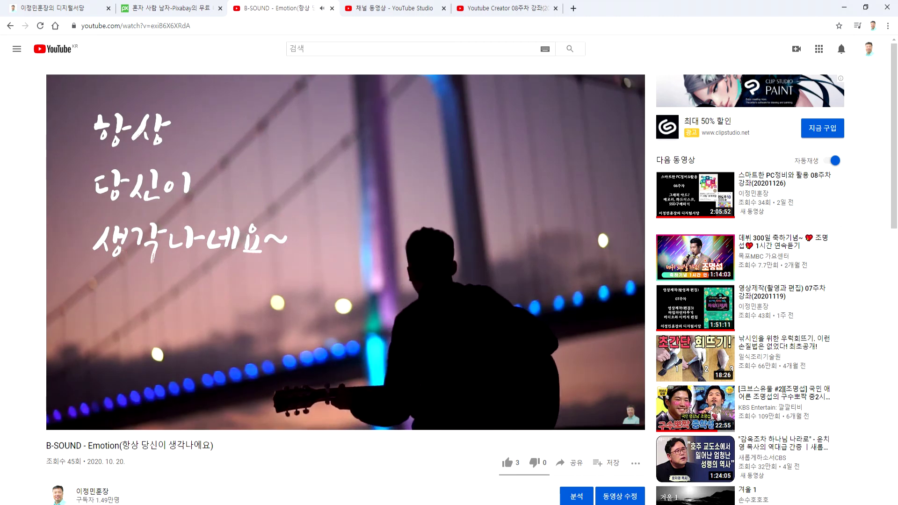
click(385, 225)
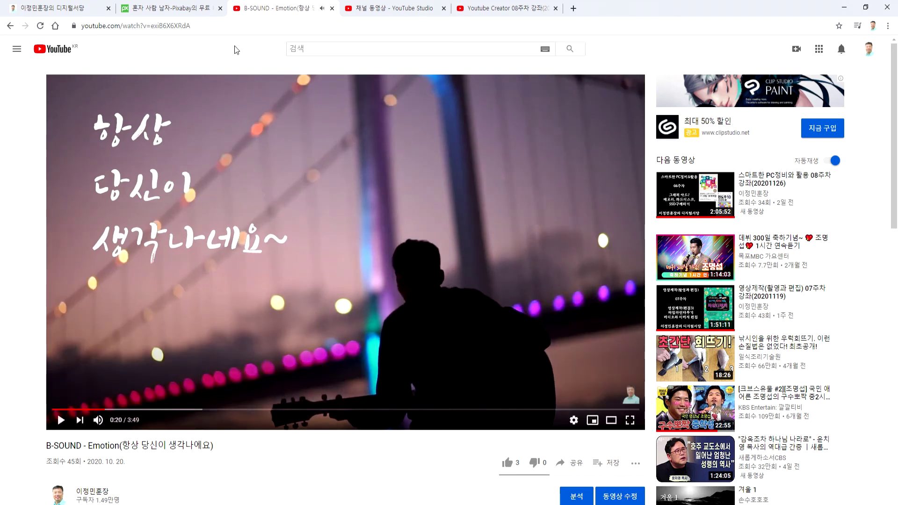
Return to Pixabay's video list and open the 0:24 손씻기 clip of hands being washed to preview it.
click(169, 13)
scroll(201, 311, down, 4)
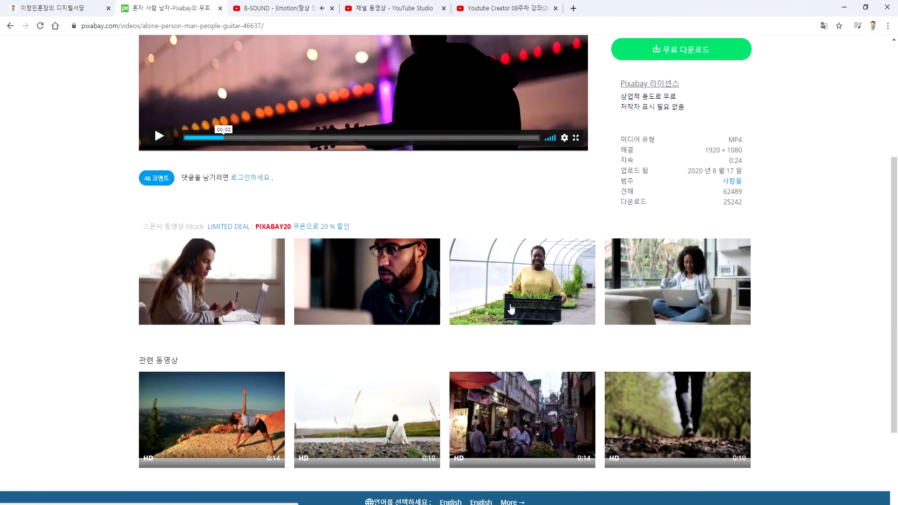
key(alt+Left)
scroll(408, 299, down, 5)
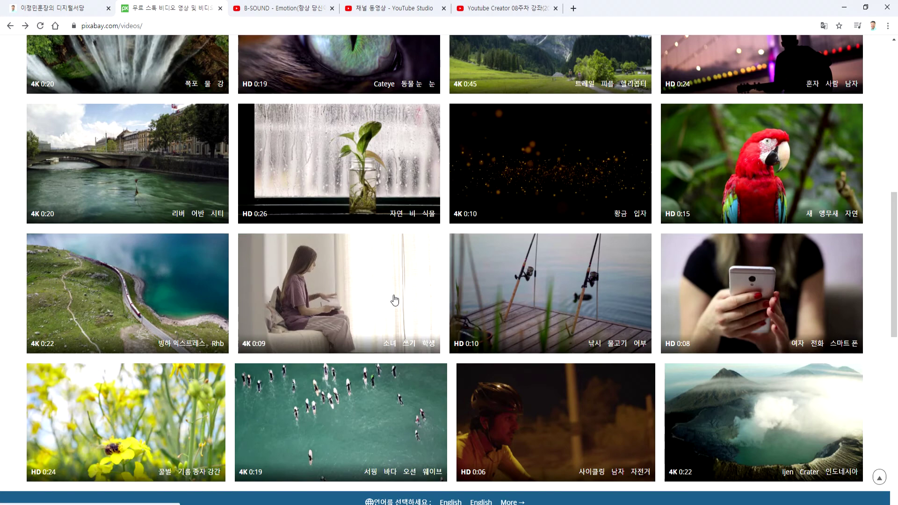
scroll(395, 300, down, 5)
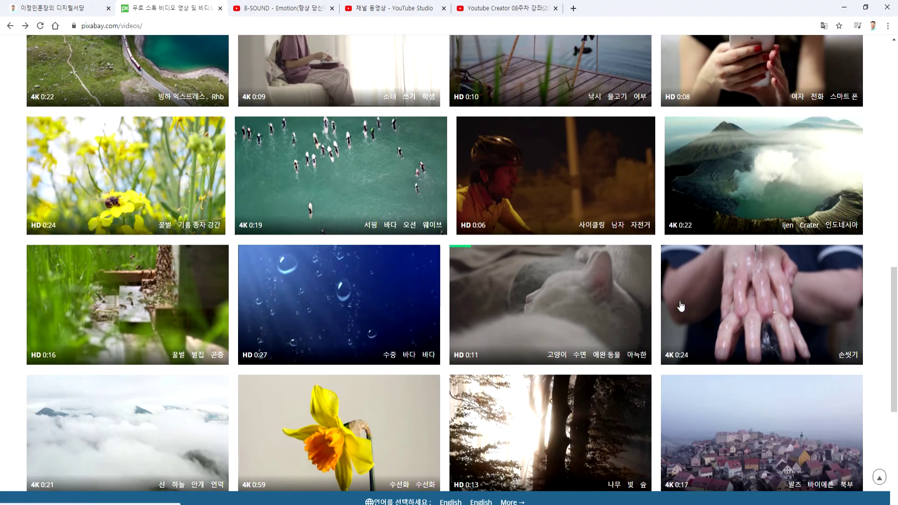
click(722, 312)
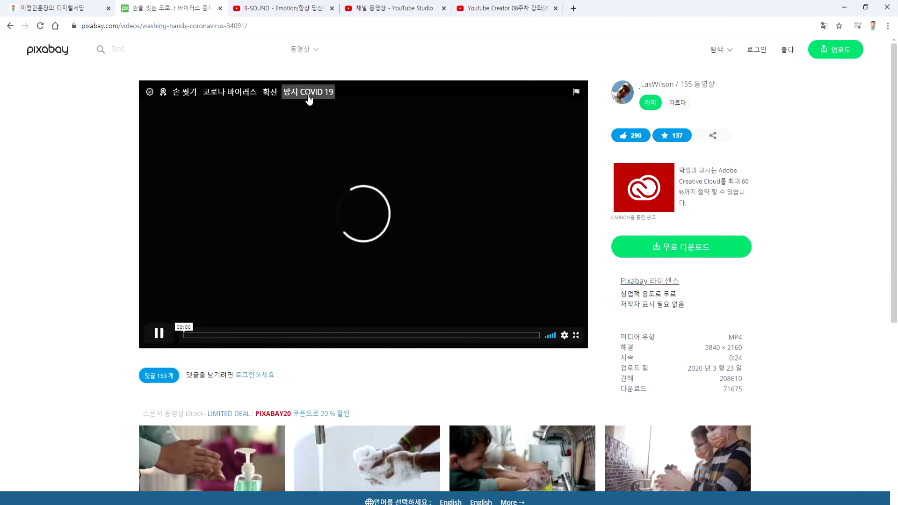
click(308, 270)
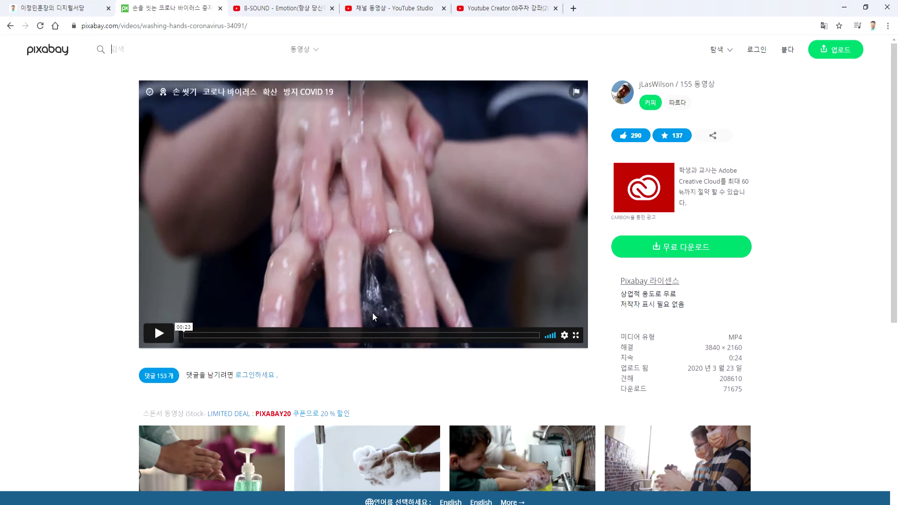
Go back to Pixabay's video overview and open the full free video listing through 더 발견하다.
key(alt+Left)
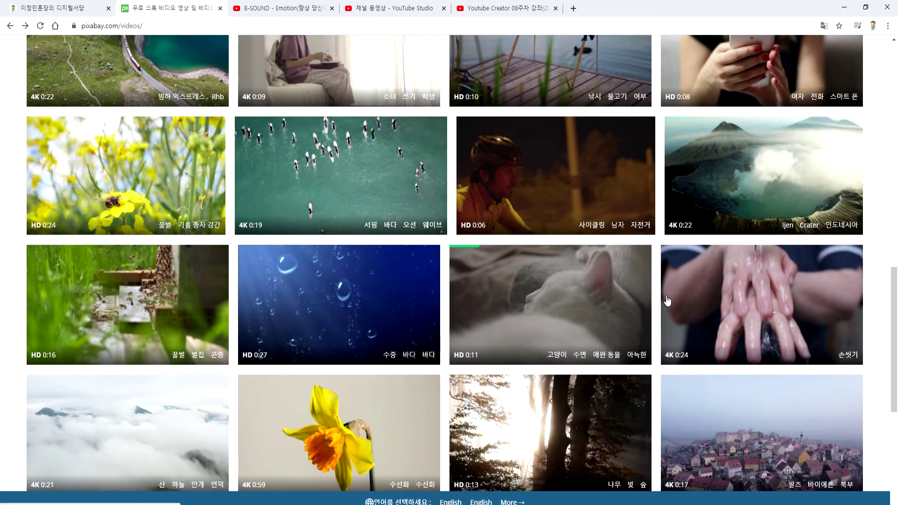
scroll(308, 350, down, 4)
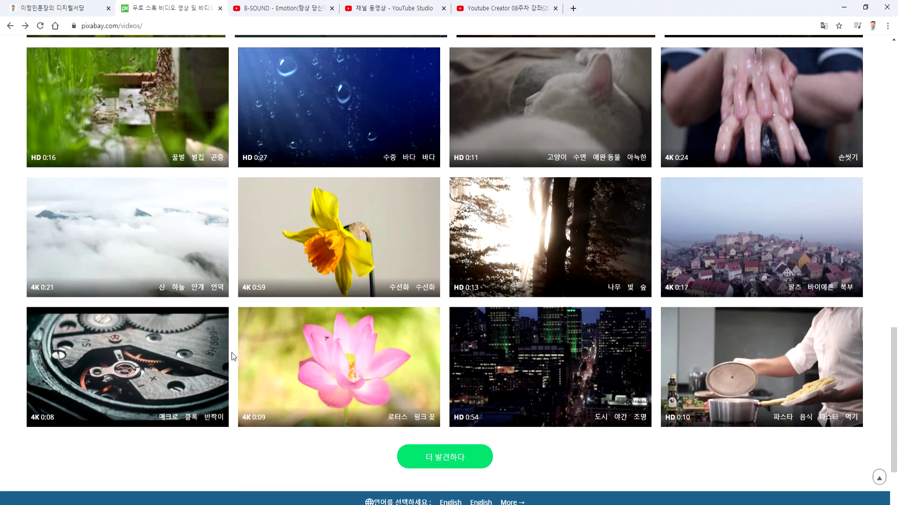
scroll(231, 352, down, 2)
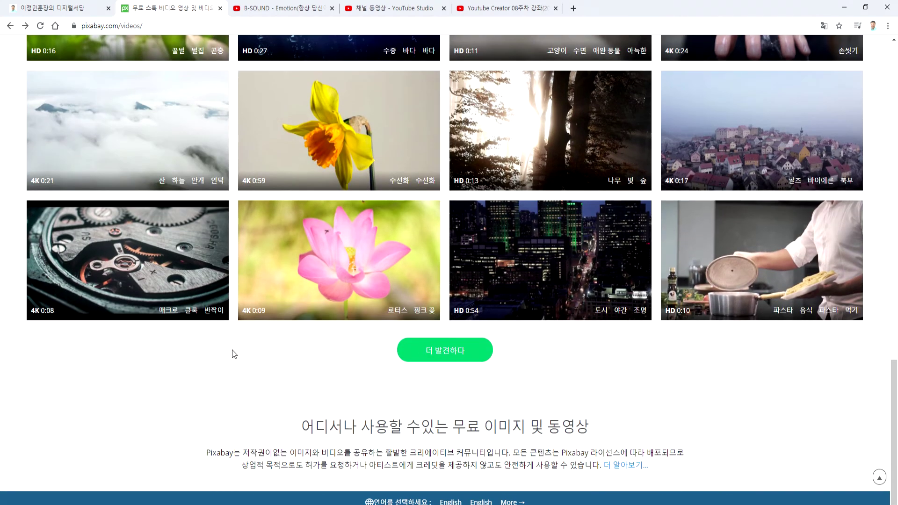
click(434, 352)
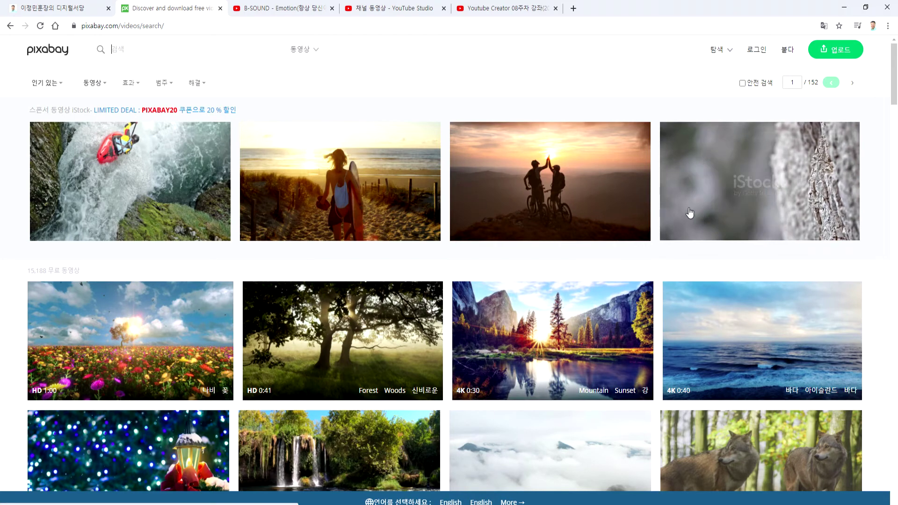
Browse the whole first page of free videos, including the nature, animal, Christmas and SUBSCRIBE clips.
scroll(215, 218, down, 3)
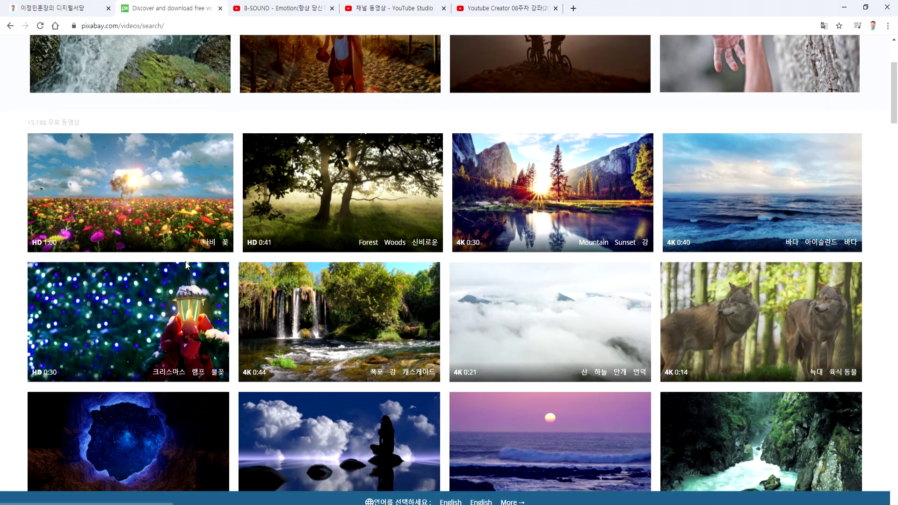
scroll(255, 284, down, 3)
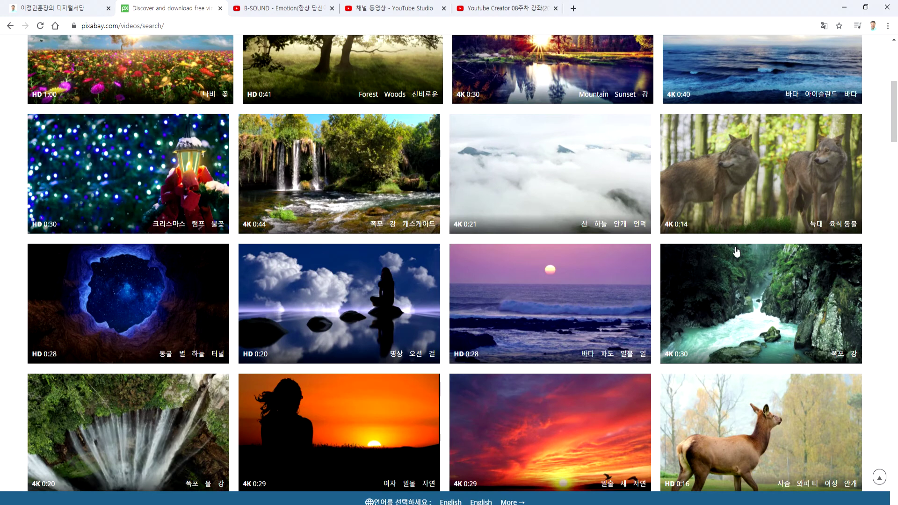
scroll(743, 243, down, 4)
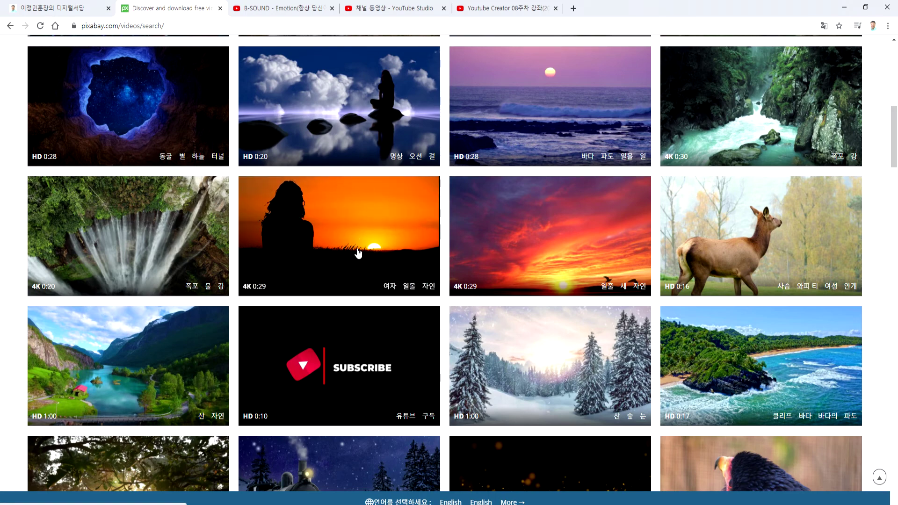
scroll(371, 260, down, 5)
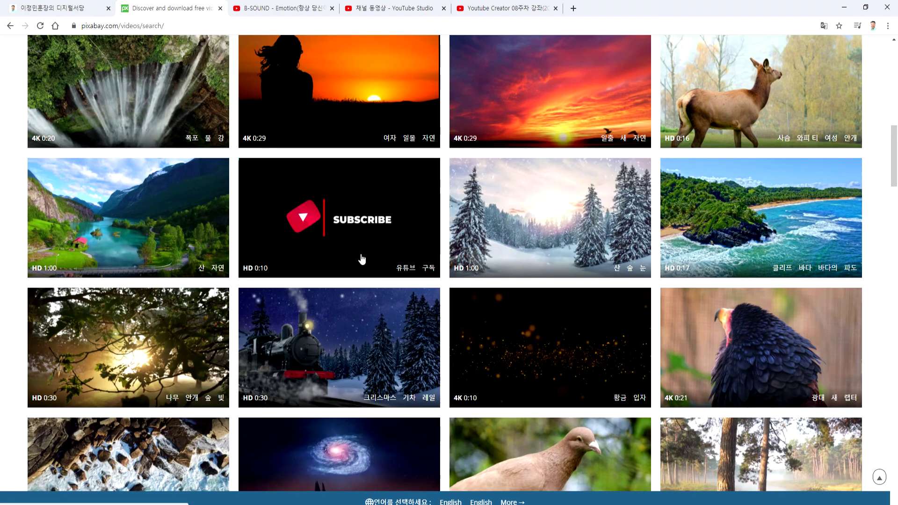
scroll(360, 257, down, 7)
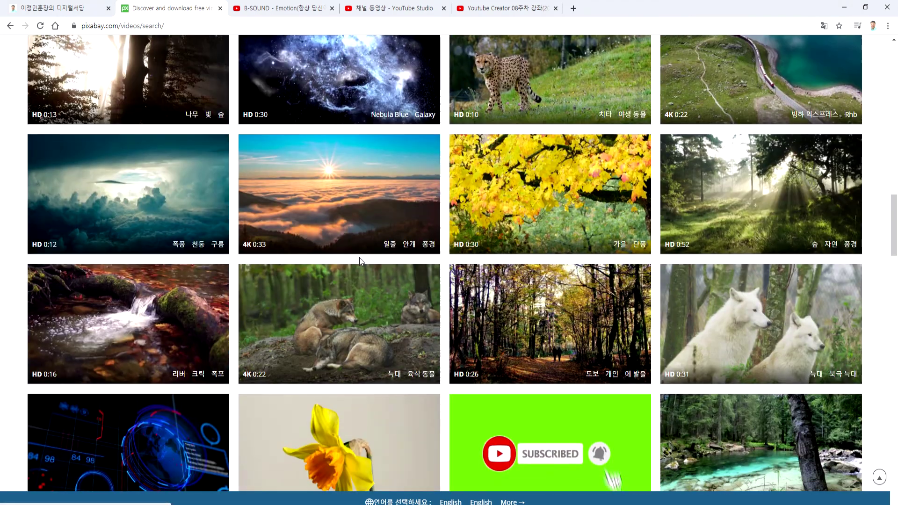
scroll(360, 256, down, 4)
scroll(360, 257, down, 3)
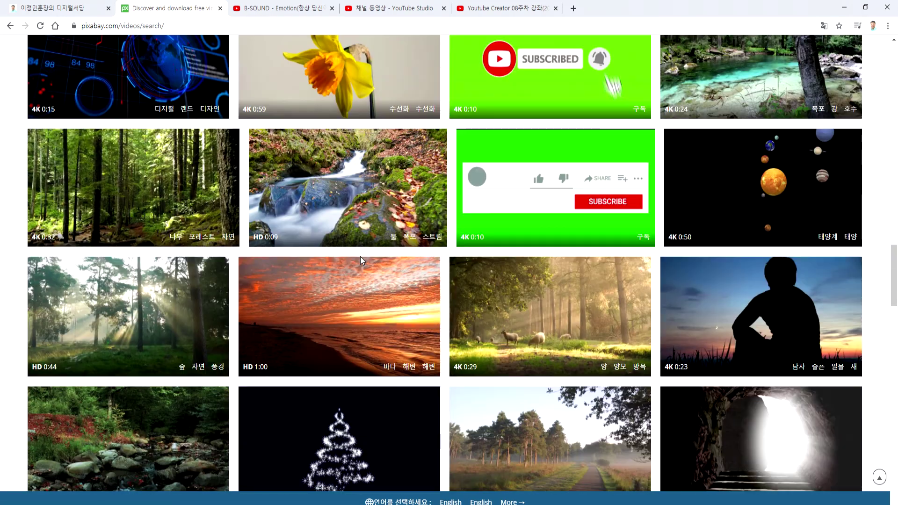
scroll(361, 258, down, 3)
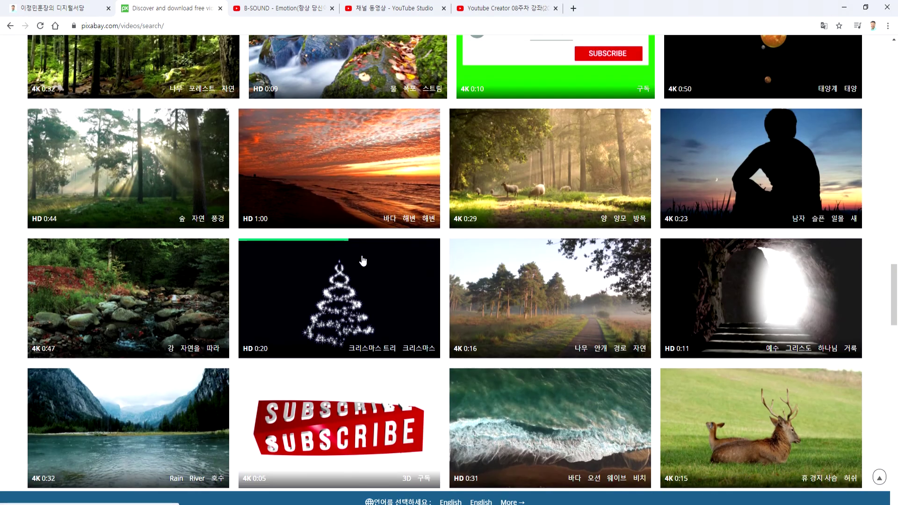
scroll(362, 260, down, 4)
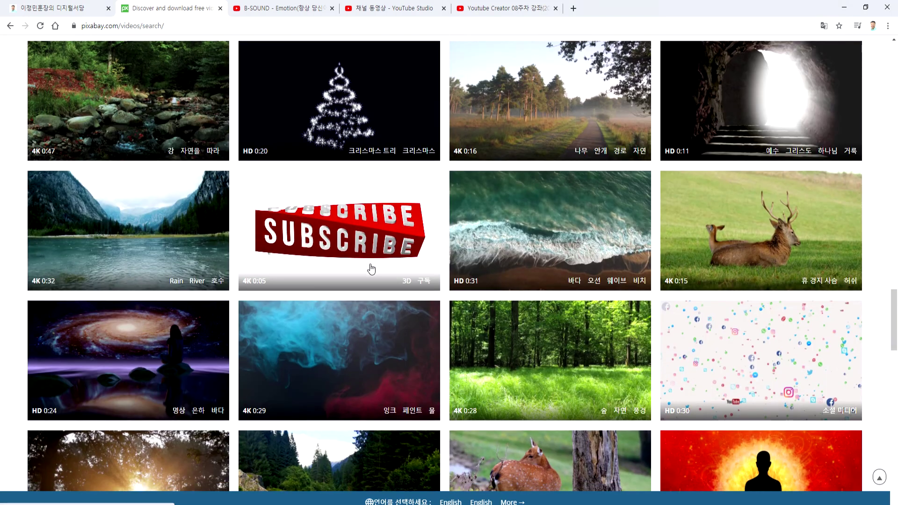
scroll(370, 268, down, 3)
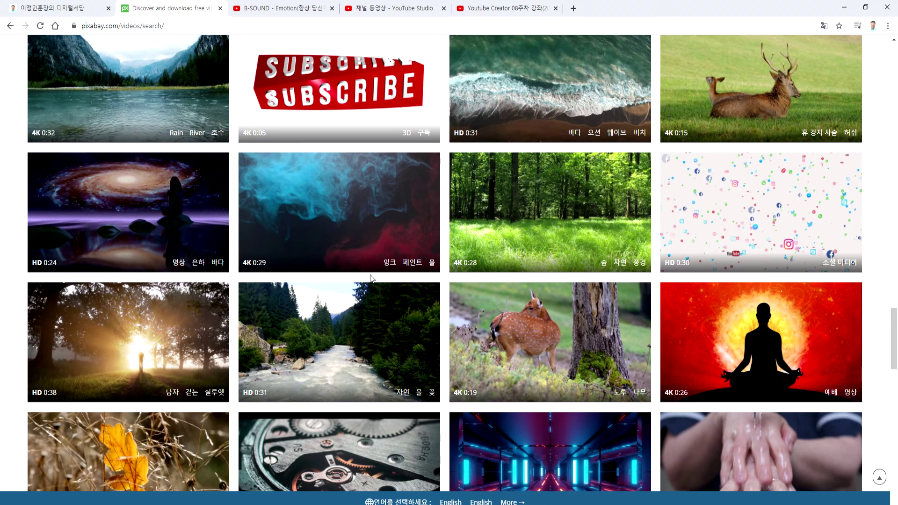
scroll(370, 279, down, 3)
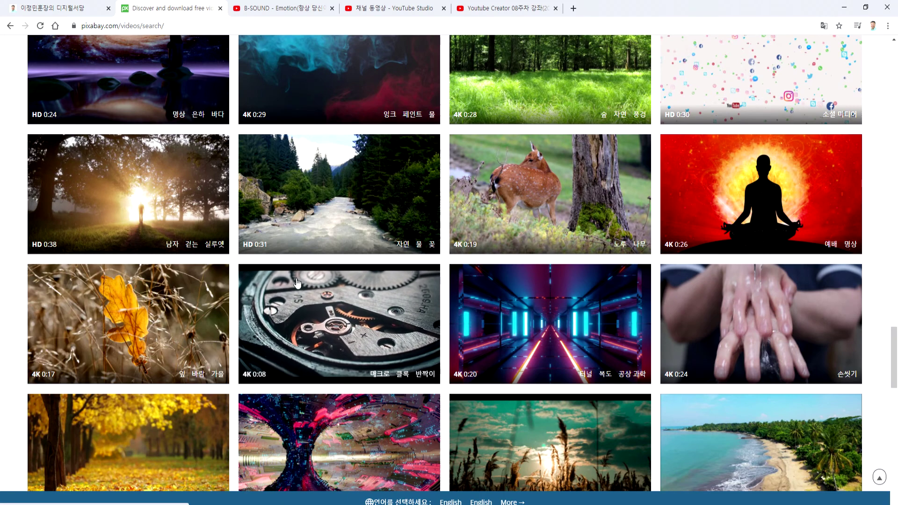
scroll(303, 282, down, 3)
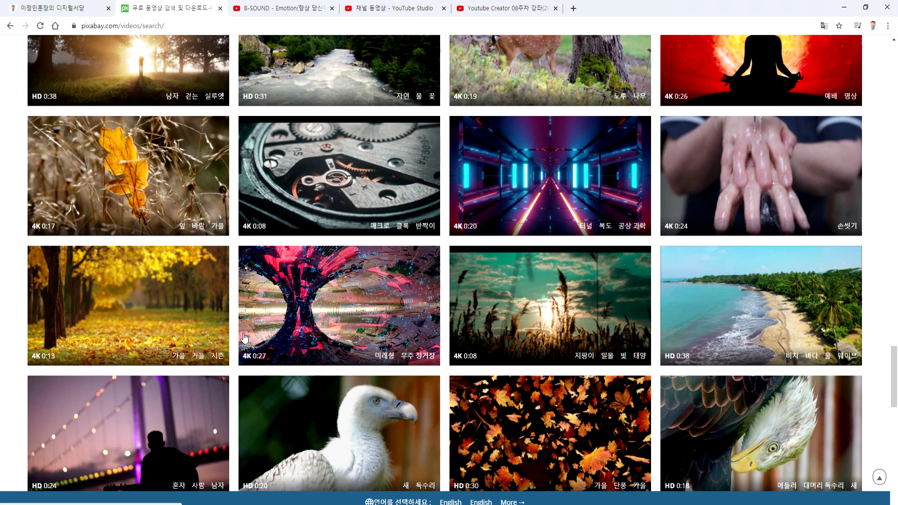
scroll(243, 337, down, 4)
scroll(243, 338, down, 4)
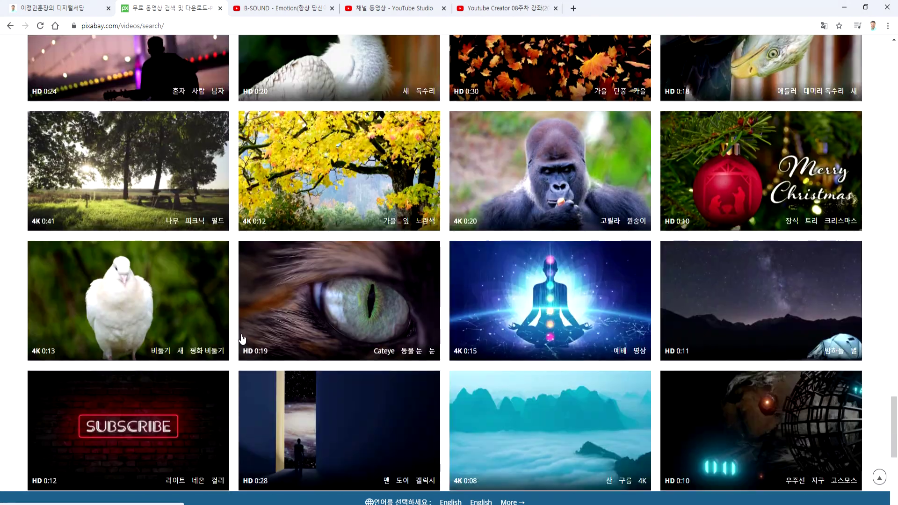
scroll(238, 332, up, 4)
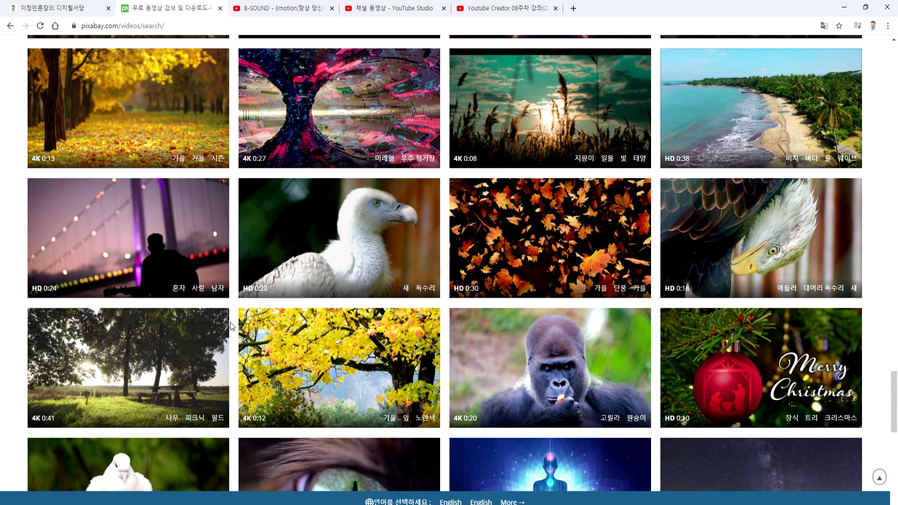
scroll(231, 325, down, 8)
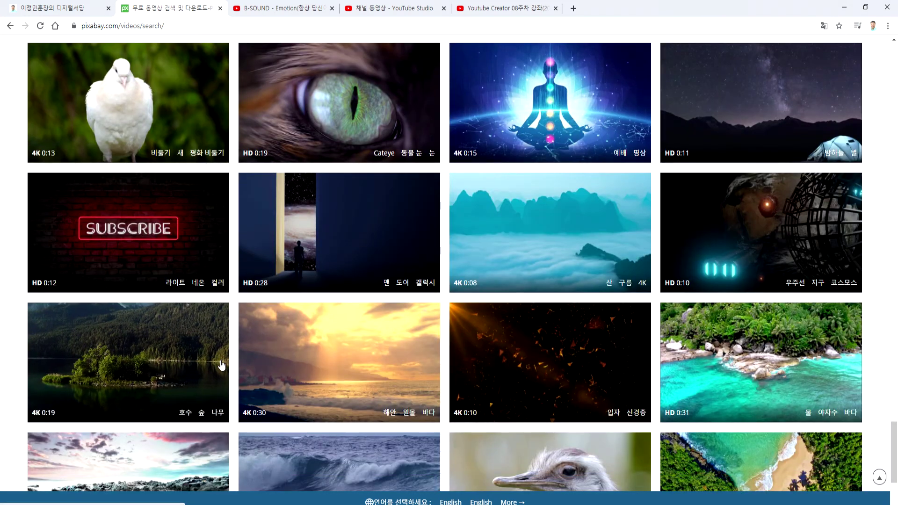
scroll(220, 361, down, 4)
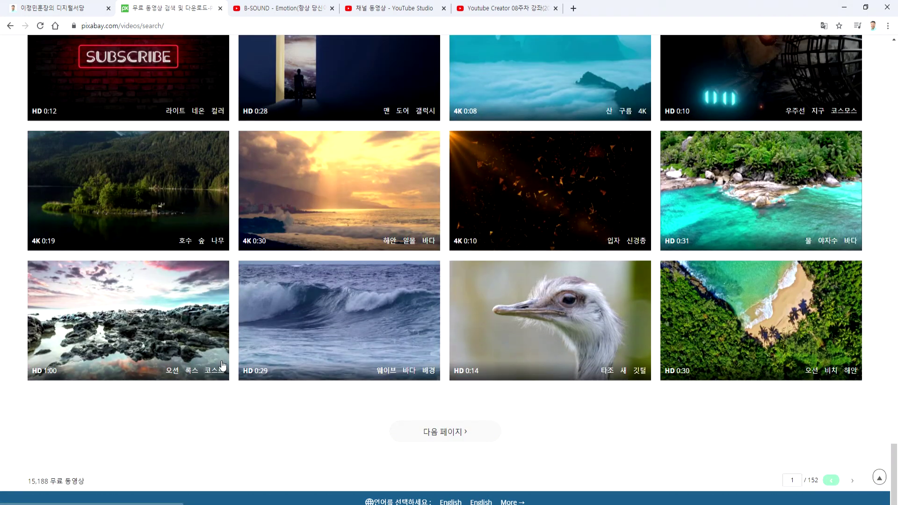
Open page 2 of the free video listing and preview the 0:28 Plum Blossom clip.
click(447, 431)
scroll(136, 383, down, 4)
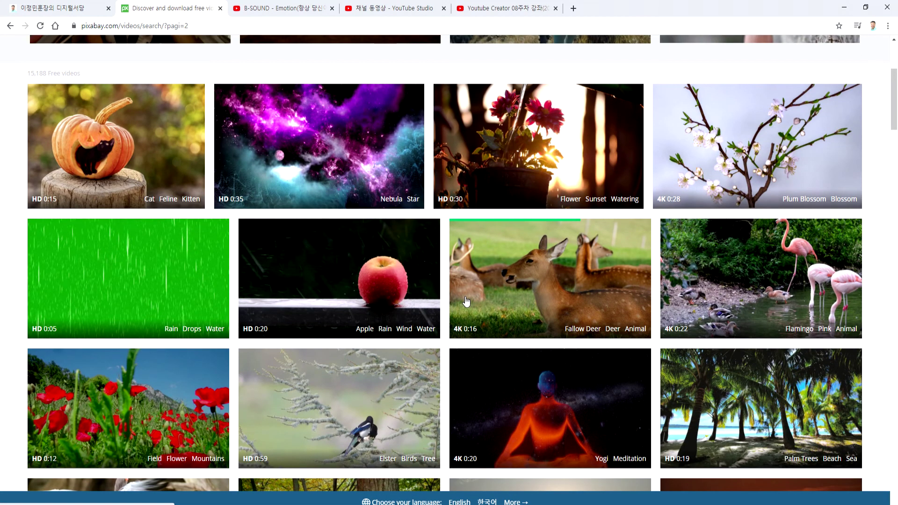
scroll(463, 303, up, 1)
mouse_move(746, 215)
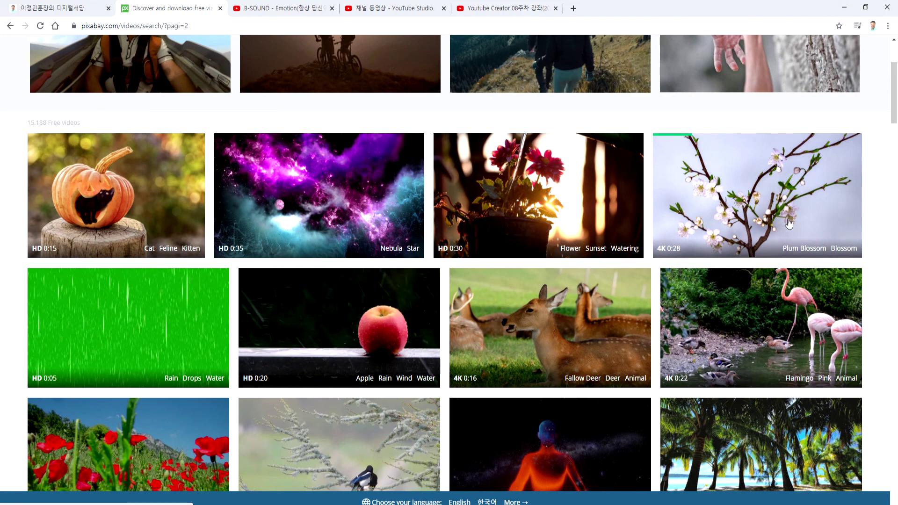
Play the 0:28 Plum Blossom clip on its own page and return to page 2 of the free video listing.
click(745, 215)
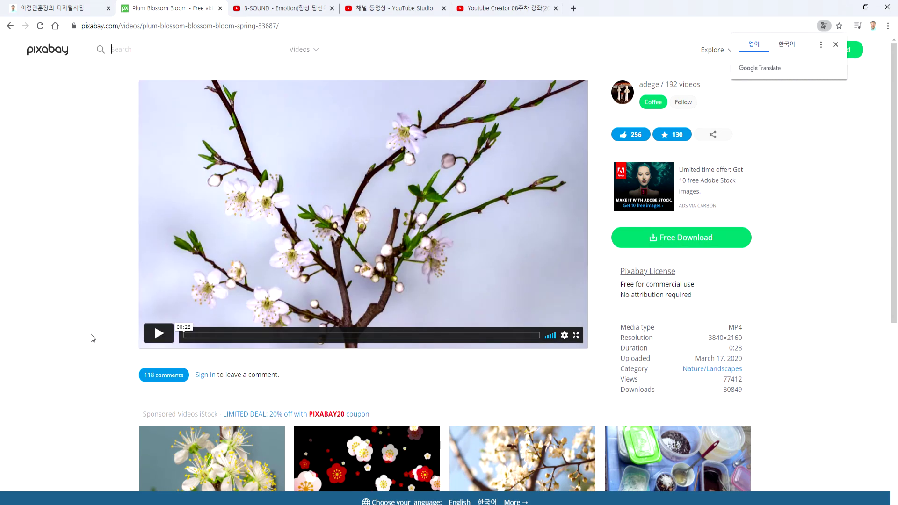
click(158, 333)
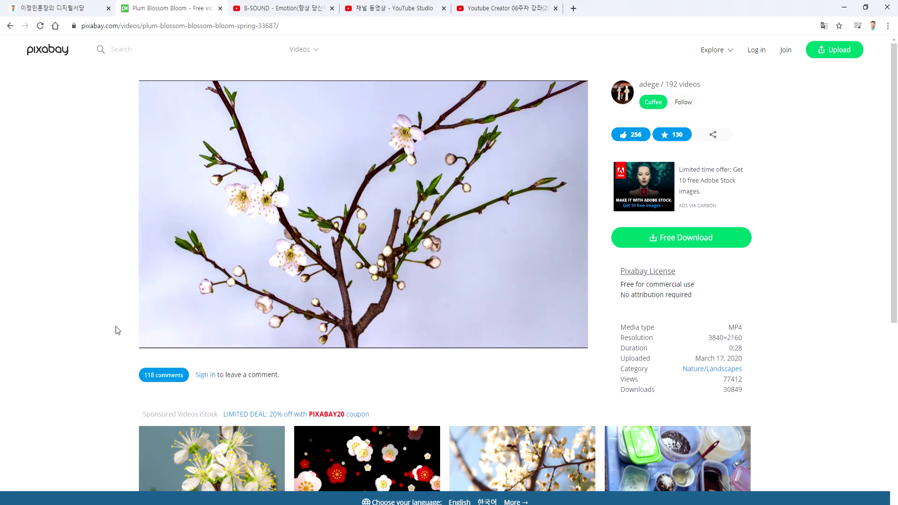
key(alt+Left)
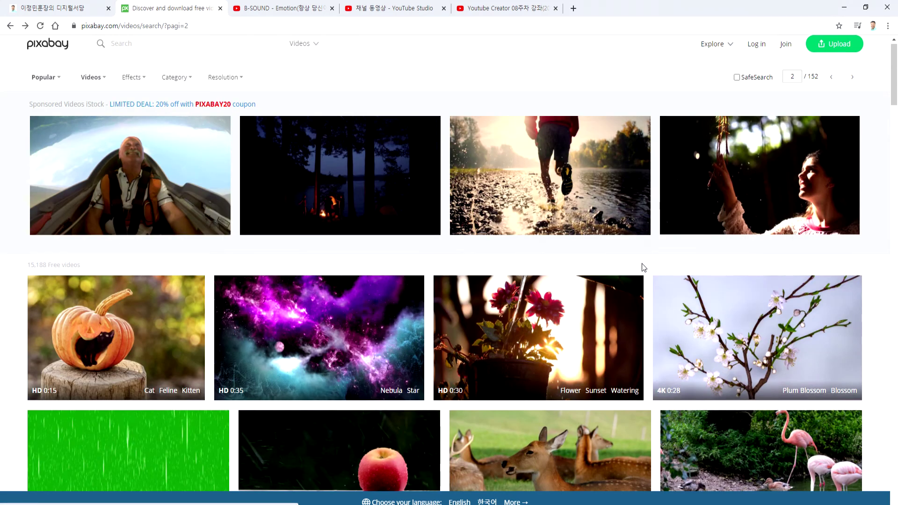
From the Plum Blossom clip's page, preview the sponsored iStock video of white blossoms against a blue sky, and close its iStock page.
click(708, 309)
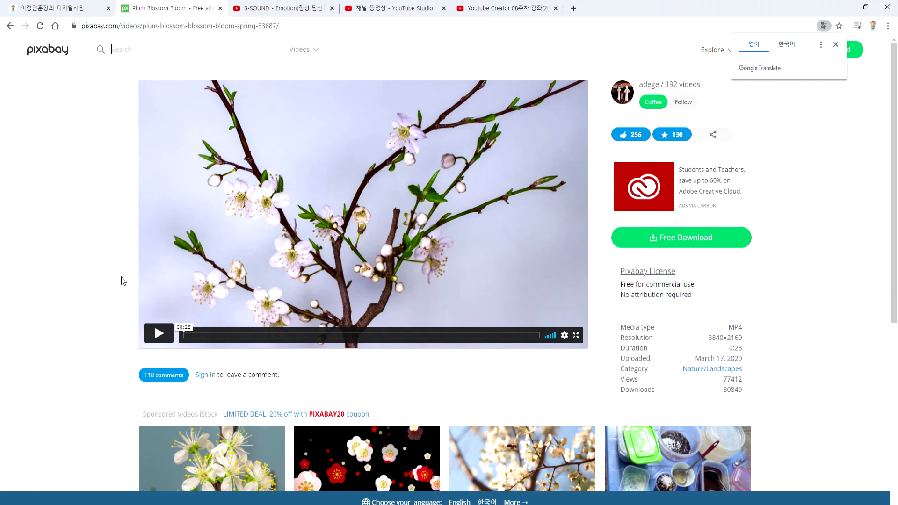
scroll(125, 298, down, 4)
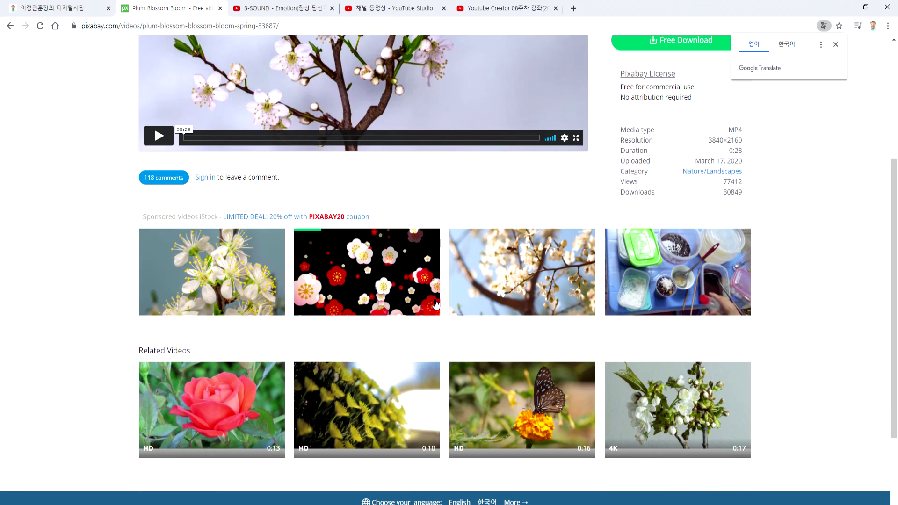
click(453, 308)
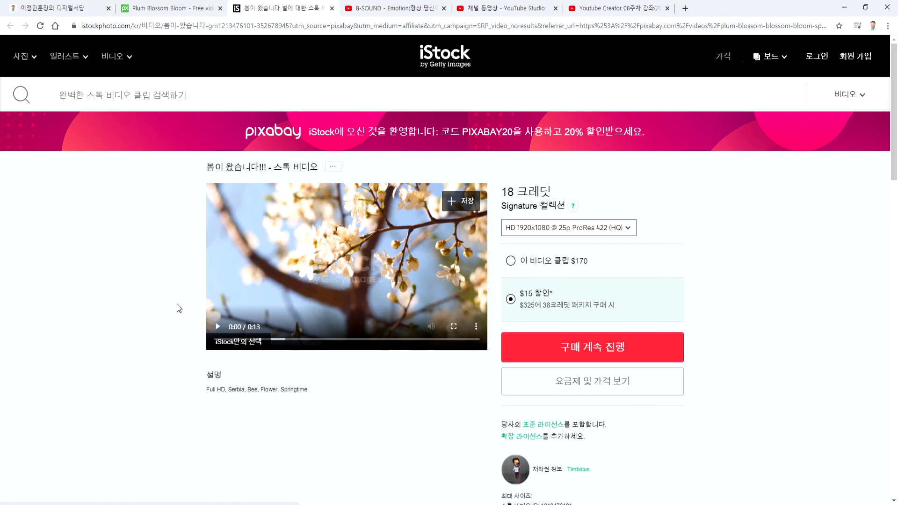
click(218, 327)
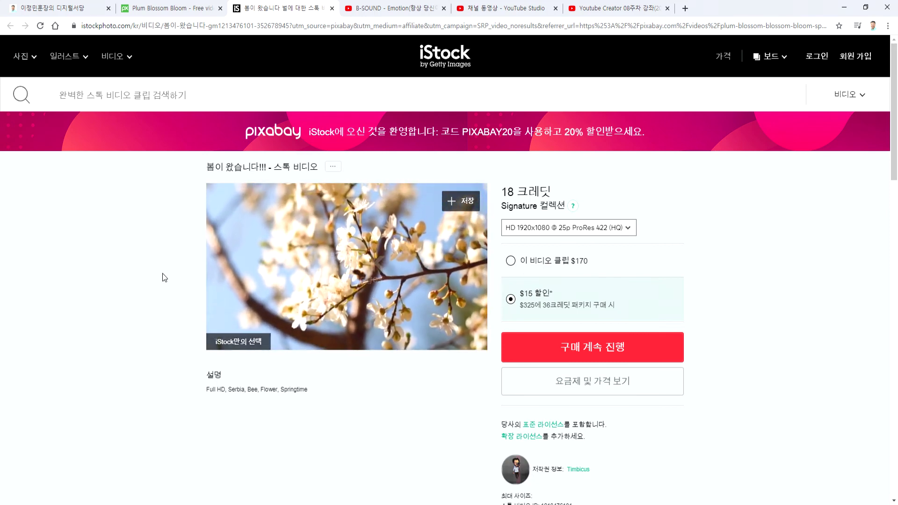
click(332, 8)
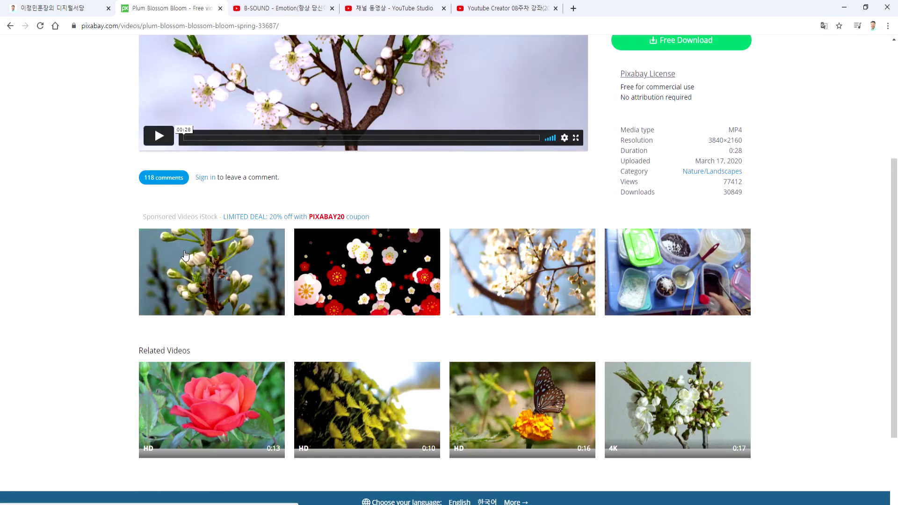
Play the related 0:16 butterfly clip and go back to page 2 of the free video listing.
scroll(99, 280, down, 3)
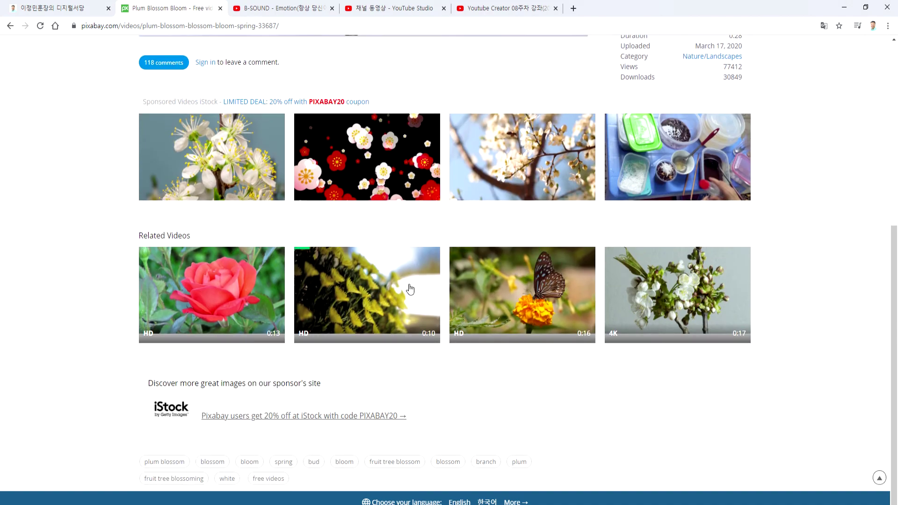
click(534, 282)
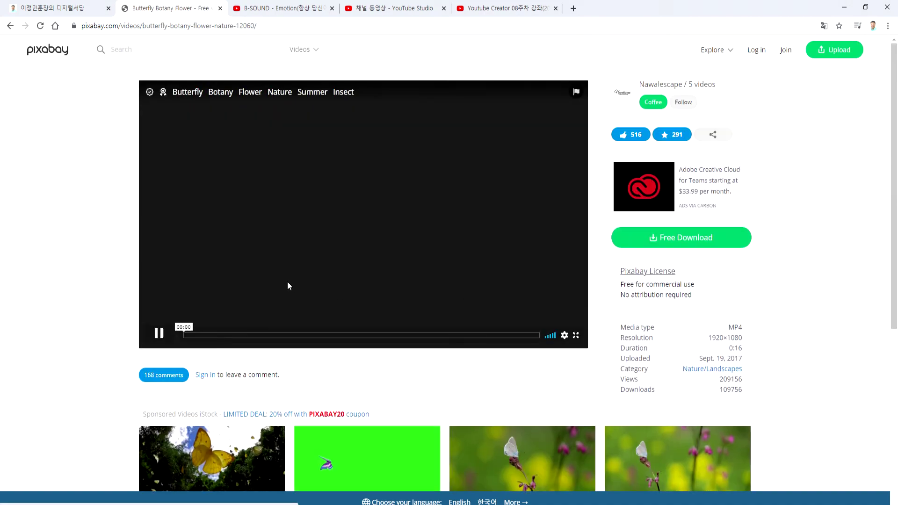
click(146, 334)
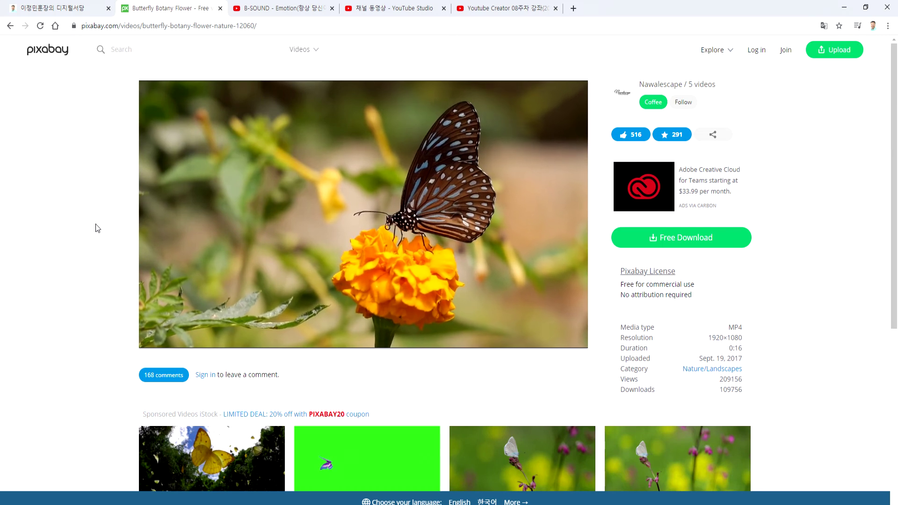
mouse_move(386, 273)
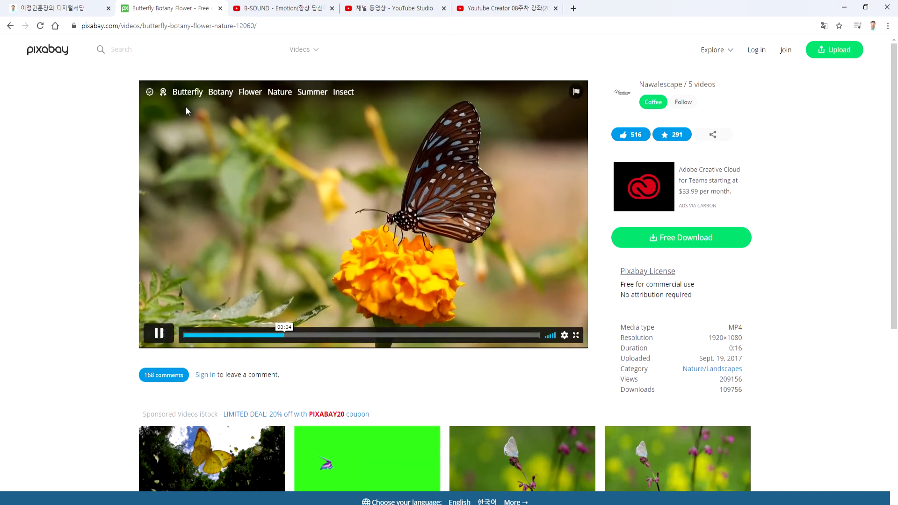
key(alt+Left)
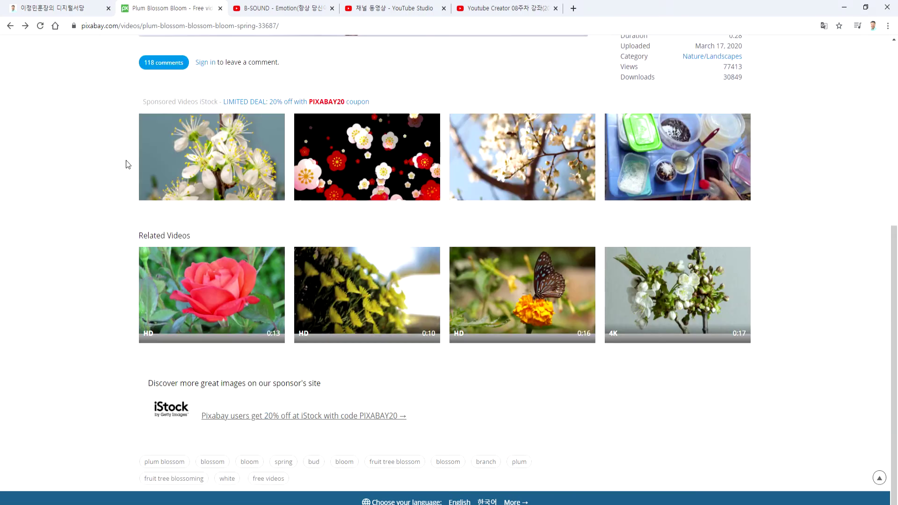
key(alt+Left)
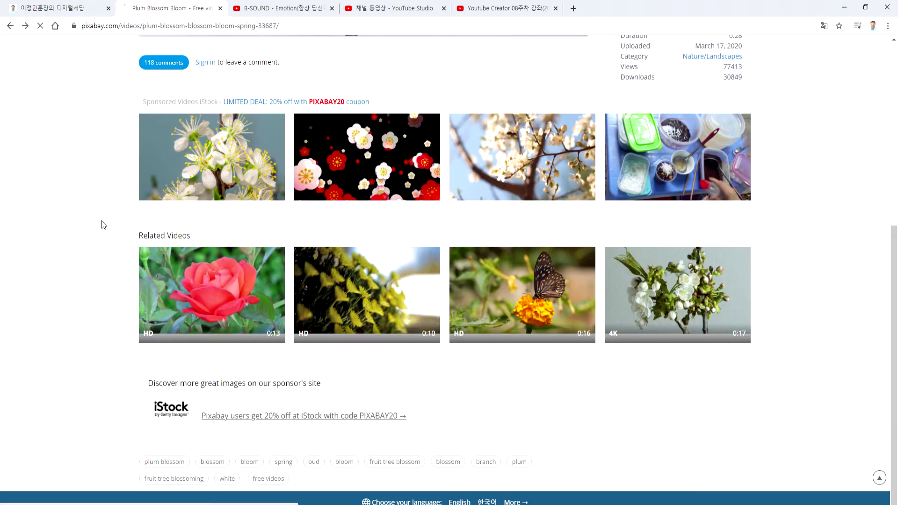
Browse the free videos on page 2 and open the 0:47 Waves Ocean Coastal clip.
scroll(313, 268, up, 4)
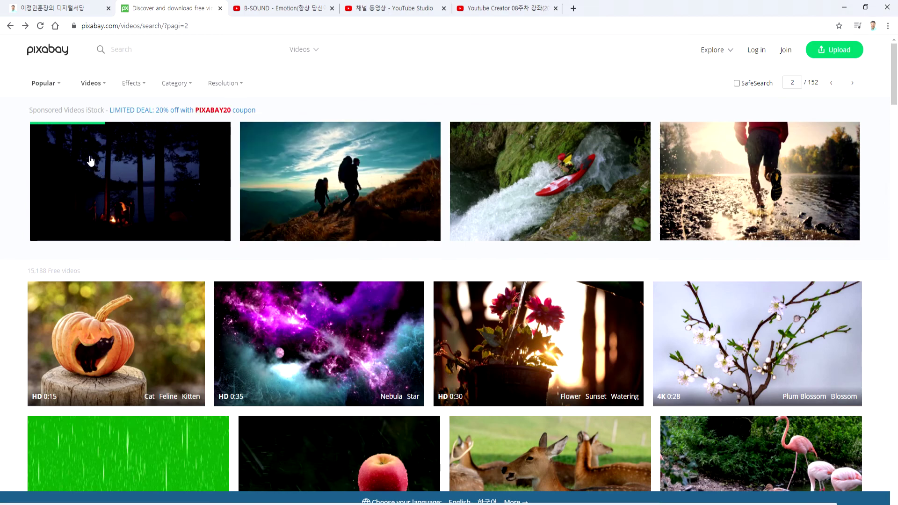
scroll(187, 197, down, 10)
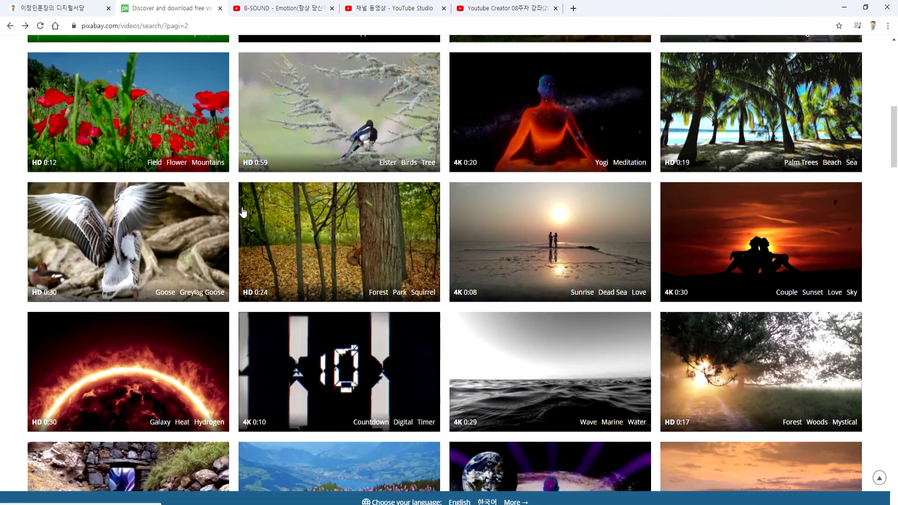
scroll(243, 212, down, 3)
scroll(251, 213, down, 4)
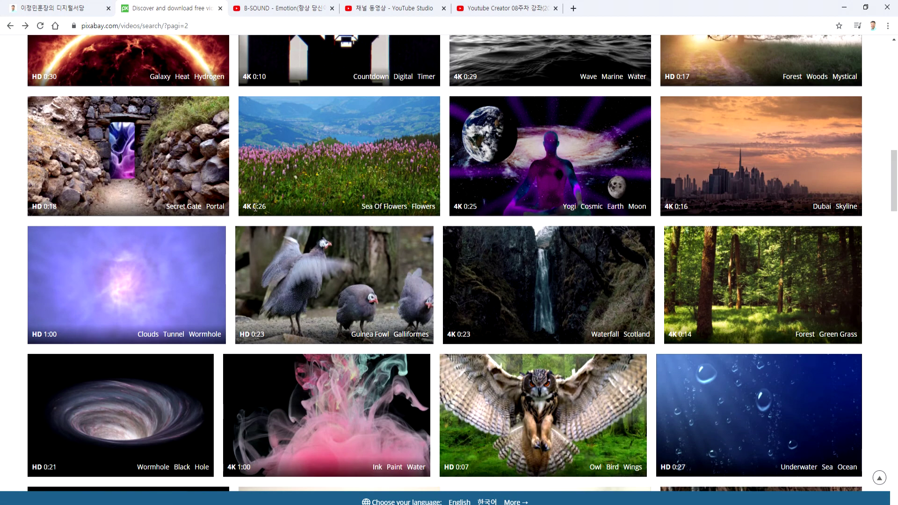
scroll(255, 208, down, 2)
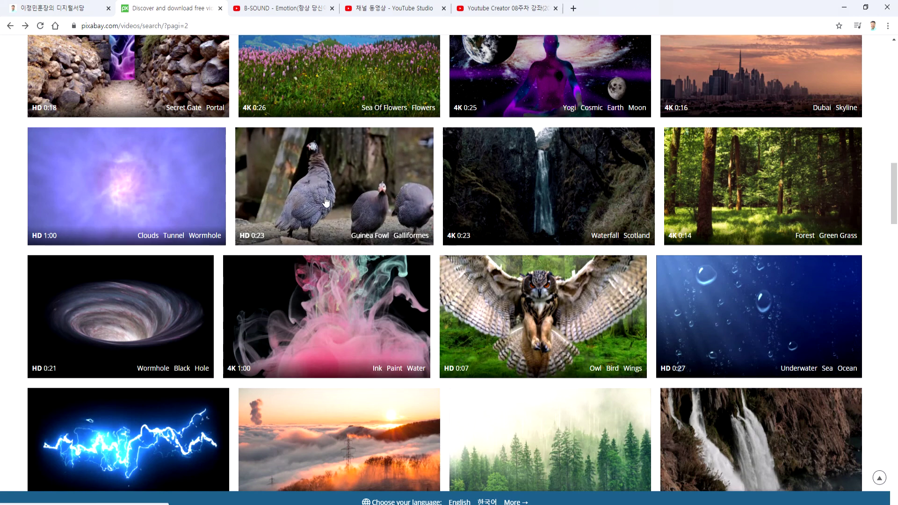
scroll(327, 201, down, 7)
scroll(336, 201, down, 3)
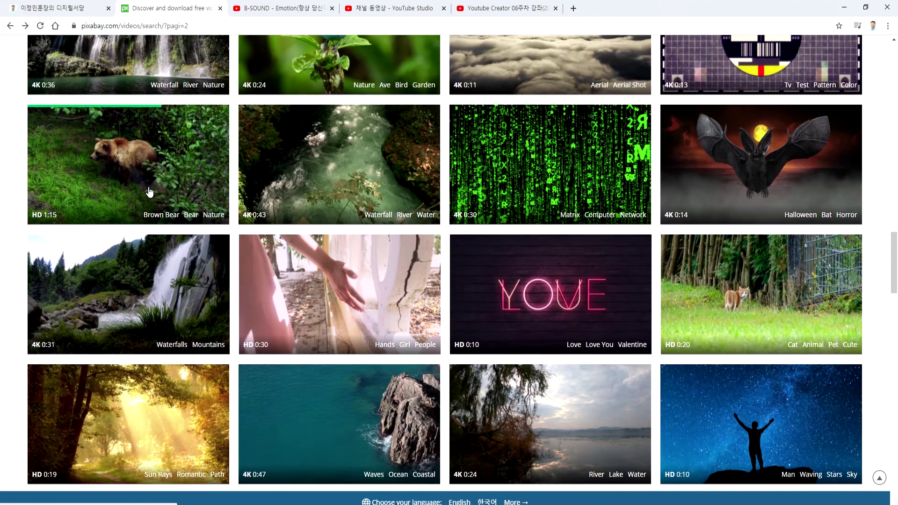
scroll(150, 192, down, 3)
scroll(725, 210, down, 1)
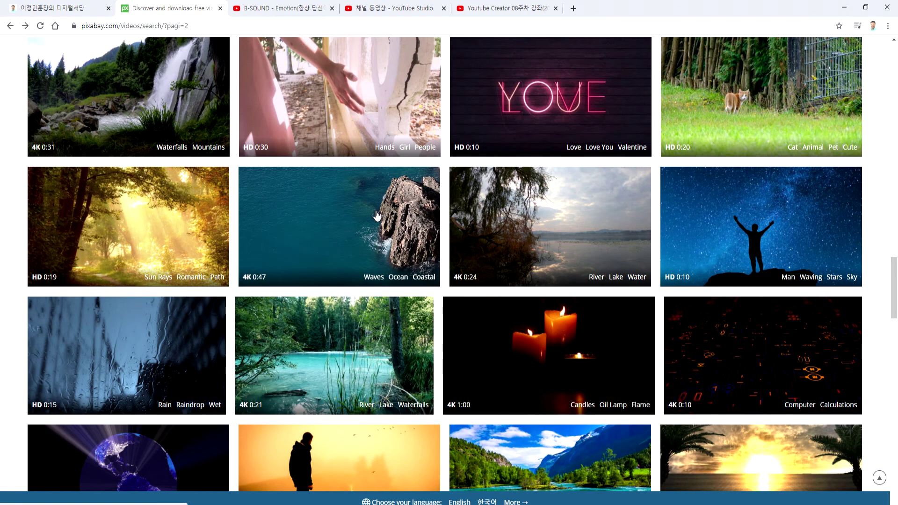
scroll(377, 216, down, 3)
scroll(334, 202, up, 2)
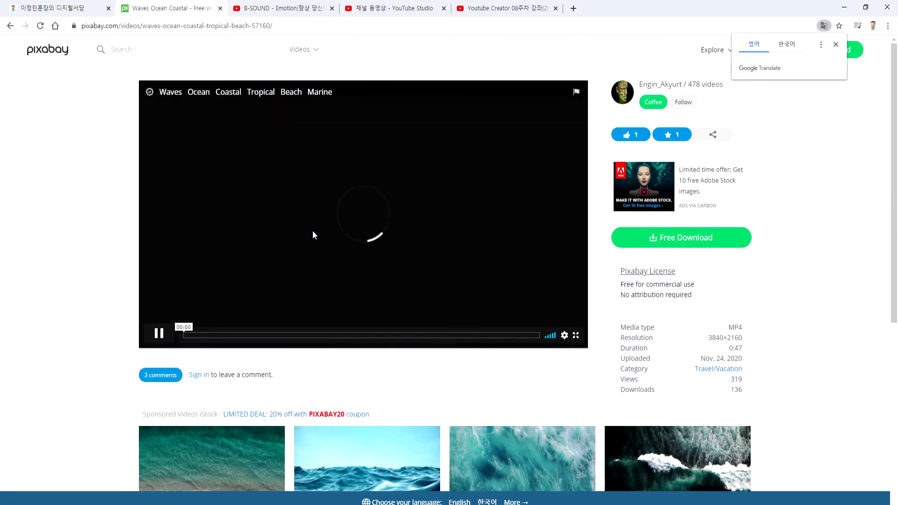
Return to page 2 of the listing and look through its remaining clips down to the last row.
key(alt+Left)
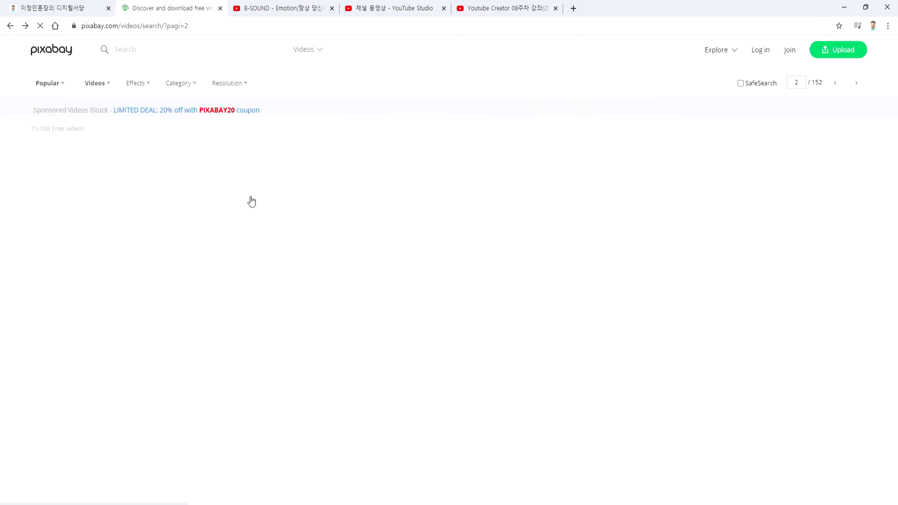
scroll(252, 201, down, 10)
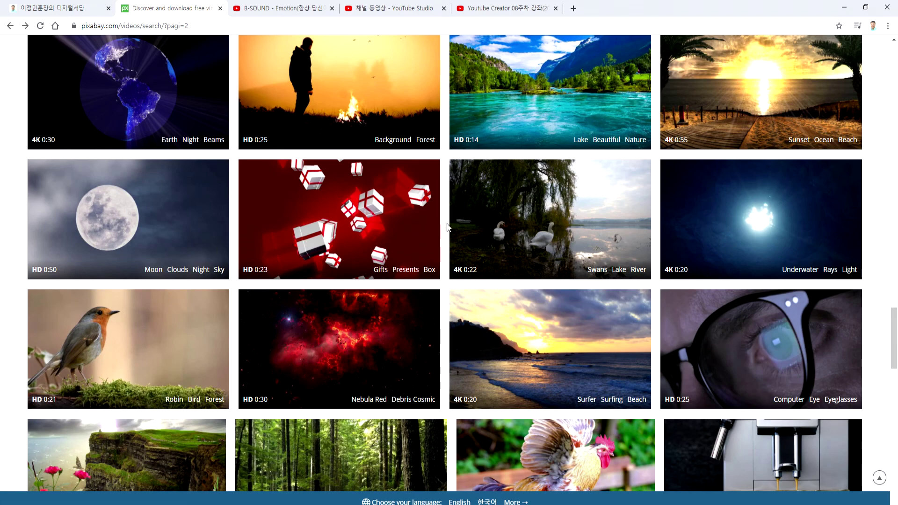
scroll(452, 226, down, 5)
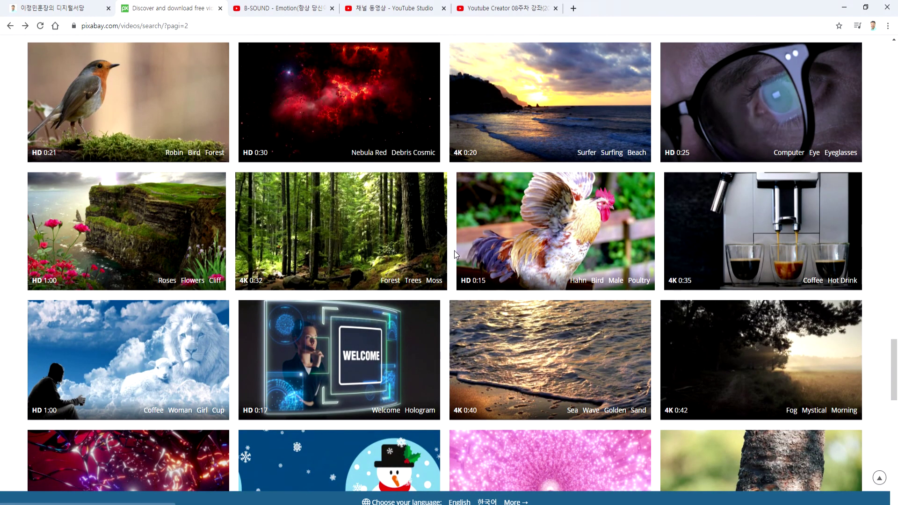
scroll(453, 255, down, 6)
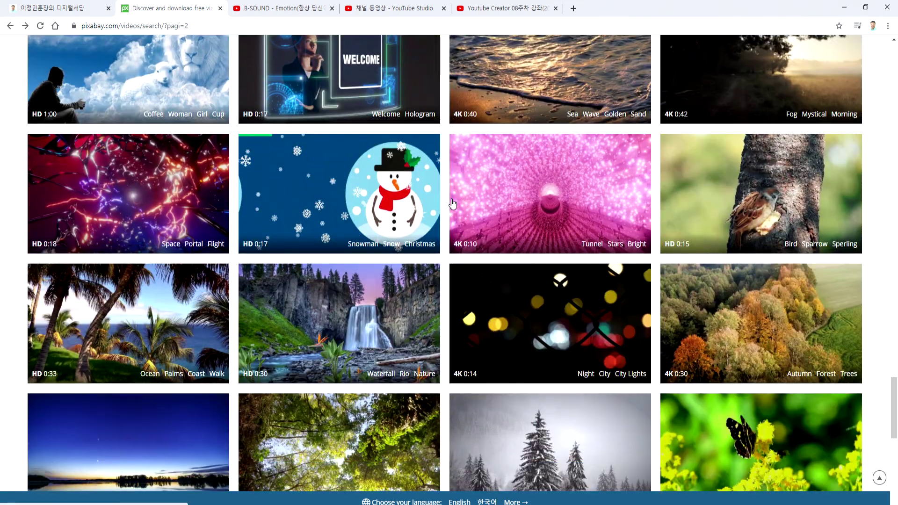
scroll(503, 263, down, 4)
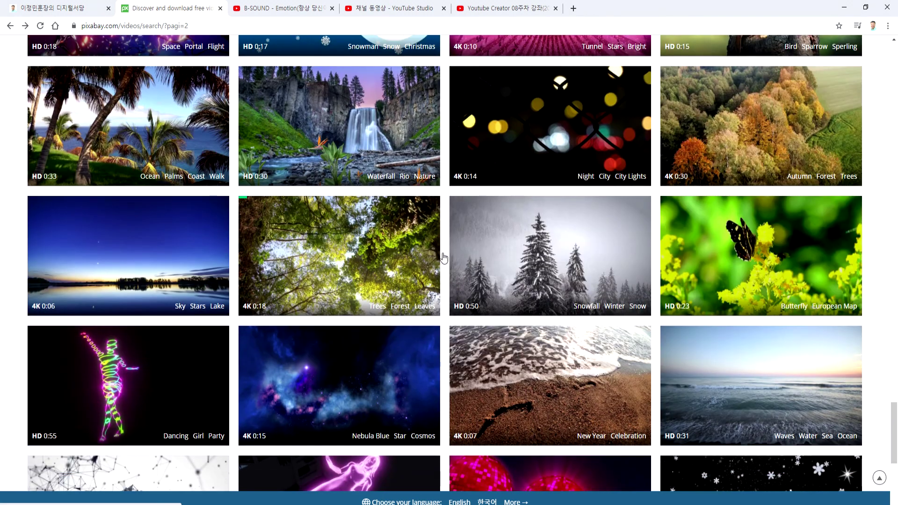
scroll(258, 267, down, 7)
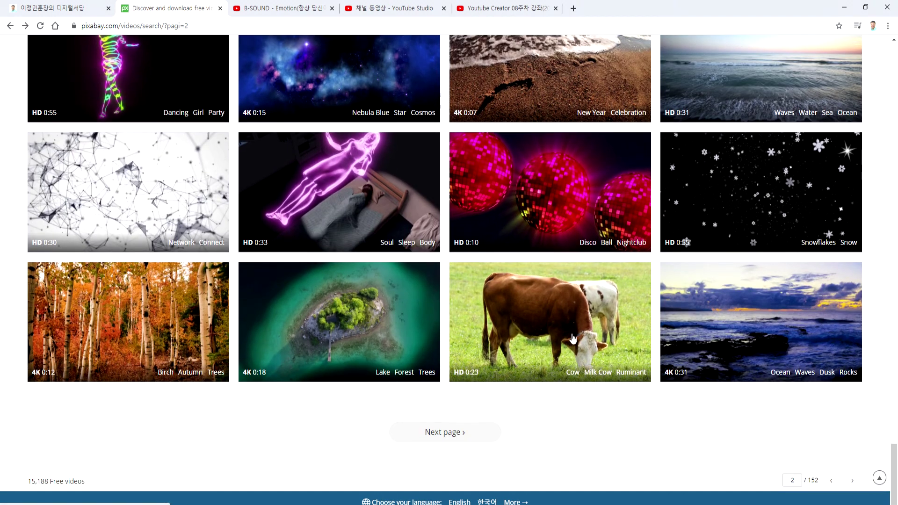
Go to page 3 of the free video listing and look through its clips.
click(416, 431)
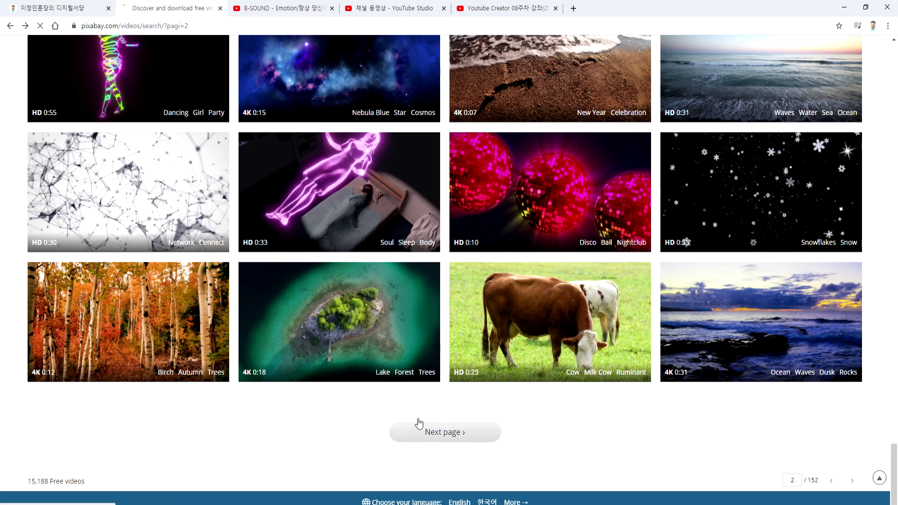
scroll(215, 349, down, 10)
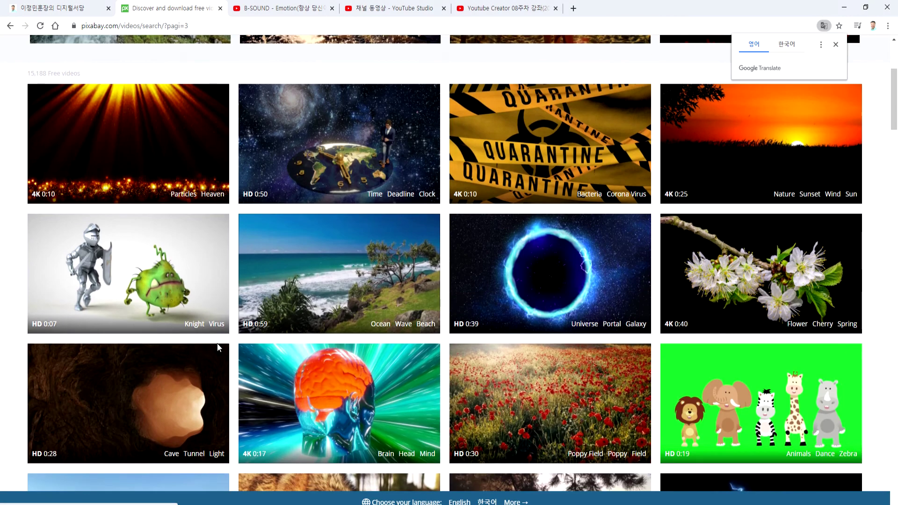
scroll(219, 349, down, 1)
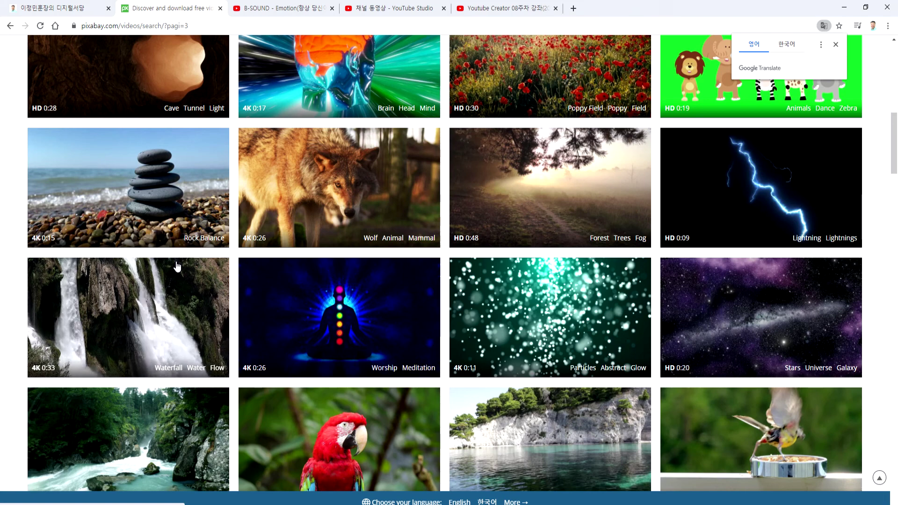
scroll(280, 317, down, 4)
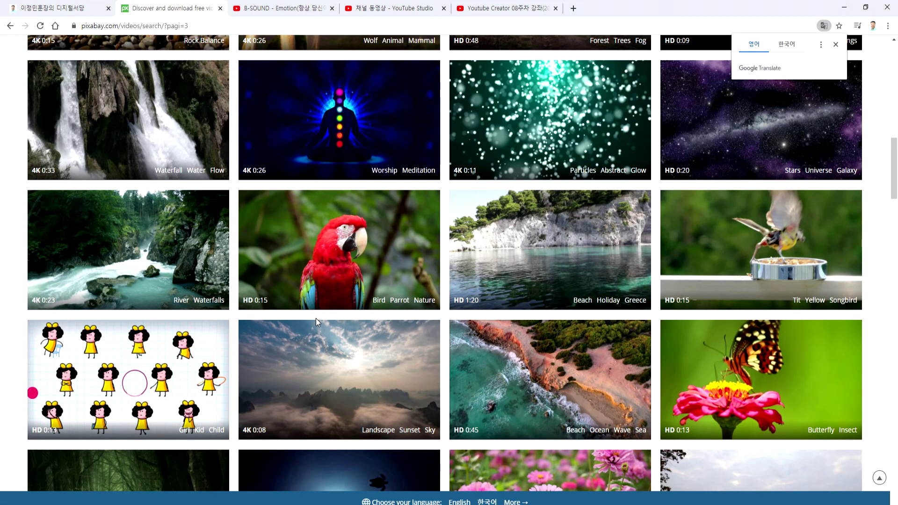
scroll(317, 322, down, 5)
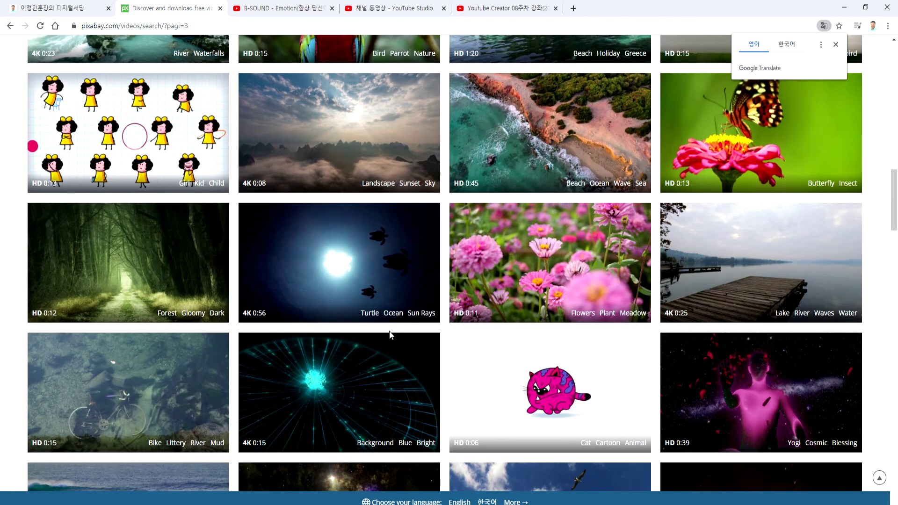
scroll(391, 330, down, 3)
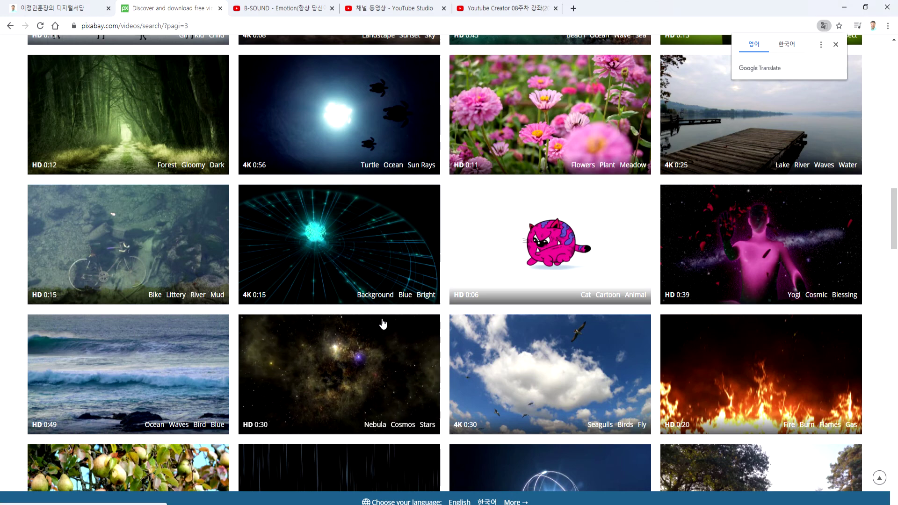
scroll(383, 324, down, 4)
scroll(382, 322, down, 4)
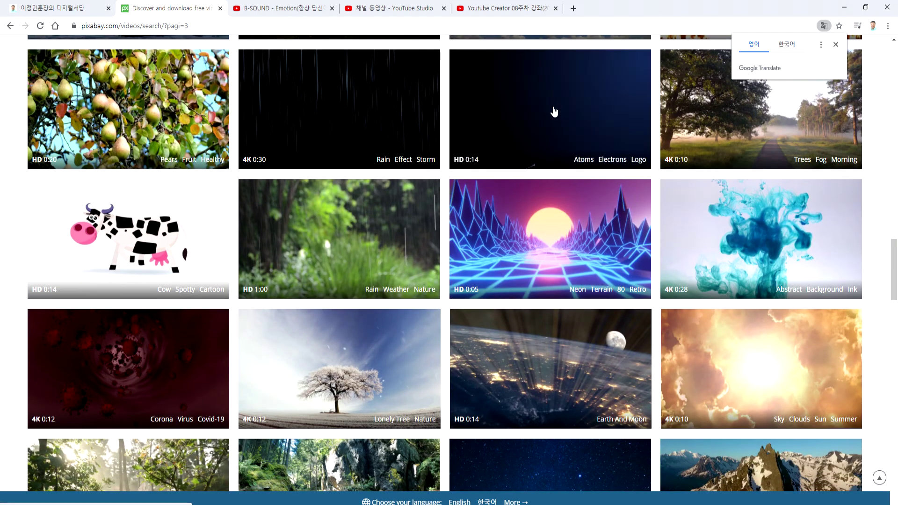
scroll(459, 253, down, 4)
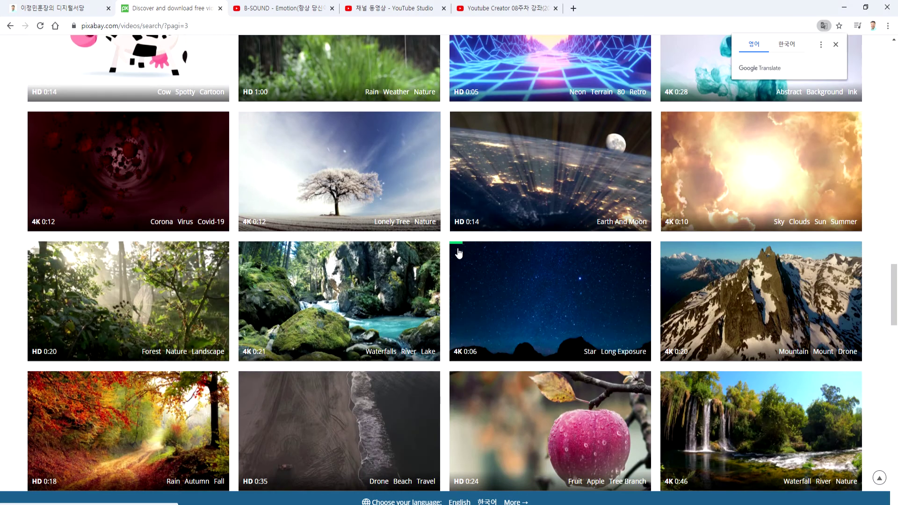
scroll(459, 253, down, 4)
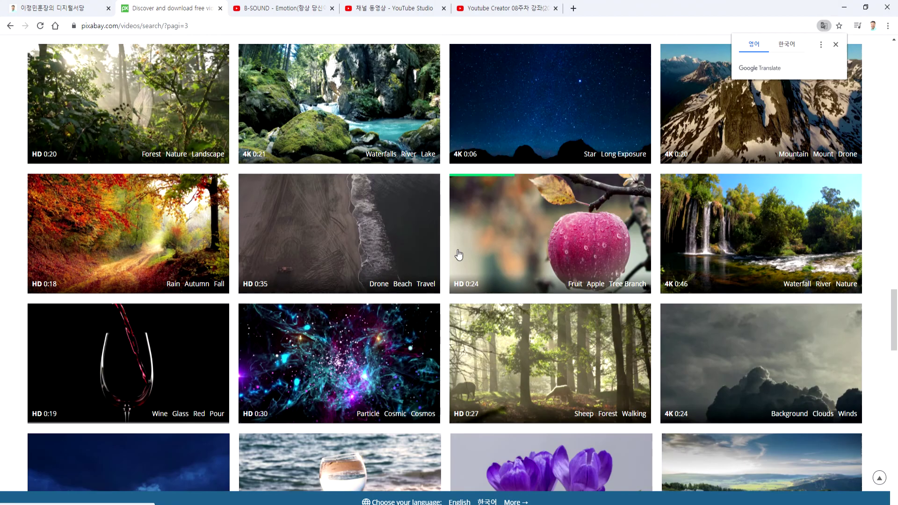
Open the 0:24 Fruit Apple Tree Branch clip, preview the sponsored iStock video of fruit splashing into water, and close its iStock page.
click(560, 244)
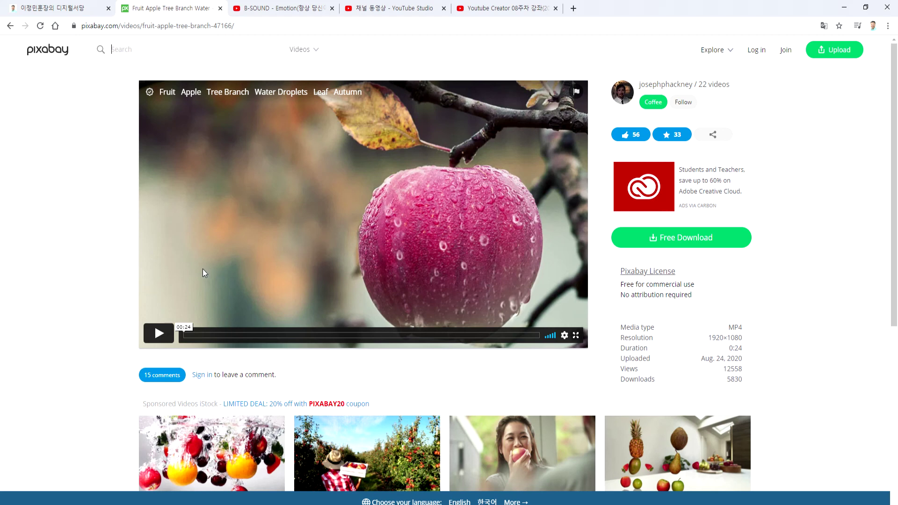
scroll(92, 304, down, 6)
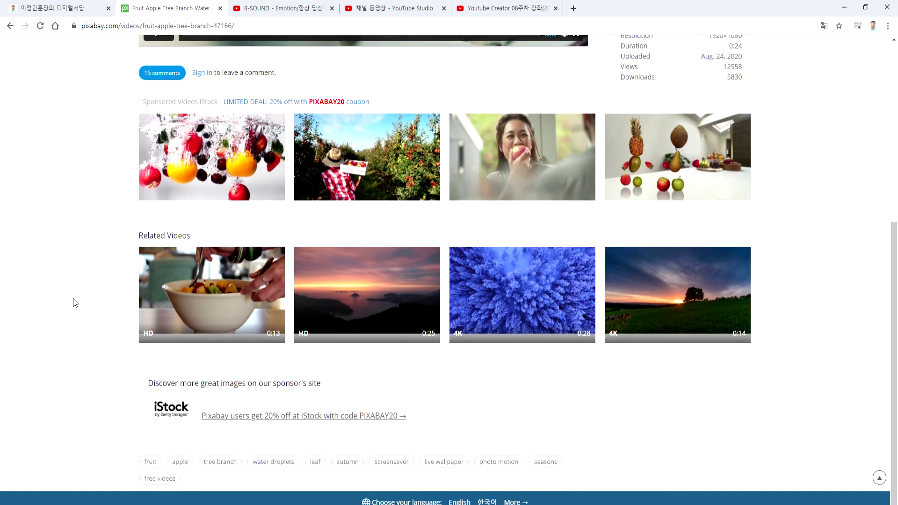
click(197, 190)
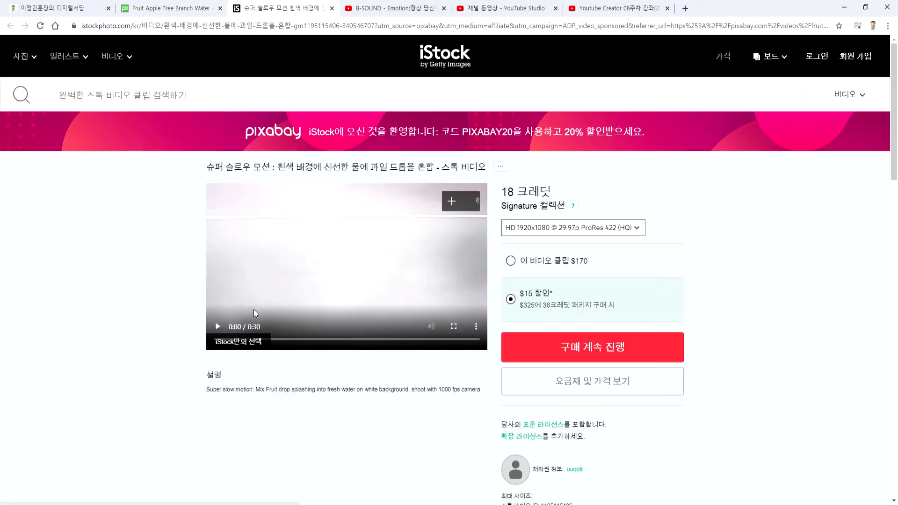
click(217, 327)
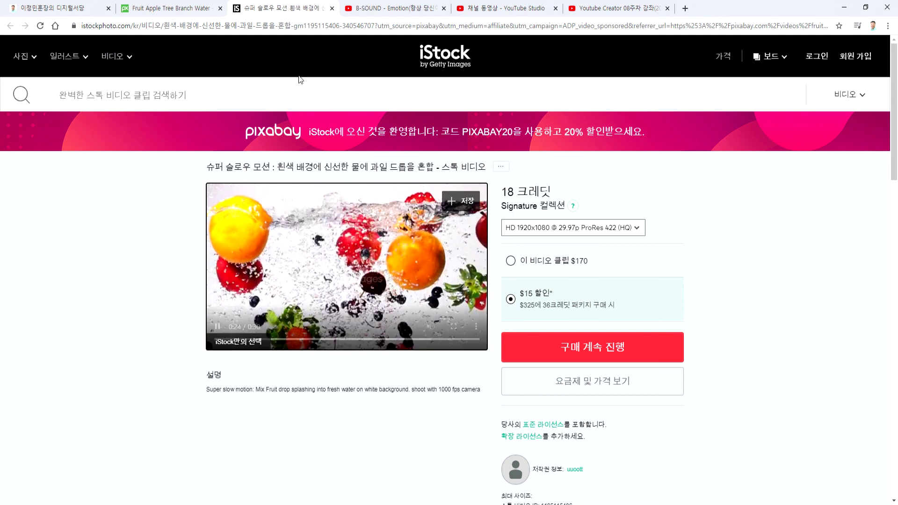
click(332, 8)
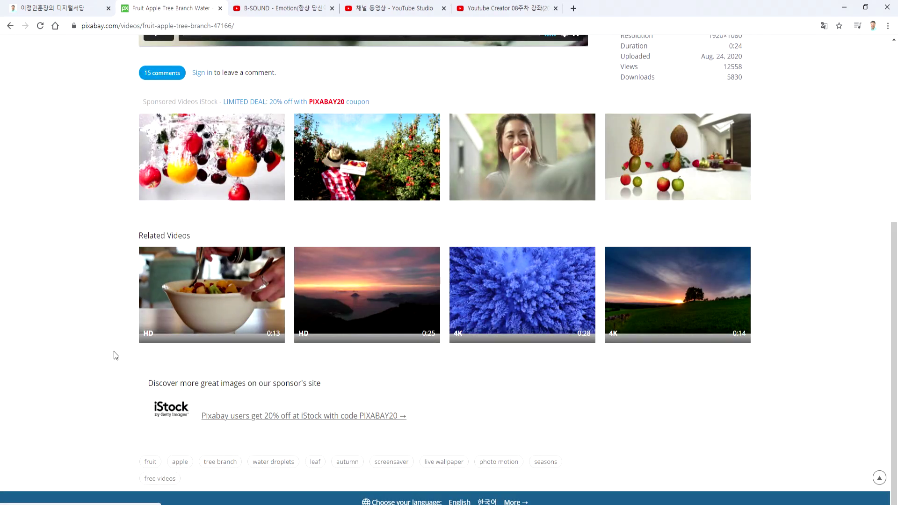
Open the related 0:14 sunset landscape clip and translate its page into Korean.
click(645, 299)
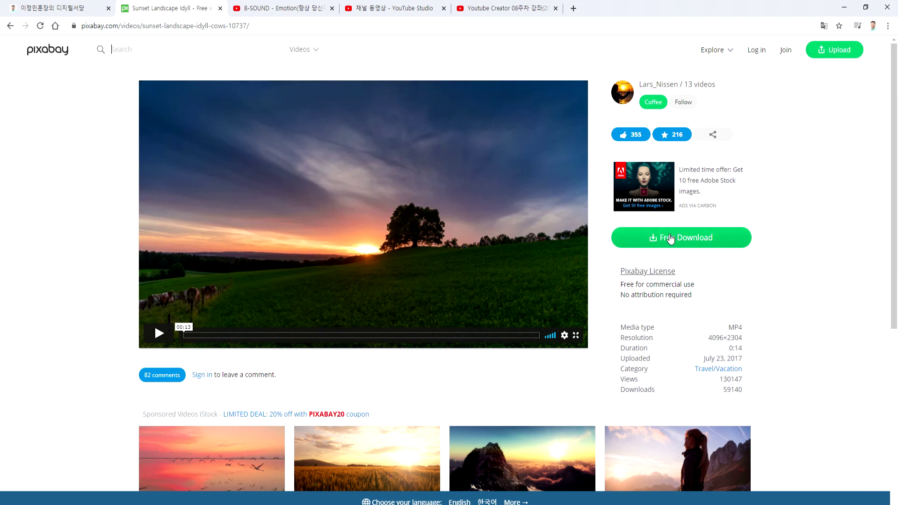
click(824, 25)
click(787, 50)
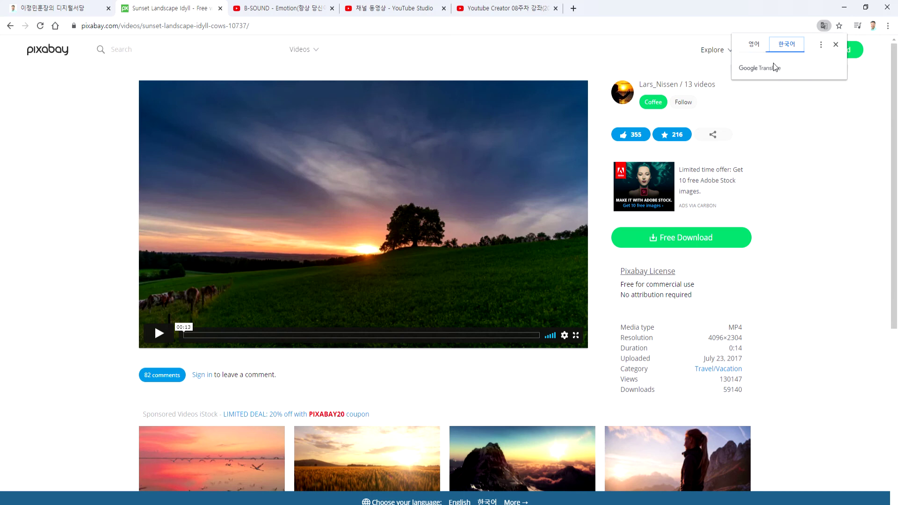
Download the sunset landscape clip for free as a 4096 × 2304 MP4.
click(662, 241)
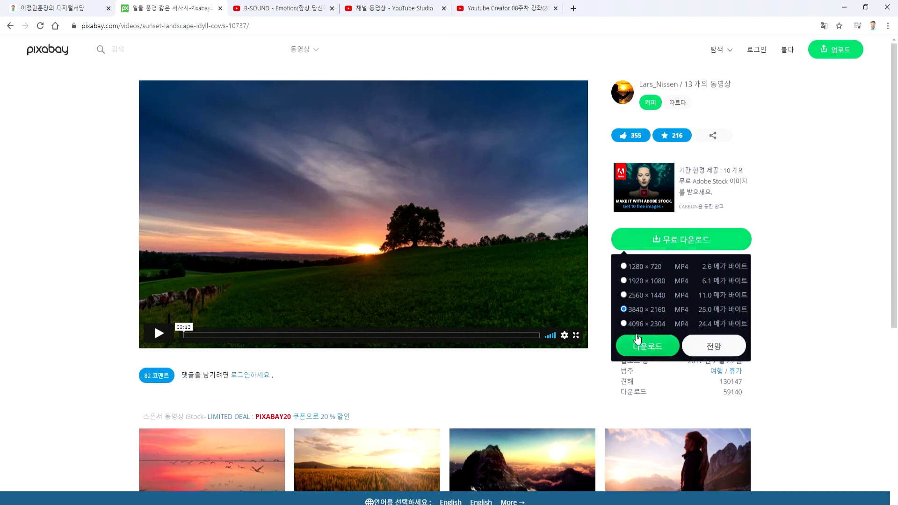
scroll(637, 339, down, 2)
click(624, 225)
click(645, 246)
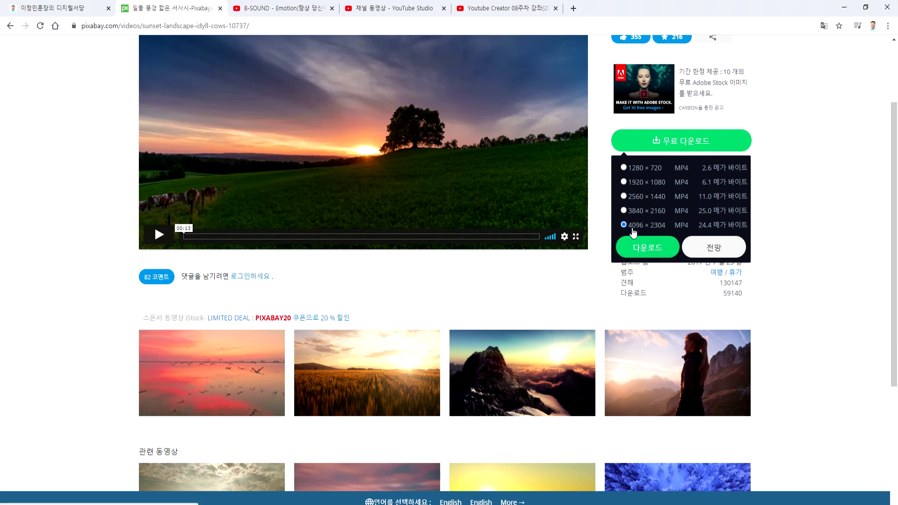
click(650, 248)
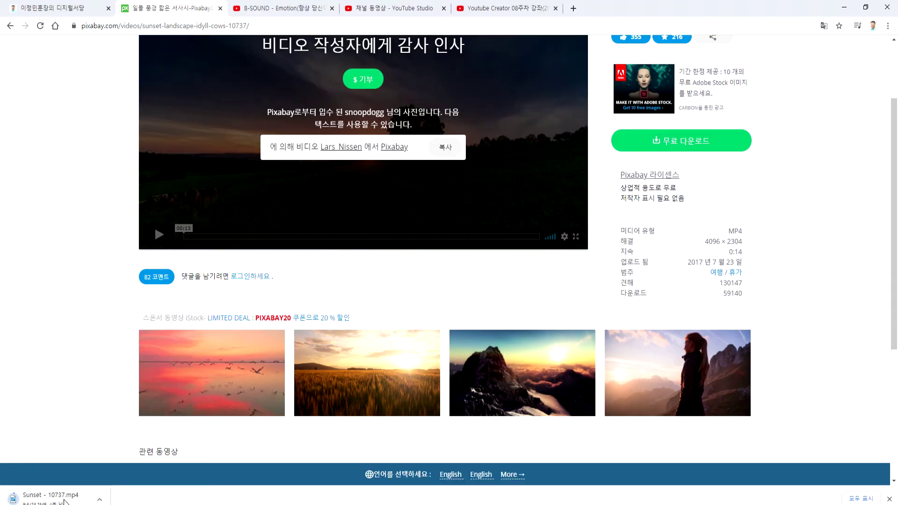
scroll(90, 244, up, 2)
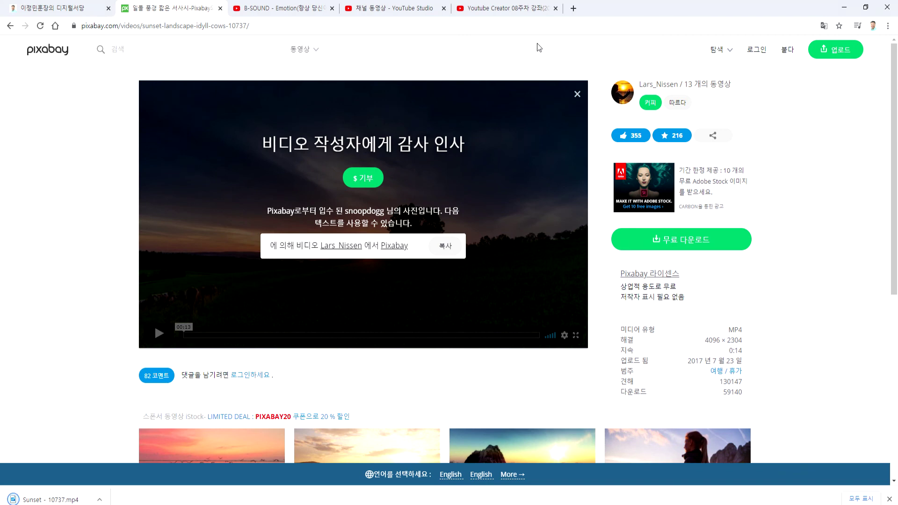
Return to the Pixabay start page, switch to the photos section and look through its featured photos.
click(55, 55)
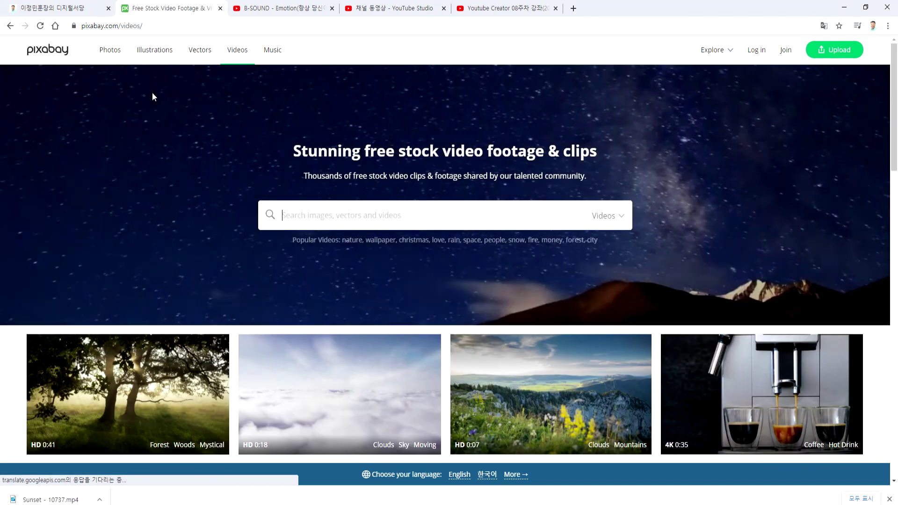
click(106, 50)
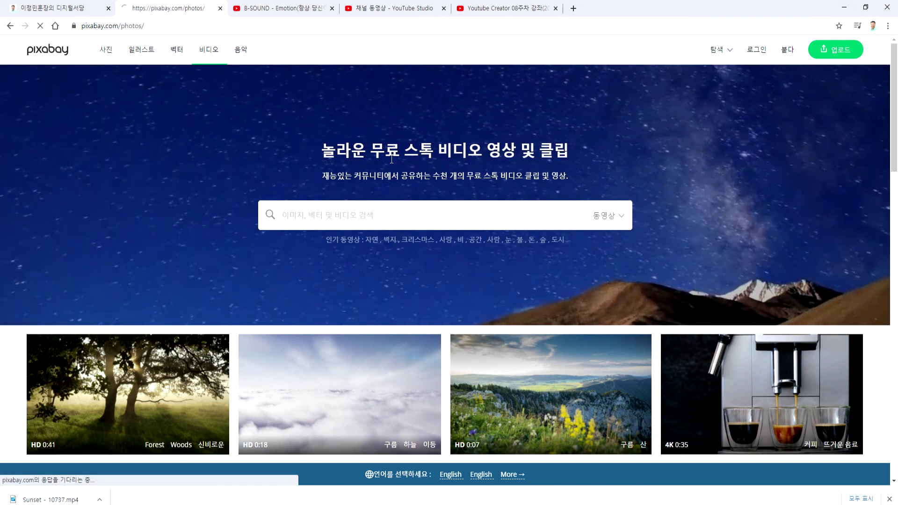
scroll(392, 187, down, 4)
scroll(391, 187, down, 3)
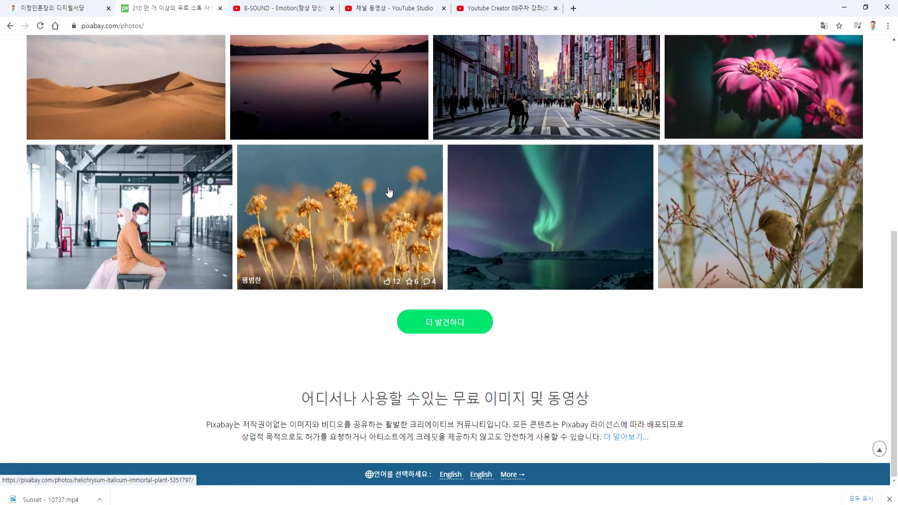
scroll(369, 182, up, 1)
scroll(358, 170, up, 7)
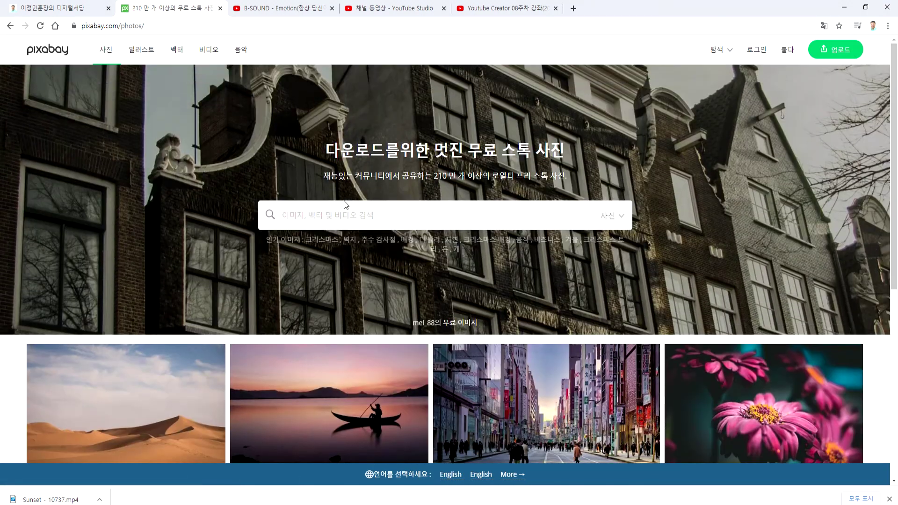
Search the free photos for "snow".
click(344, 212)
text(sns)
key(ctrl+a)
text(snow)
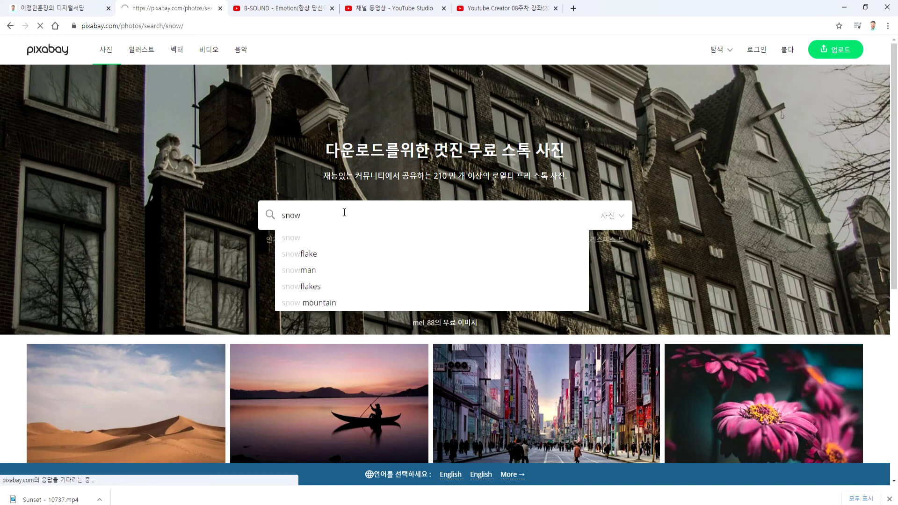
key(Return)
Open the photo of winding ski tracks in snow from the results and show its free download sizes.
scroll(360, 217, down, 4)
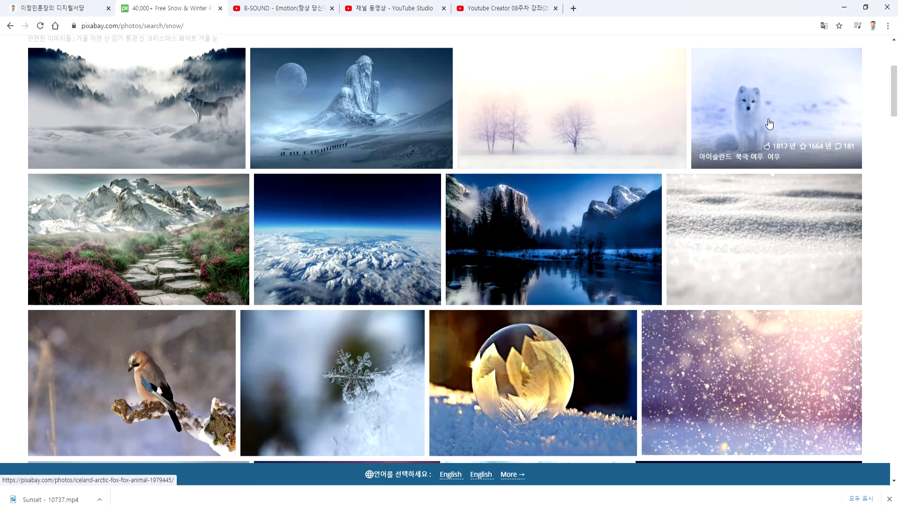
scroll(715, 166, down, 3)
scroll(716, 218, down, 4)
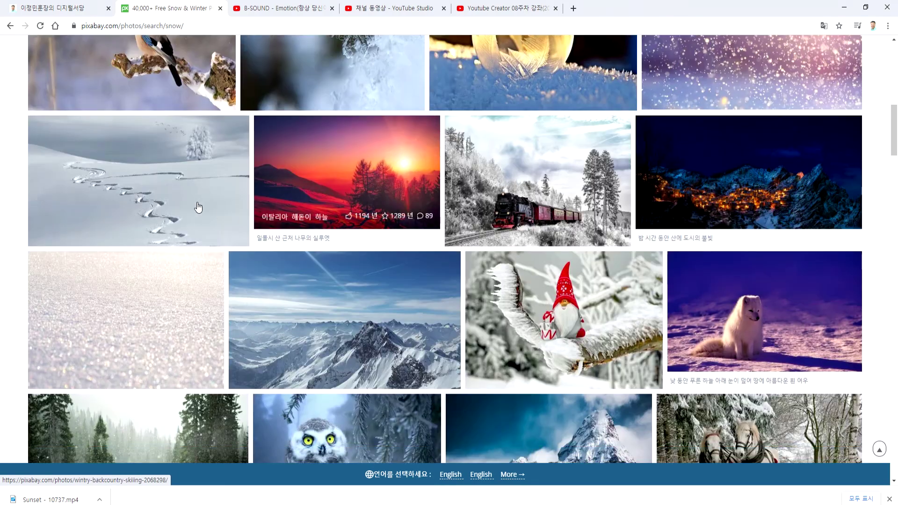
click(171, 186)
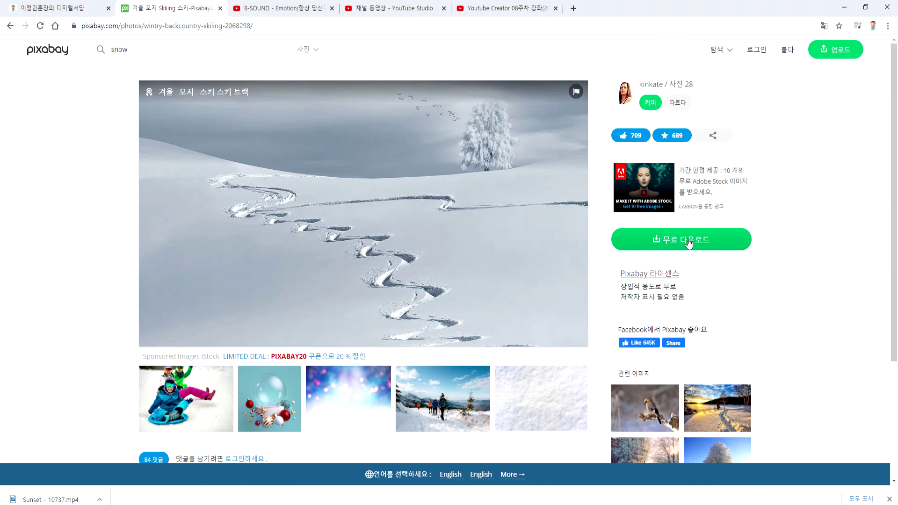
click(688, 242)
scroll(683, 248, down, 3)
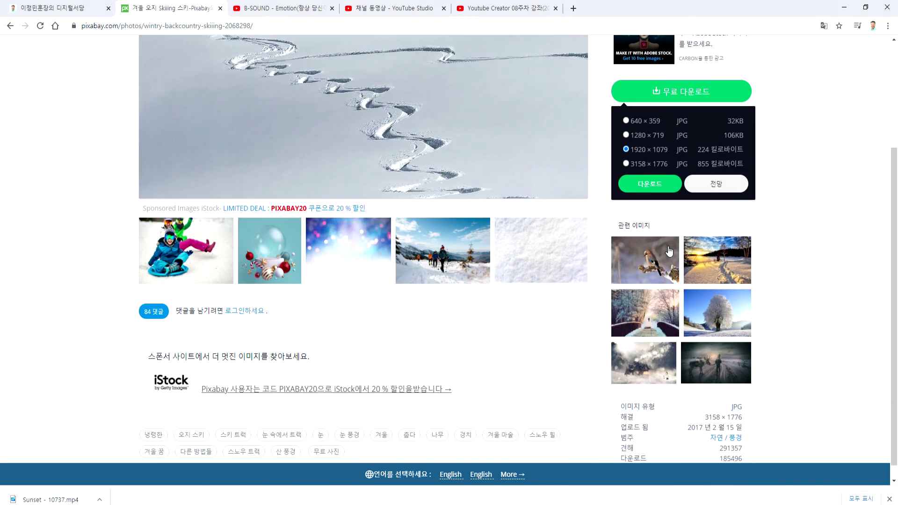
Try to download the ski track photo at 3158 × 1776 and dismiss the login request.
click(626, 164)
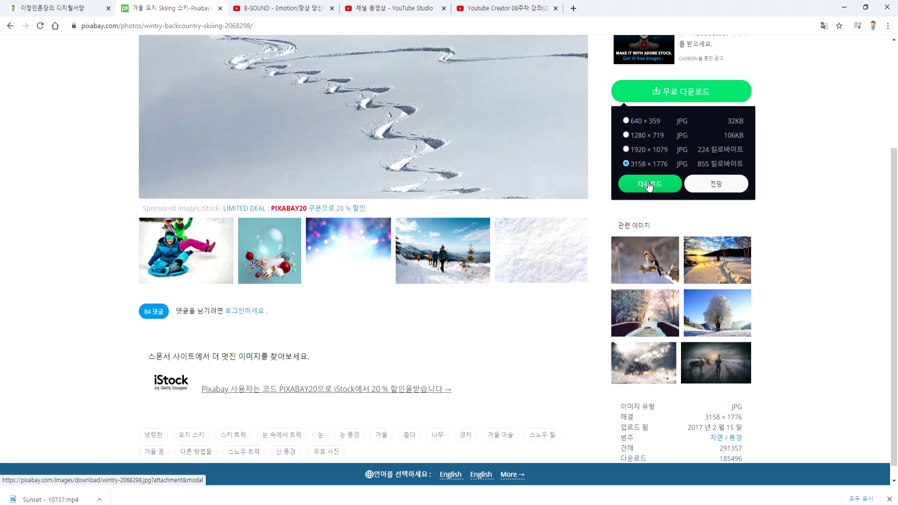
click(648, 186)
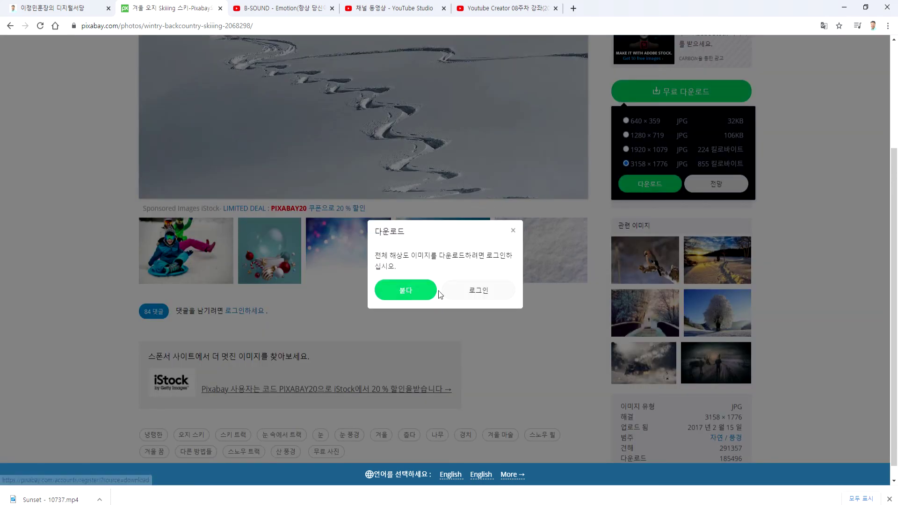
click(512, 232)
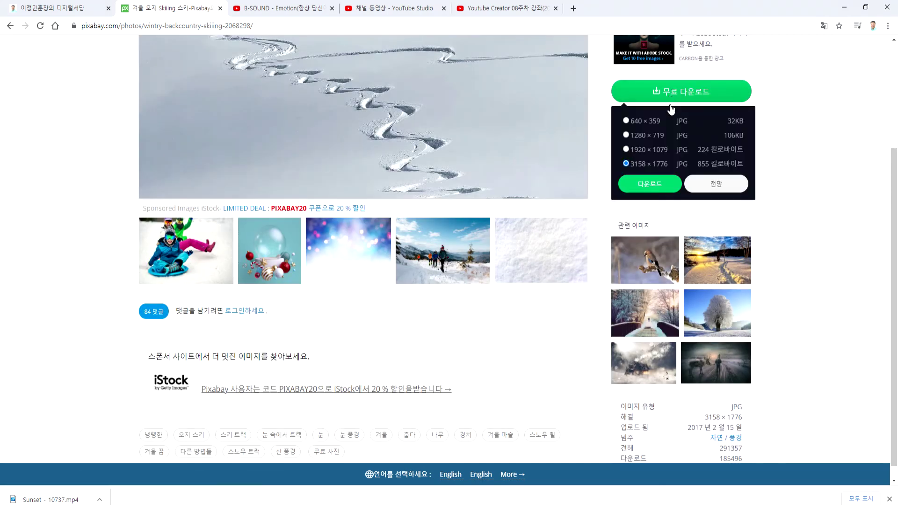
Request the free download of the ski track photo in the 1920 × 1079 size.
click(629, 151)
scroll(636, 171, up, 2)
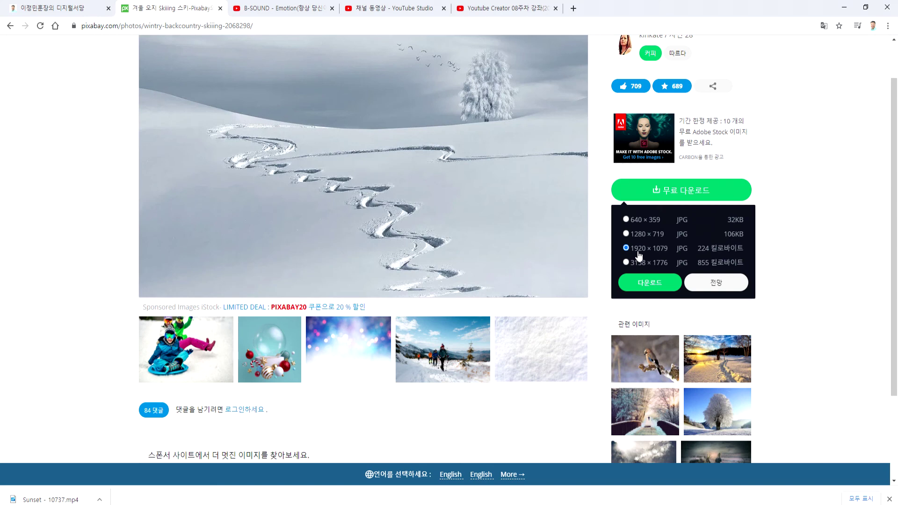
click(648, 283)
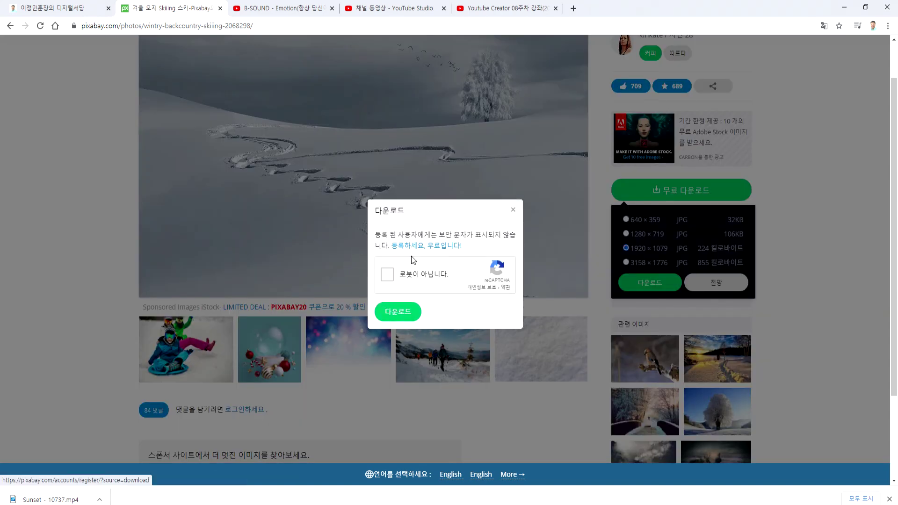
Complete the robot check by selecting the three images containing boats, and download the ski track photo.
click(386, 275)
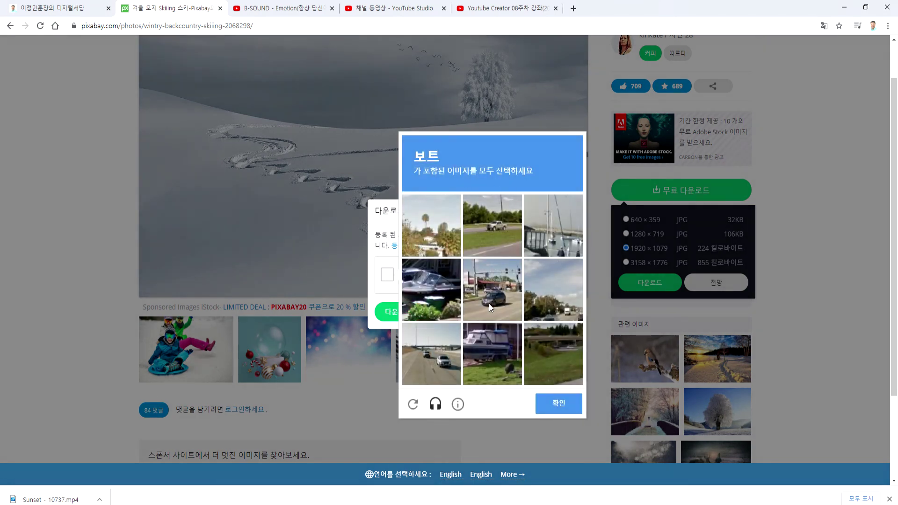
click(550, 236)
click(488, 343)
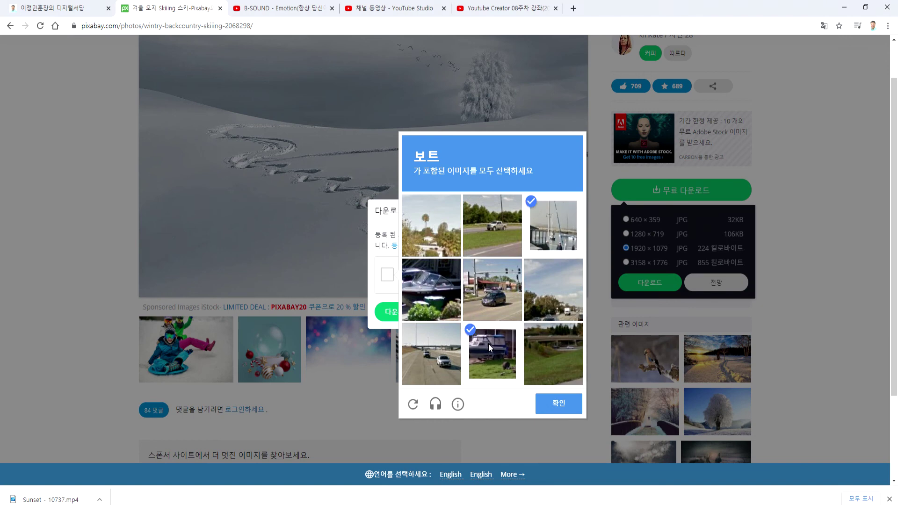
click(426, 285)
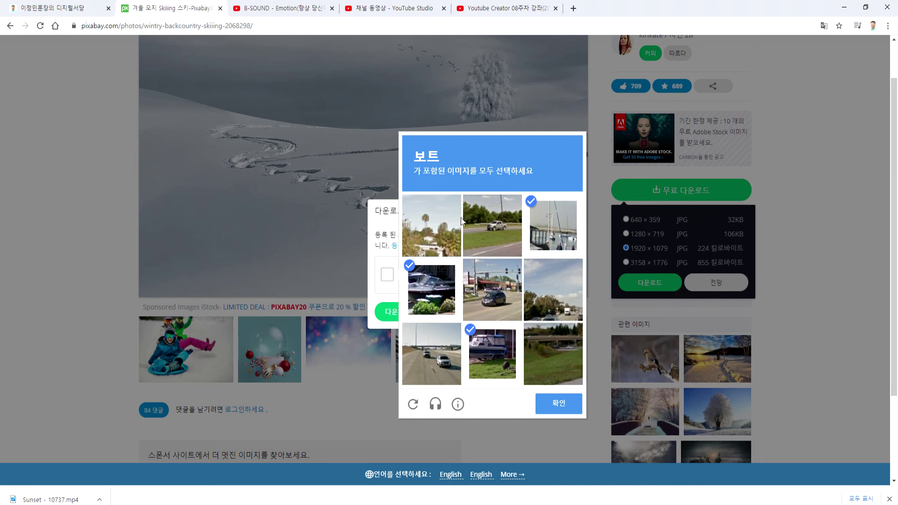
click(558, 403)
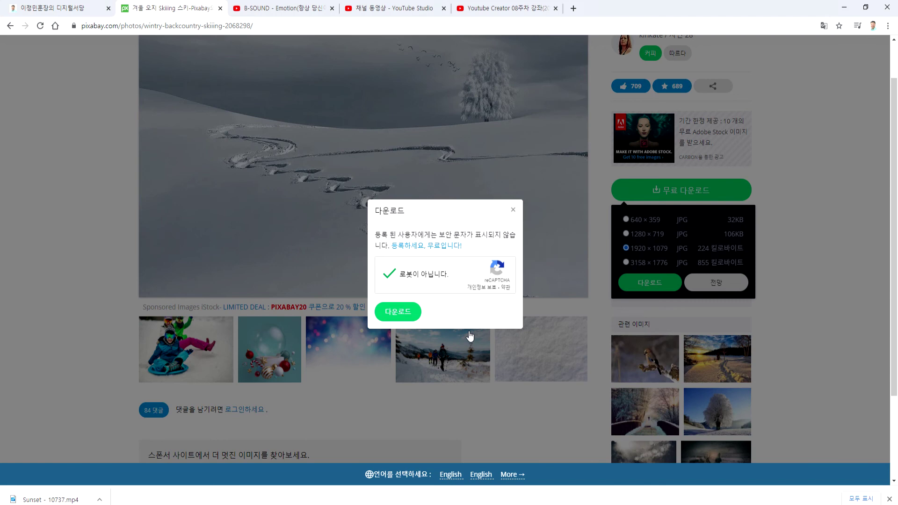
click(400, 314)
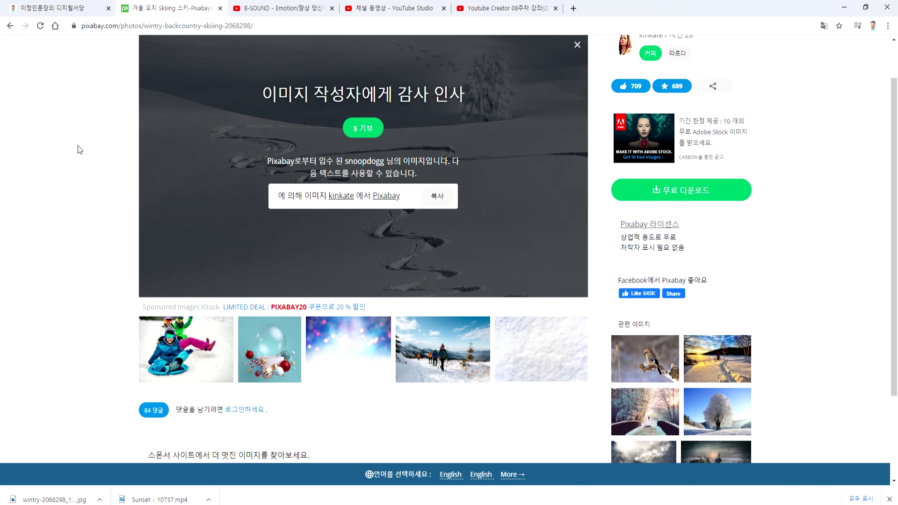
Search the free photos for "2021" and look through the results to the end of the page.
scroll(307, 134, up, 1)
drag(128, 50, 87, 51)
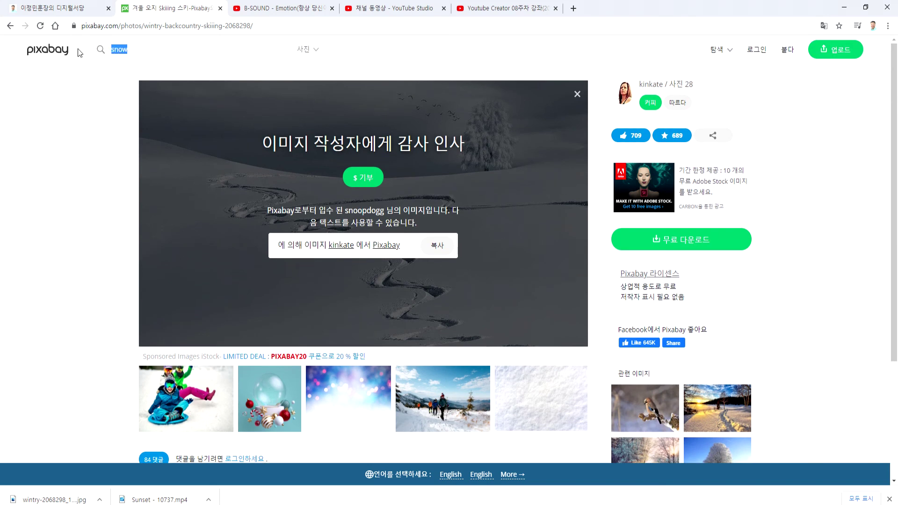
text(2021)
key(Return)
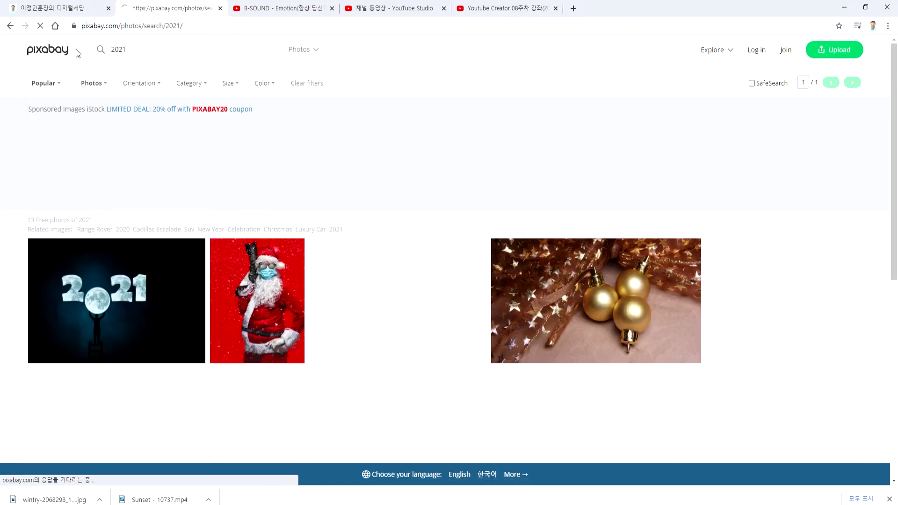
scroll(135, 236, down, 7)
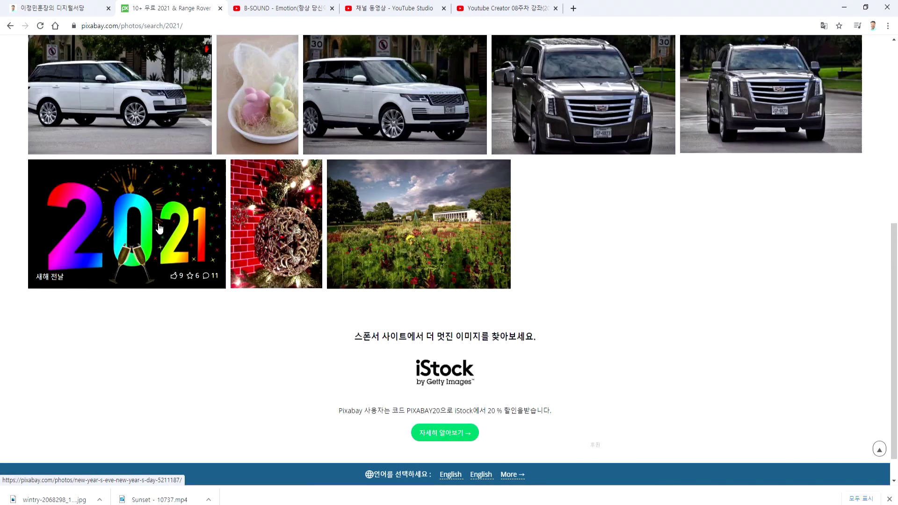
Change the photo search term to "2020" and run the search.
scroll(168, 227, up, 7)
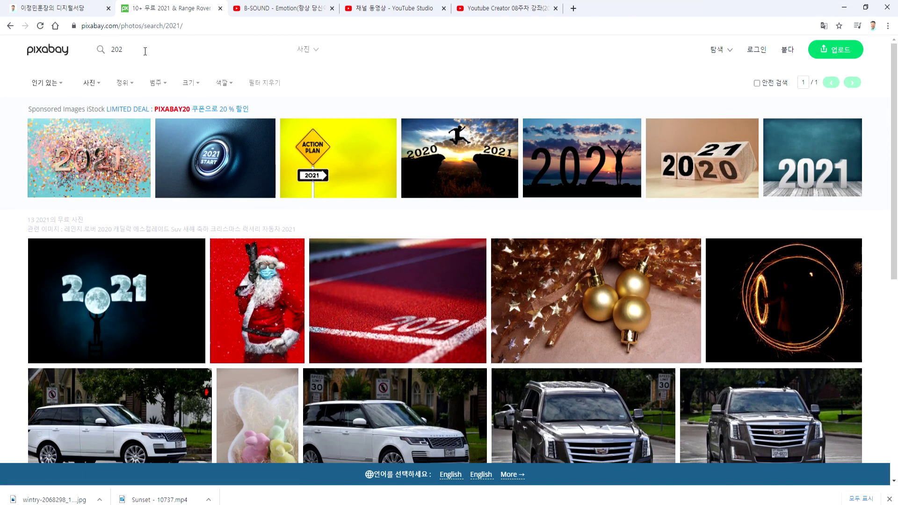
key(Return)
scroll(281, 253, down, 8)
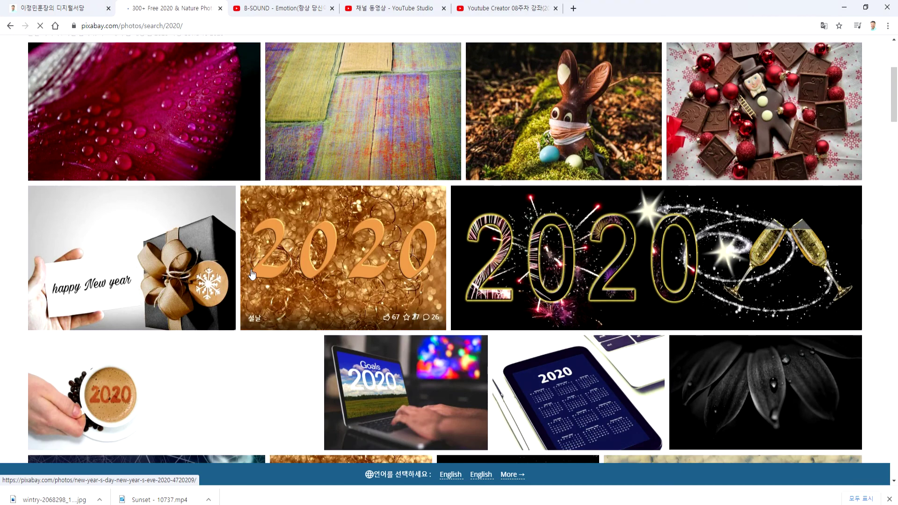
Look through the free "2020" photos for images usable in New Year videos, and return to the first results.
scroll(307, 260, up, 2)
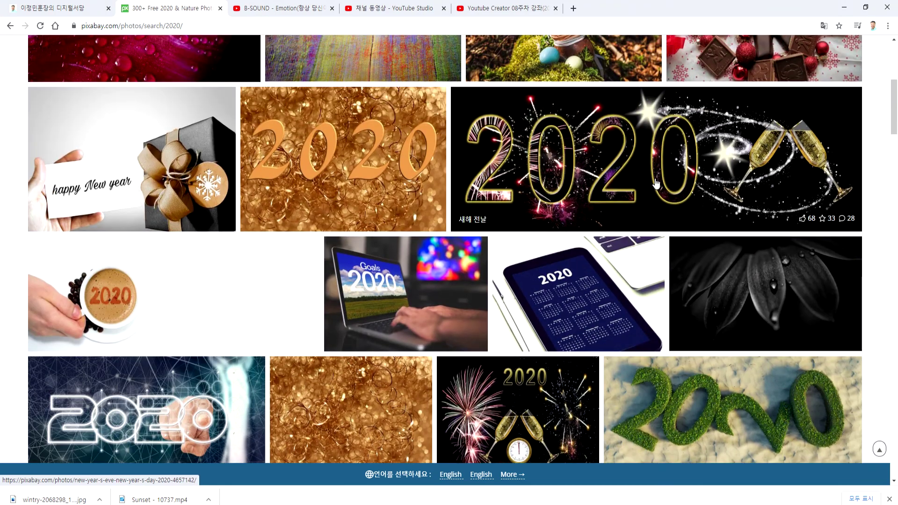
scroll(655, 184, down, 8)
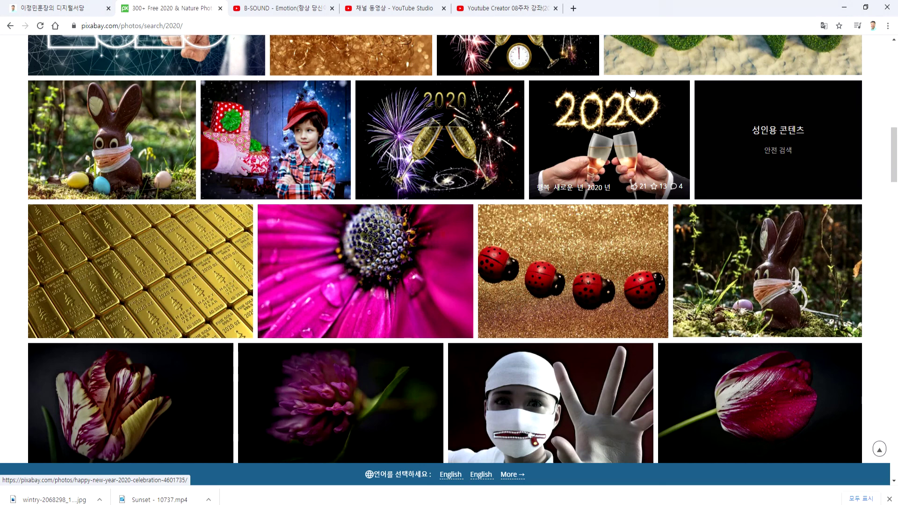
scroll(503, 216, down, 5)
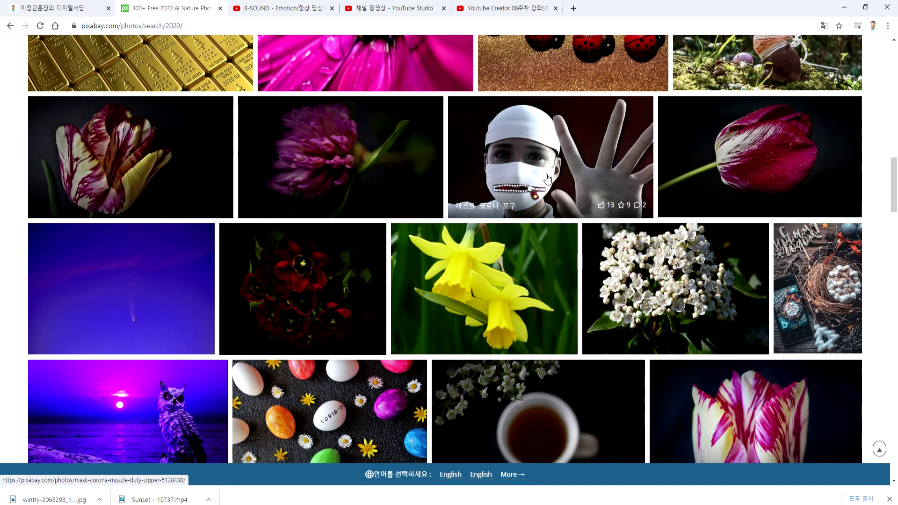
scroll(547, 179, down, 20)
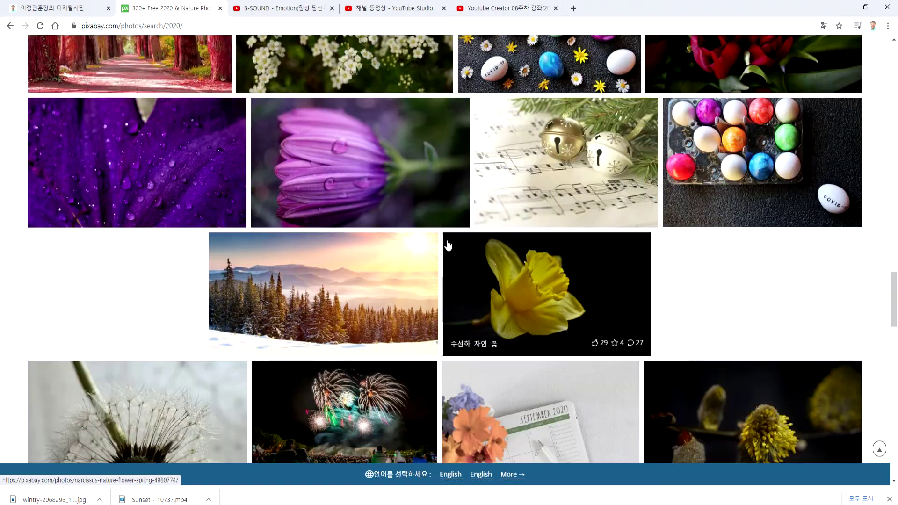
scroll(447, 243, down, 15)
scroll(433, 240, up, 20)
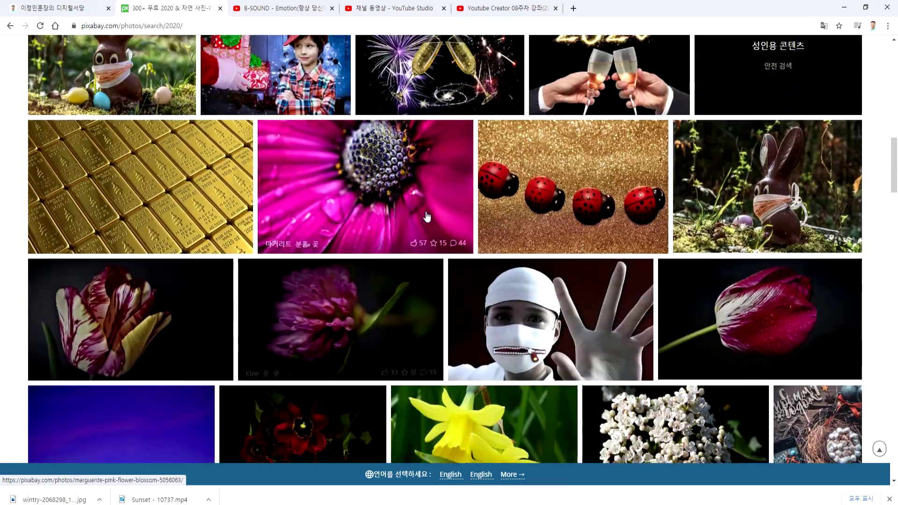
scroll(426, 218, up, 9)
scroll(489, 272, down, 3)
scroll(543, 208, up, 2)
scroll(543, 208, up, 4)
scroll(524, 241, up, 2)
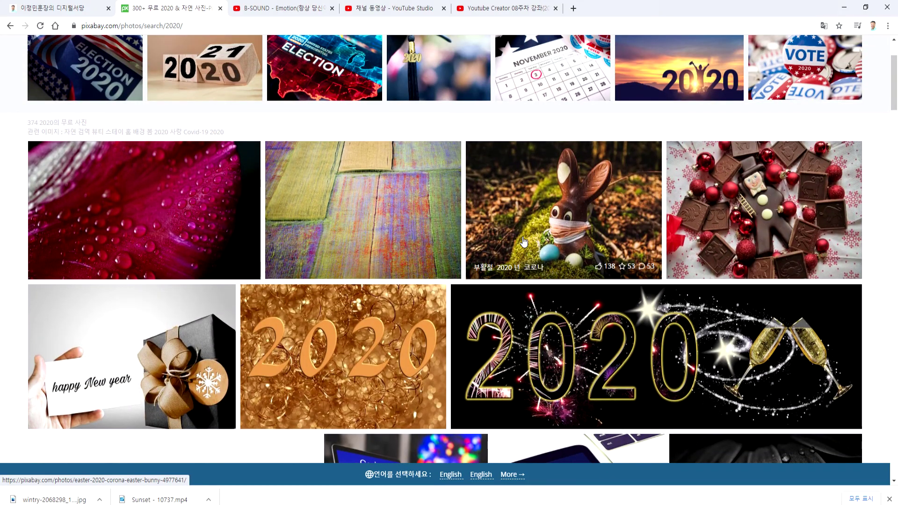
Switch to File Explorer, open the pixabay.com folder inside 멀티미디어 and show its files as thumbnails.
key(alt+Tab)
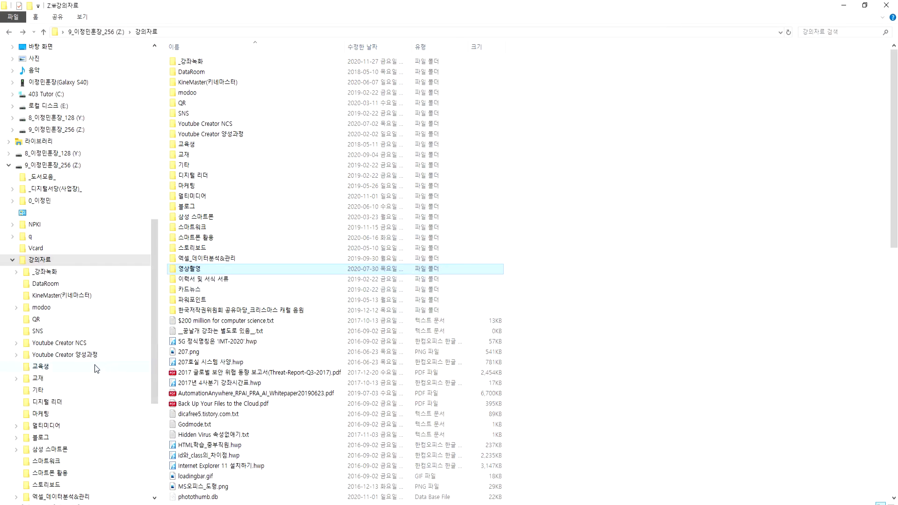
click(46, 425)
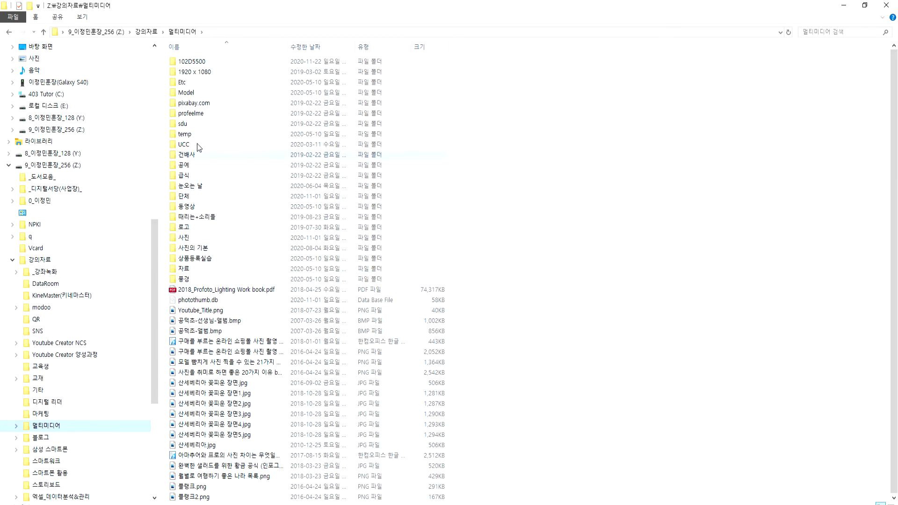
double_click(192, 103)
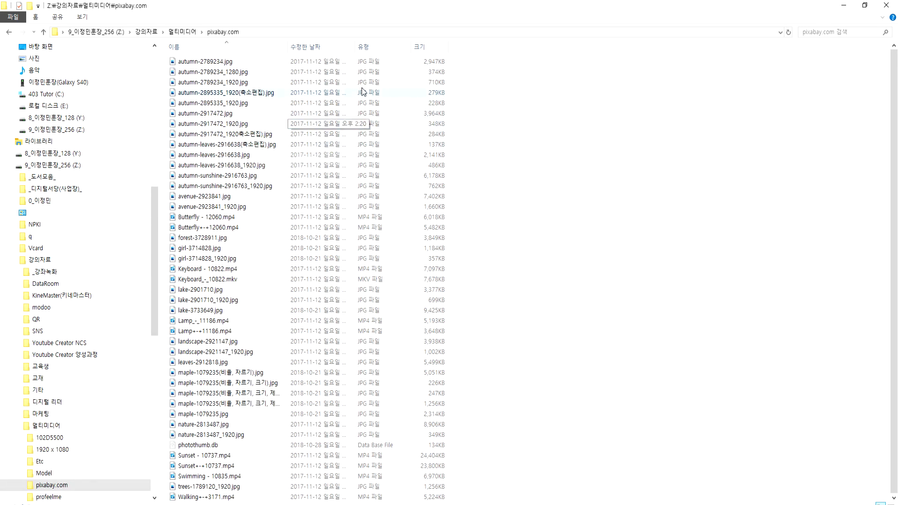
click(83, 21)
click(192, 31)
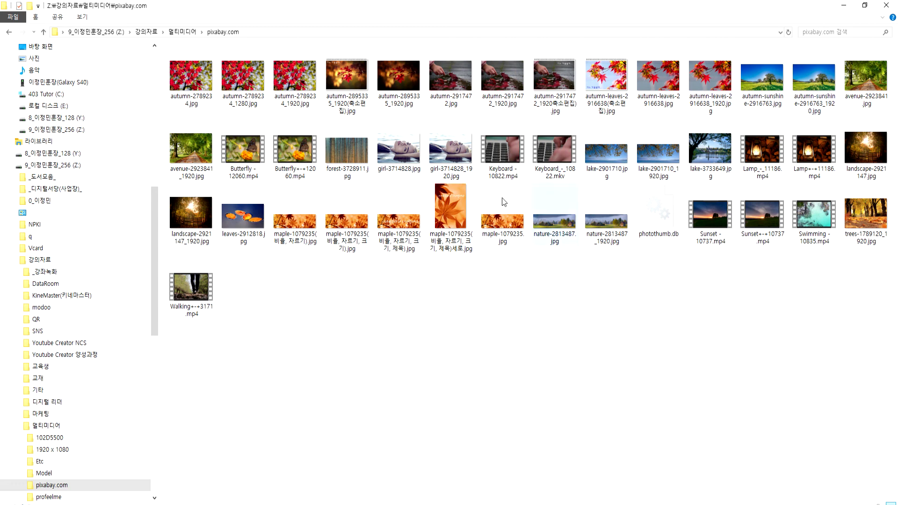
Return to Pixabay in the browser and open the photo of the coffee cup with 2020 on its foam.
key(alt+Tab)
scroll(321, 259, down, 3)
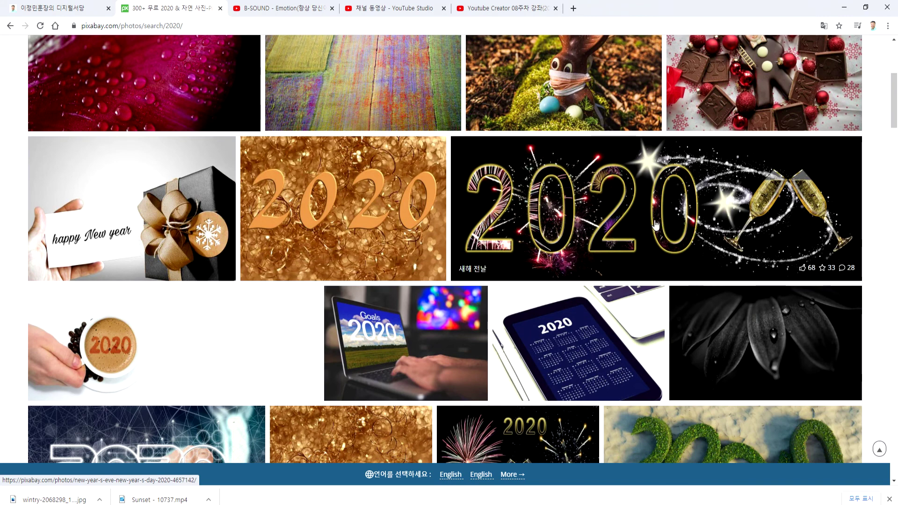
scroll(196, 243, down, 2)
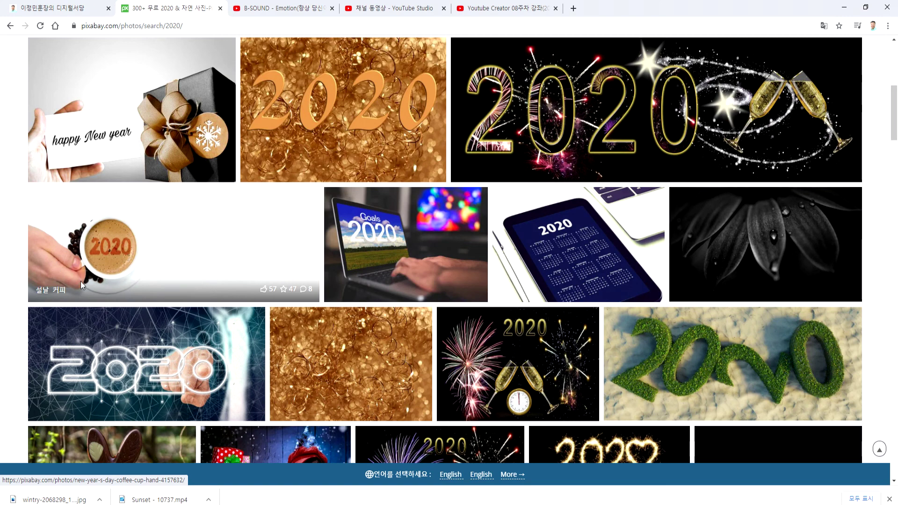
click(187, 236)
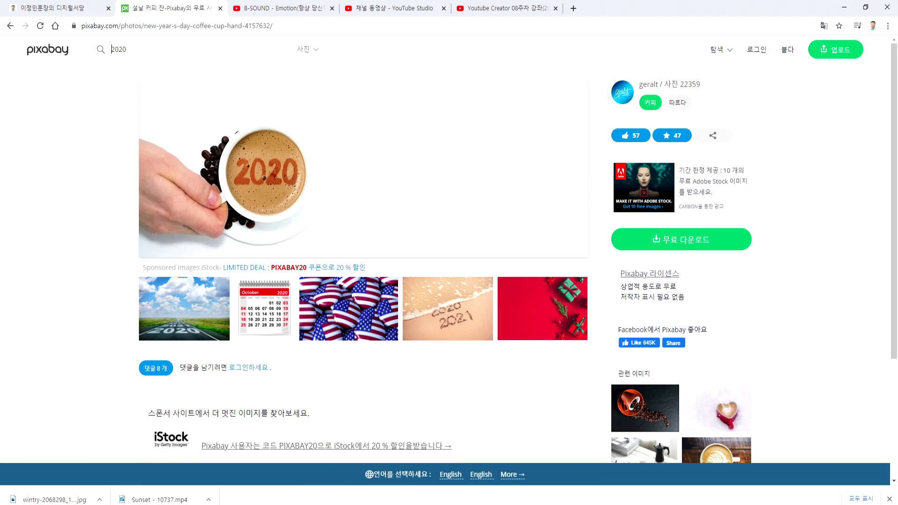
Switch back to File Explorer, open the temp folder inside 멀티미디어 and show its files as thumbnails.
key(alt+Tab)
scroll(95, 334, down, 2)
click(58, 311)
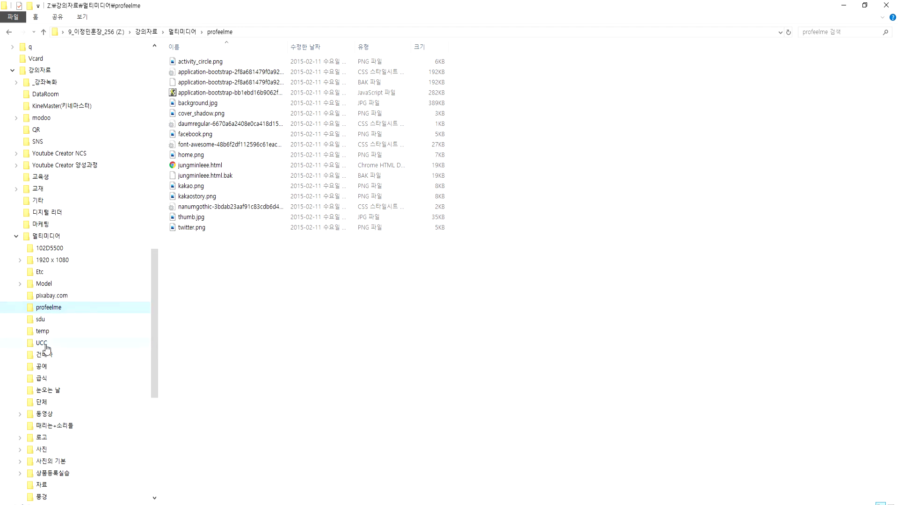
click(43, 332)
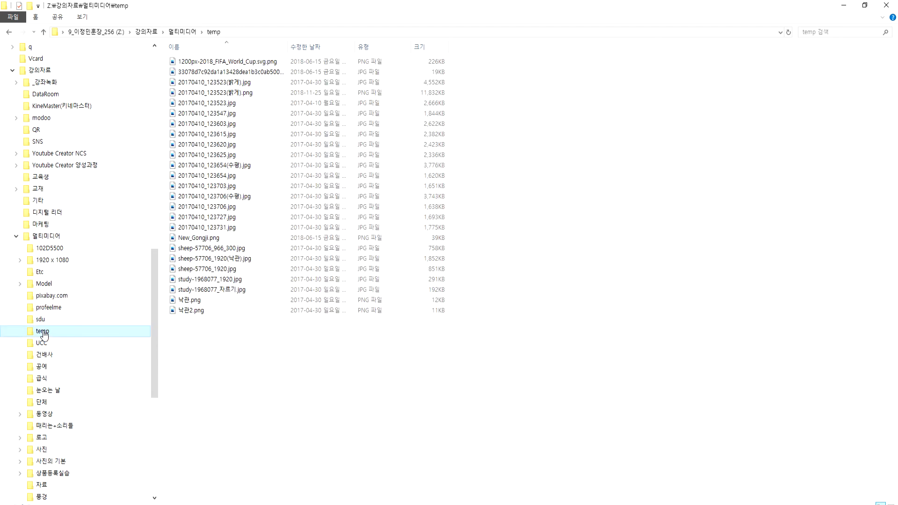
click(82, 17)
click(143, 30)
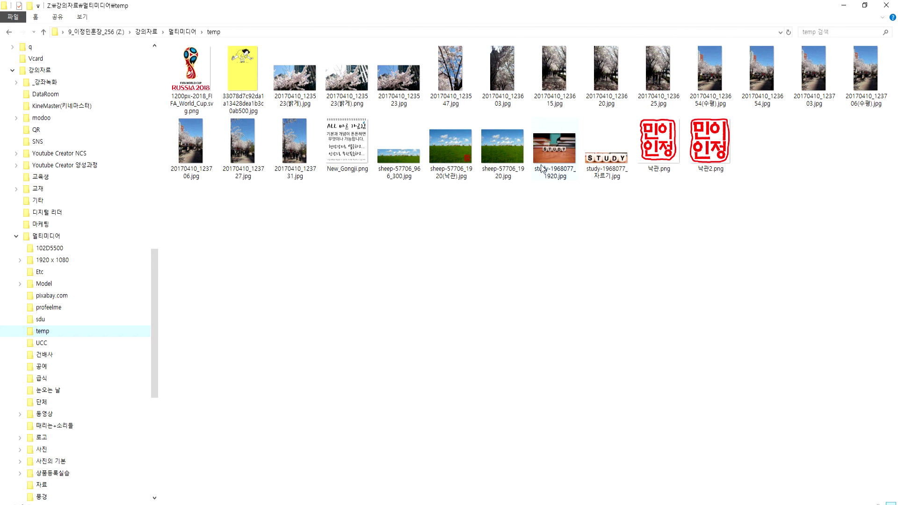
Select study-1968077_1920.jpg and enlarge the thumbnails of the temp folder.
click(558, 156)
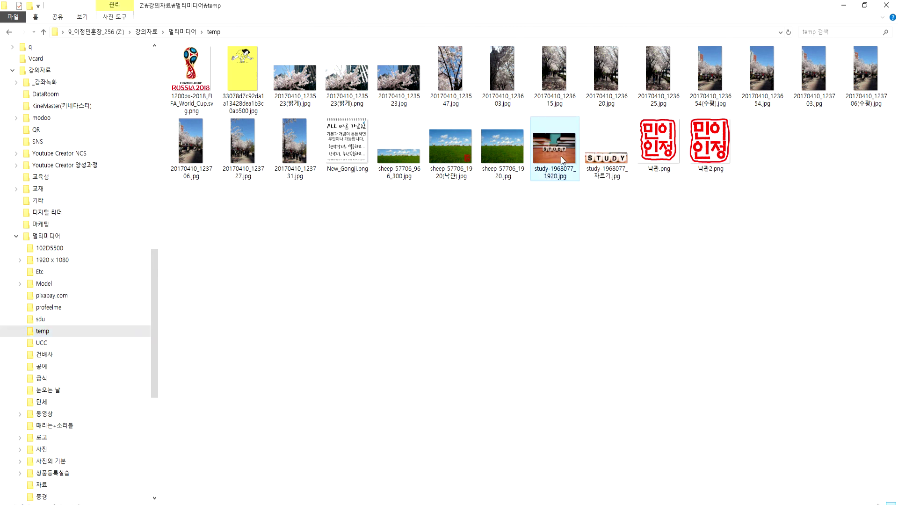
click(82, 17)
click(100, 28)
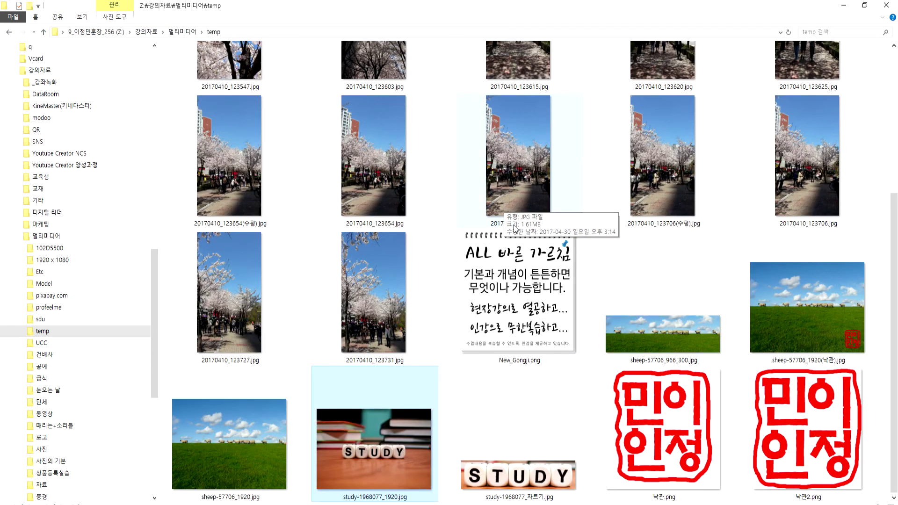
View study-1968077_1920.jpg in the Photos app, close it and return to the start of the temp folder.
double_click(382, 456)
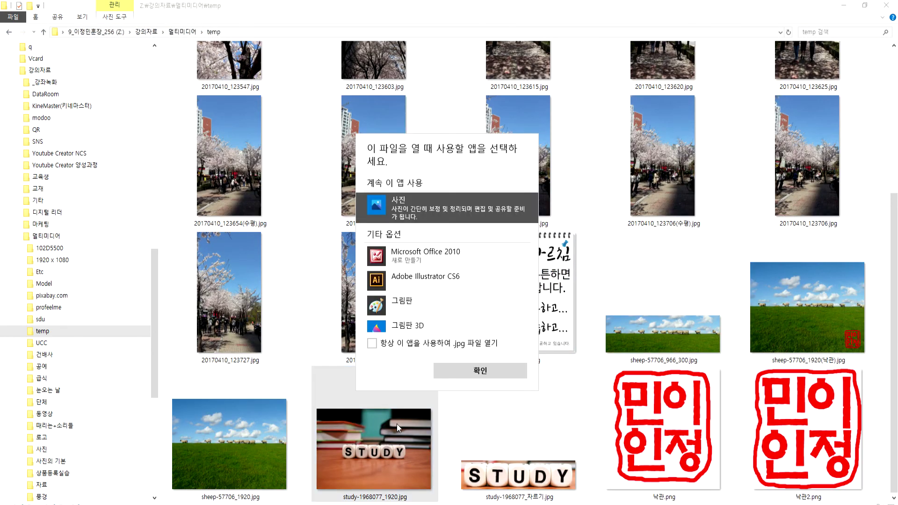
double_click(409, 202)
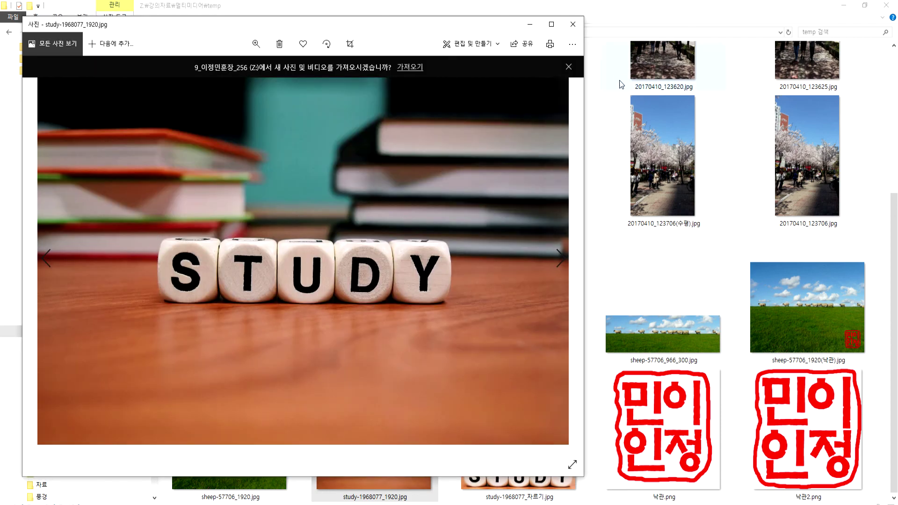
click(572, 24)
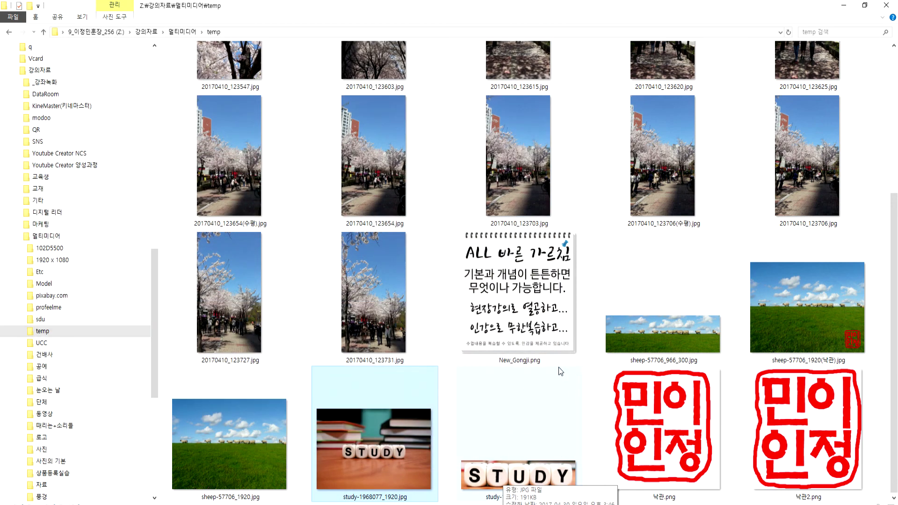
scroll(534, 388, up, 5)
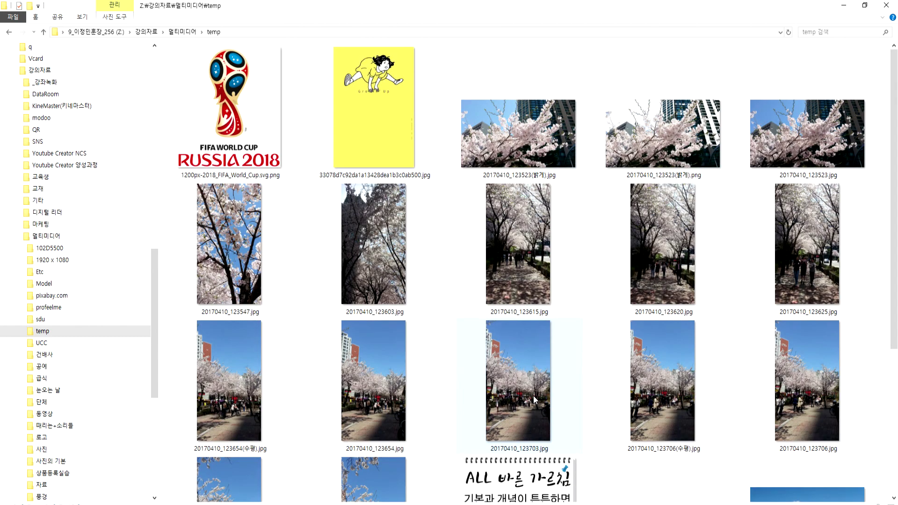